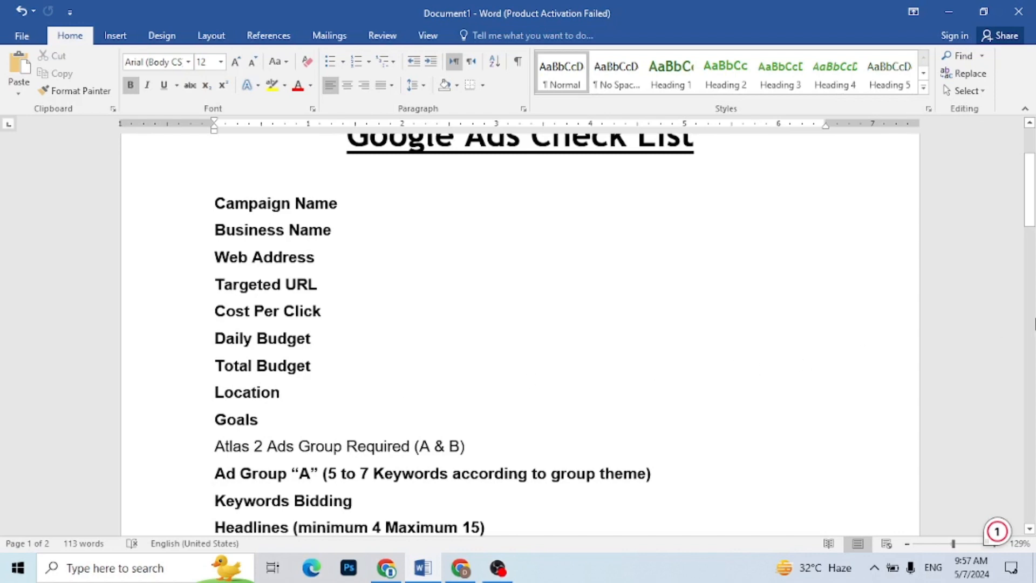
left_click_drag(1032, 198, 1033, 225)
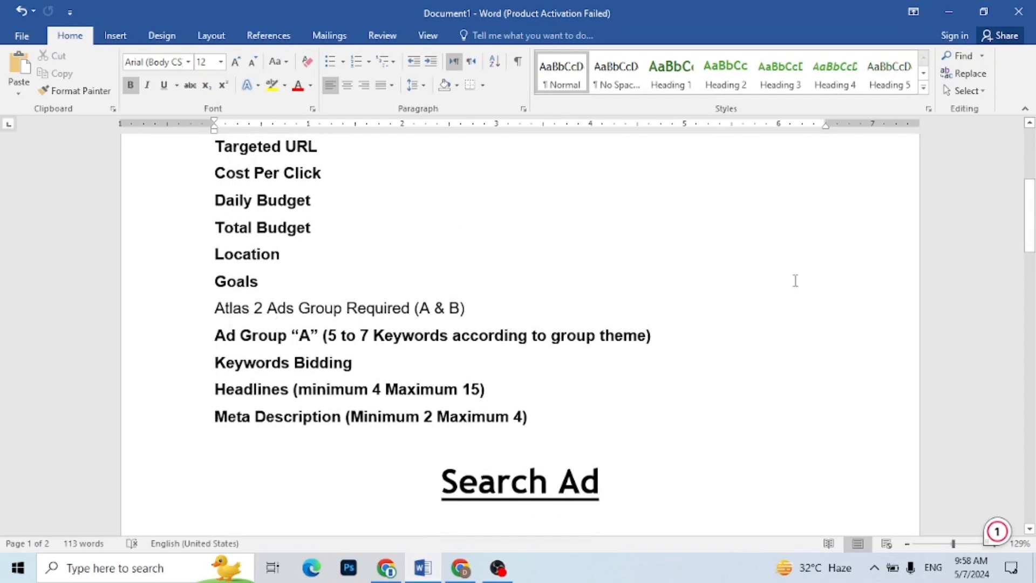
left_click_drag(1033, 224, 1033, 202)
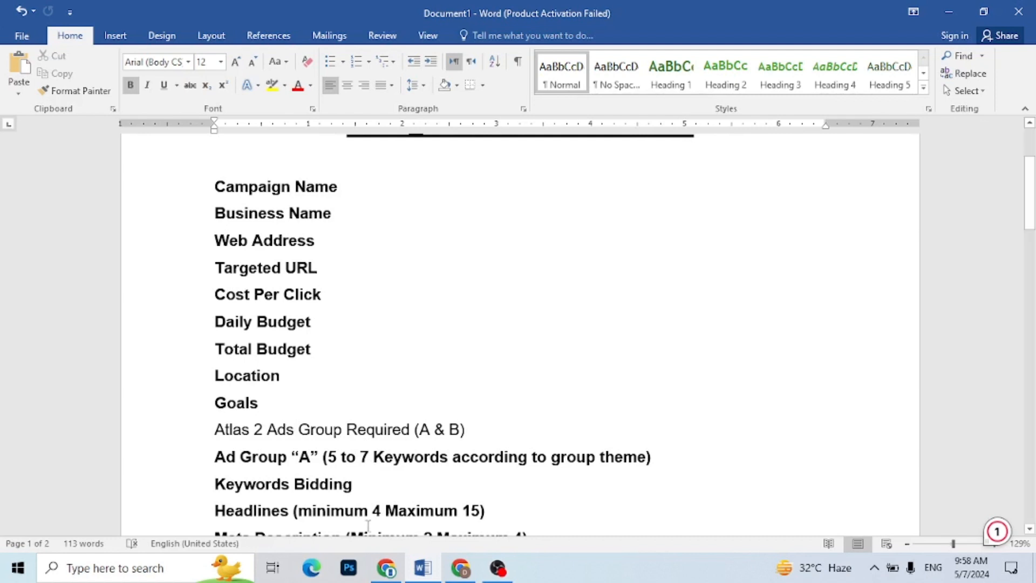
Step: Open the recent Google Ads presentation in PowerPoint and go to the Google ads campaign structure slide
left_click(146, 567)
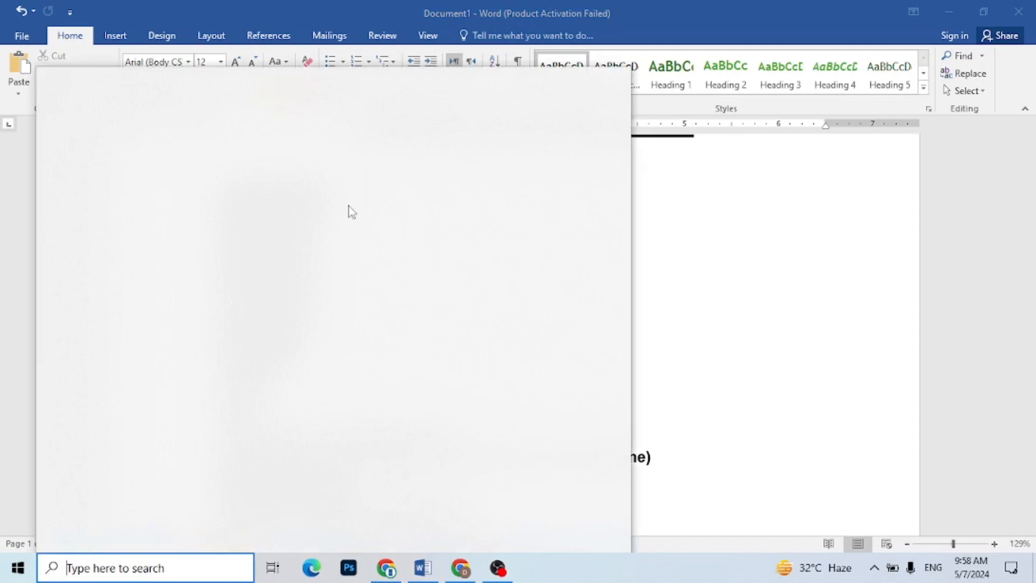
left_click(556, 235)
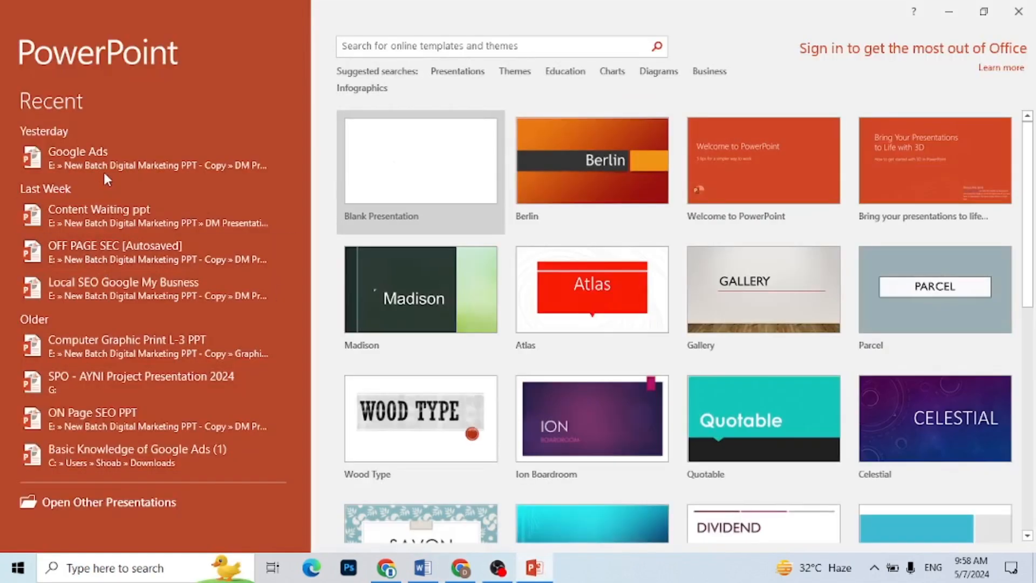
left_click(102, 160)
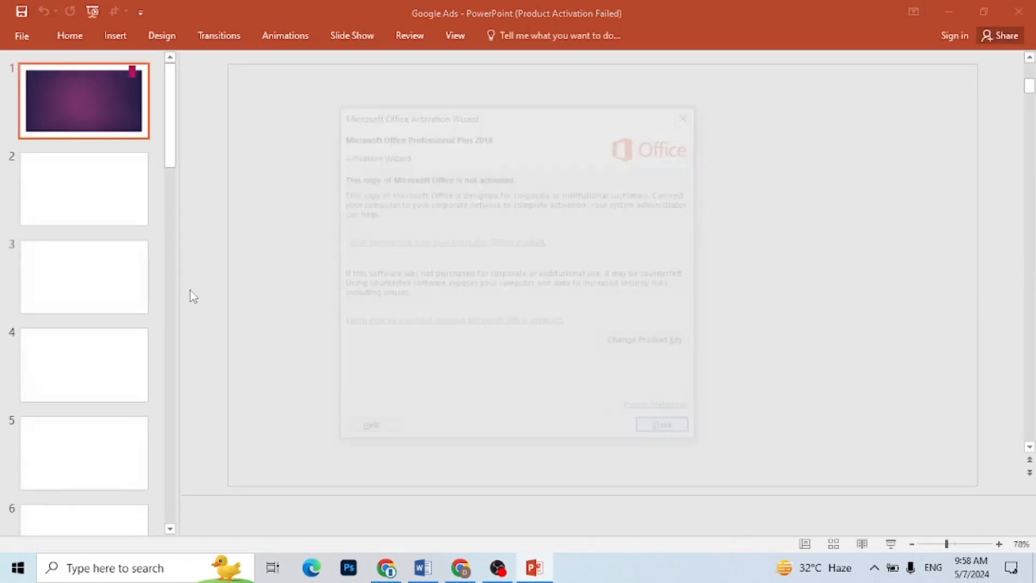
left_click(668, 432)
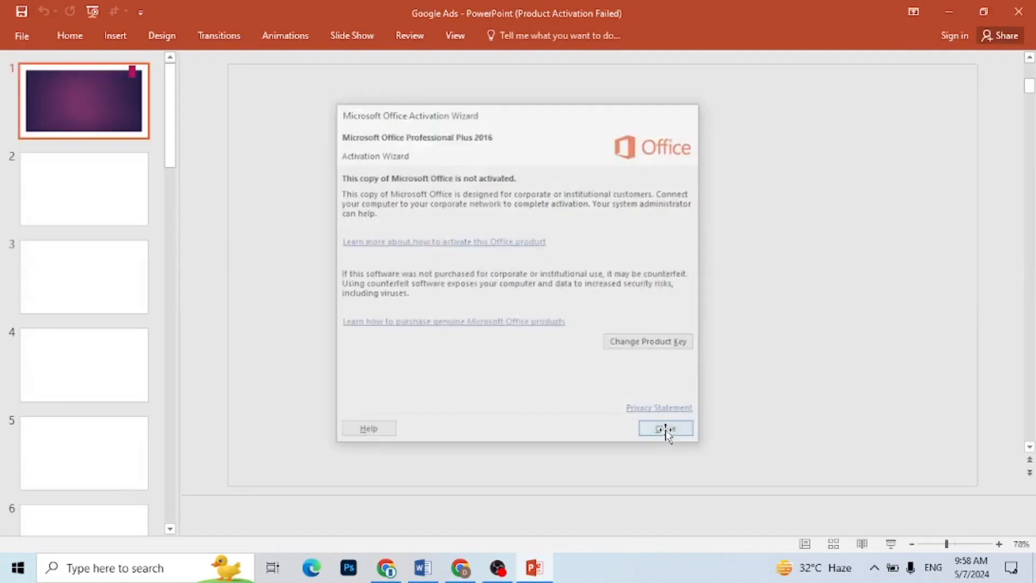
left_click_drag(172, 171, 164, 492)
left_click(99, 449)
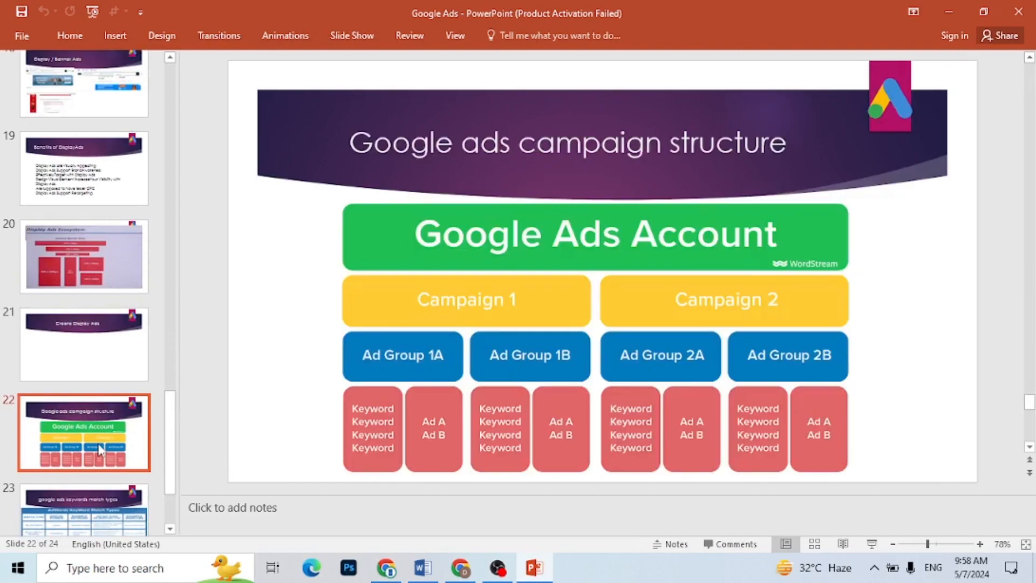
left_click(576, 313)
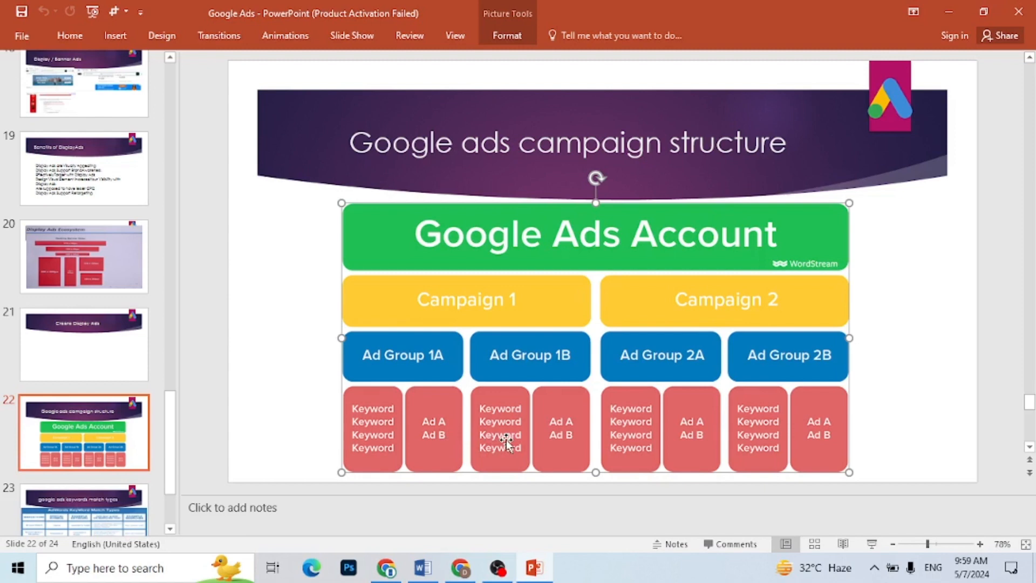
Step: Switch back to the Word check list and review the Search Ad campaign details, from campaign name to goals
left_click_drag(1031, 188, 1031, 218)
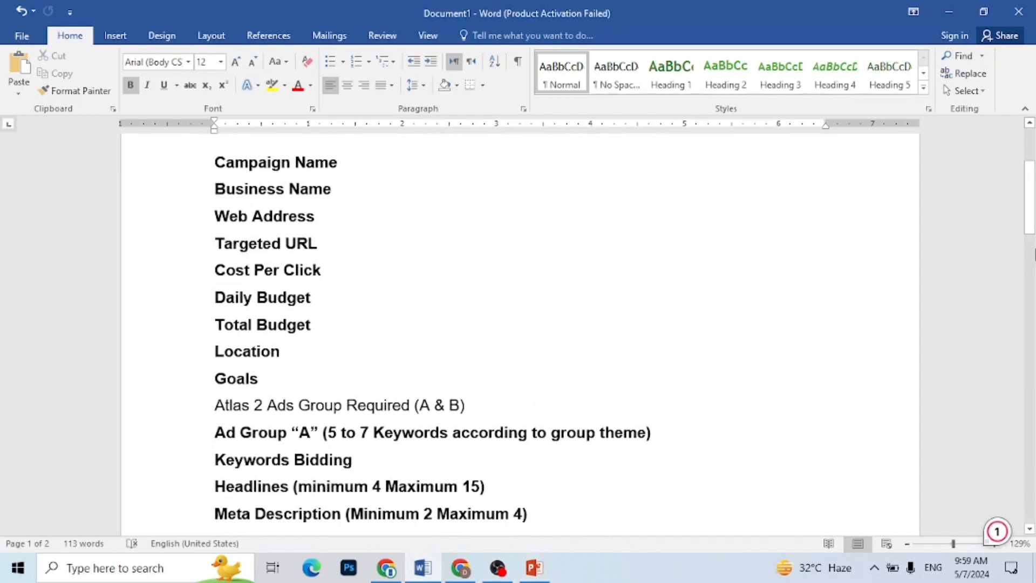
left_click(1030, 232)
left_click_drag(1030, 232, 1032, 280)
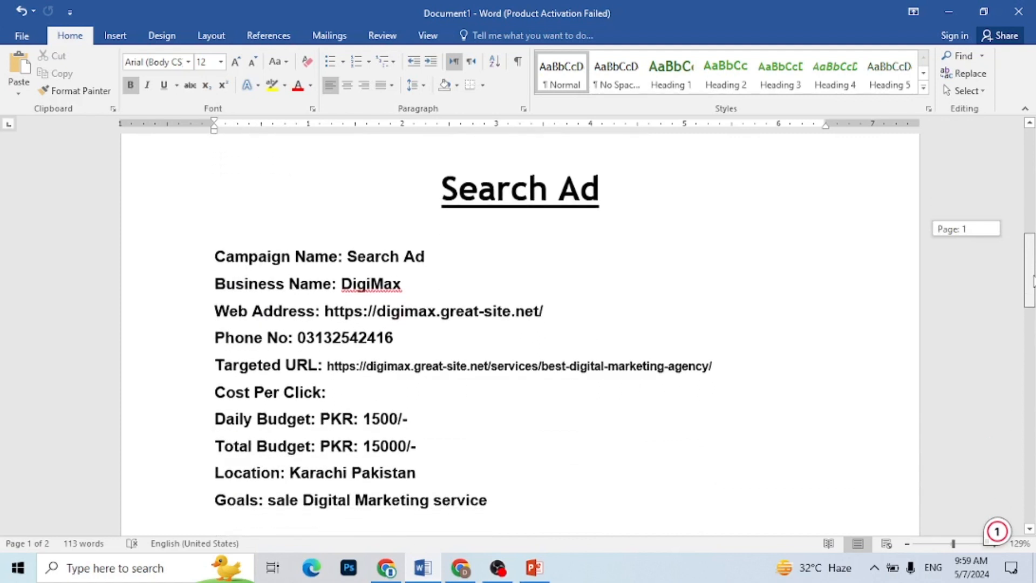
left_click_drag(1032, 281, 1032, 282)
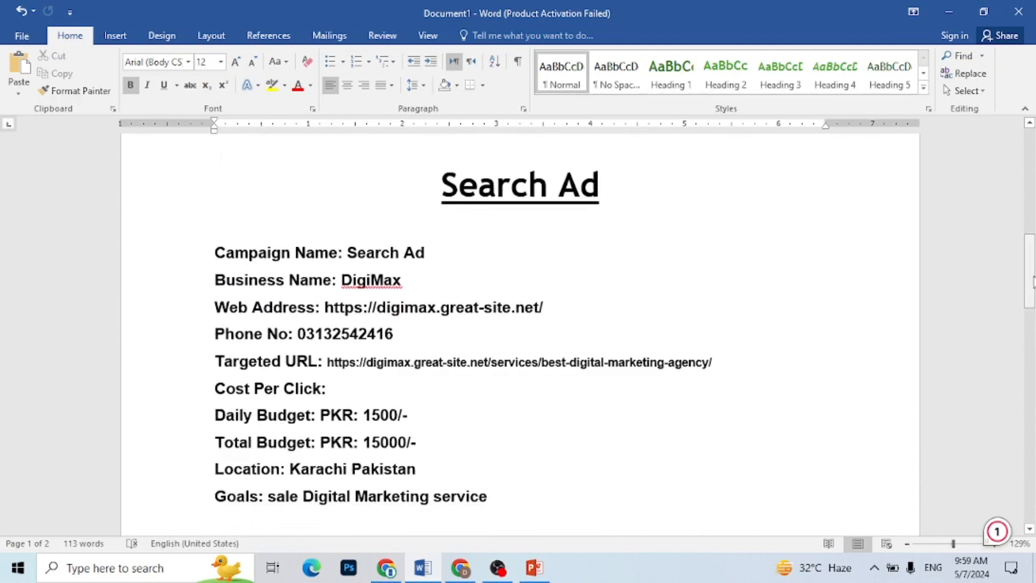
left_click(465, 250)
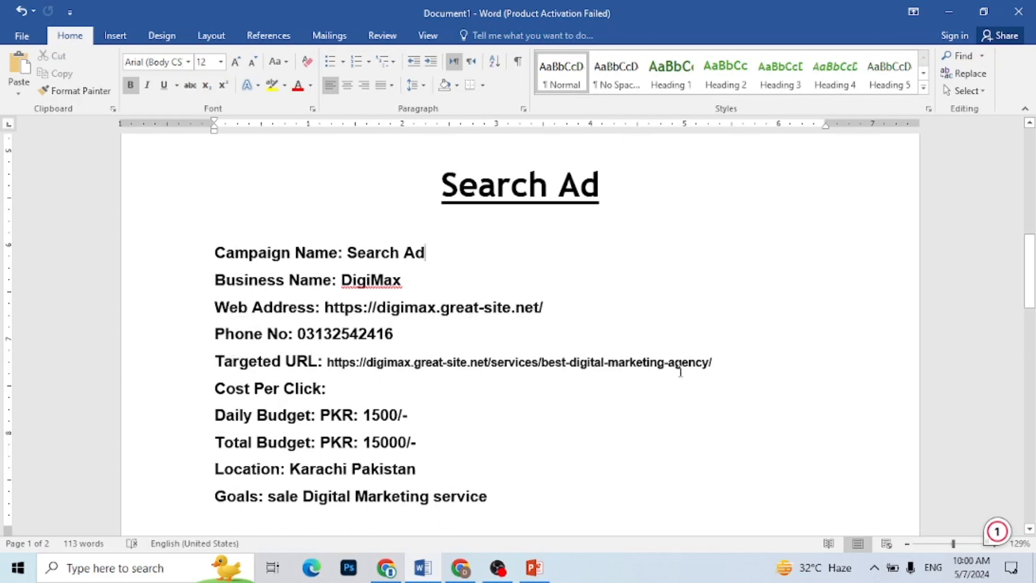
left_click(356, 390)
left_click(1031, 287)
left_click_drag(1031, 287, 1032, 309)
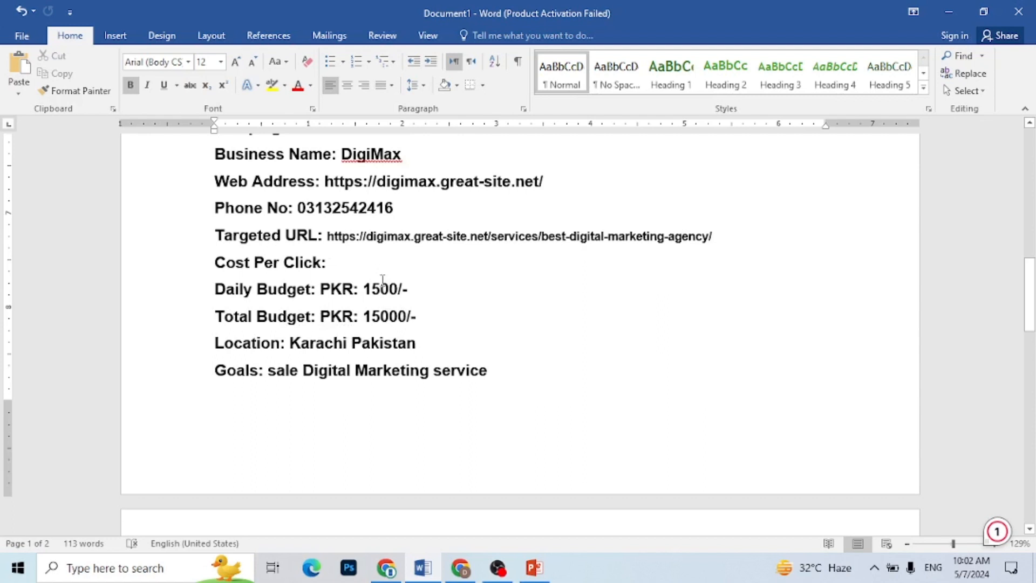
left_click(361, 258)
Step: Merge the seven Avg cpc cells of the Ad Group "A" keywords table into one cell
left_click_drag(1031, 311, 1031, 378)
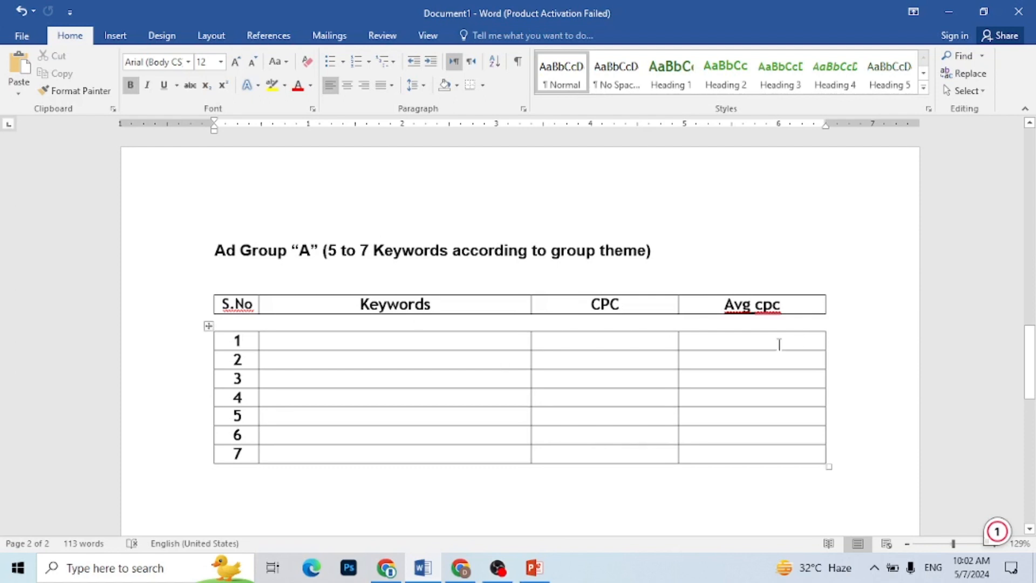
left_click_drag(778, 344, 769, 458)
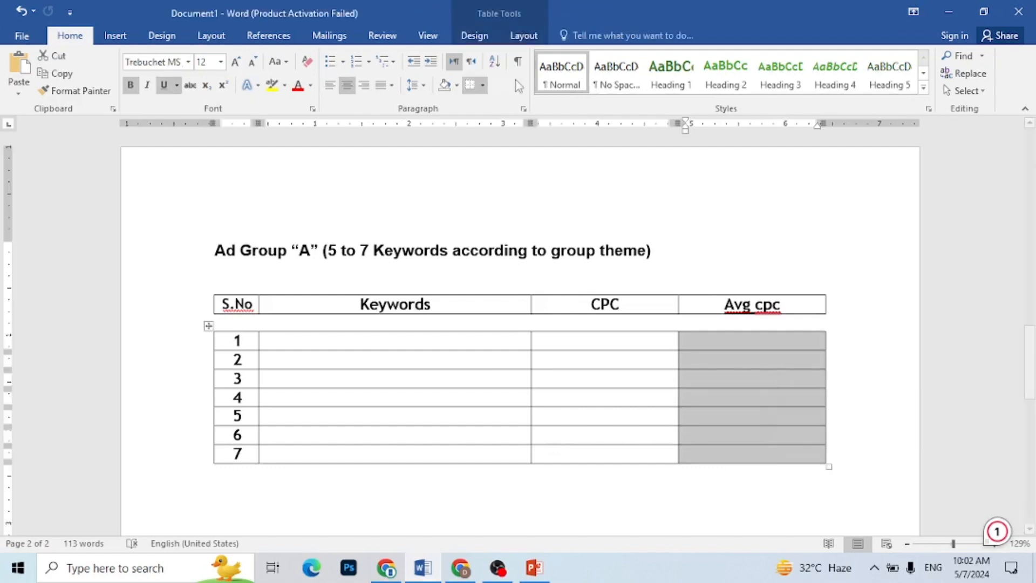
left_click(525, 38)
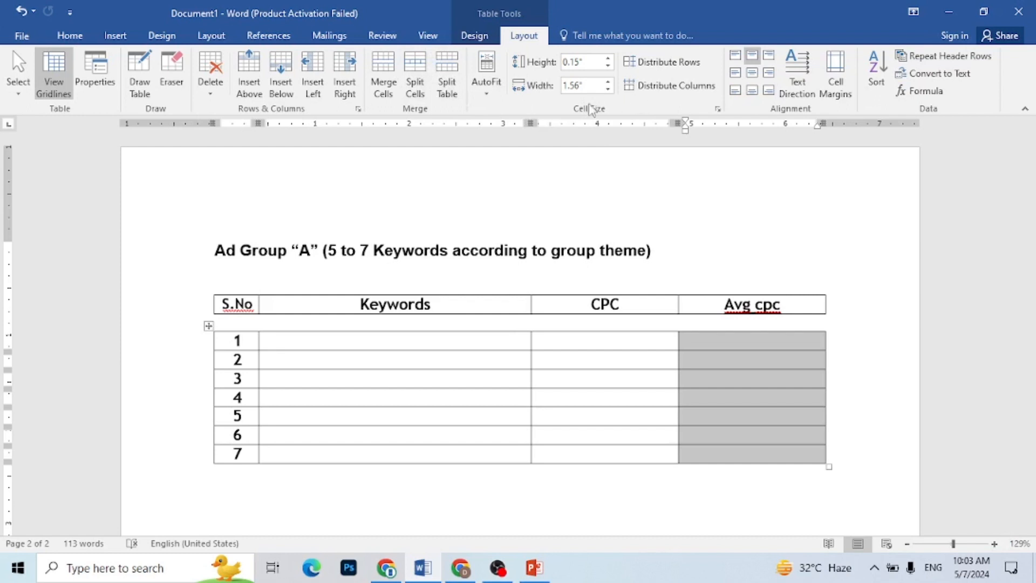
left_click(376, 69)
left_click(872, 318)
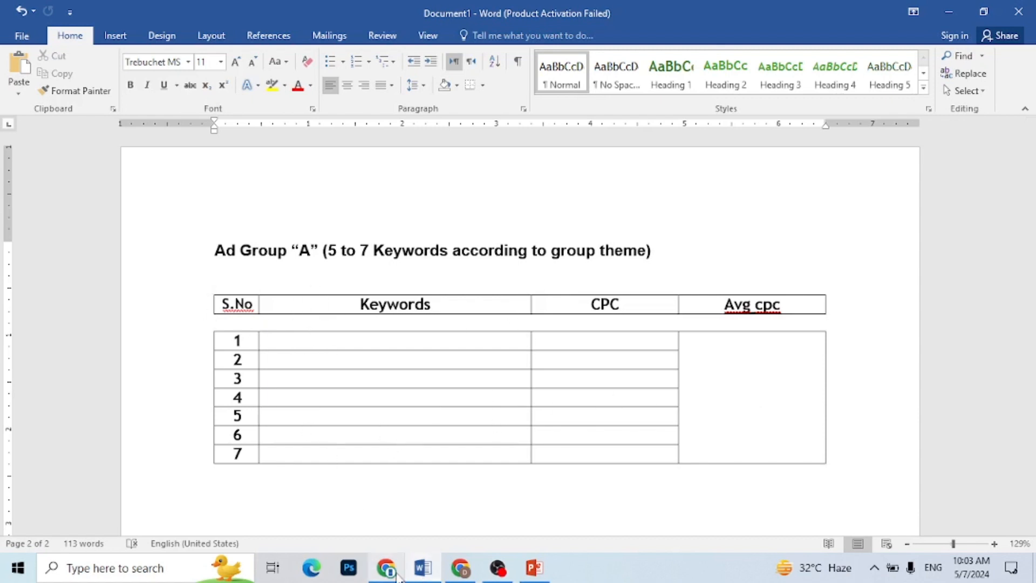
Step: Switch to Google Ads in Chrome and start discovering new keywords in Keyword Planner
left_click(458, 569)
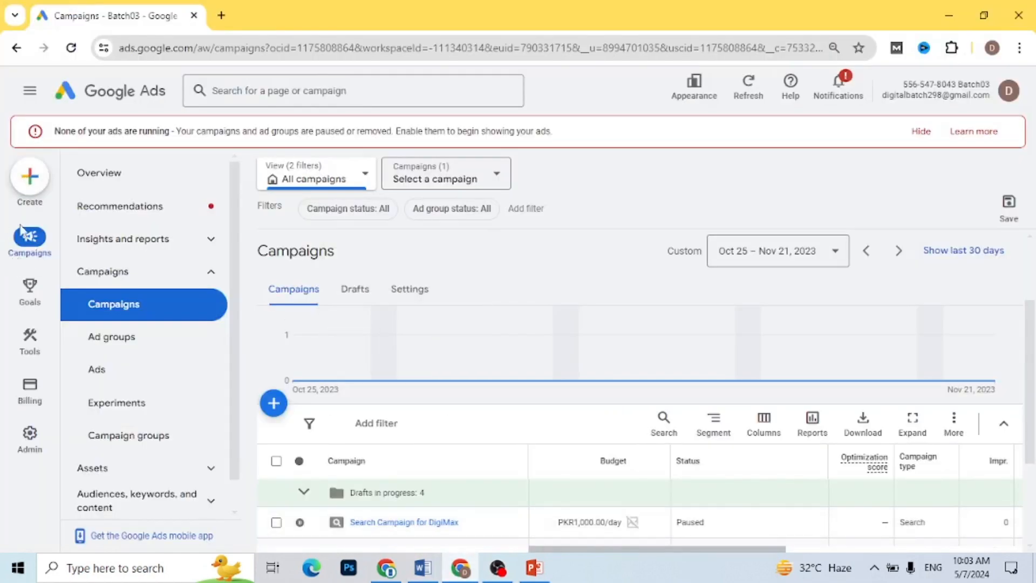
mouse_move(21, 354)
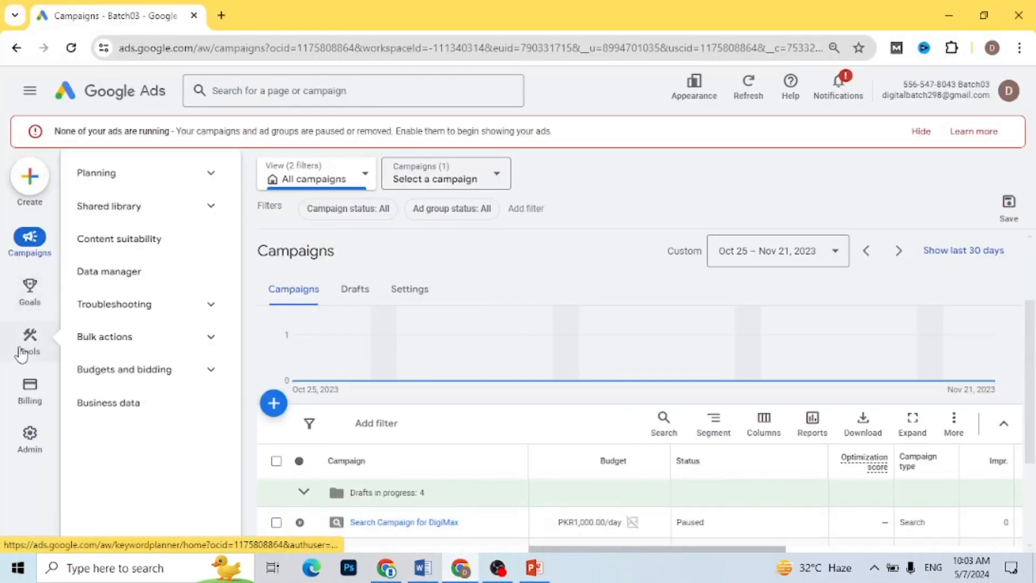
left_click(112, 188)
left_click(121, 217)
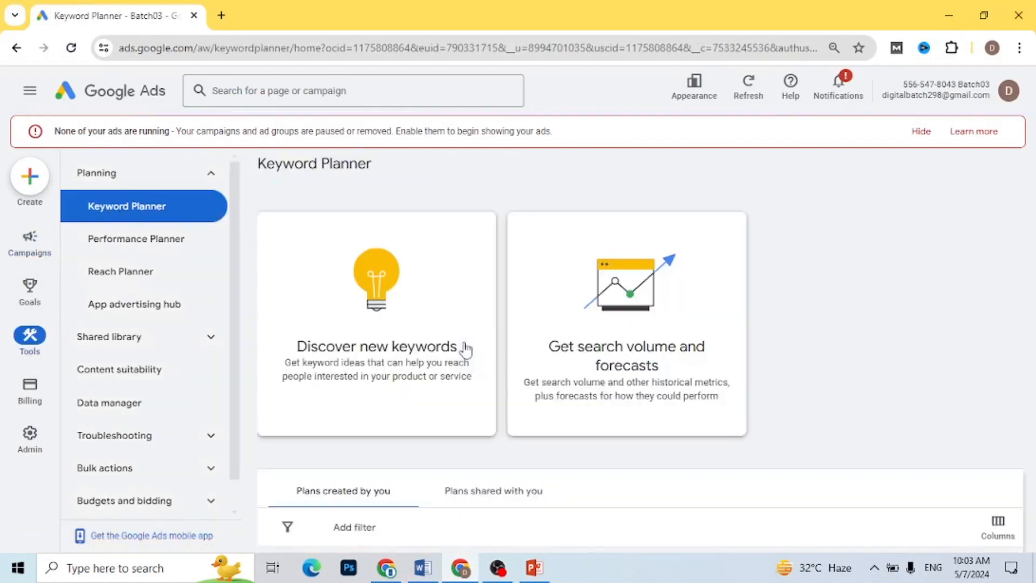
left_click(380, 322)
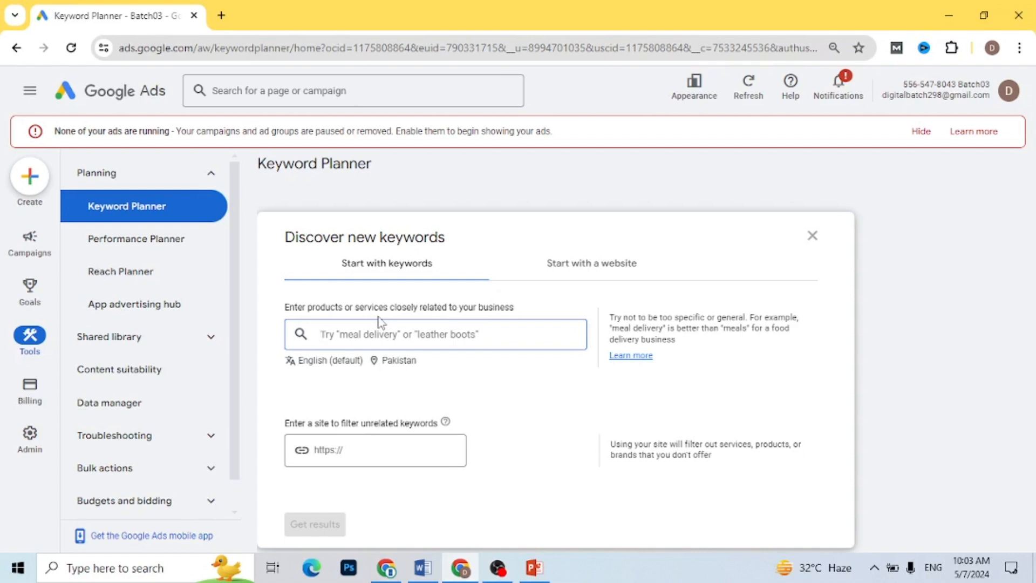
left_click(334, 93)
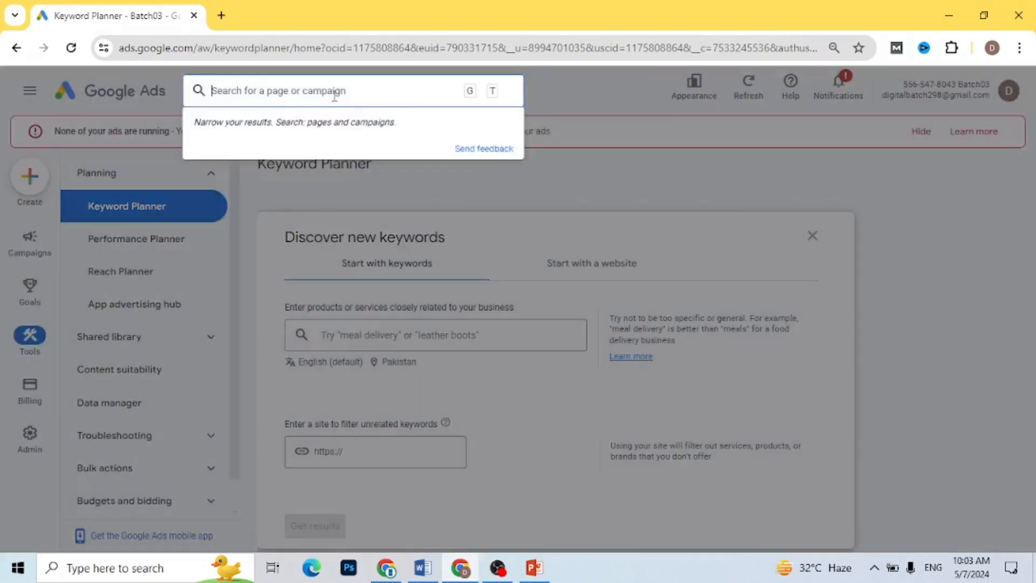
left_click(653, 192)
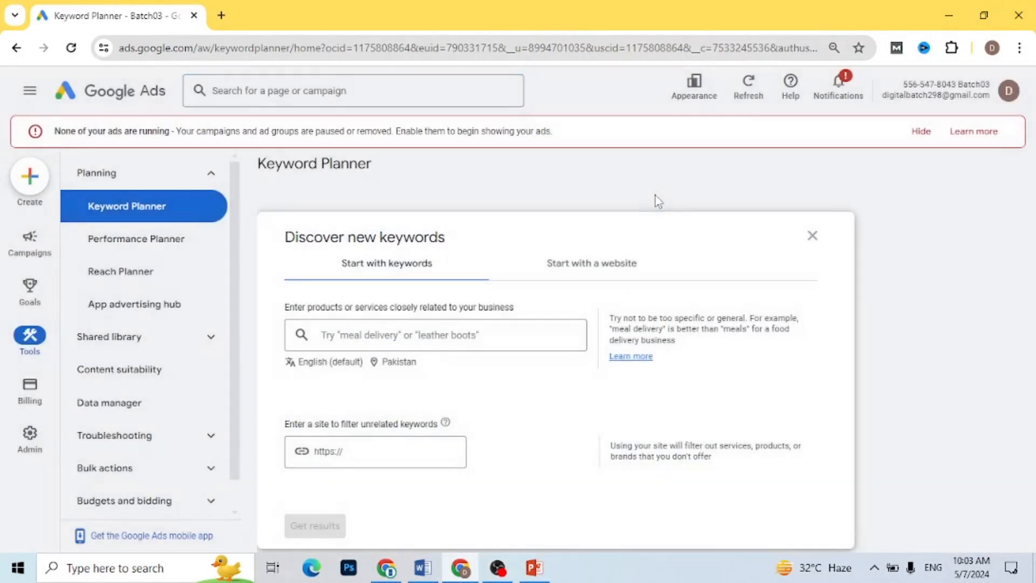
Step: Get keyword ideas for "Digital Marketing Agency In Karachi" and close the Refine keywords pane
left_click(437, 335)
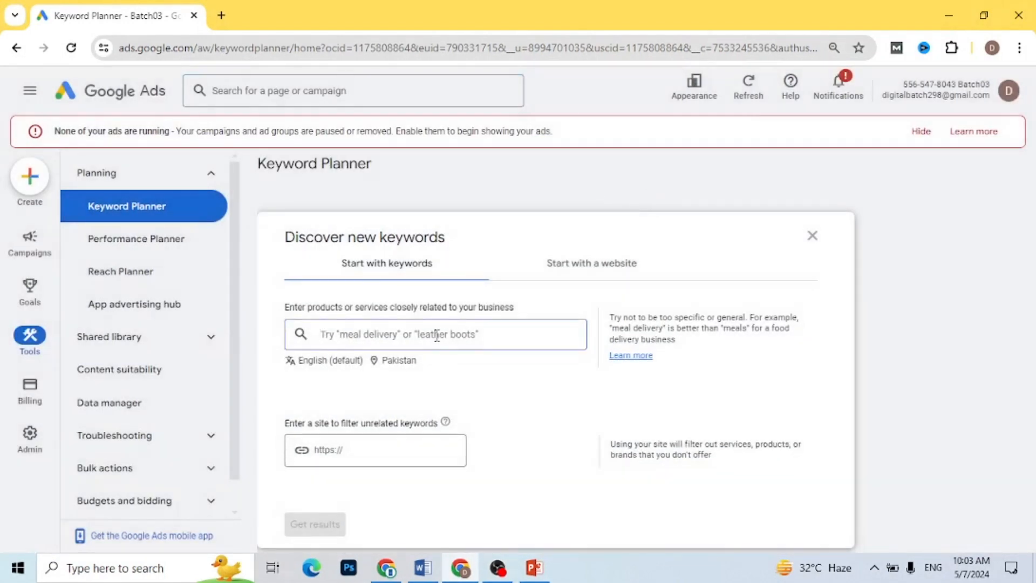
type("Digita")
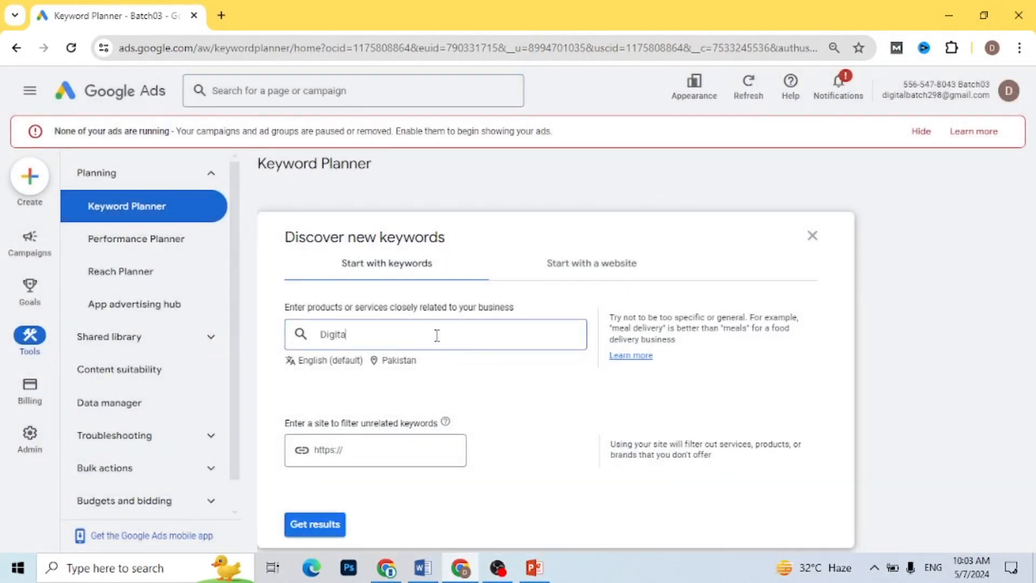
type("l Marketing Agency In Karachi")
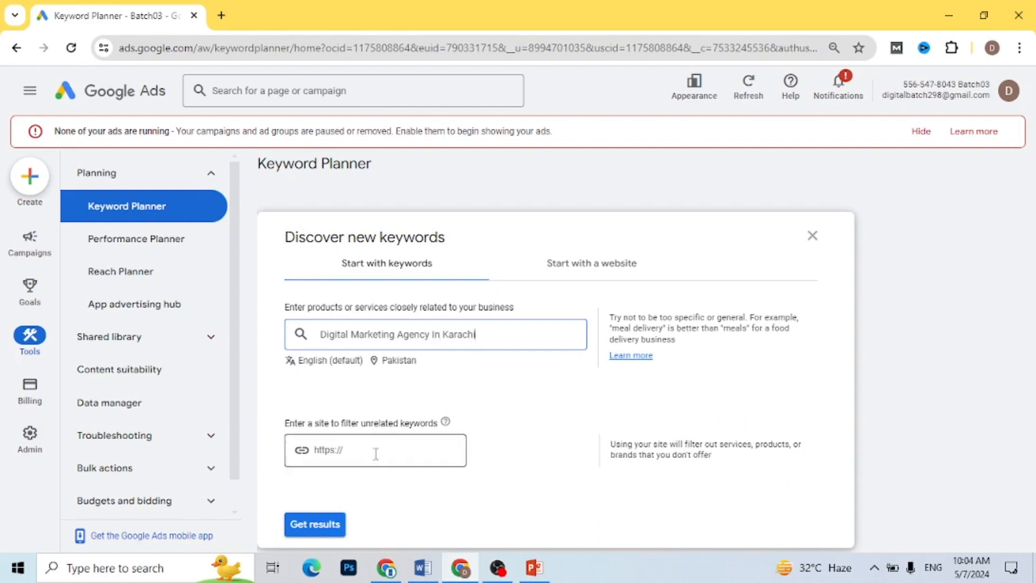
left_click(309, 523)
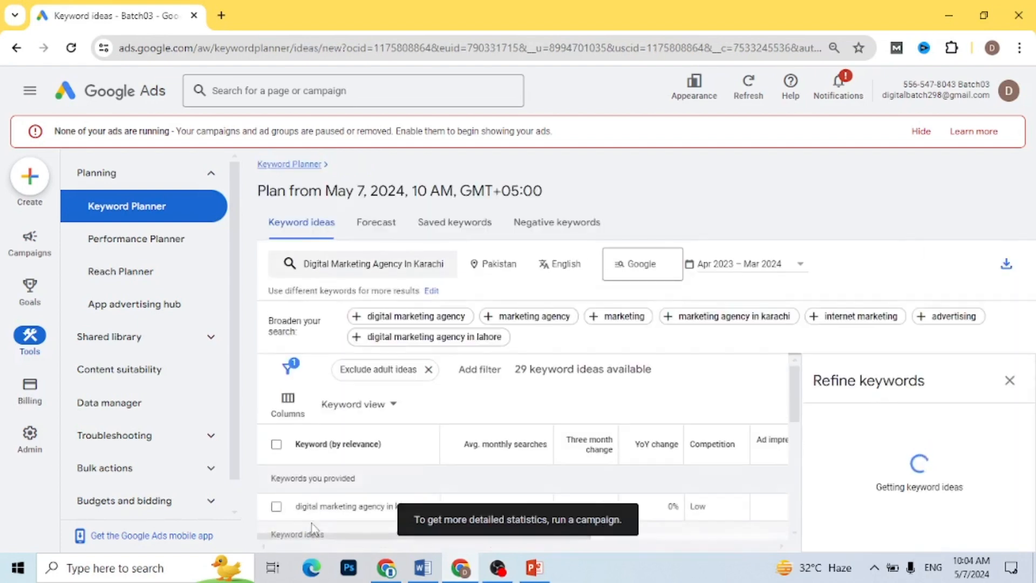
left_click(1008, 382)
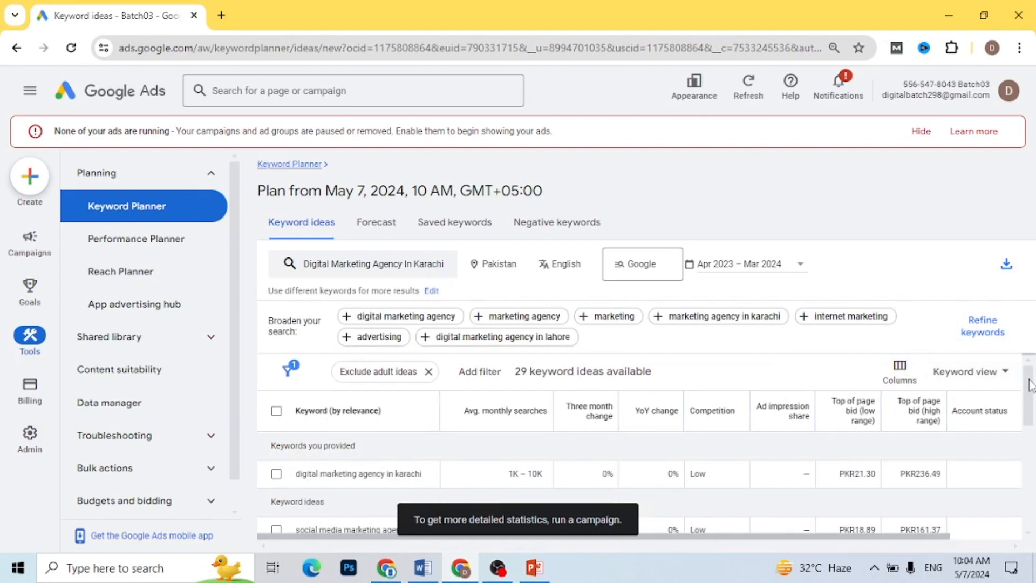
Step: Look through the keyword ideas and their page bids, and download the list as a .csv file
scroll(478, 475, "down", 1)
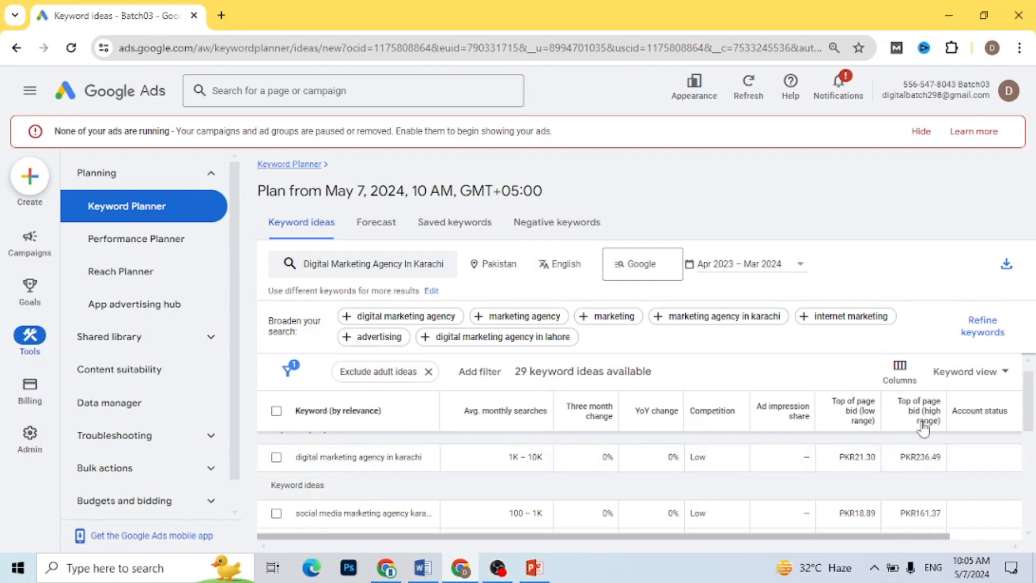
mouse_move(923, 428)
left_click_drag(1031, 409, 1034, 484)
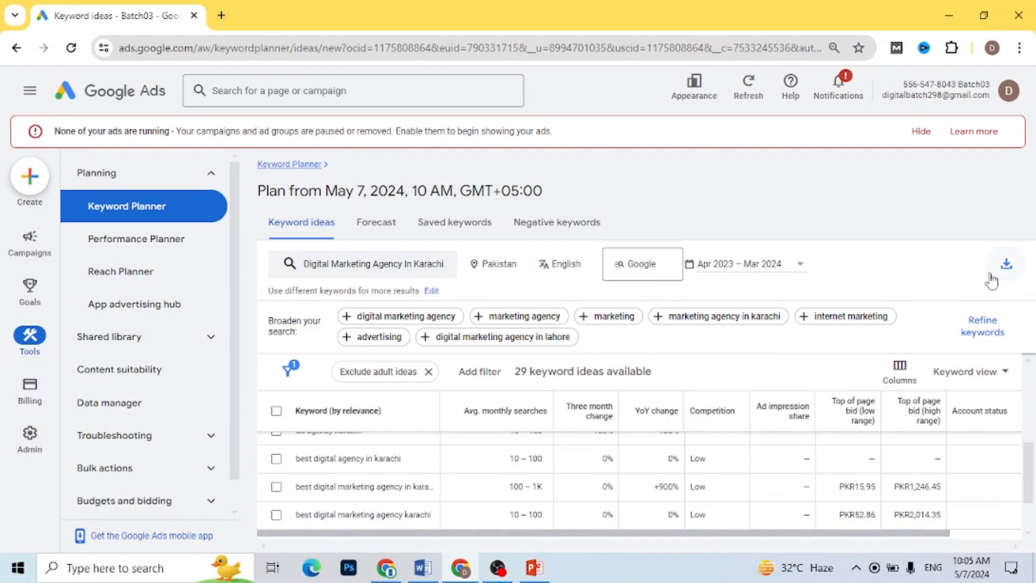
left_click(1007, 272)
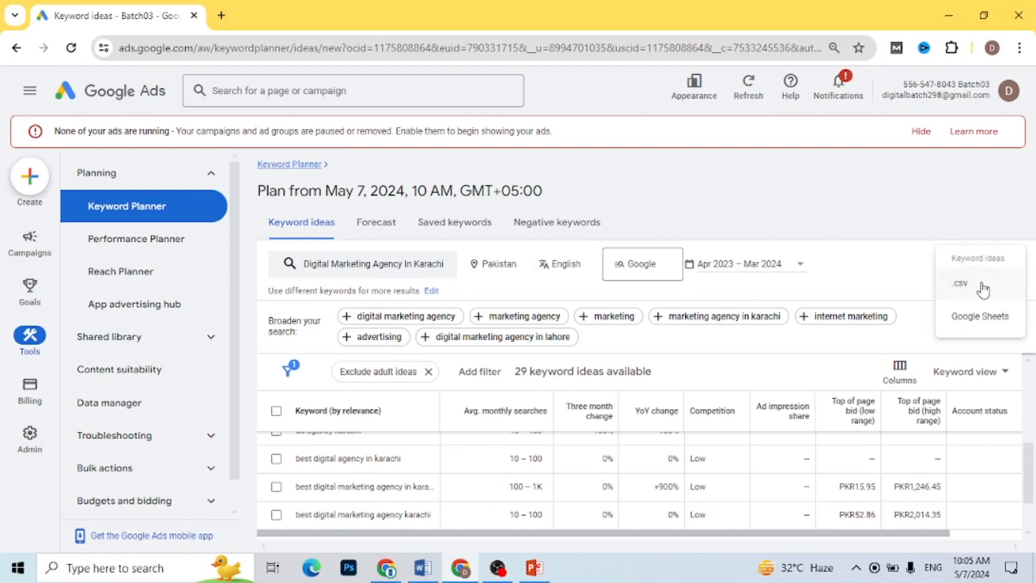
left_click(983, 286)
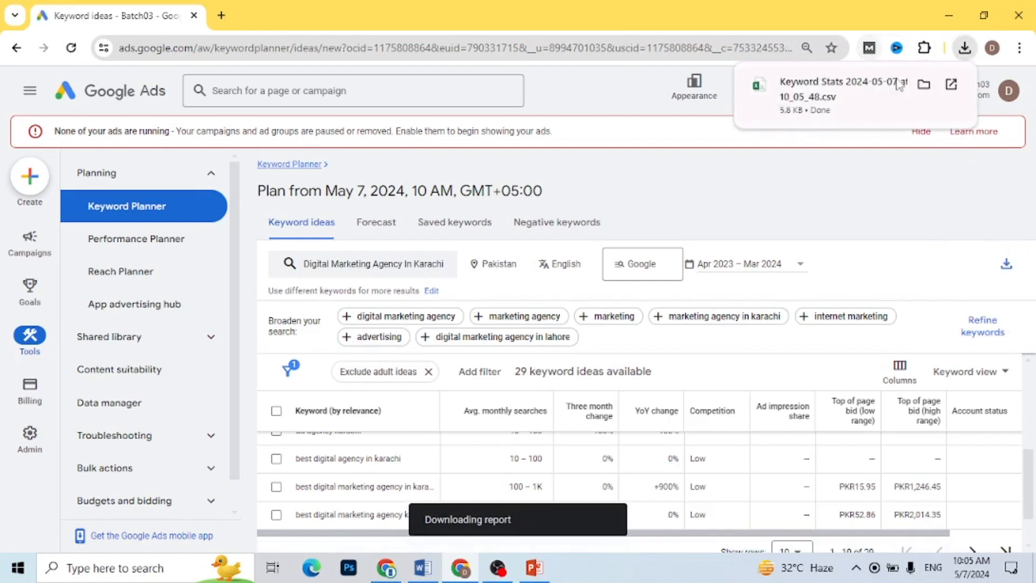
Step: Open the downloaded Keyword Stats .csv file in Excel 2016
left_click(866, 91)
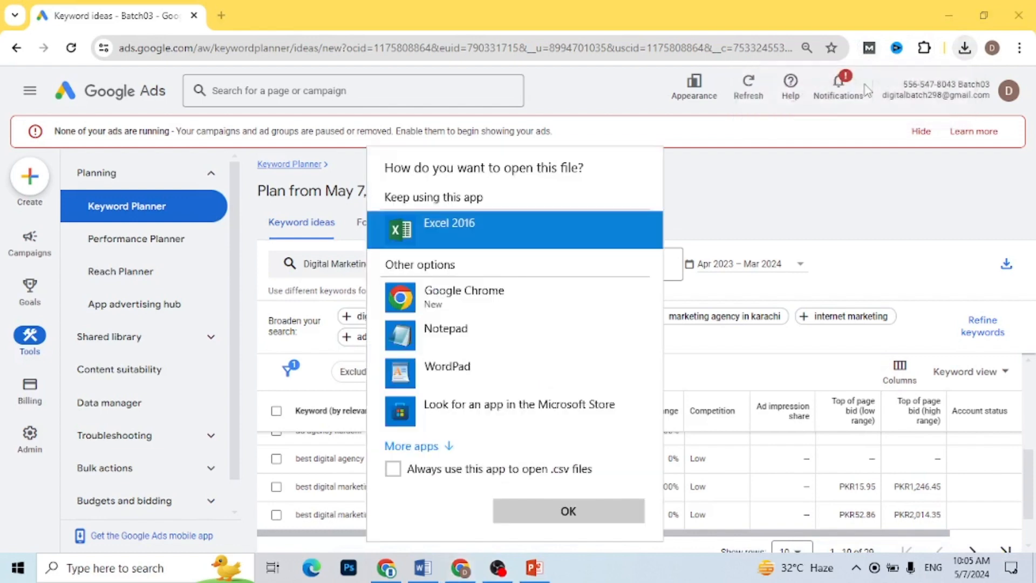
left_click(462, 226)
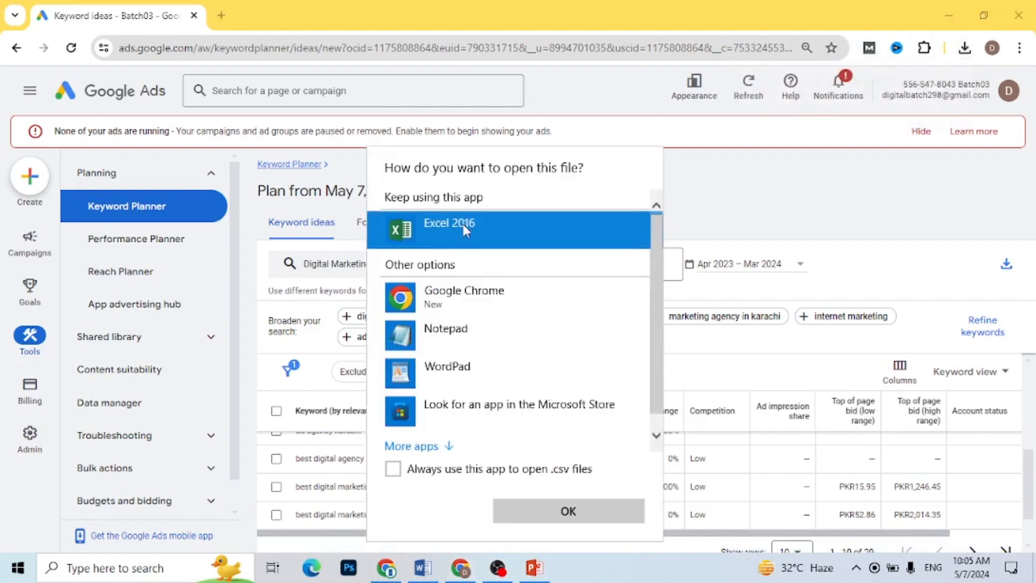
left_click(568, 511)
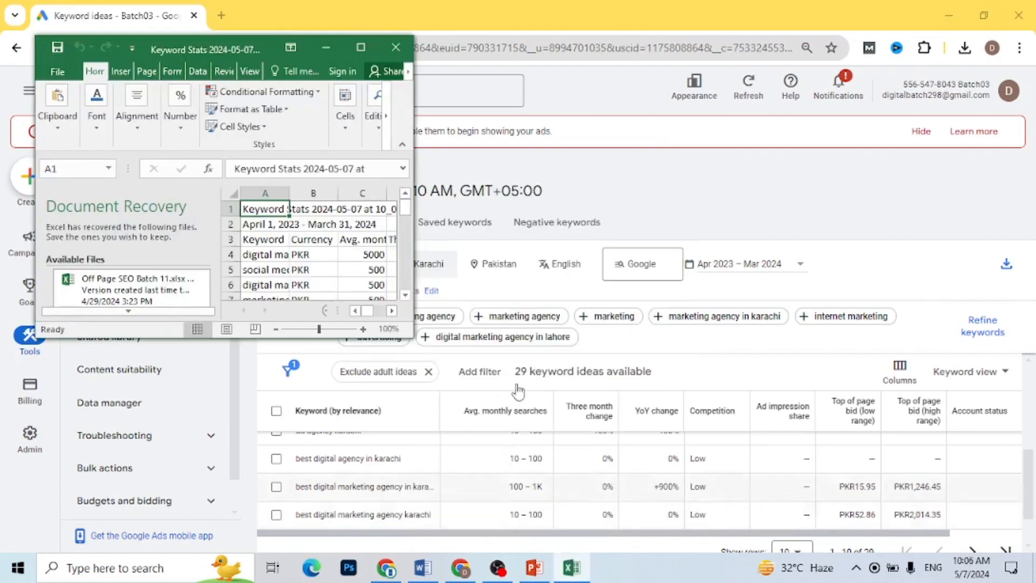
Step: Maximize the Keyword Stats workbook window, dismiss the Office activation wizard and close the Document Recovery pane
left_click(361, 47)
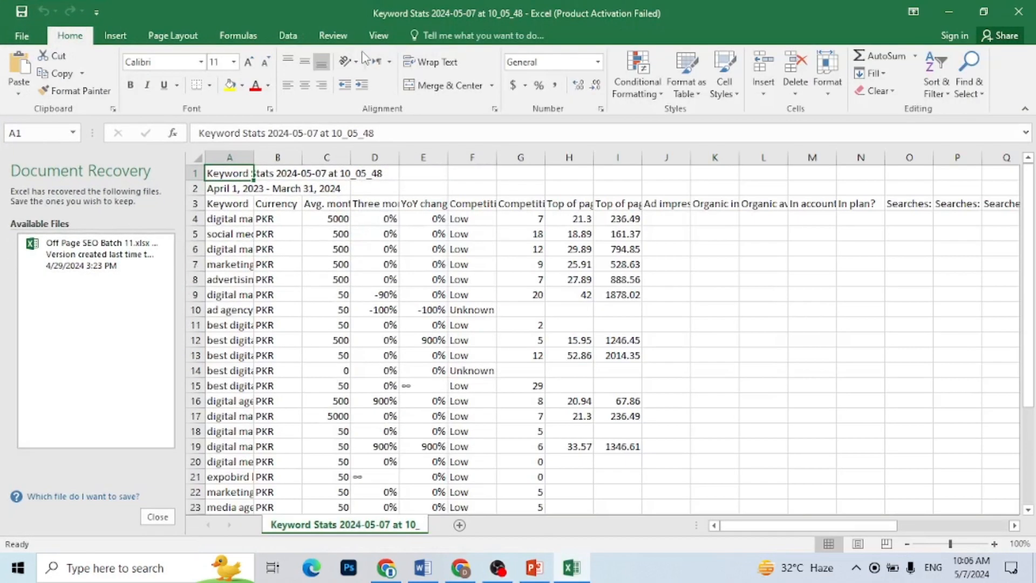
left_click(917, 325)
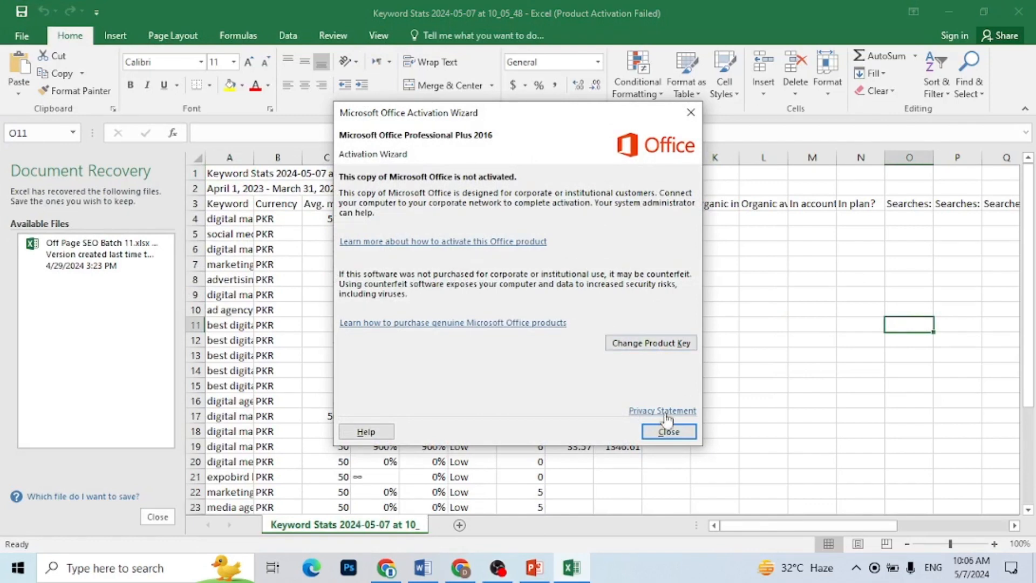
left_click(668, 431)
left_click(159, 518)
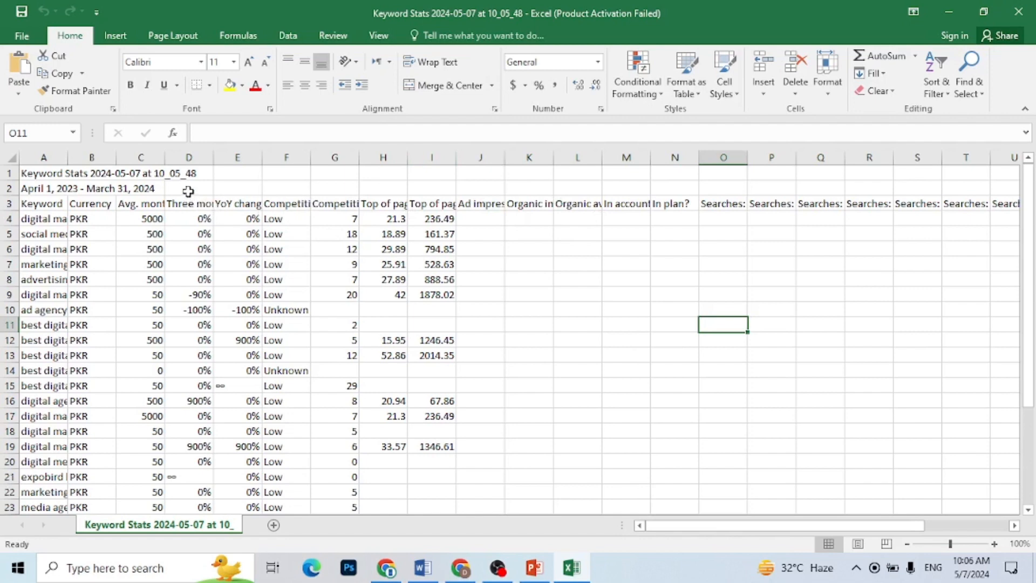
Step: Delete the entire columns holding the three month change and YoY change data
left_click_drag(187, 193, 228, 195)
left_click_drag(228, 195, 228, 196)
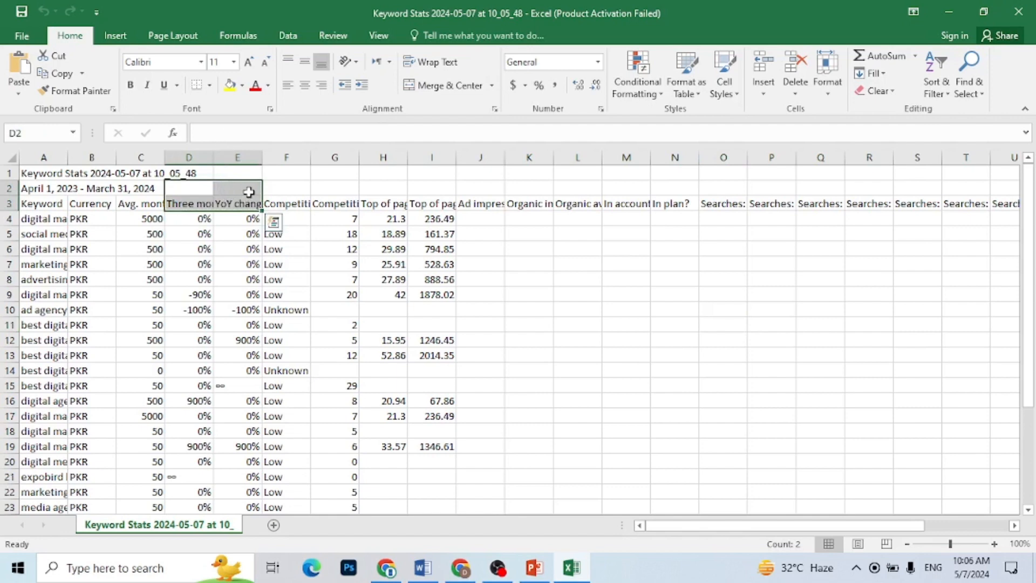
right_click(249, 192)
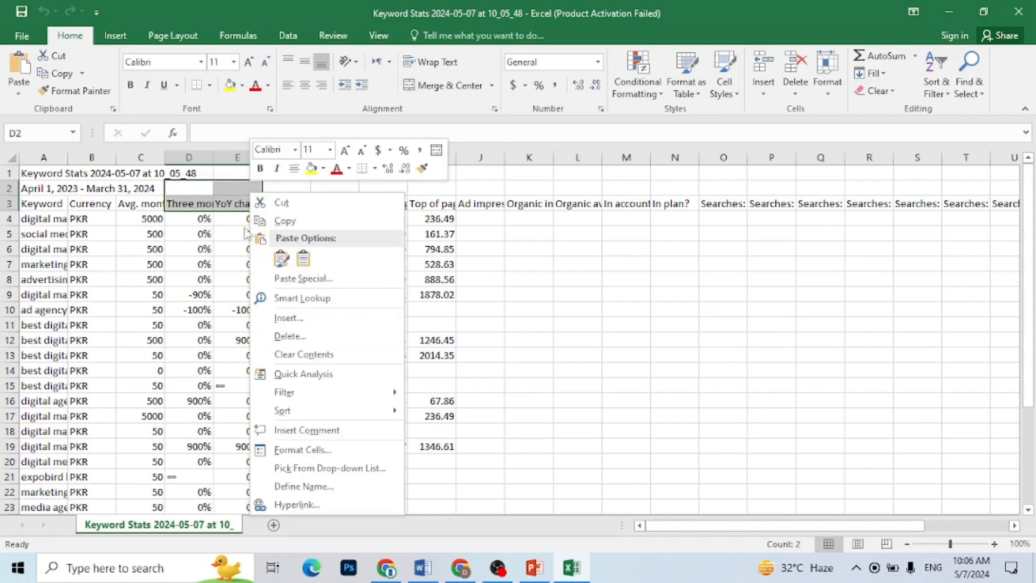
left_click(322, 341)
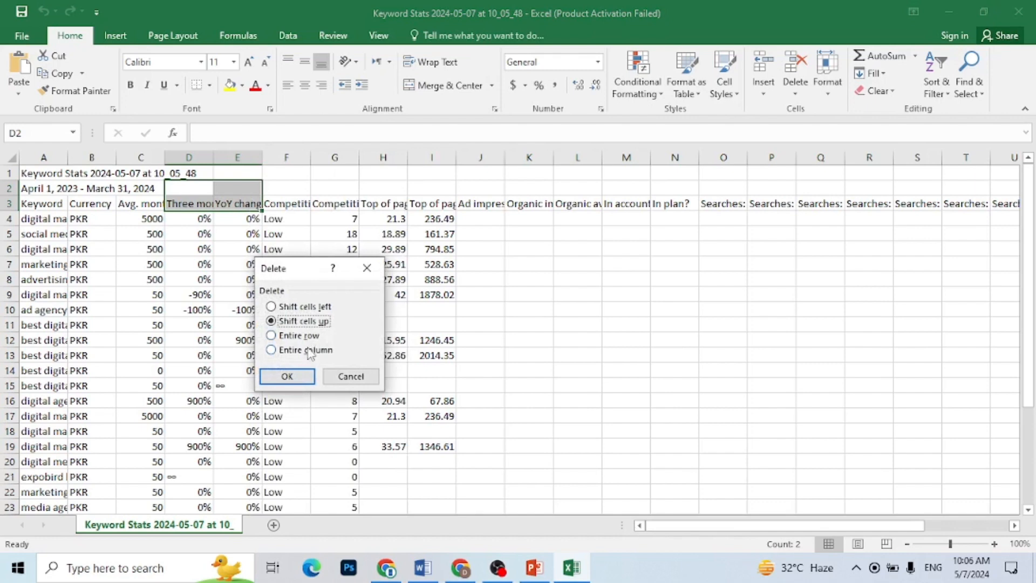
left_click(307, 351)
left_click(287, 376)
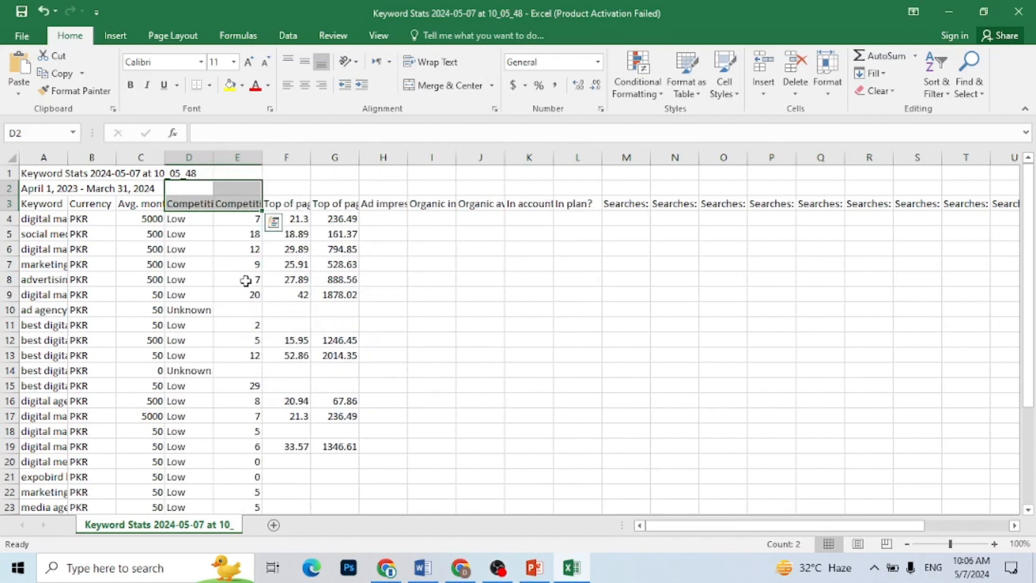
Step: Delete the entire Competition (indexed value) column
double_click(264, 155)
left_click(299, 241)
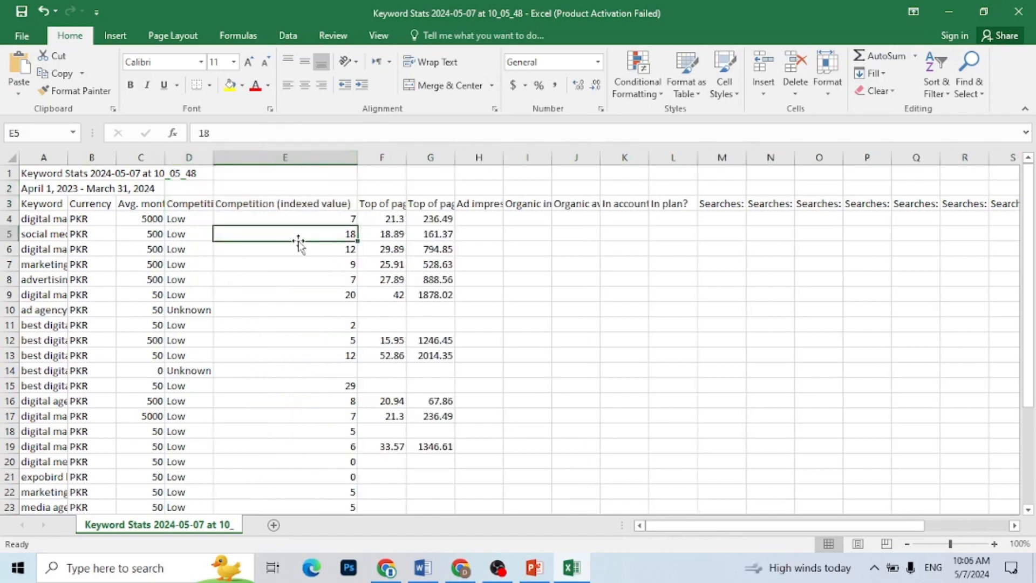
left_click(298, 204)
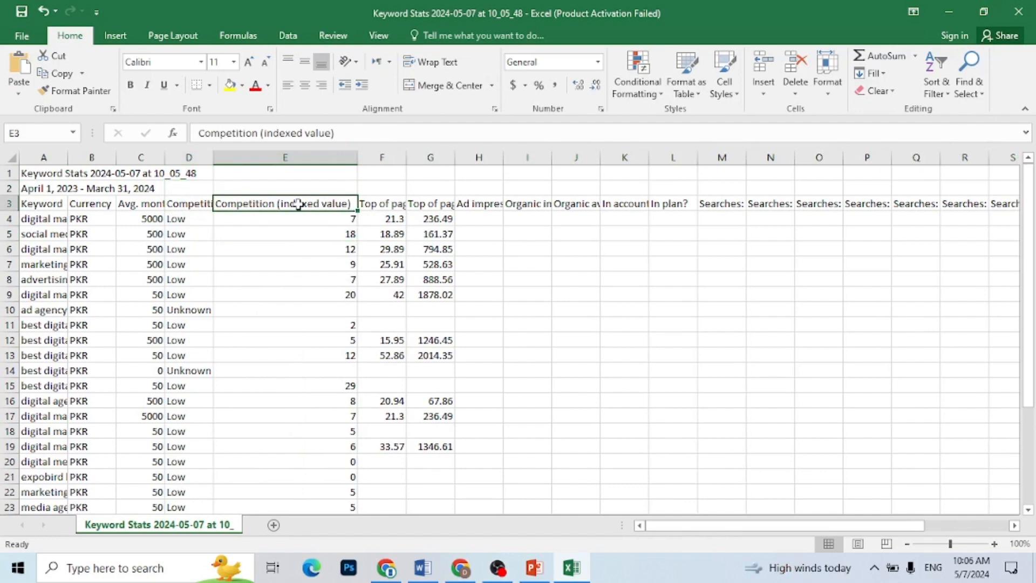
right_click(299, 203)
left_click(325, 347)
left_click(316, 362)
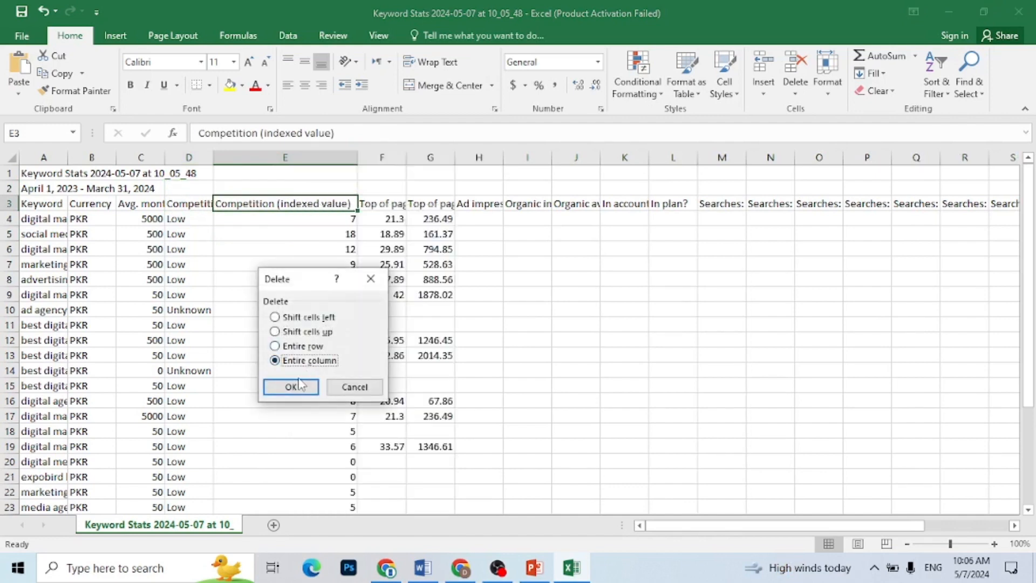
left_click(295, 386)
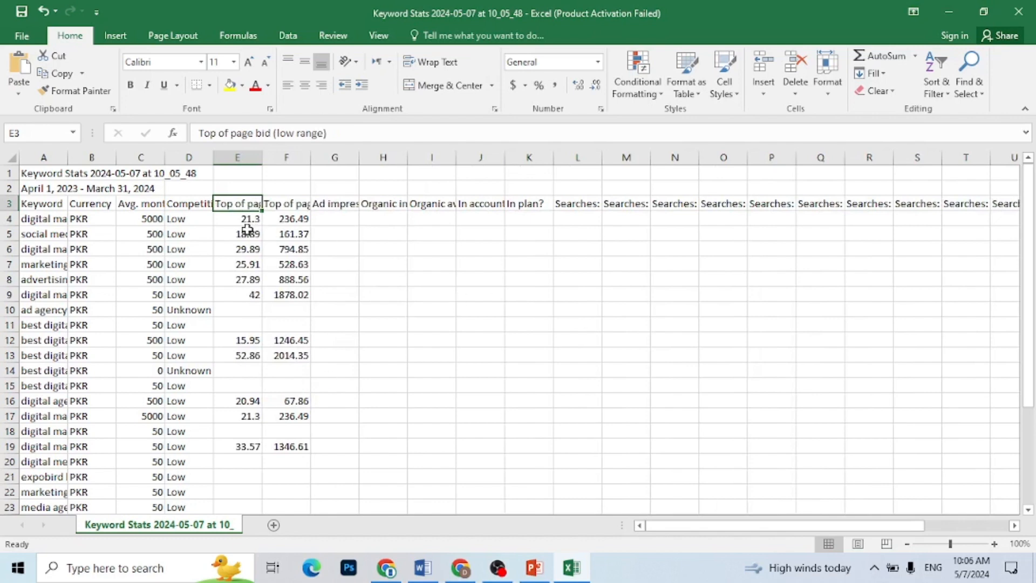
Step: Delete all columns after Top of page bid (high range), from Ad impression share through Searches: Mar 2024
left_click(331, 203)
double_click(331, 203)
left_click_drag(331, 203, 625, 209)
left_click(596, 298)
left_click_drag(348, 190, 934, 215)
right_click(809, 213)
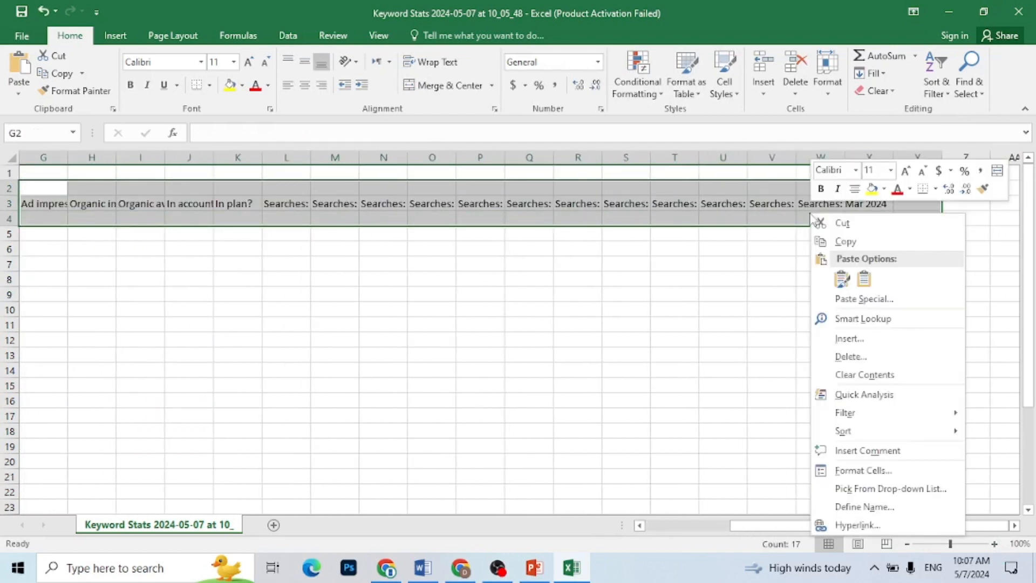
left_click(851, 356)
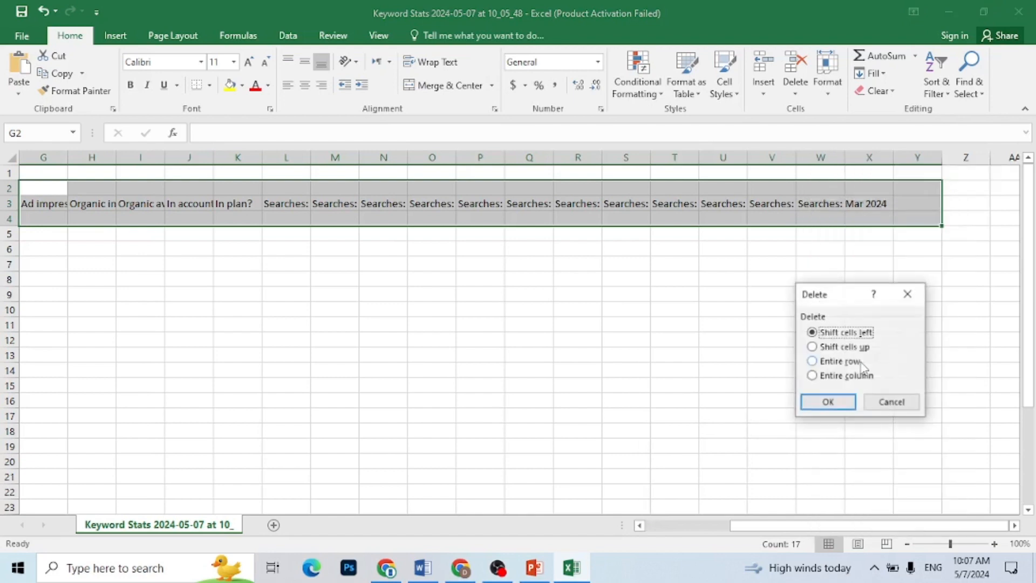
left_click(842, 377)
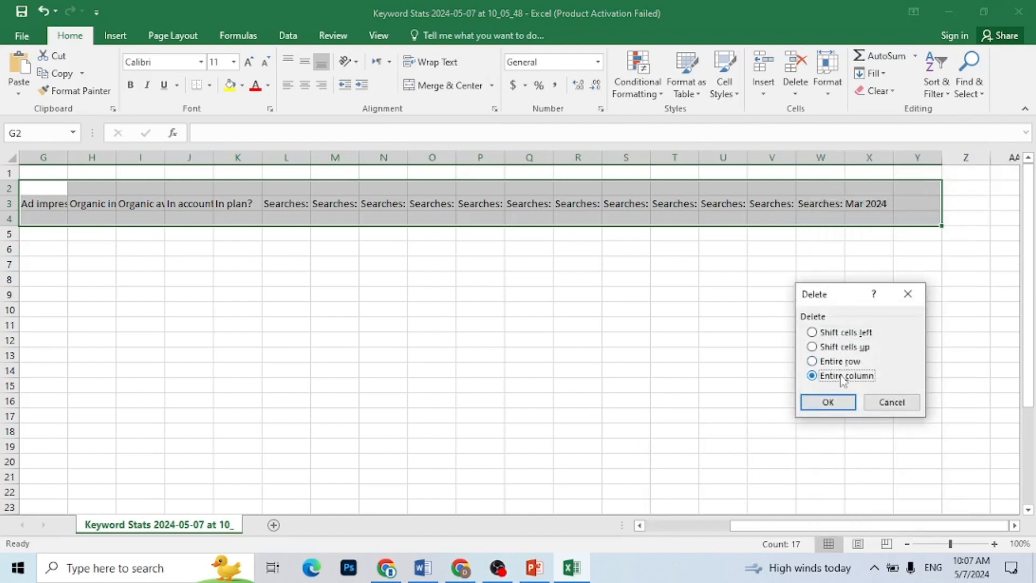
left_click(836, 402)
left_click_drag(777, 526, 608, 505)
left_click(583, 432)
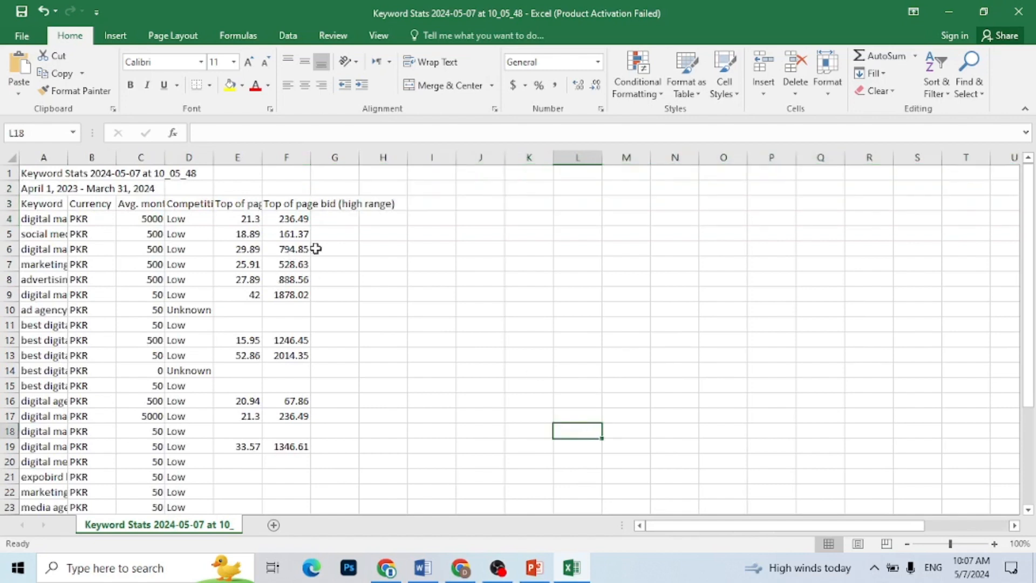
Step: Fit the Keyword column to its contents and copy "digital marketing agency in karachi" into keyword row 1 of the Ad Group "A" table in Word
double_click(66, 153)
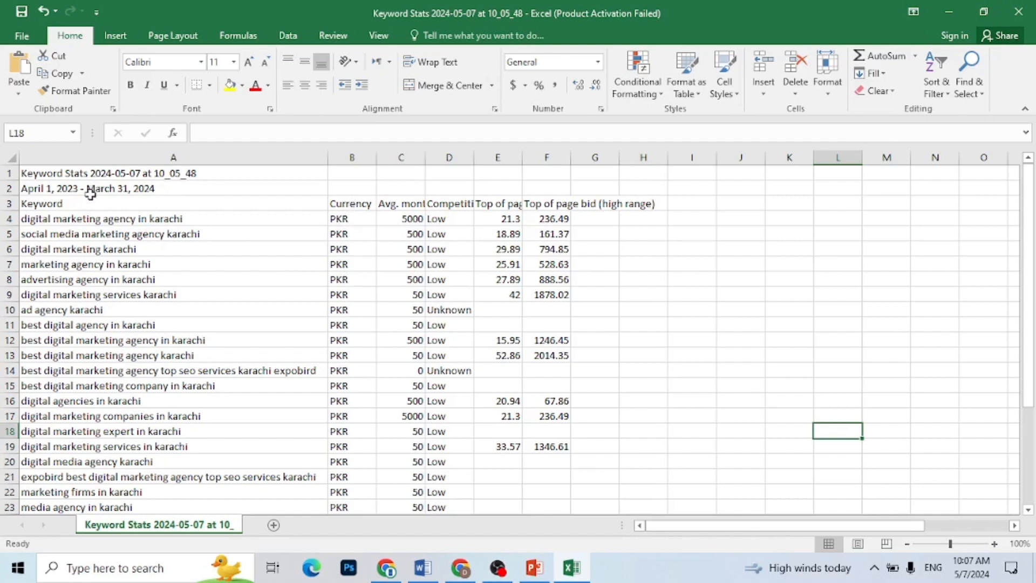
left_click(58, 219)
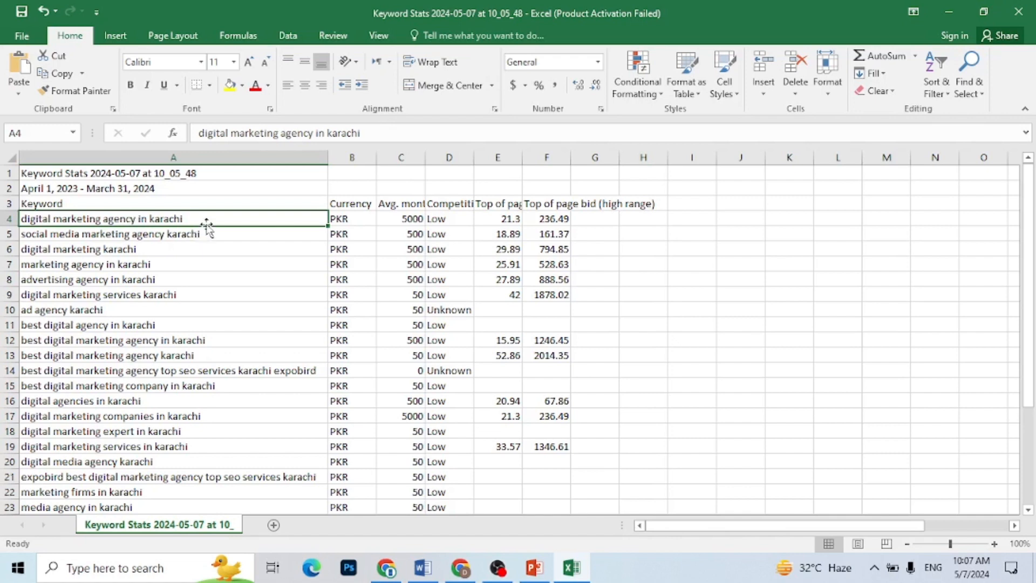
key("ctrl+c")
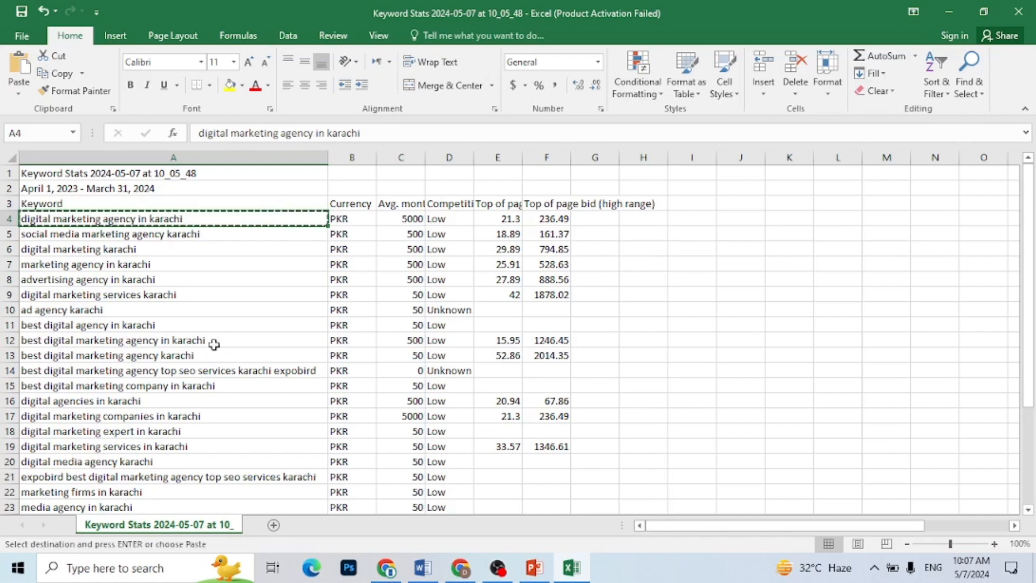
left_click(423, 568)
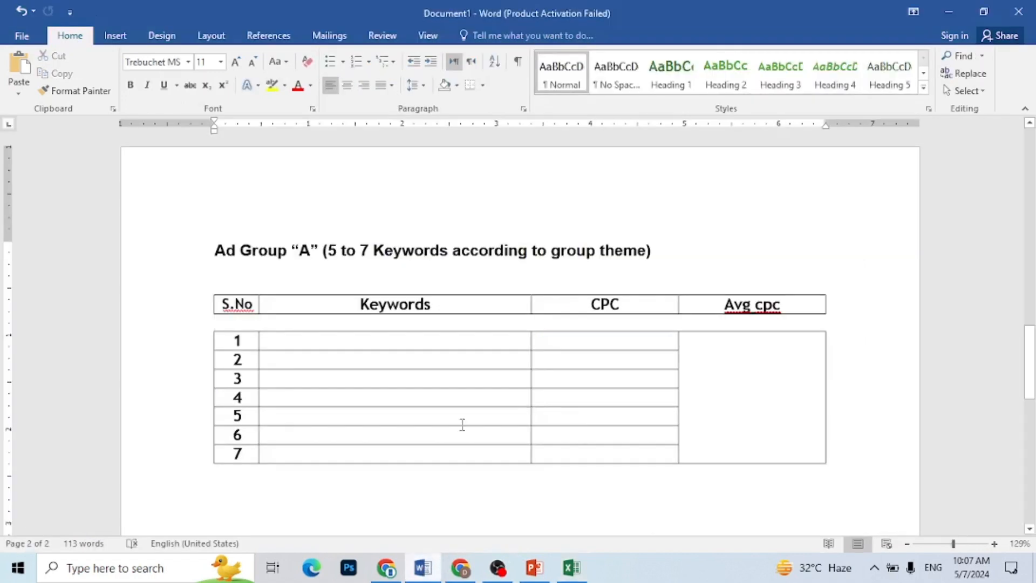
left_click(414, 339)
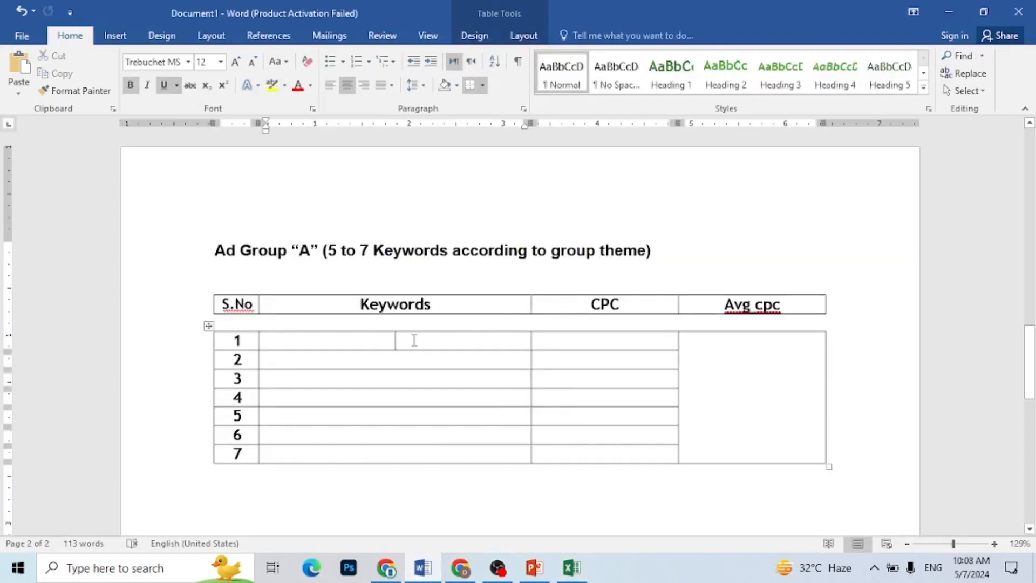
key("ctrl+v")
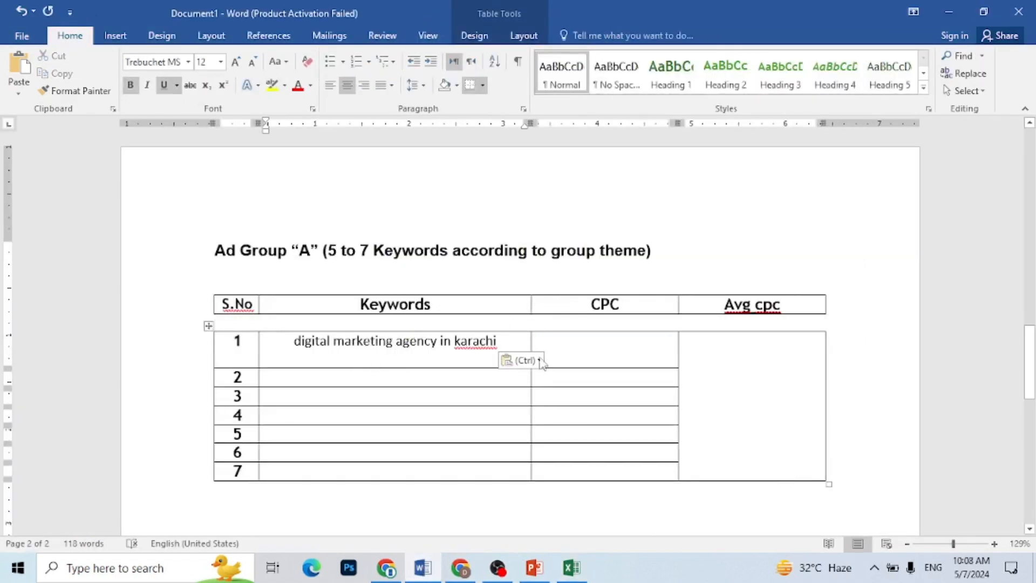
Step: Enter 21.30 as the CPC for keyword 1 without bold or underline, and switch back to the Keyword Stats workbook in Excel
left_click(636, 346)
type("21.30")
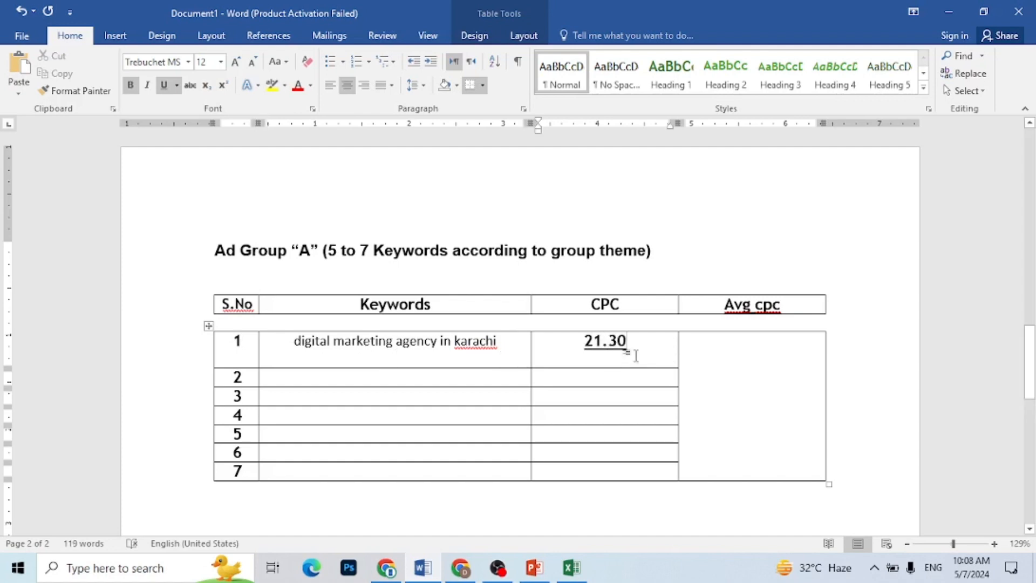
left_click_drag(636, 353, 581, 344)
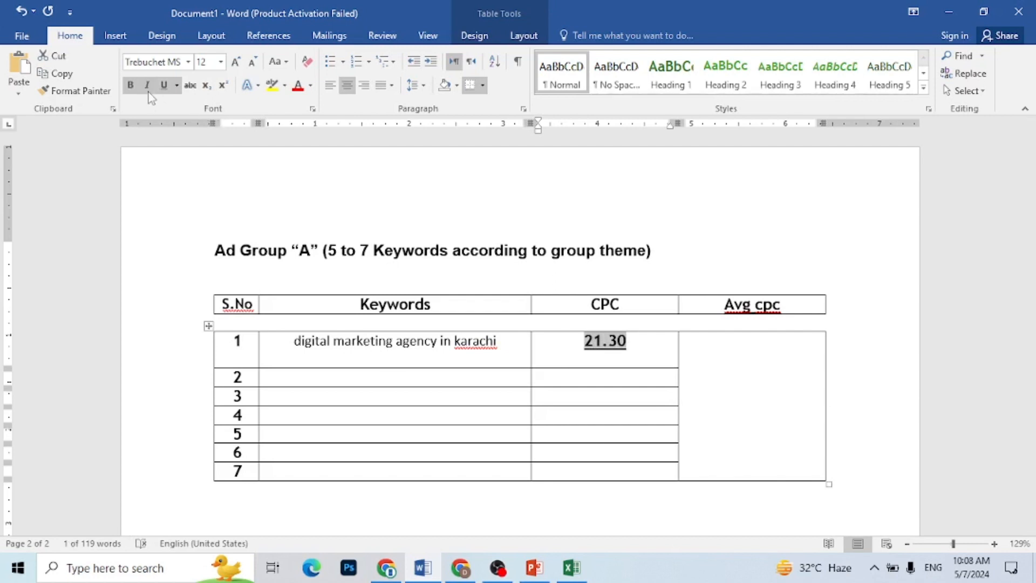
left_click(167, 91)
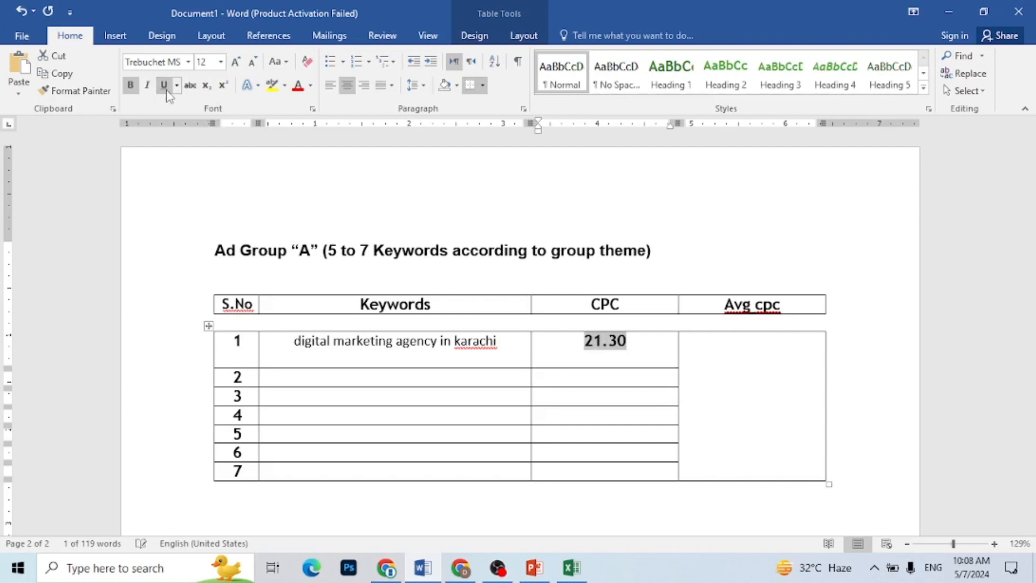
left_click(130, 89)
left_click(178, 251)
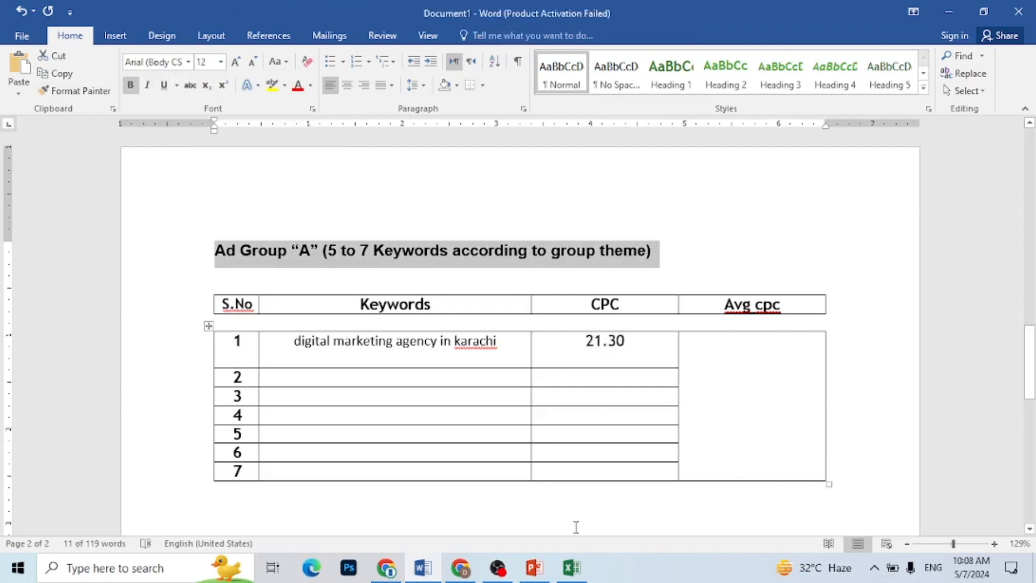
left_click(571, 567)
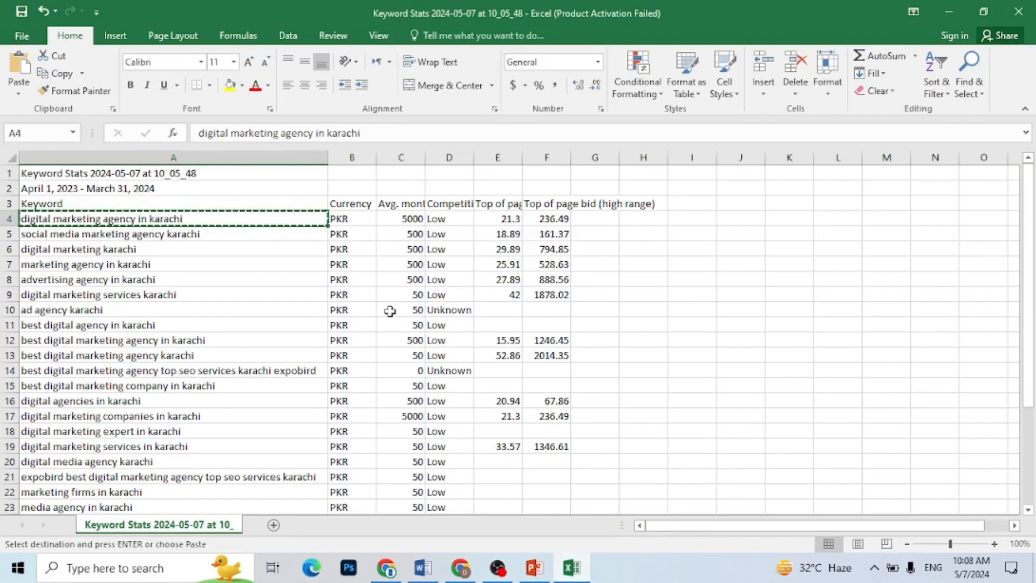
left_click(721, 325)
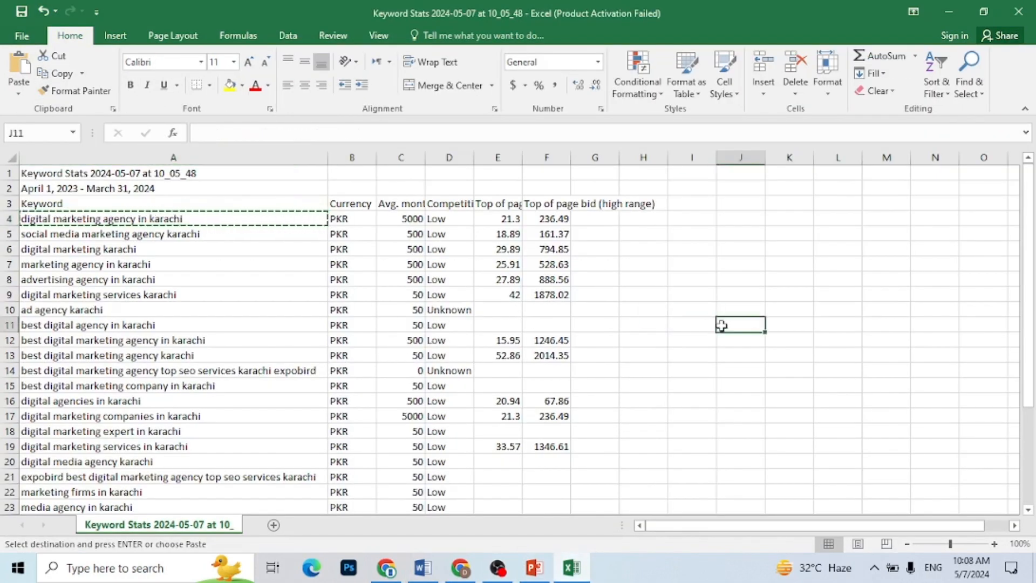
key("ctrl+s")
left_click(535, 329)
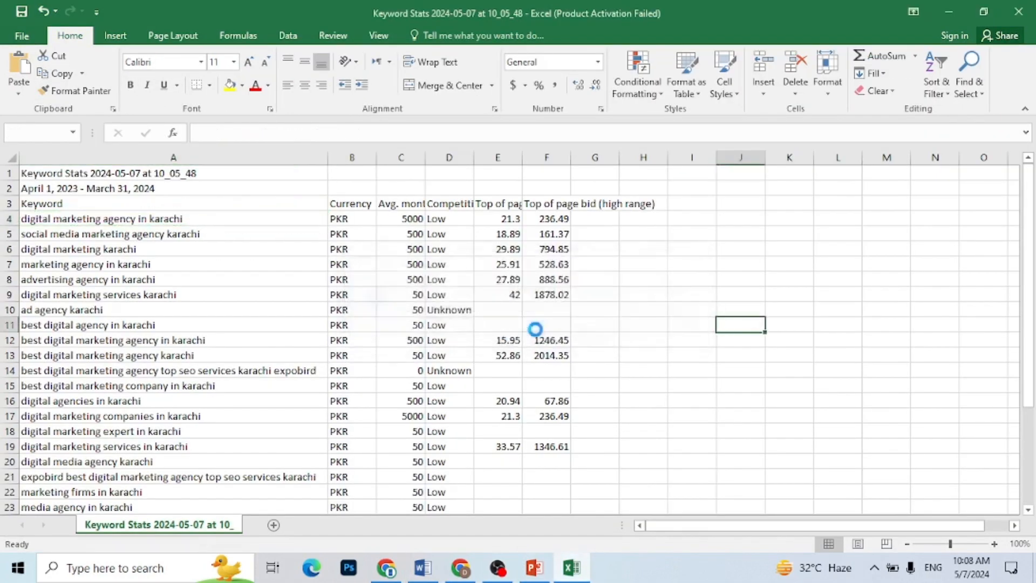
left_click(28, 65)
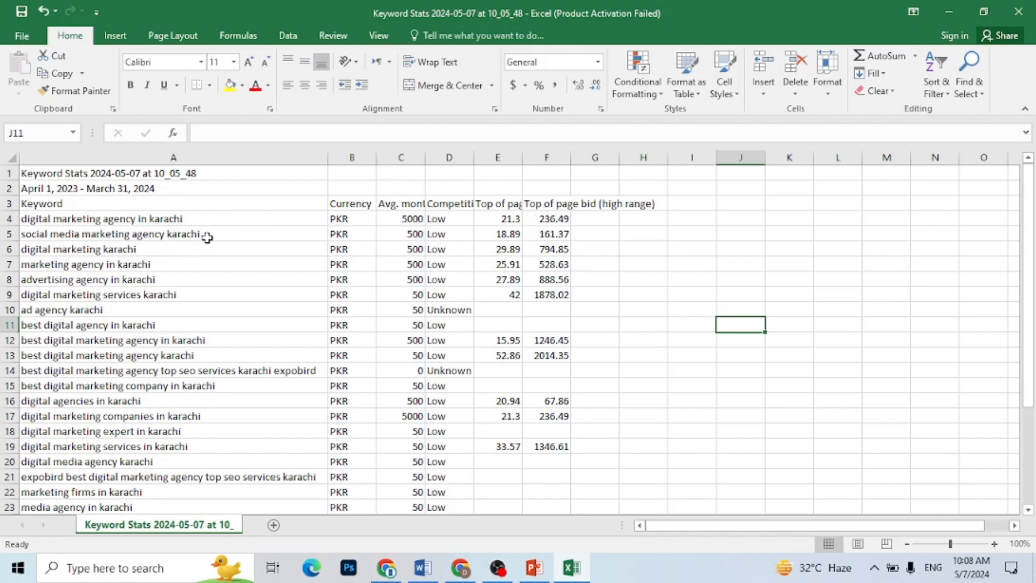
Step: Sort the keyword list by average monthly searches from largest to smallest
left_click(406, 220)
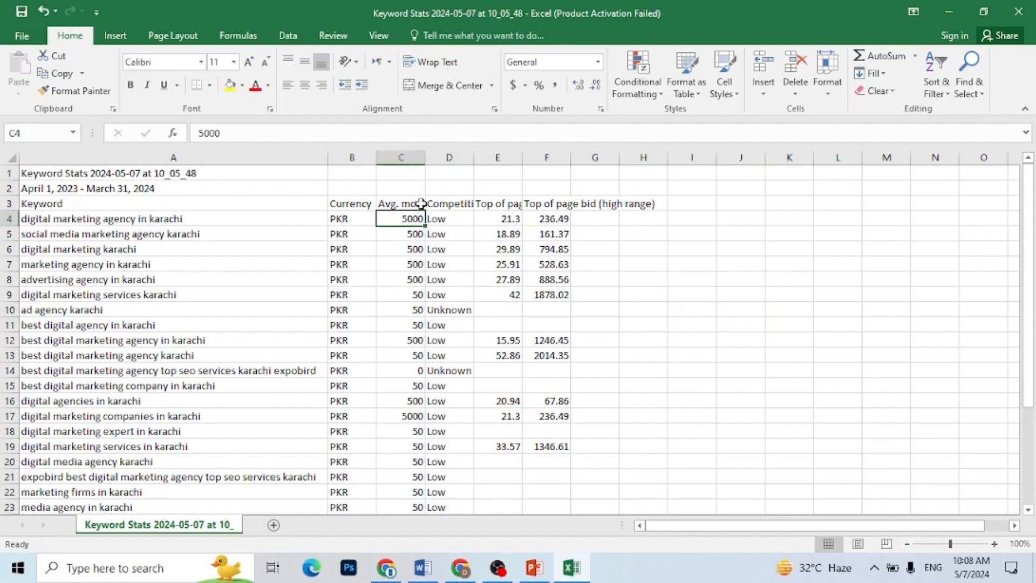
left_click(936, 83)
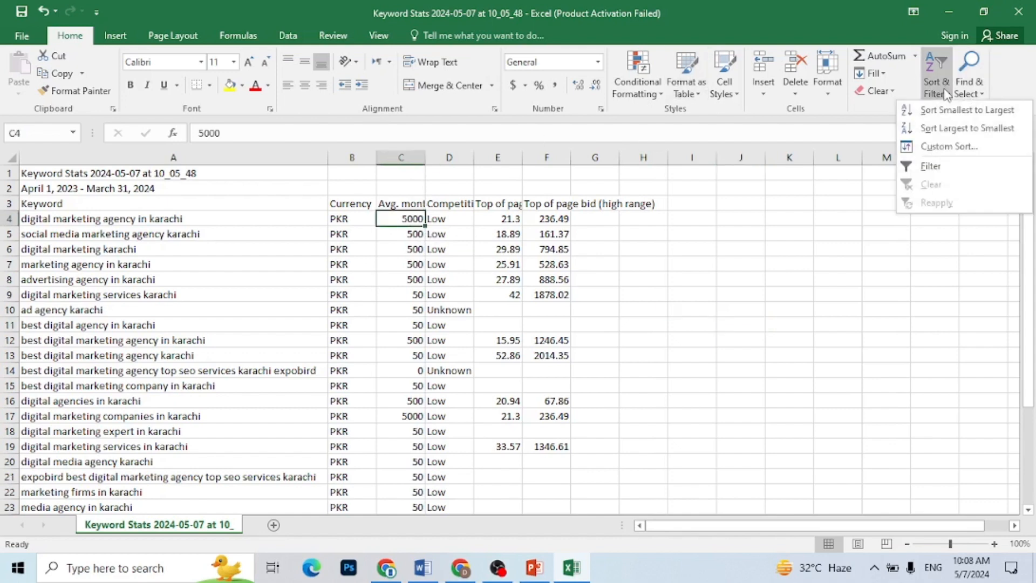
left_click(988, 130)
left_click(825, 344)
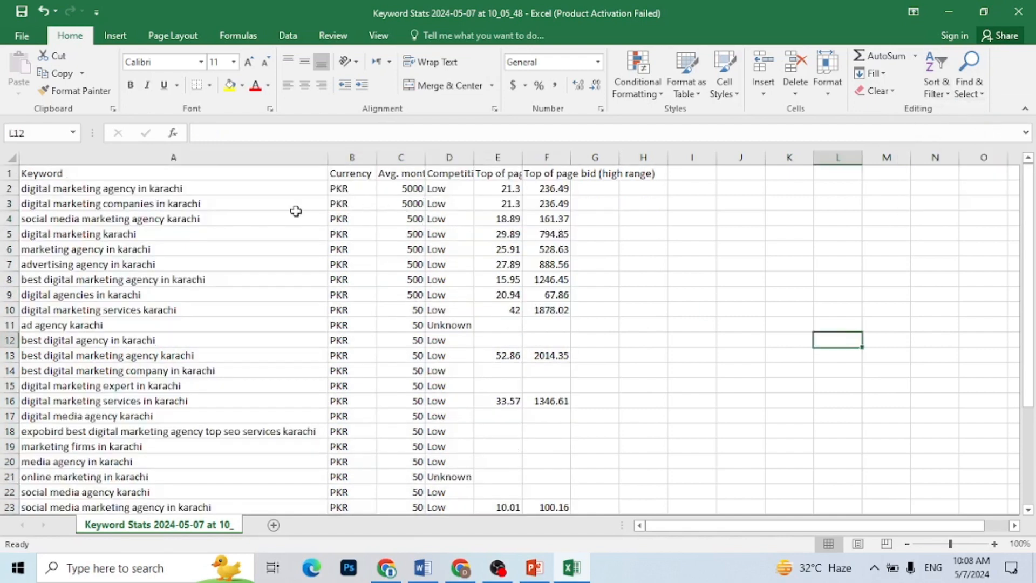
Step: Copy "digital marketing companies in karachi" from the Excel keyword list into keyword row 2 of the Ad Group "A" table in Word
left_click(277, 206)
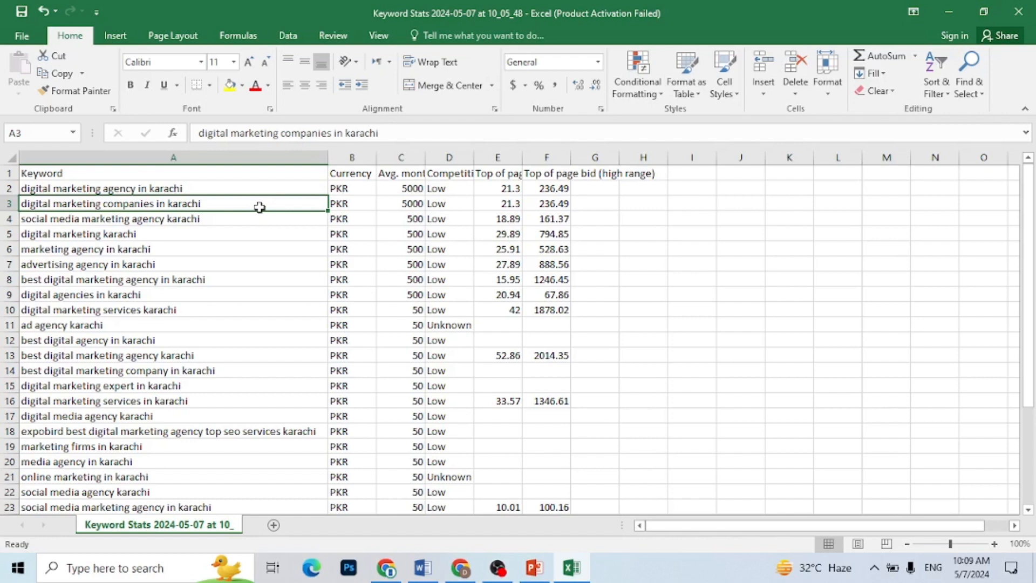
key("ctrl+c")
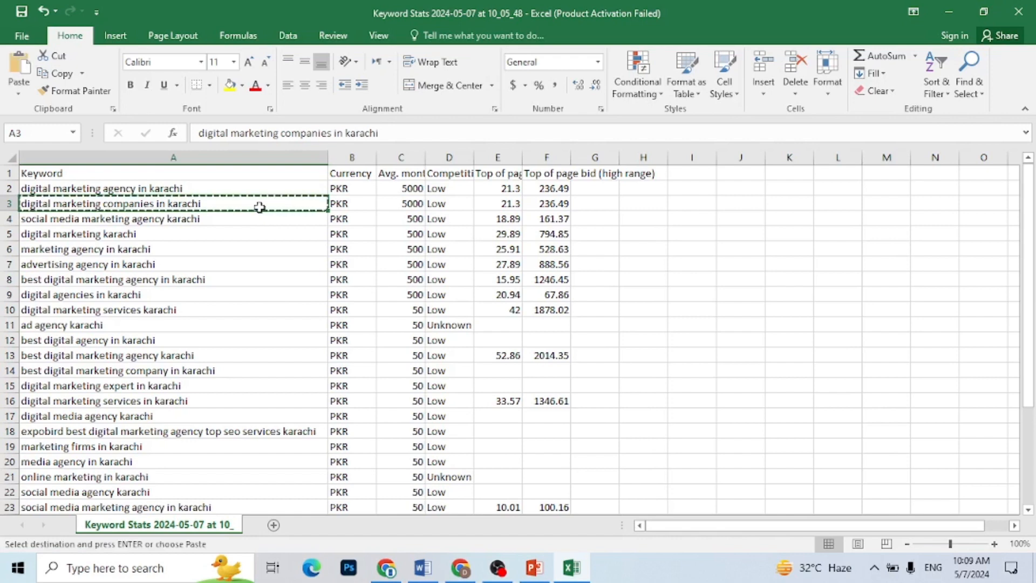
left_click(422, 568)
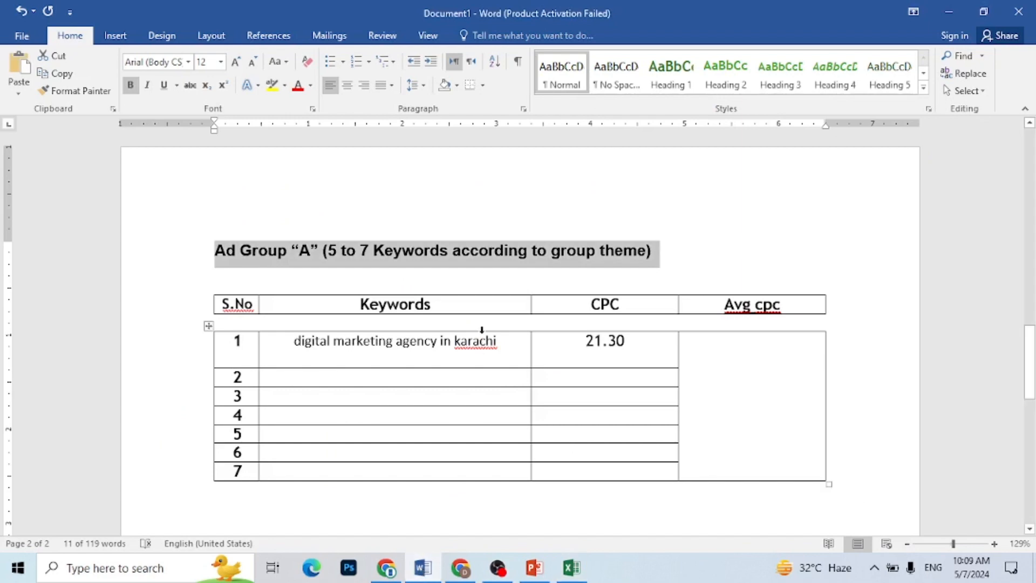
left_click(406, 374)
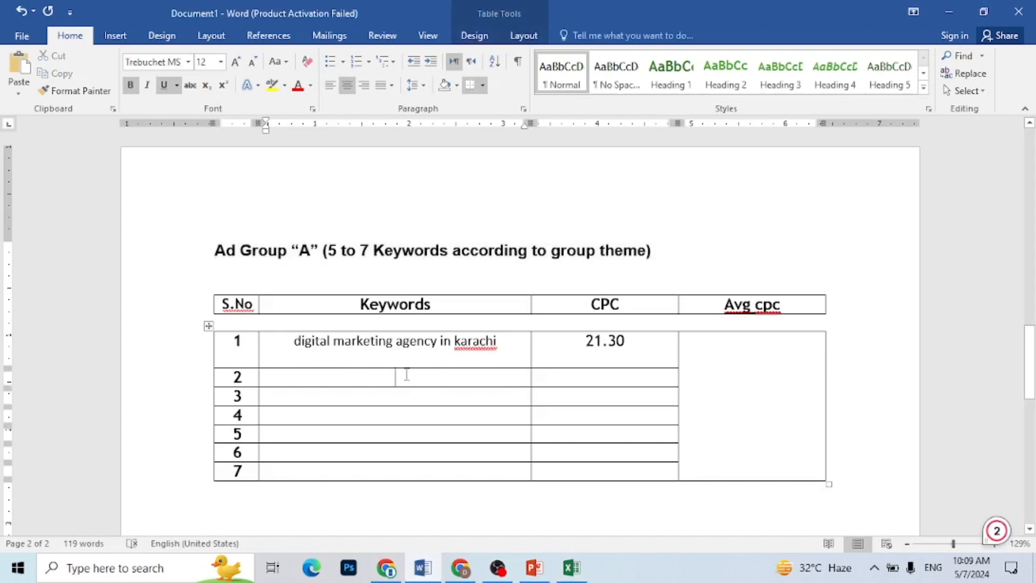
key("ctrl+v")
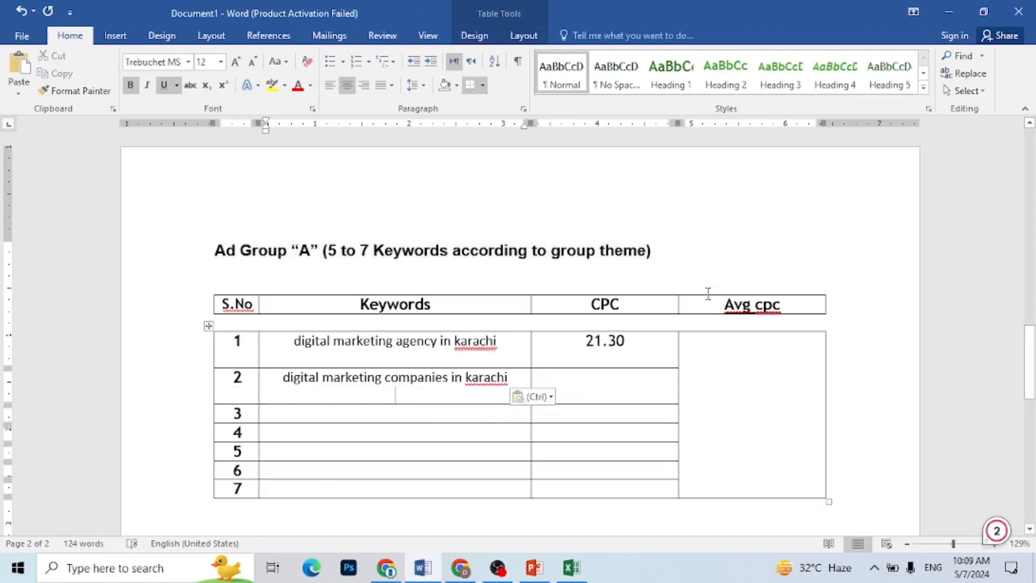
Step: Check the low-range bid of "digital marketing companies in karachi" in Excel and enter 21.30 as the CPC for keyword 2 in Word
left_click(571, 568)
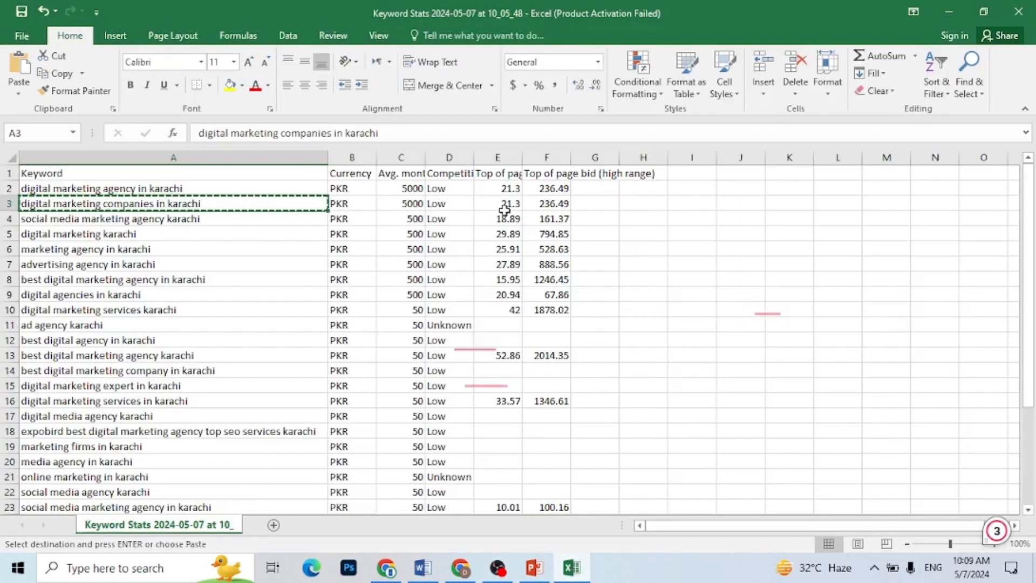
left_click(424, 568)
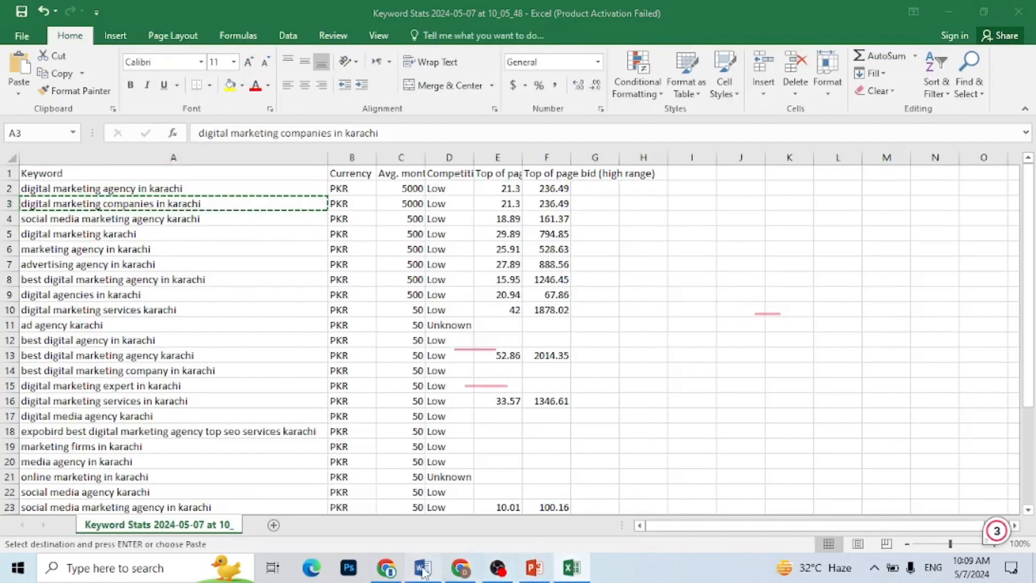
left_click(599, 372)
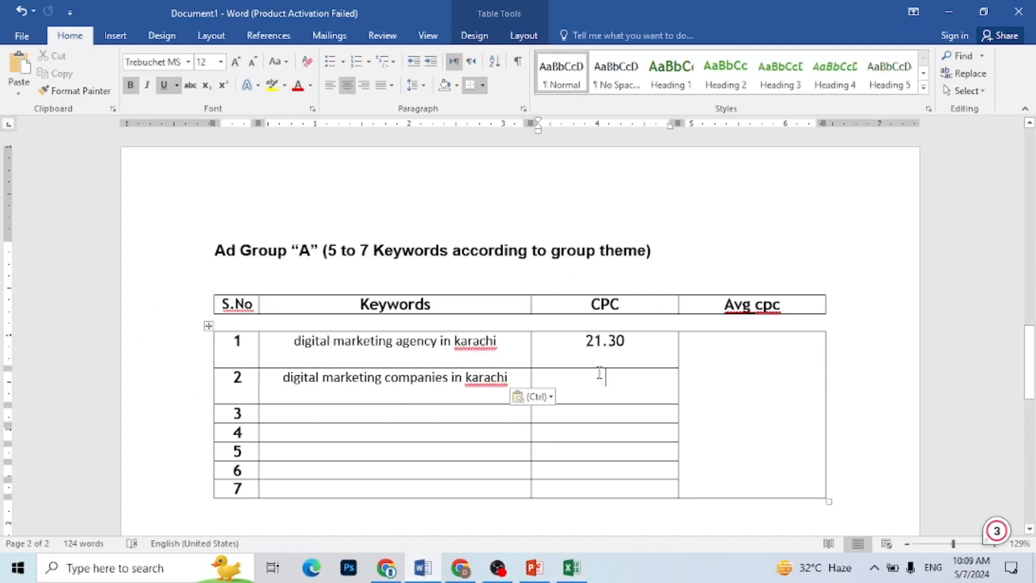
type("21.30")
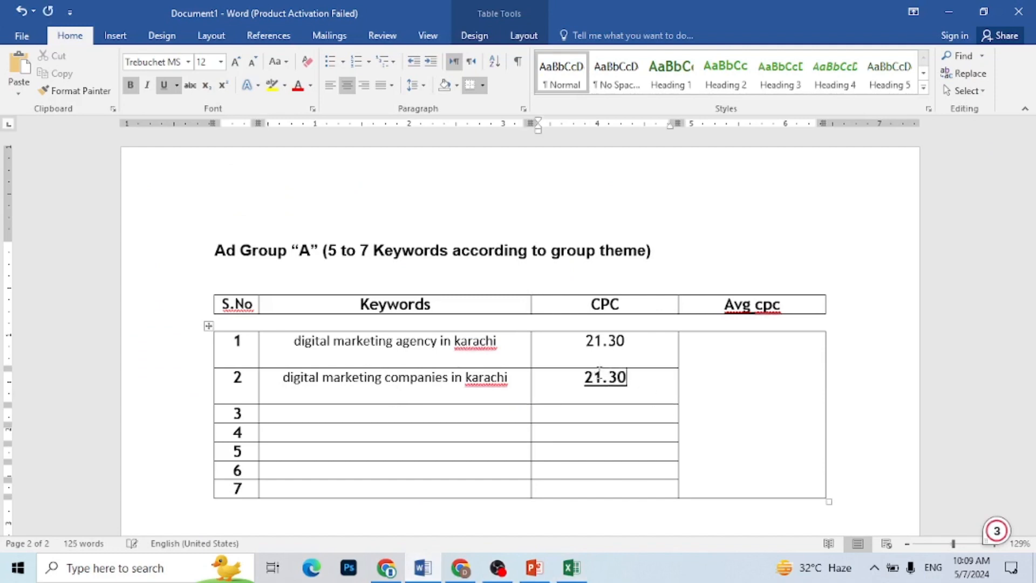
Step: Copy "best digital marketing agency in karachi" from the Excel list into keyword row 3 of the Ad Group "A" table in Word
left_click(410, 414)
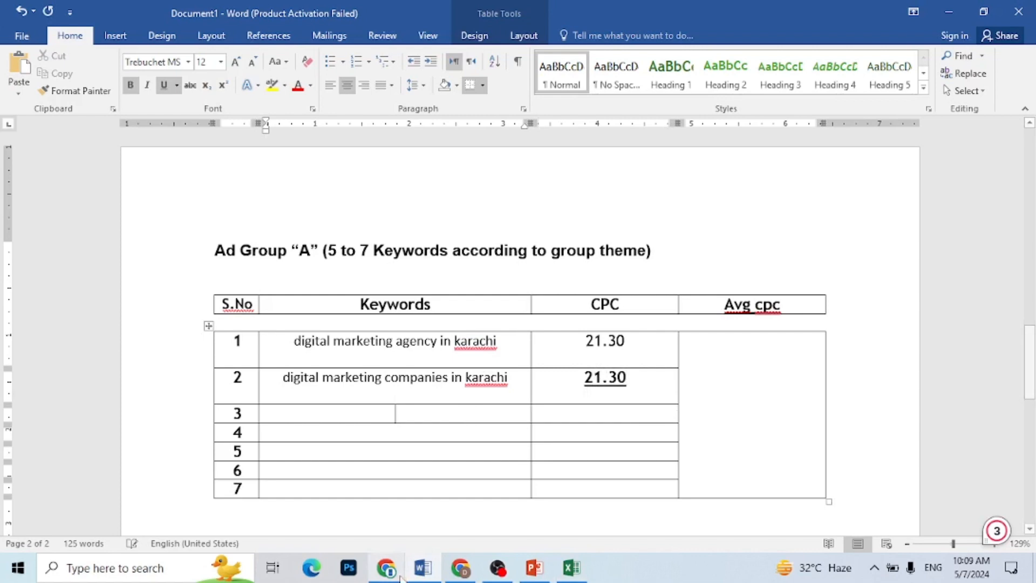
left_click(573, 567)
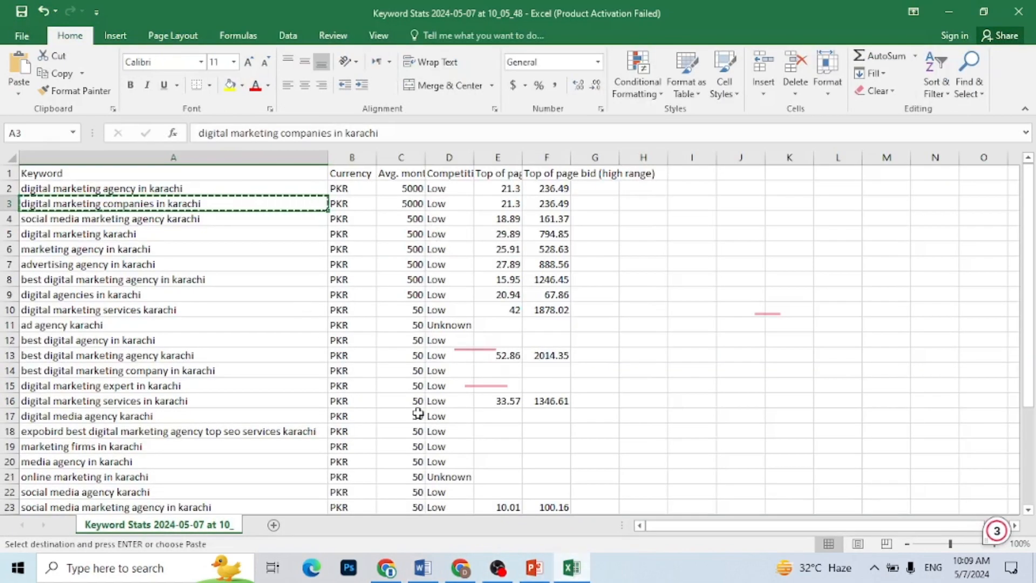
left_click(293, 223)
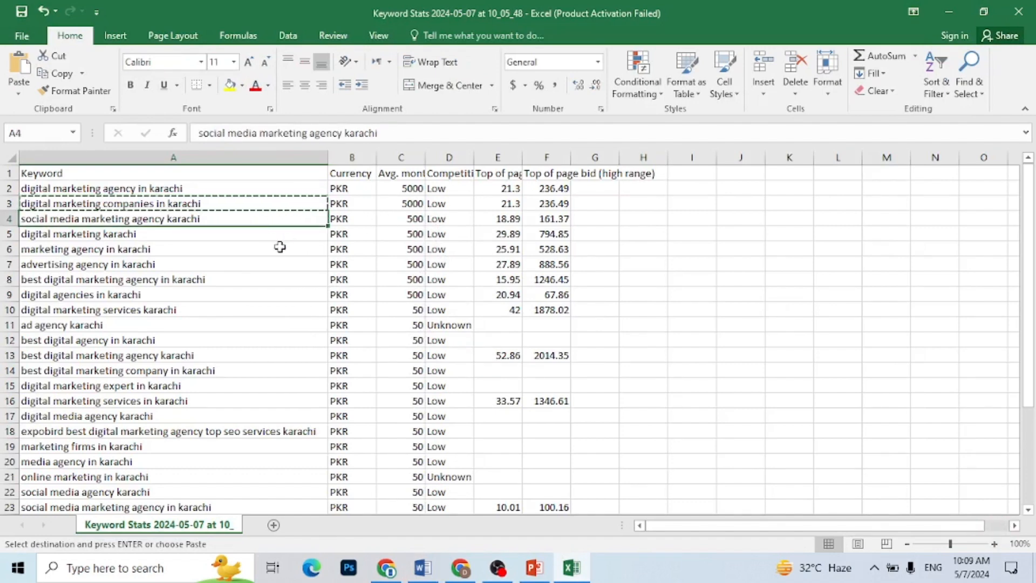
left_click(253, 283)
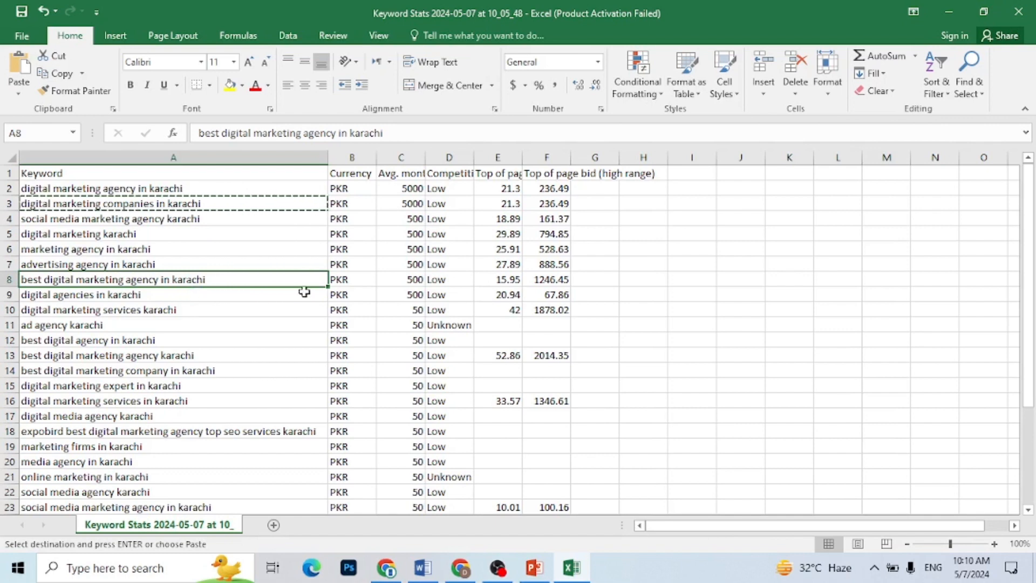
key("ctrl+c")
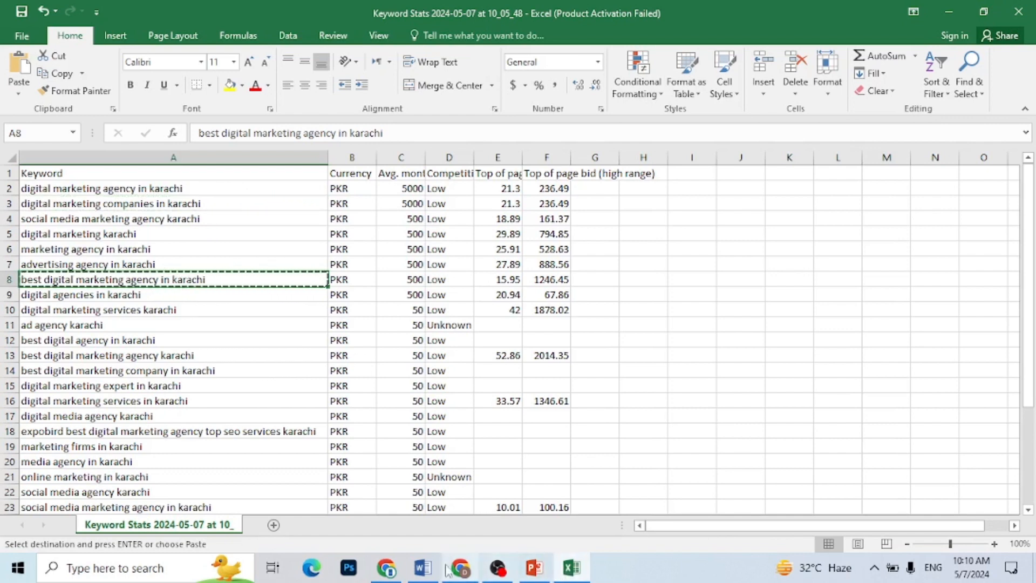
left_click(424, 567)
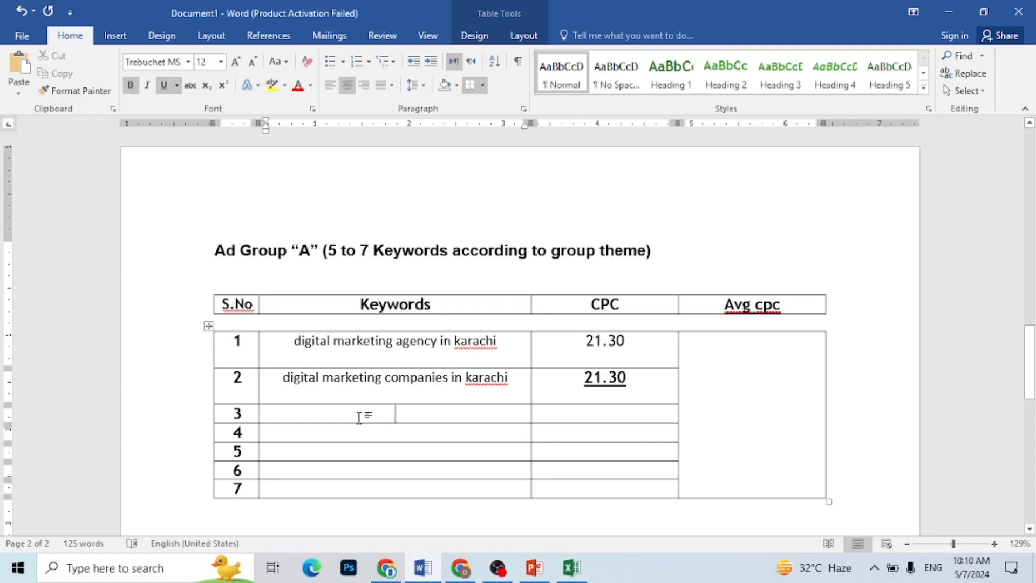
key("ctrl+v")
Step: Look up the low-range bid for "best digital marketing agency in karachi" in Excel and enter 15.95 as the CPC for keyword 3 in Word
left_click(588, 418)
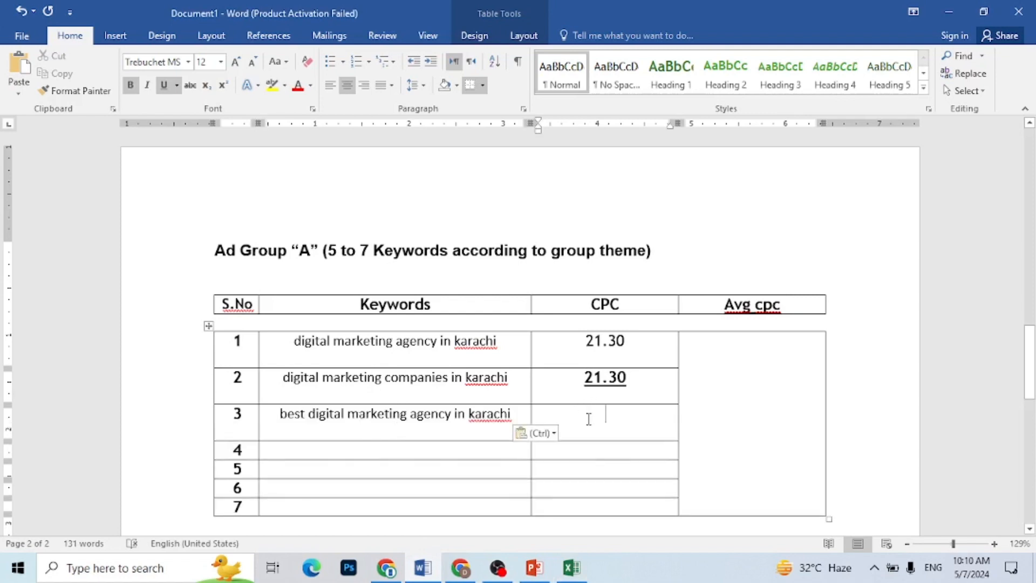
left_click(566, 574)
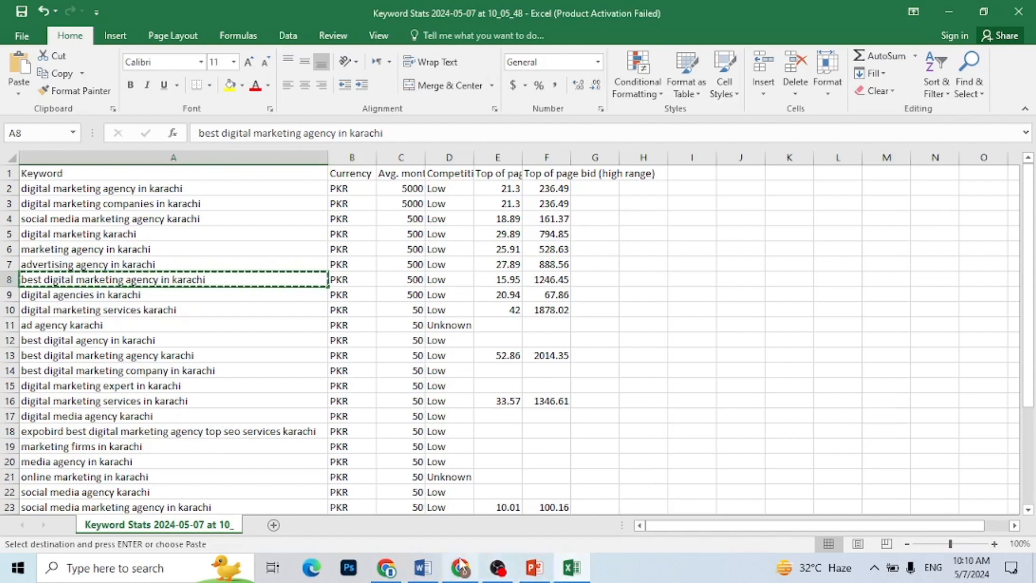
mouse_move(434, 569)
left_click(536, 490)
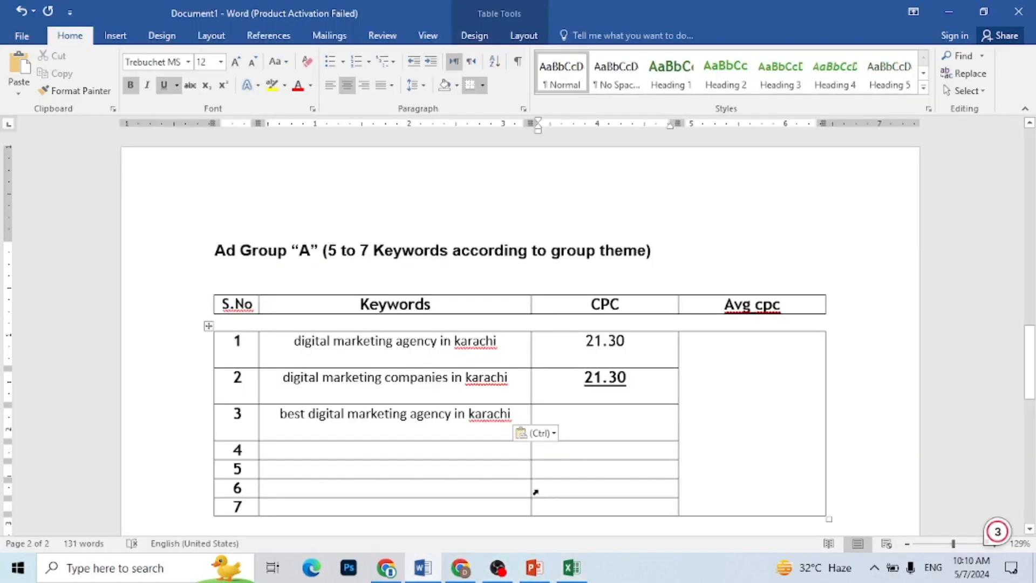
type("15.95")
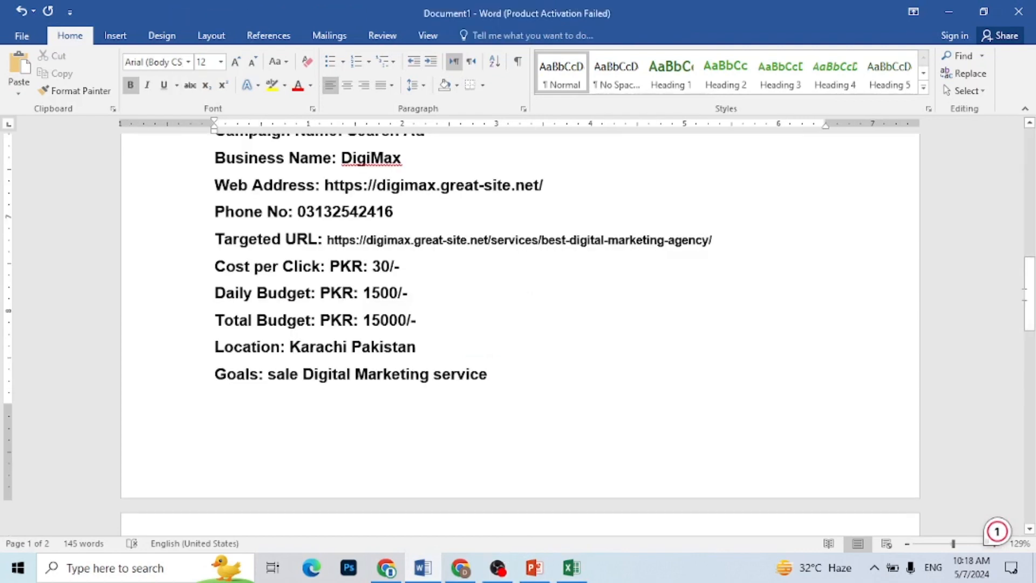
Step: Align the five keyword cells of the Ad Group "A" table center left
left_click_drag(1030, 302, 1033, 380)
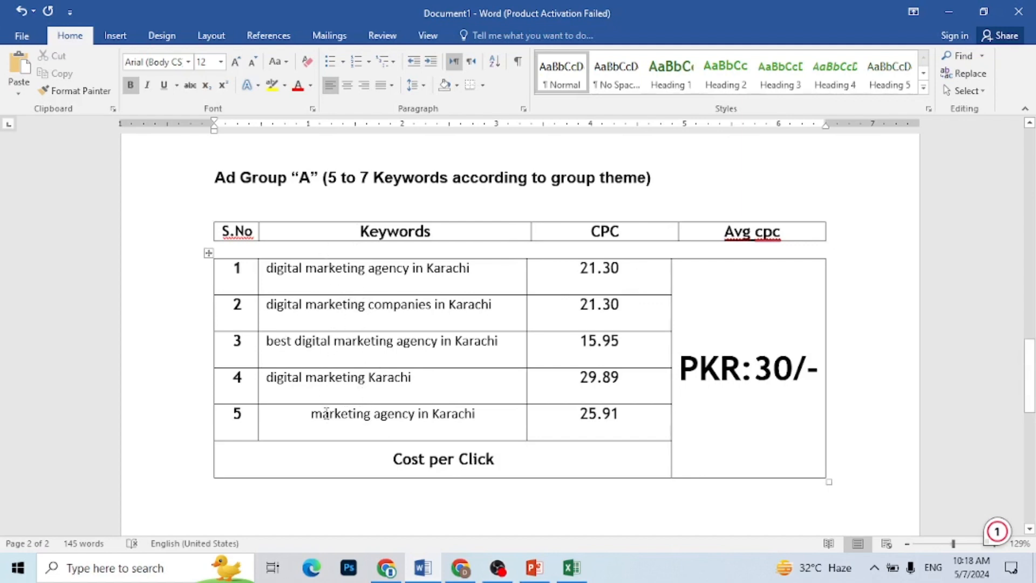
left_click_drag(270, 272, 360, 410)
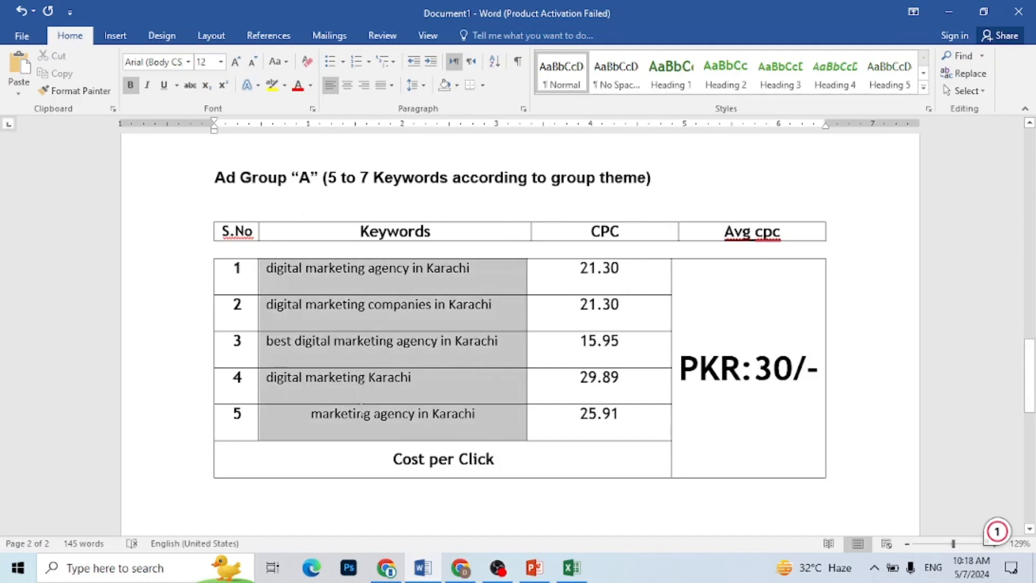
left_click(330, 86)
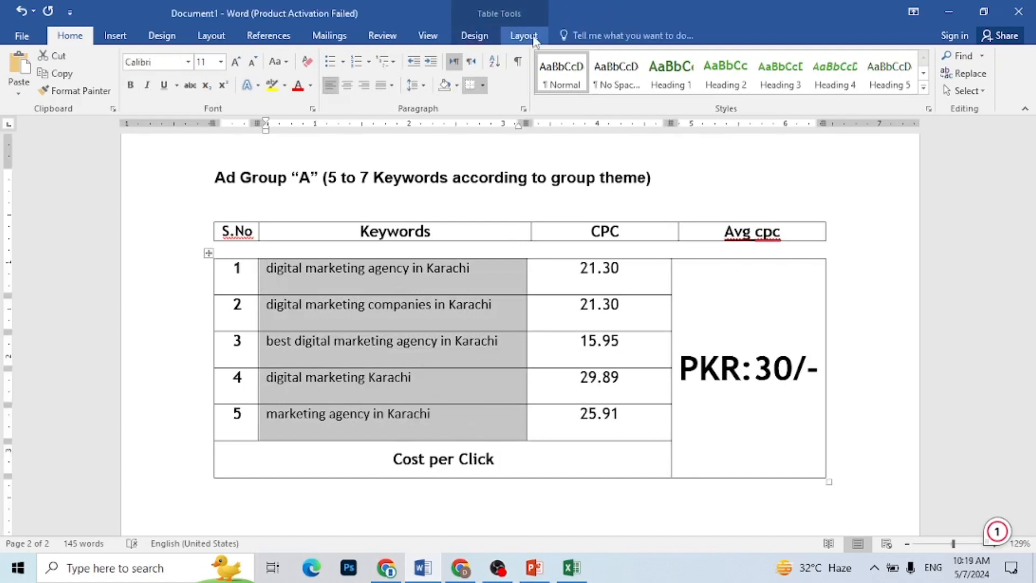
left_click(523, 36)
left_click(752, 73)
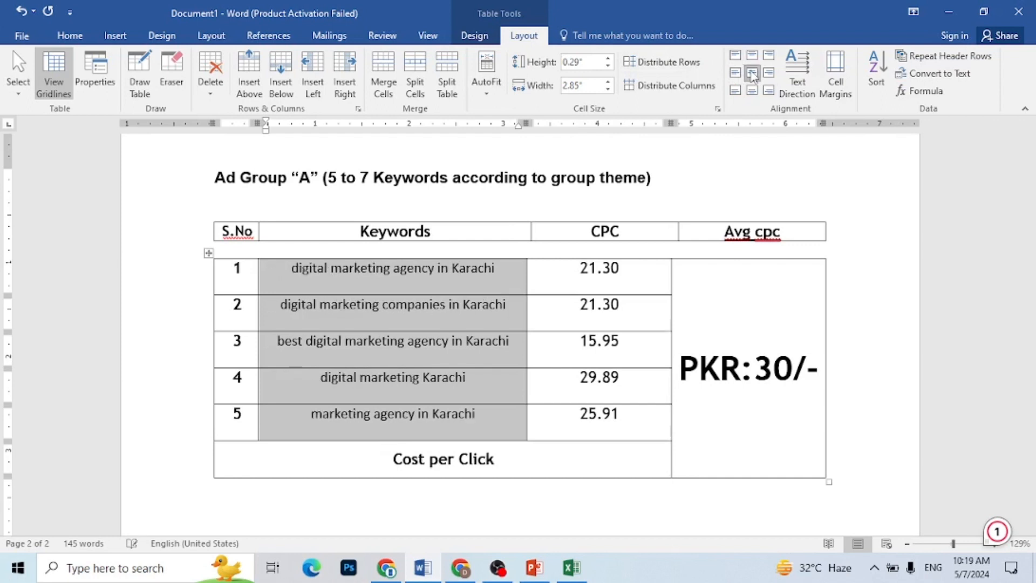
left_click(735, 73)
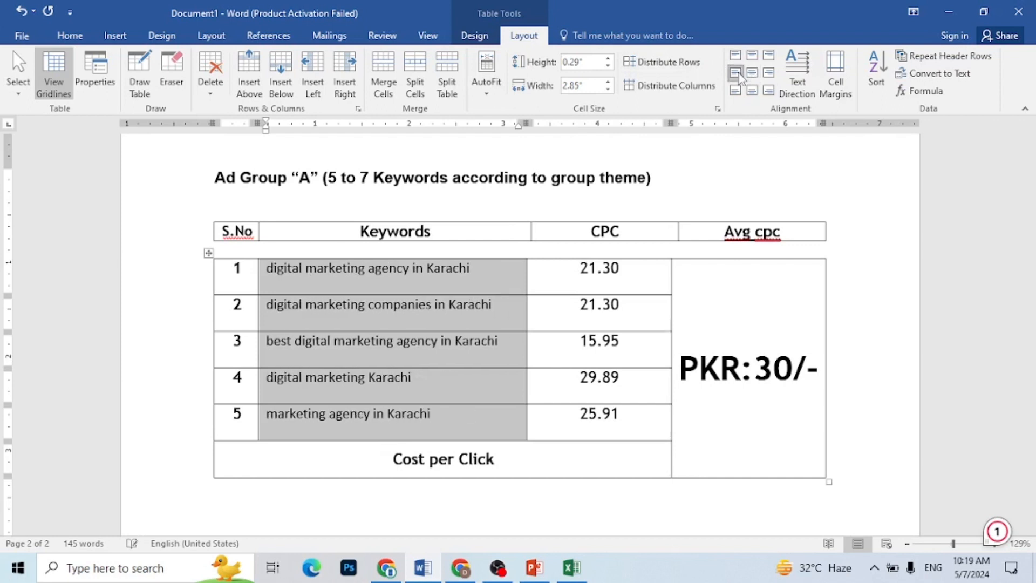
Step: Center the five CPC values of the Ad Group "A" table both horizontally and vertically in their cells
left_click_drag(572, 267, 599, 415)
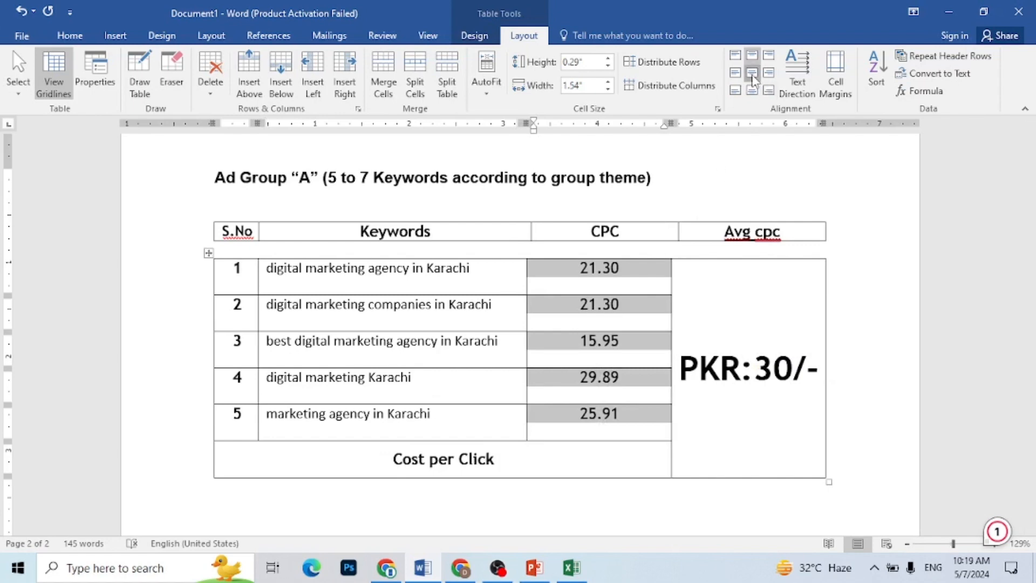
left_click(745, 75)
left_click(738, 76)
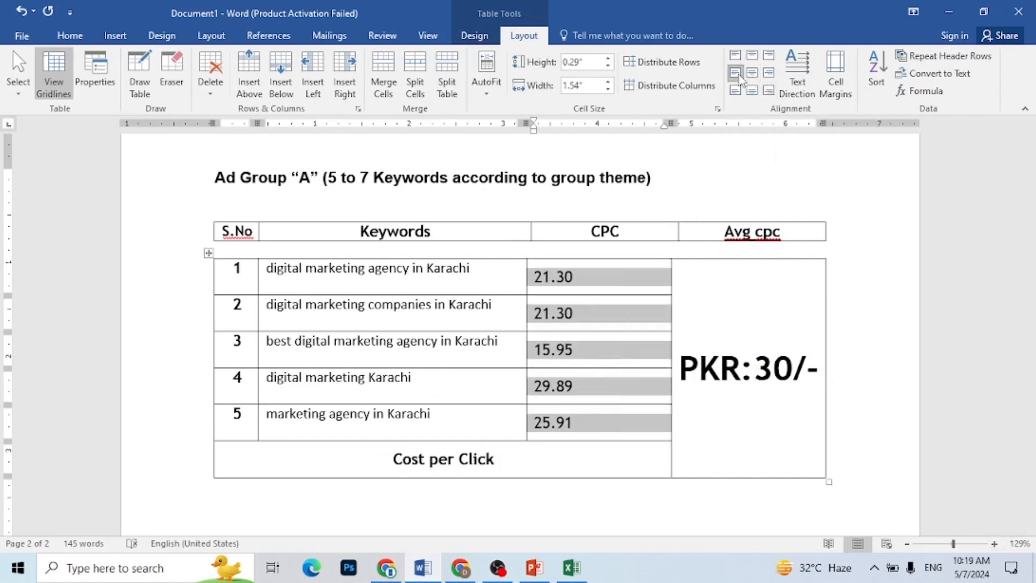
left_click(752, 73)
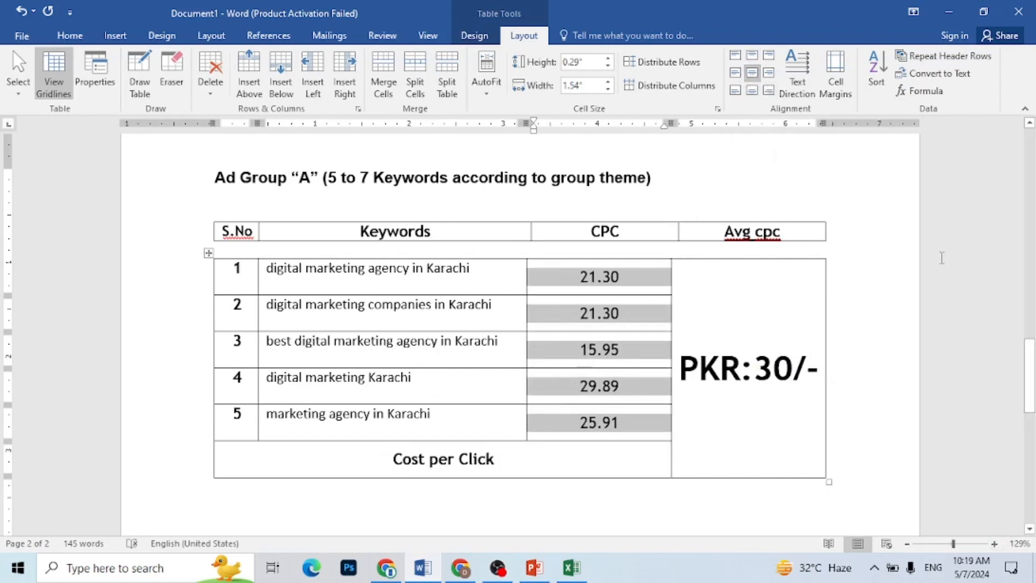
left_click(972, 278)
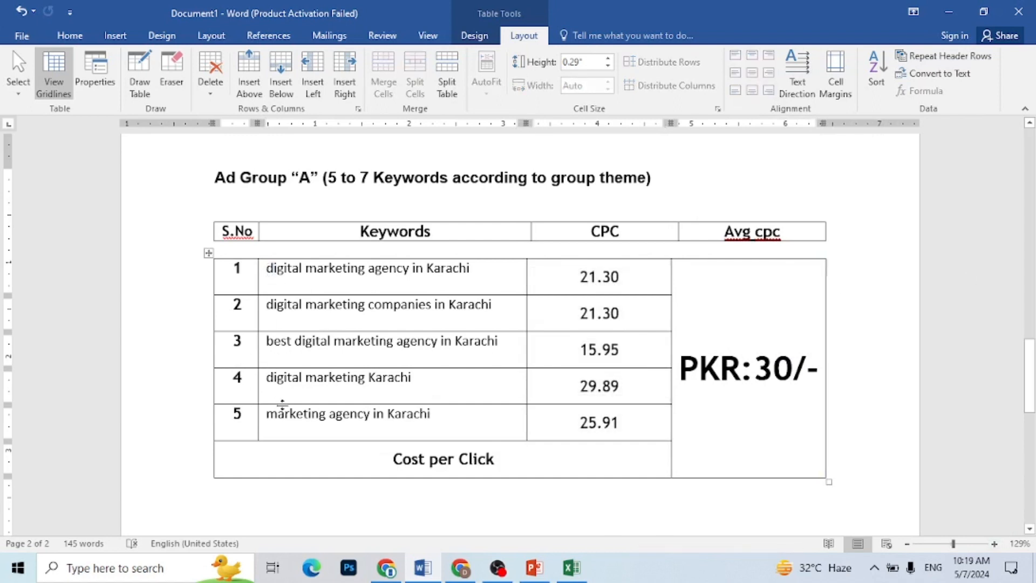
Step: Switch to Chrome, search Google for "google trends" in a new tab and open the Google Trends site
left_click(563, 572)
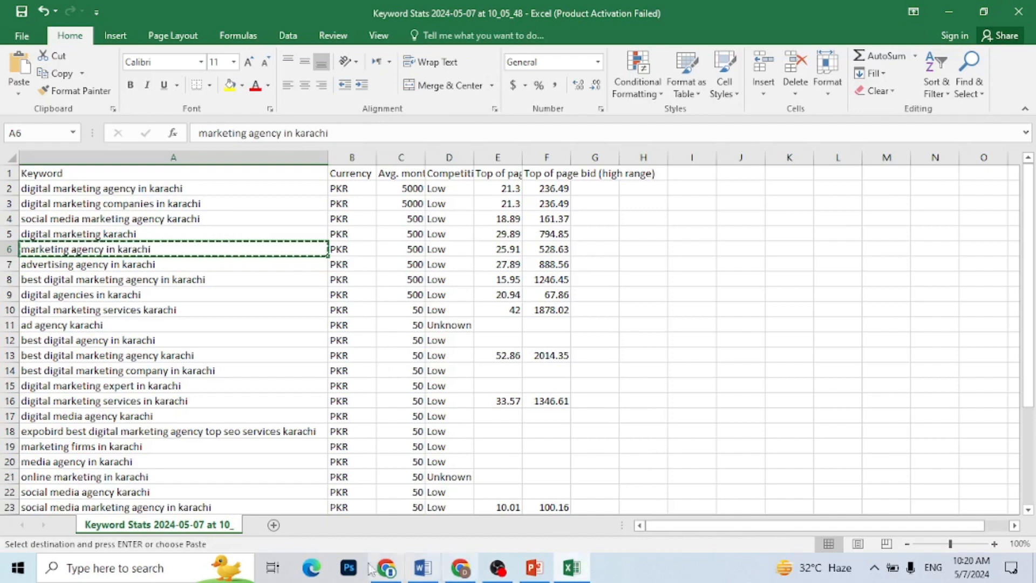
mouse_move(390, 569)
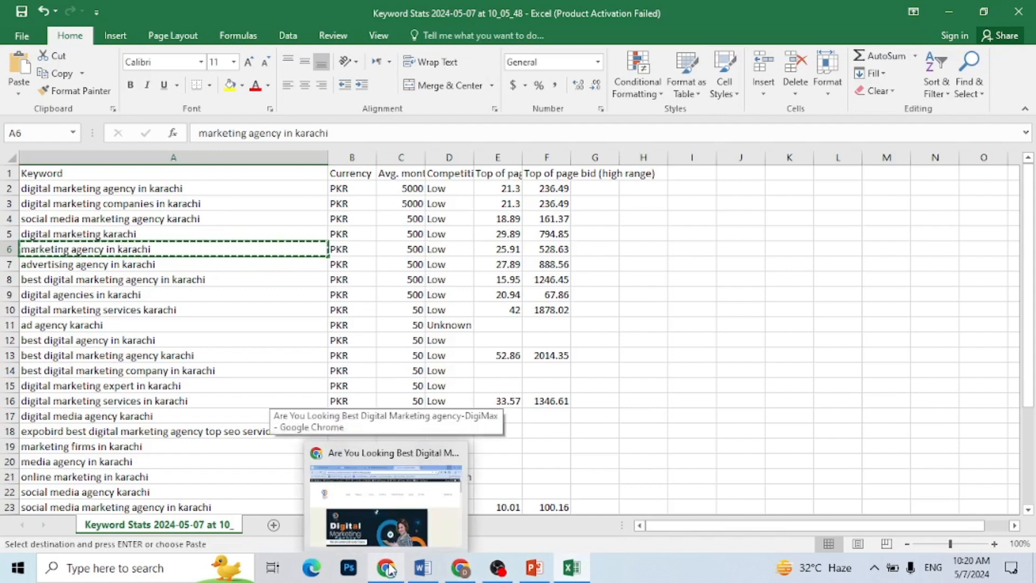
left_click(389, 569)
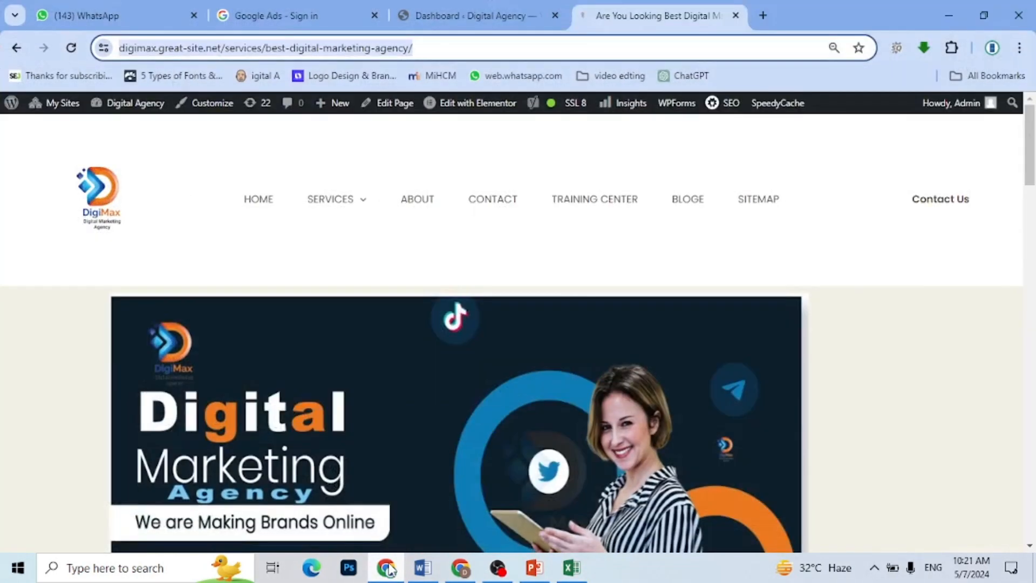
left_click(765, 15)
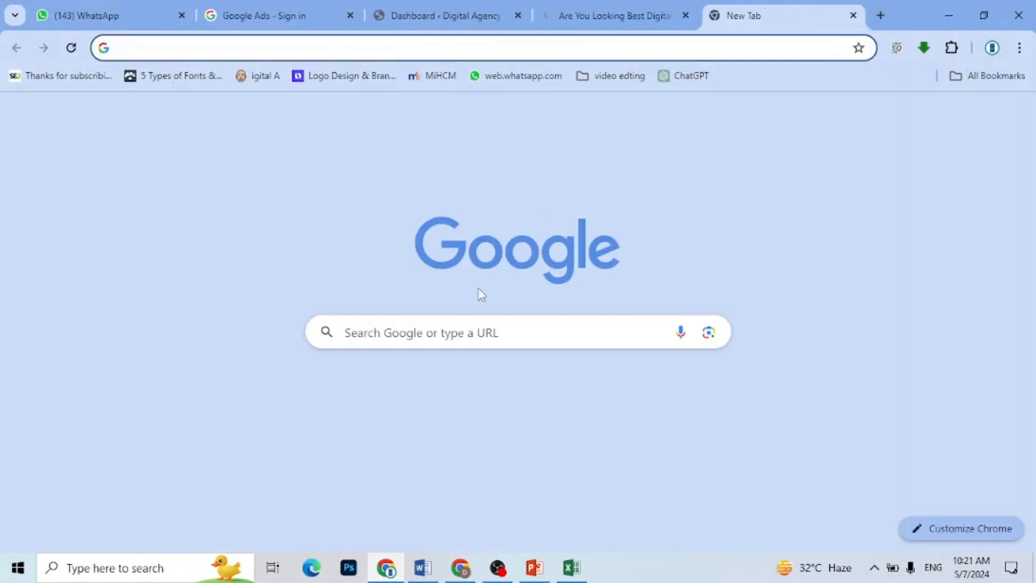
left_click(466, 324)
type("g")
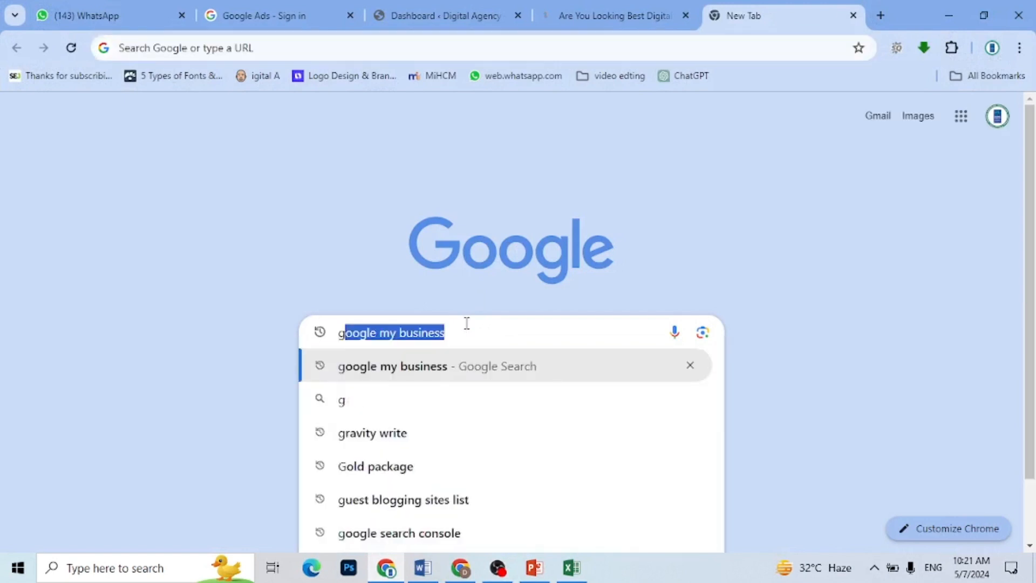
type("oogle ")
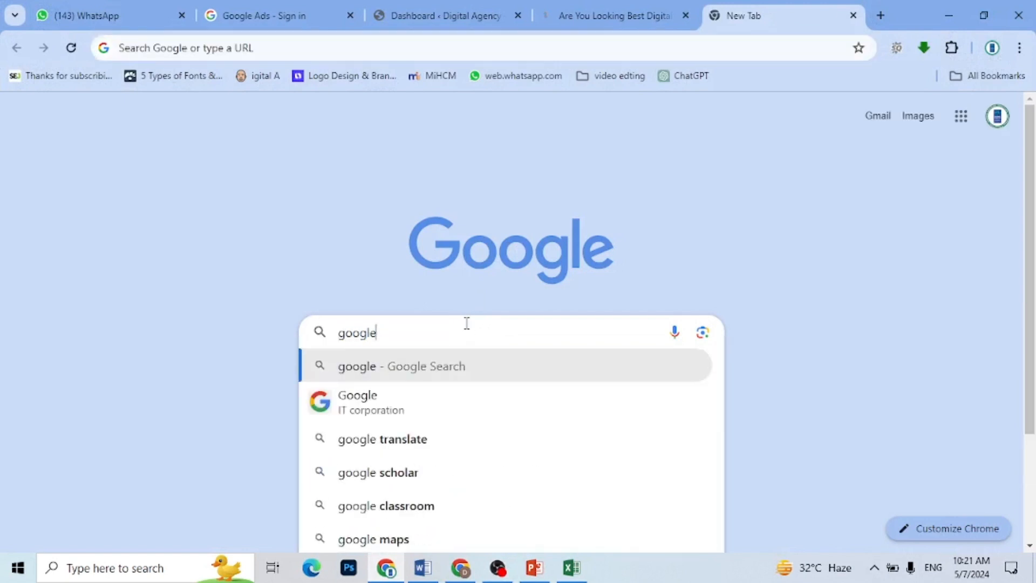
type("tr")
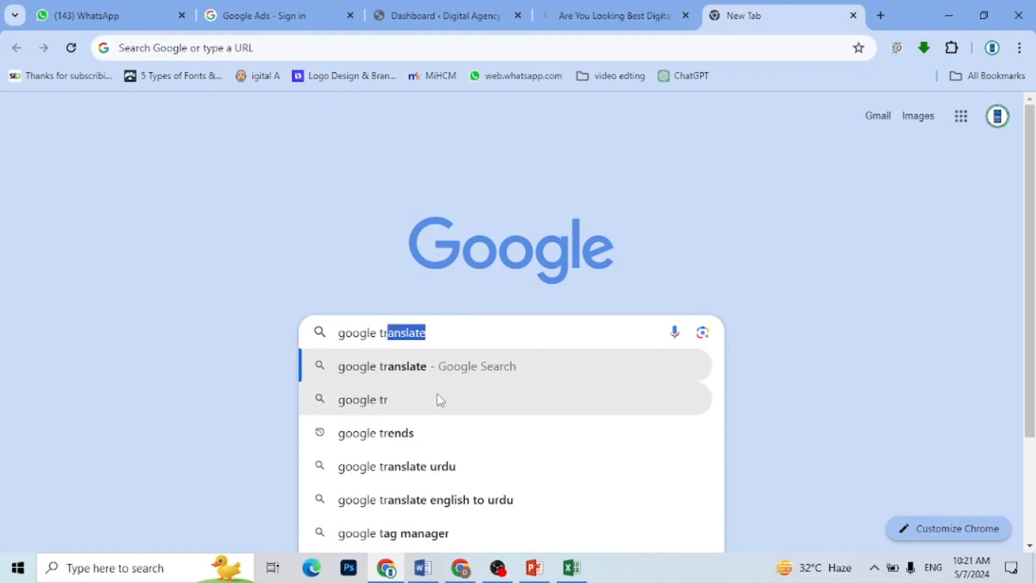
left_click(413, 431)
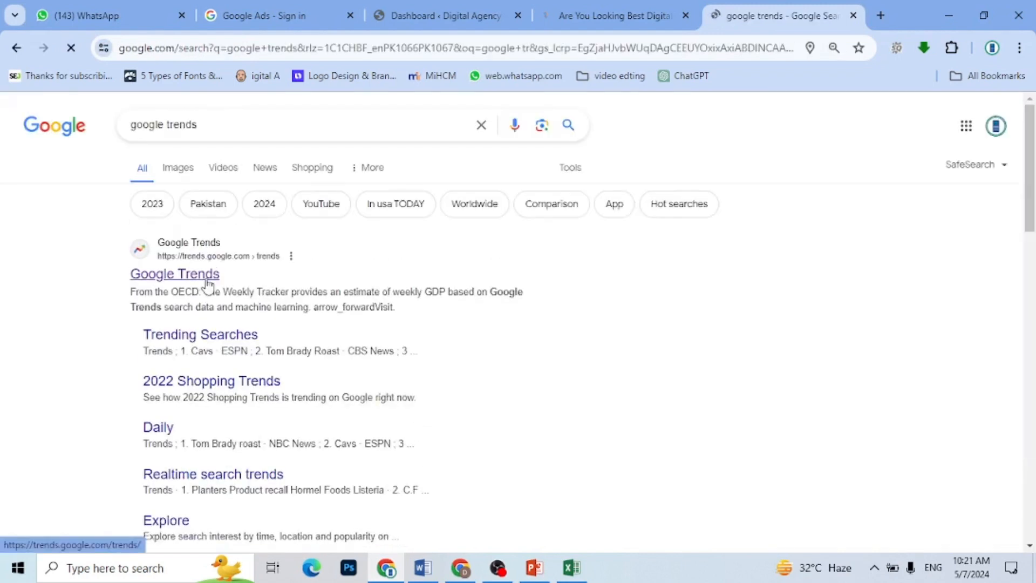
left_click(207, 284)
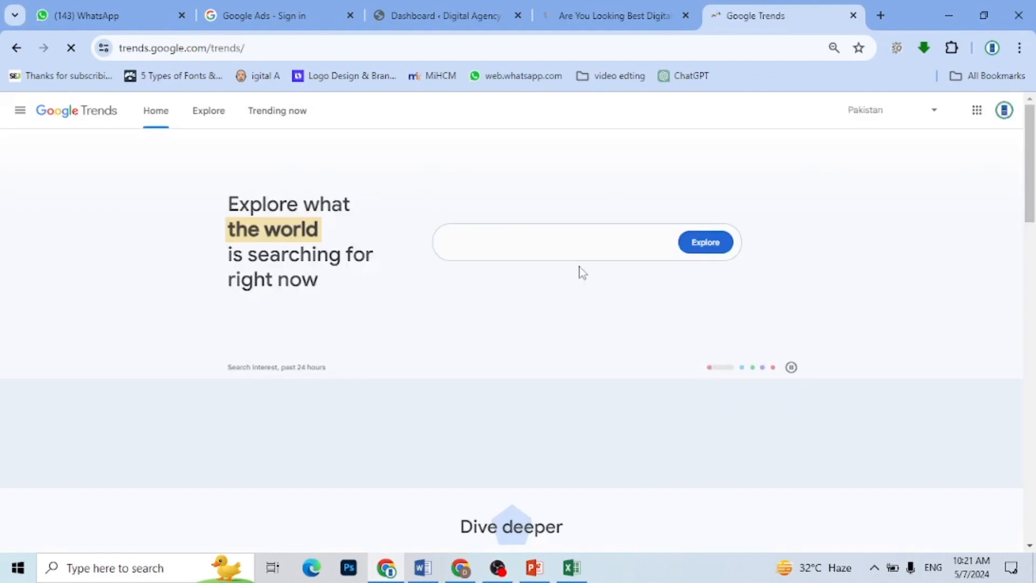
Step: Copy "digital marketing agency in Karachi" from keyword row 1 in Word and explore it in Google Trends over the past 7 days
left_click(422, 567)
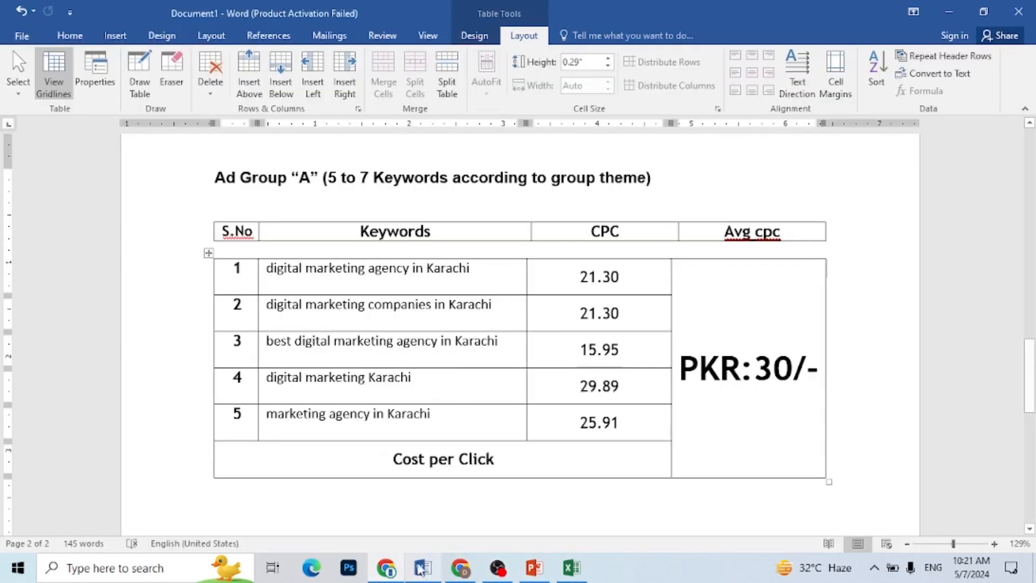
left_click_drag(268, 267, 491, 264)
key("ctrl+c")
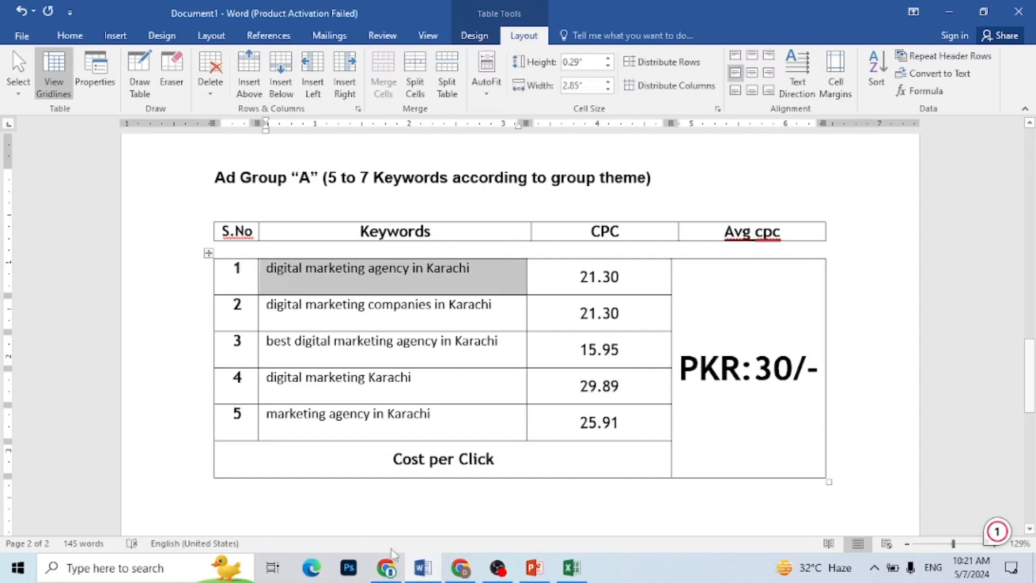
left_click(386, 567)
double_click(523, 243)
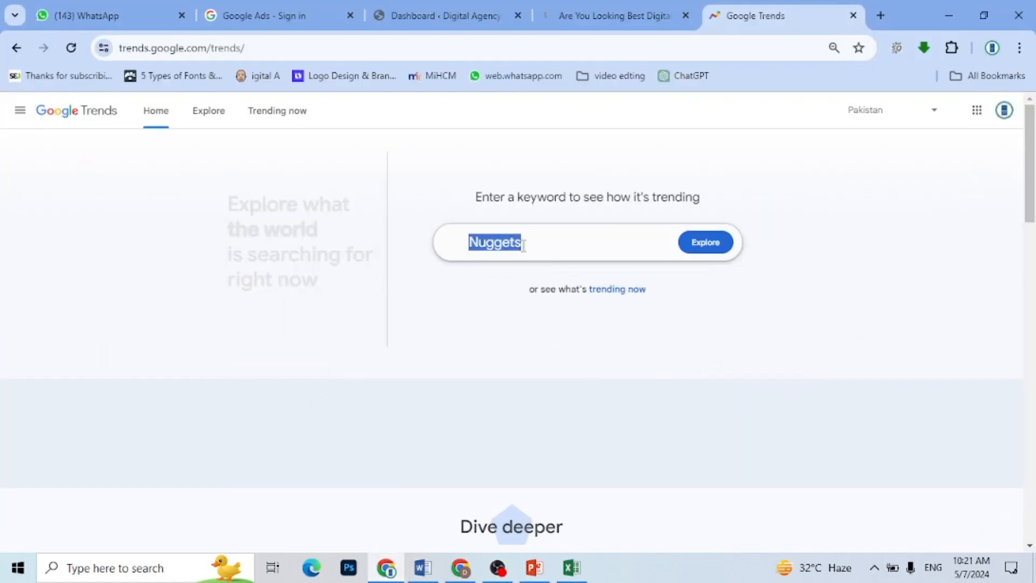
key("ctrl+v")
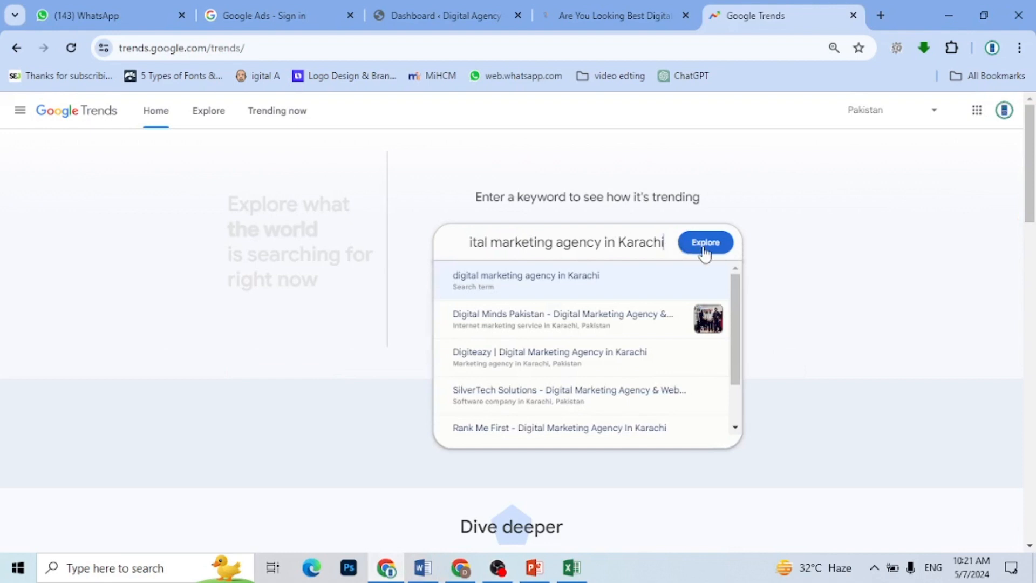
left_click(705, 243)
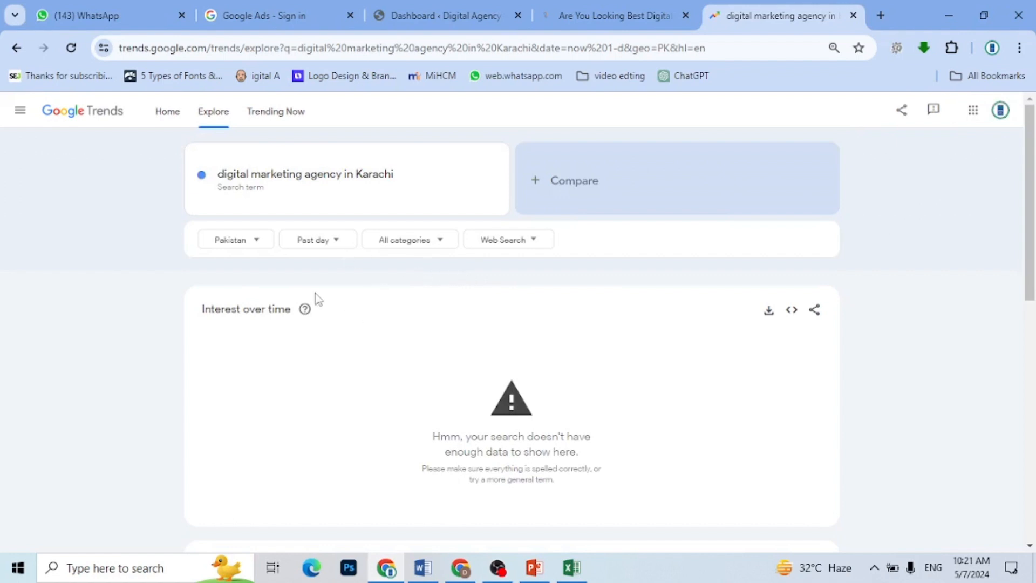
left_click(337, 245)
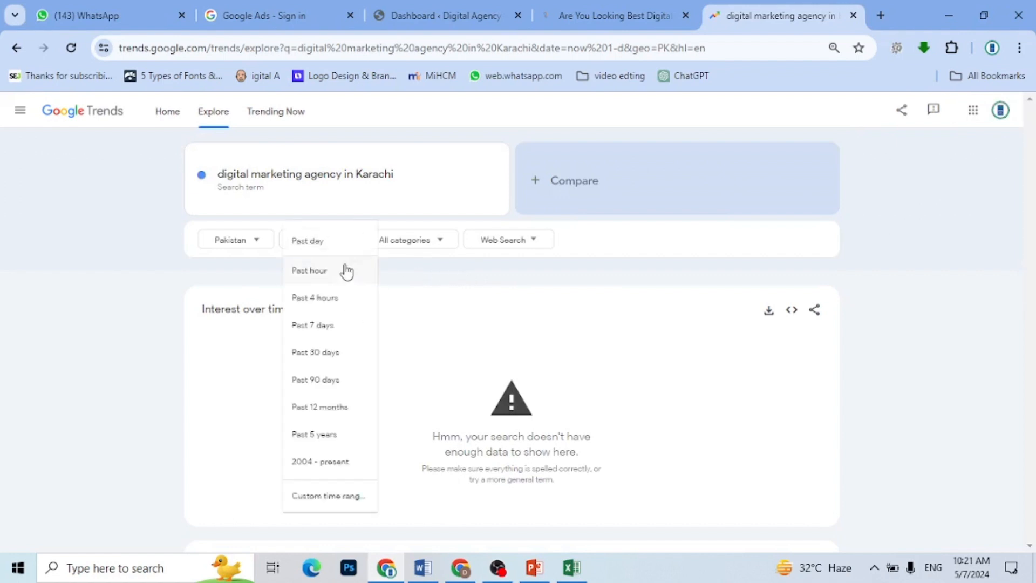
left_click(342, 332)
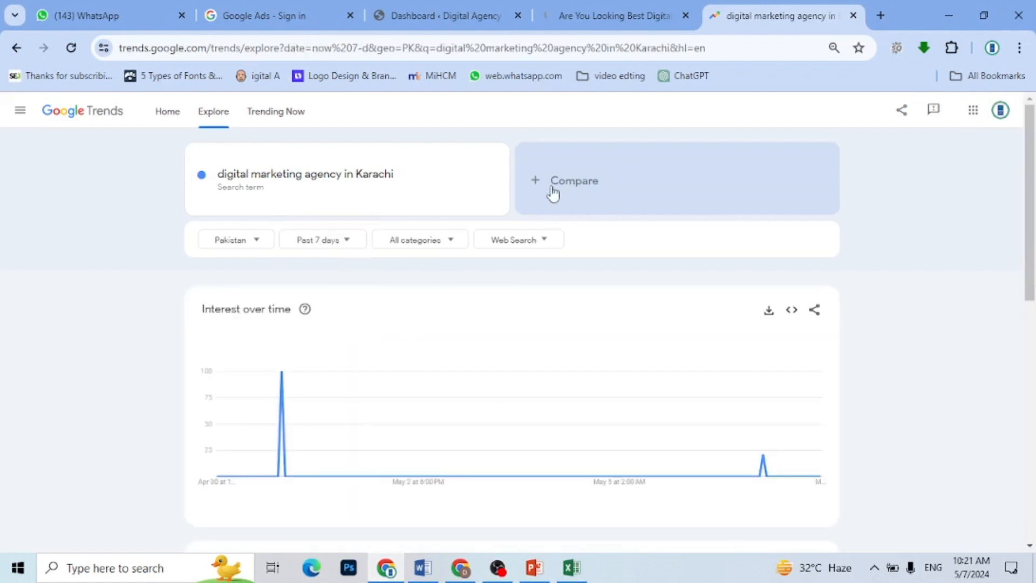
Step: Copy "digital marketing companies in Karachi" from the Word table and add it as the second search term in the Google Trends comparison
left_click(534, 182)
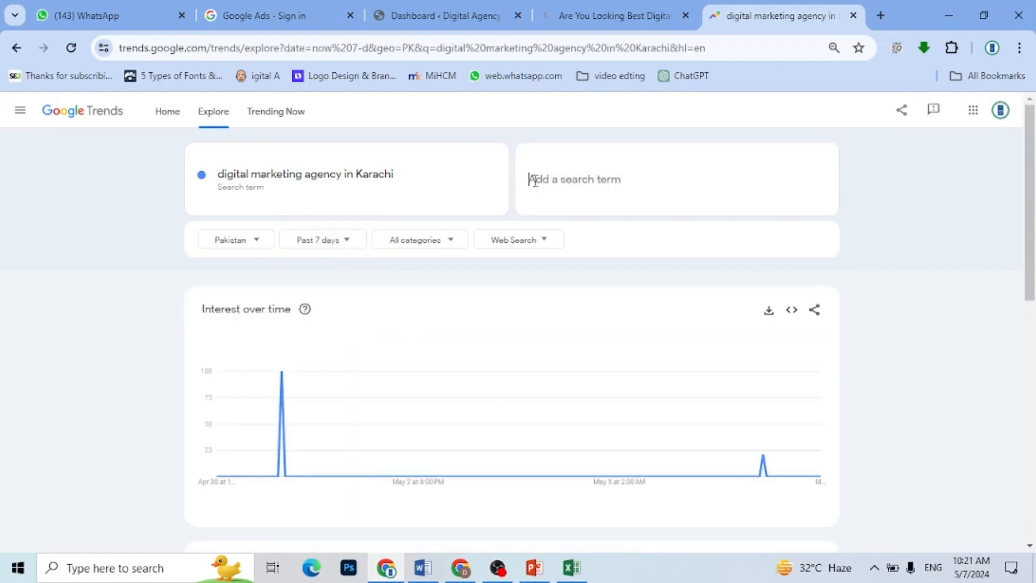
left_click(423, 567)
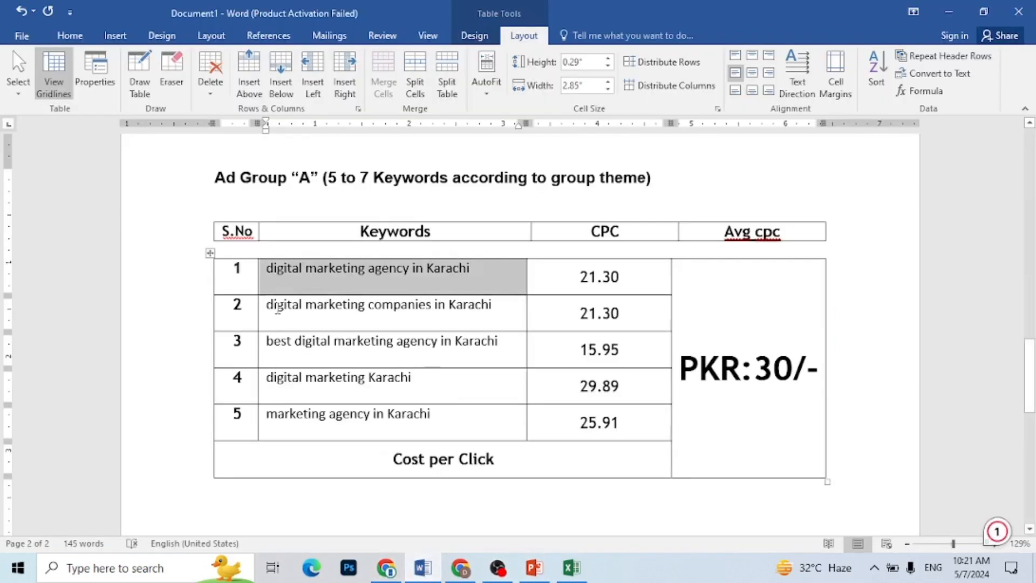
left_click_drag(268, 308, 387, 317)
key("ctrl+c")
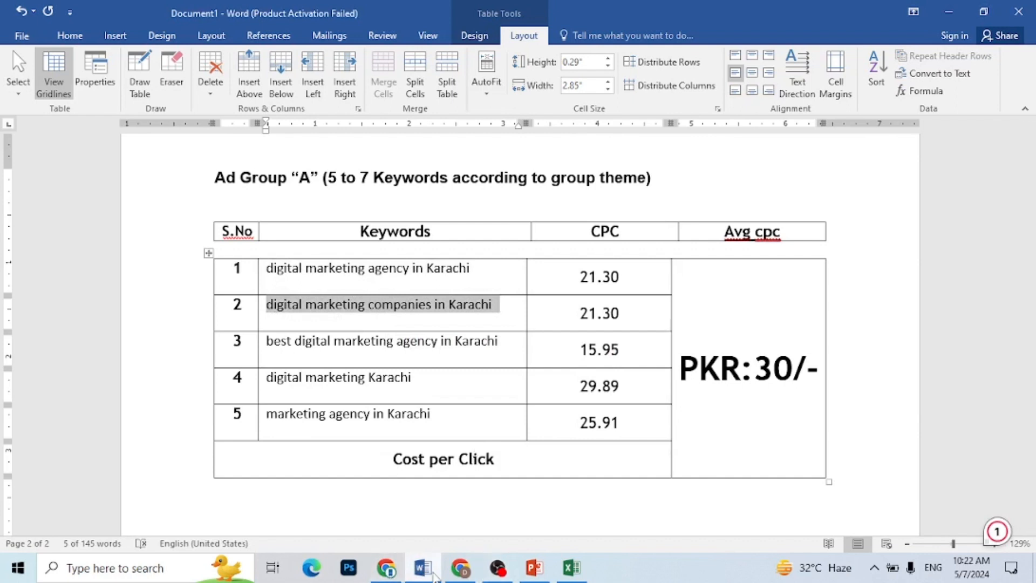
left_click(387, 569)
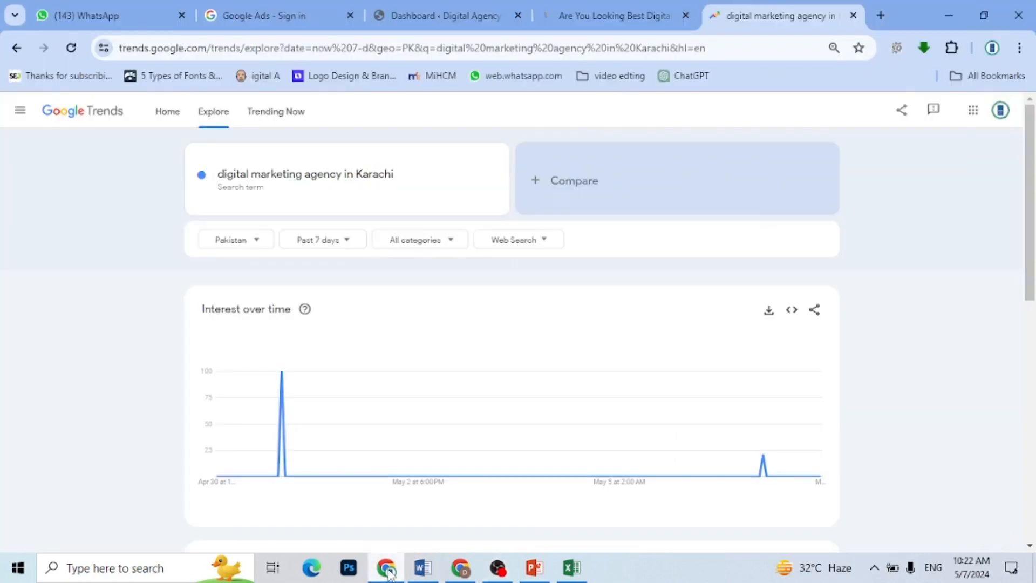
left_click(597, 192)
key("ctrl+v")
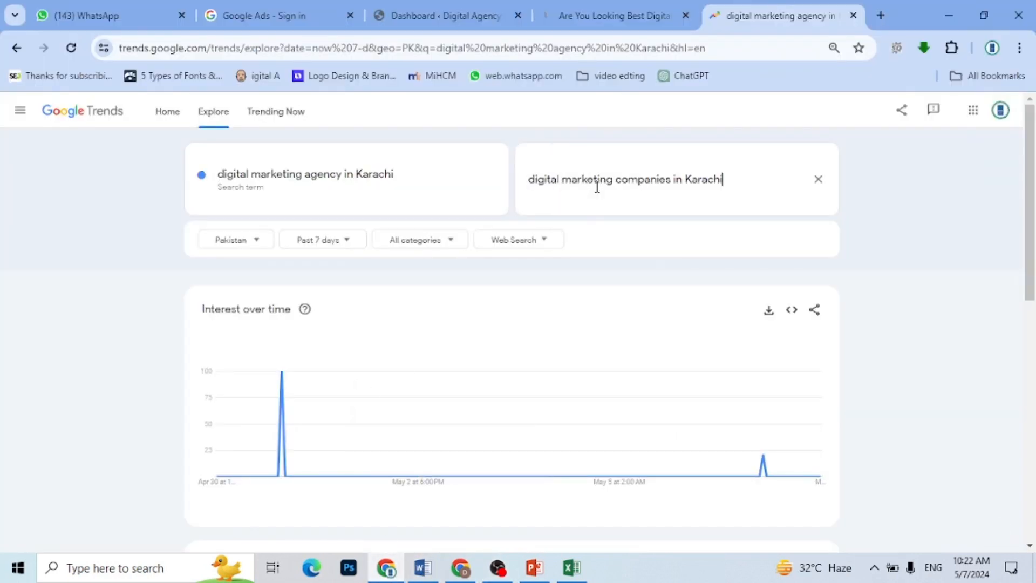
left_click(611, 232)
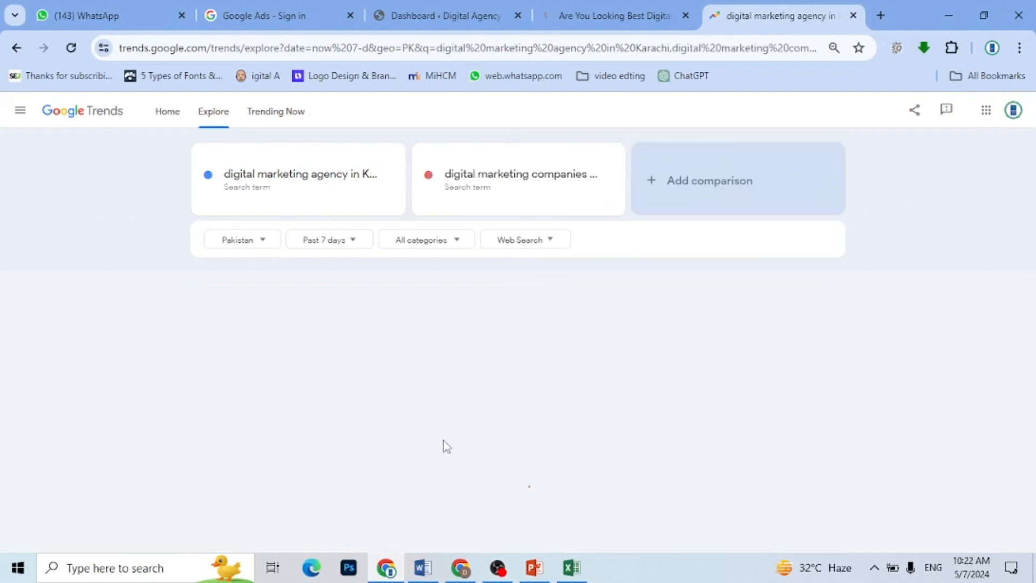
Step: Copy "best digital marketing agency in Karachi" from keyword row 3 in Word and add it as the third Google Trends comparison term
left_click(424, 569)
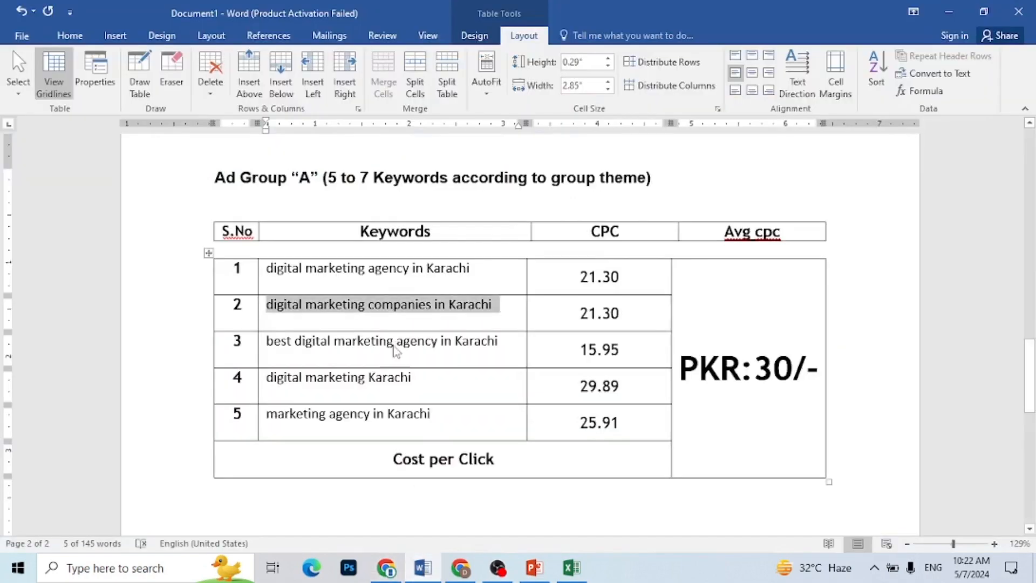
left_click_drag(267, 340, 469, 351)
key("ctrl+c")
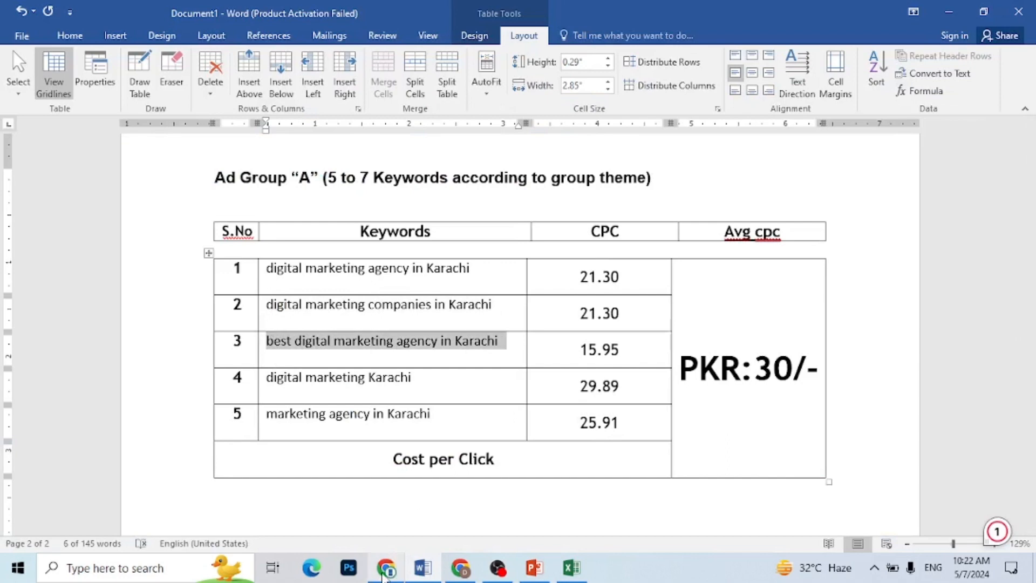
left_click(382, 573)
left_click(669, 181)
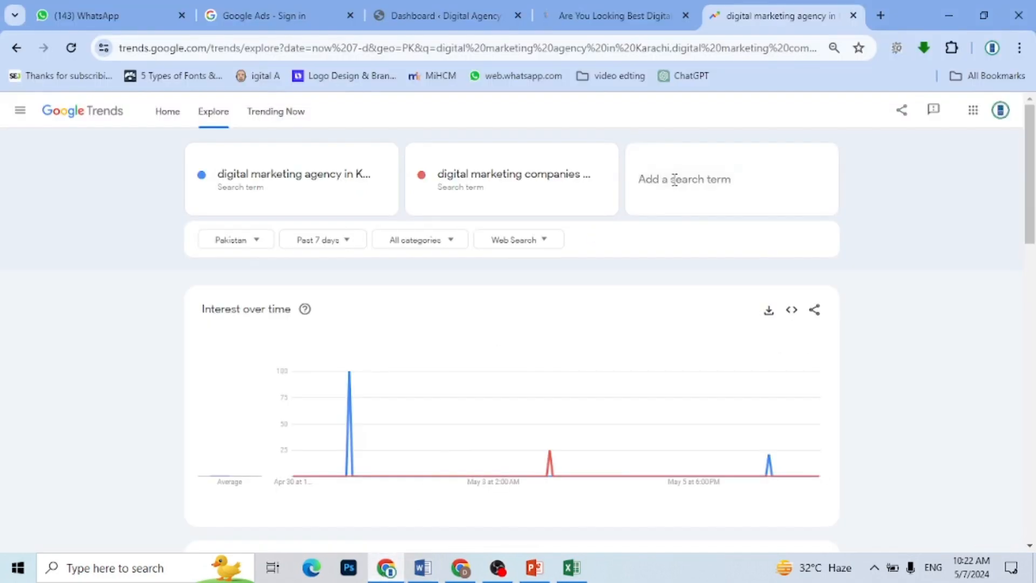
key("ctrl+v")
left_click(678, 240)
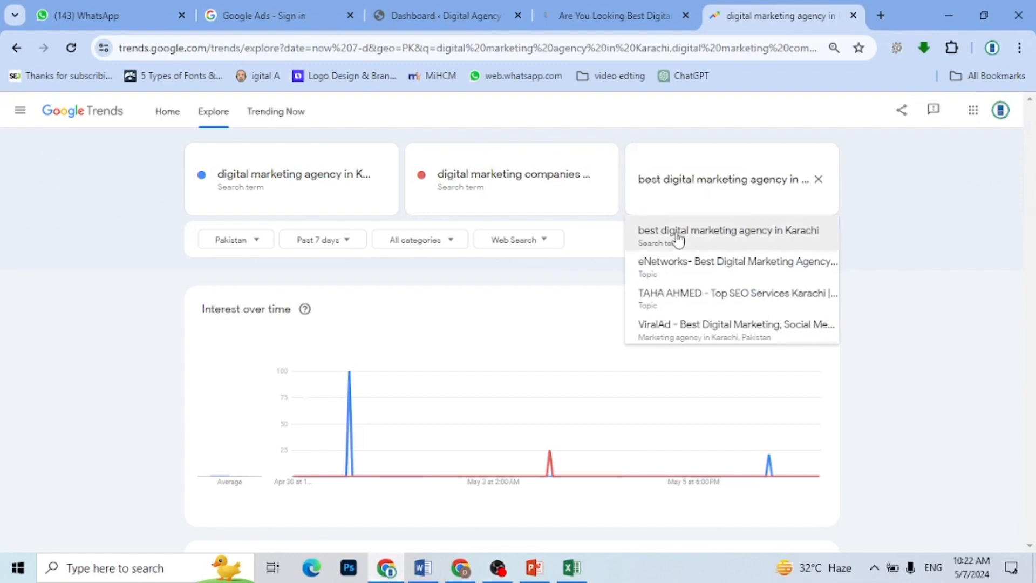
Step: Copy "digital marketing Karachi" from keyword row 4 in Word and add it as the fourth Google Trends comparison term
left_click(423, 568)
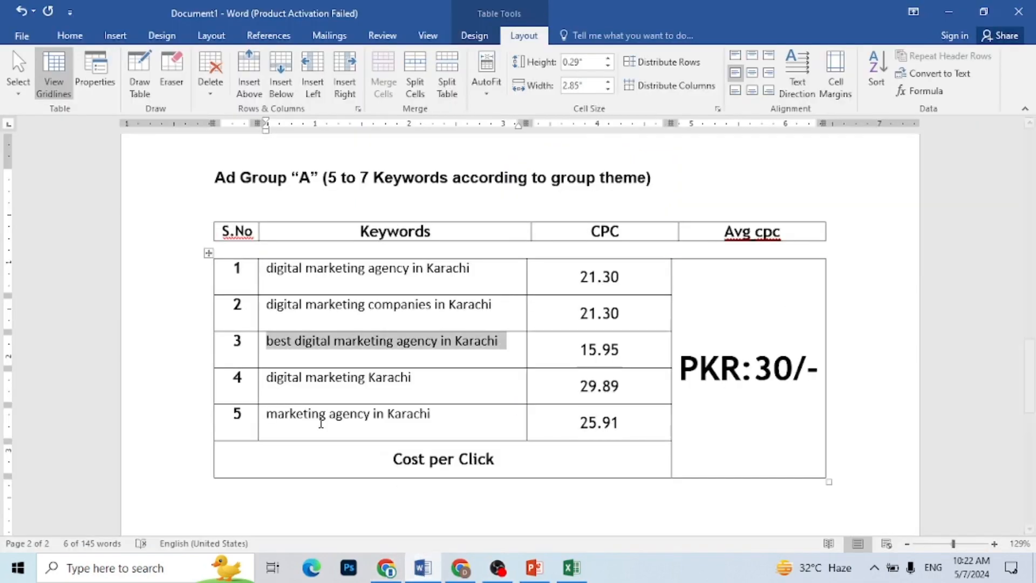
left_click_drag(268, 378, 387, 393)
key("ctrl+c")
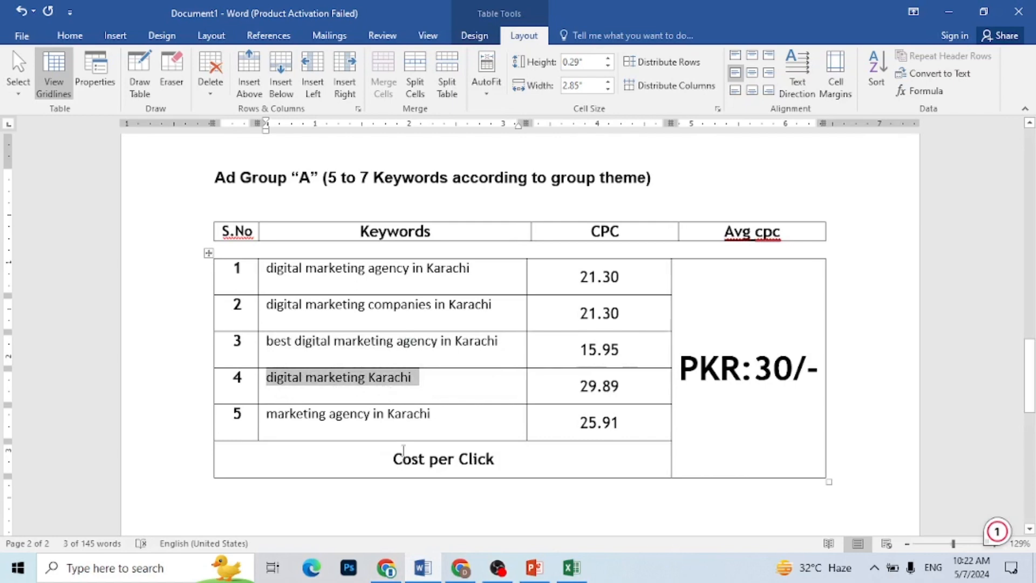
left_click(386, 567)
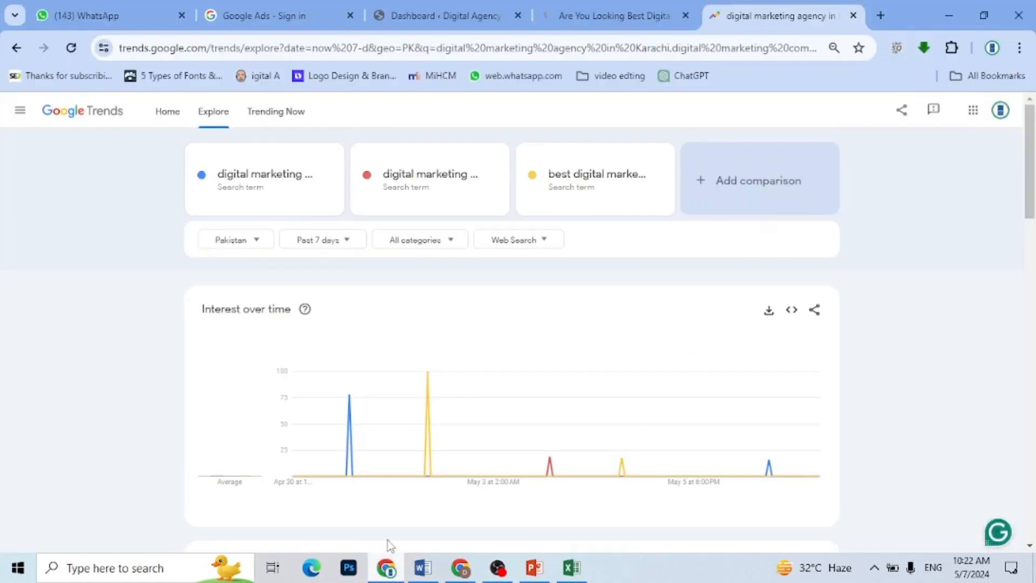
left_click(723, 184)
key("ctrl+v")
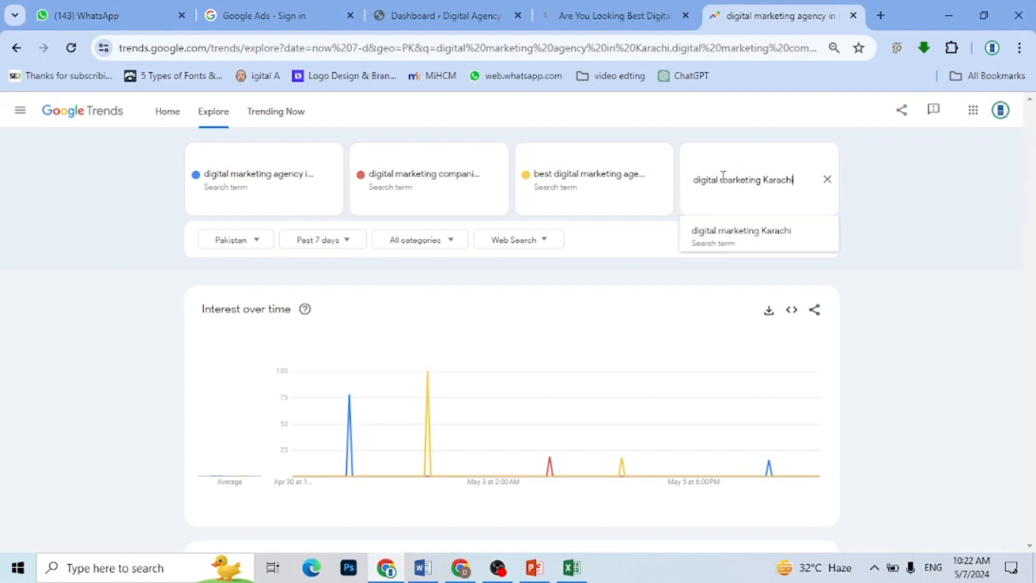
left_click(749, 233)
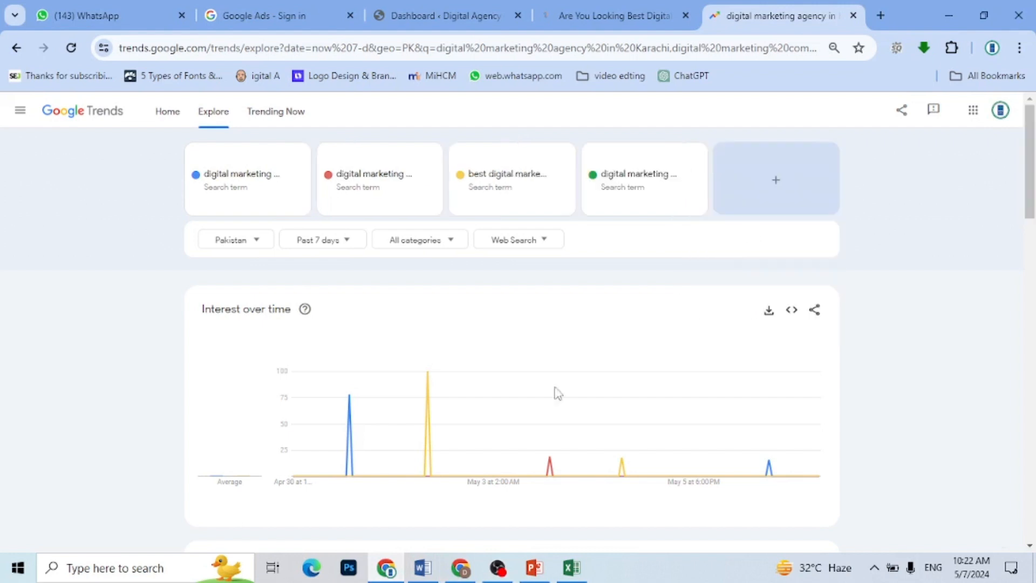
Step: Copy "marketing agency in Karachi" from keyword row 5 in Word and add it as the fifth Google Trends comparison term
left_click(423, 567)
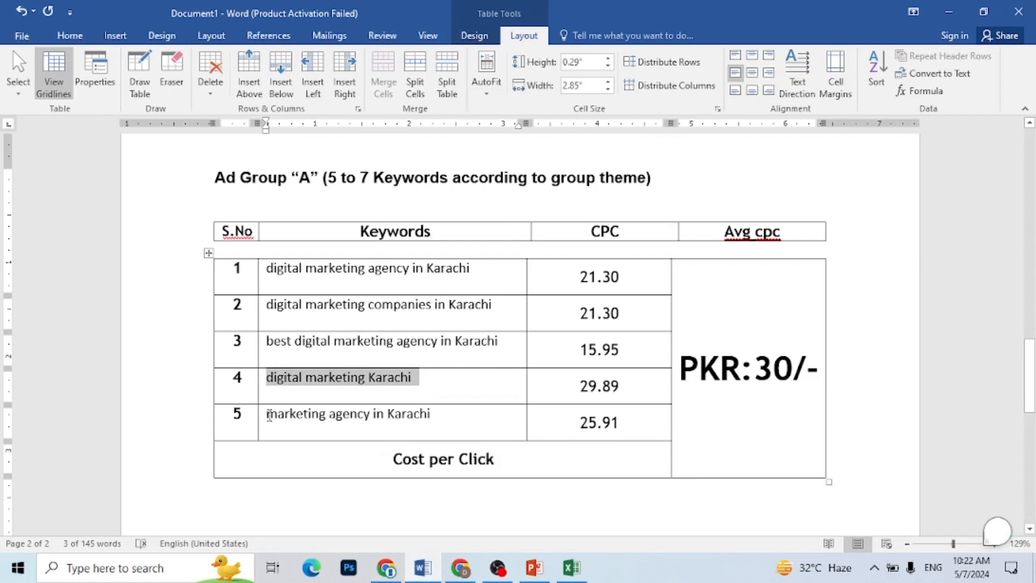
left_click_drag(262, 415, 445, 431)
key("ctrl+c")
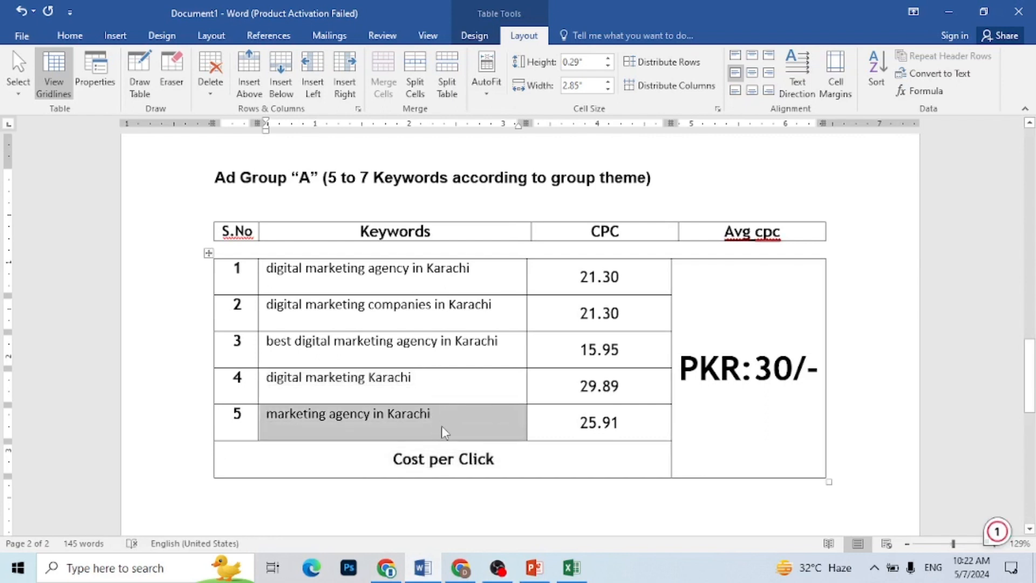
left_click(385, 567)
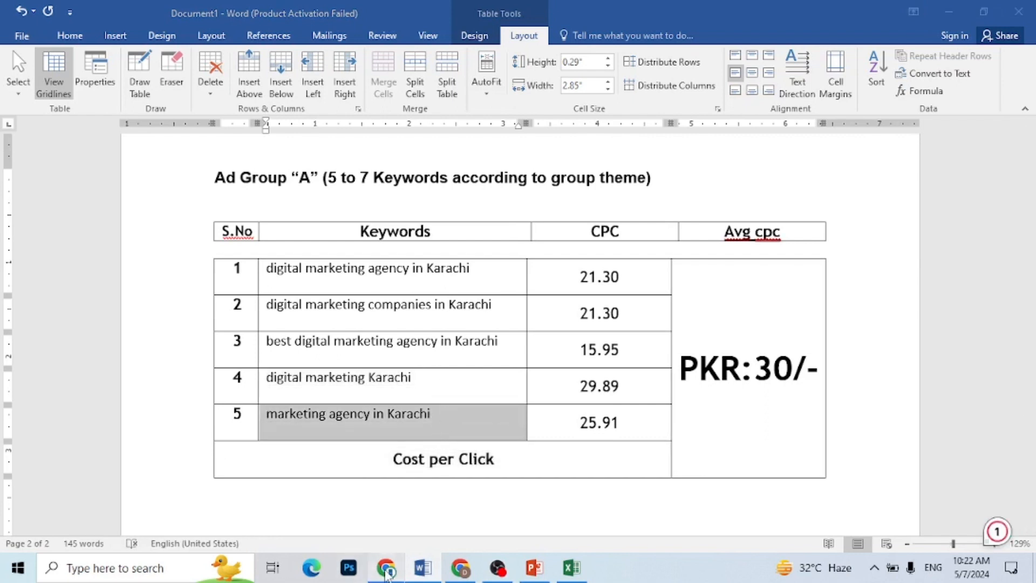
left_click(786, 189)
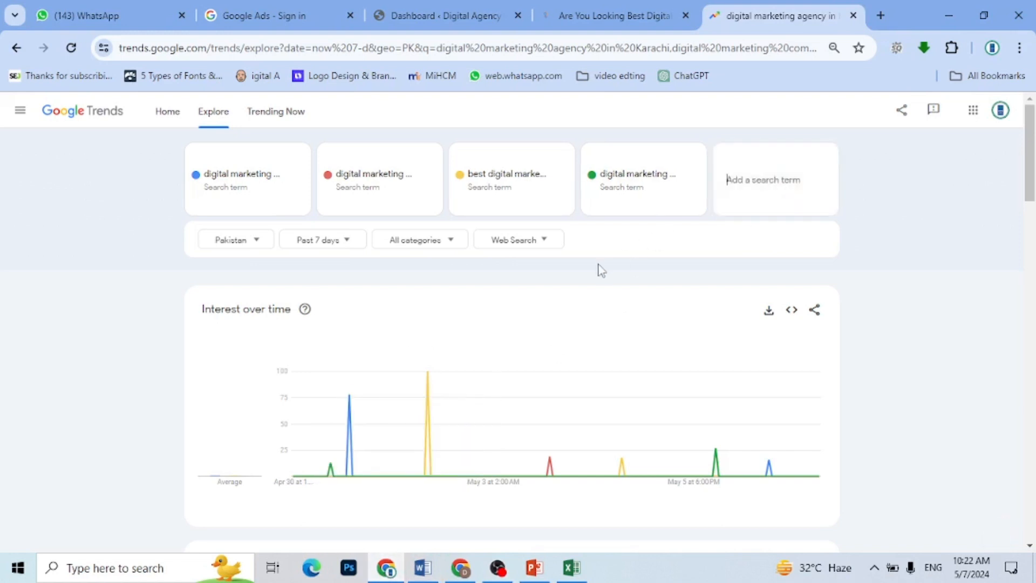
key("ctrl+v")
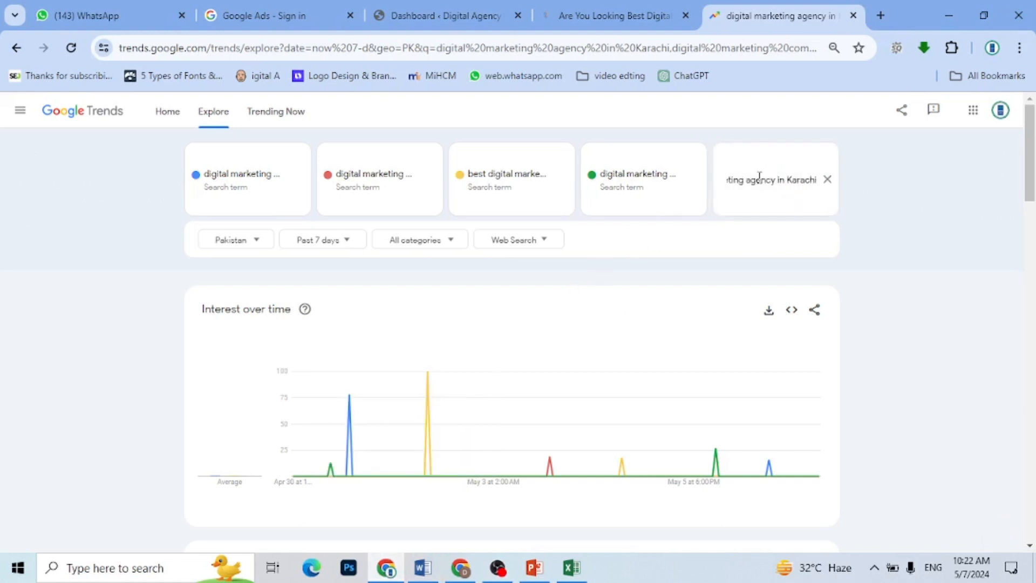
left_click(760, 240)
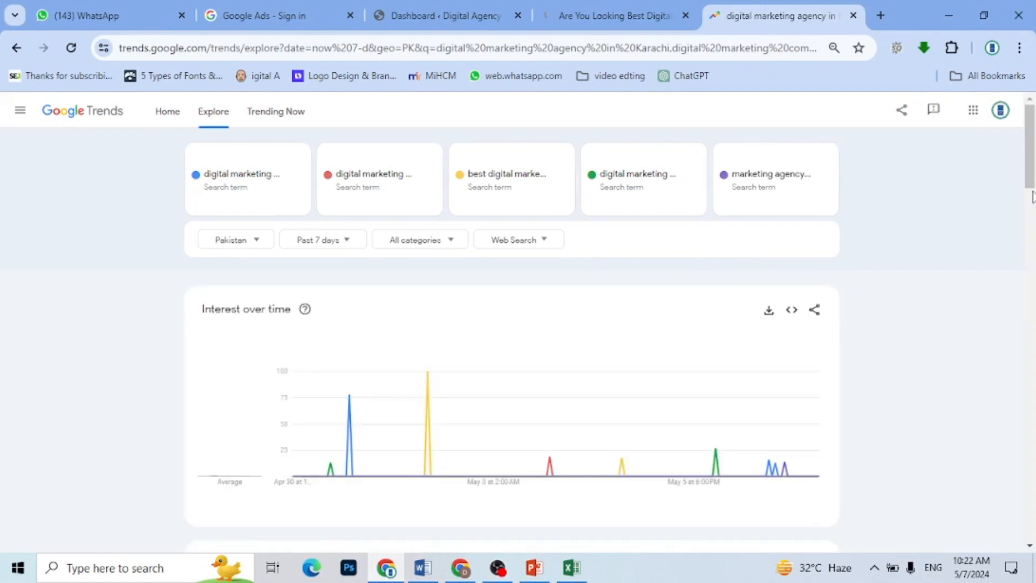
Step: Examine the five terms' interest over time and the compared breakdown by subregion in Google Trends
scroll(1032, 197, "down", 3)
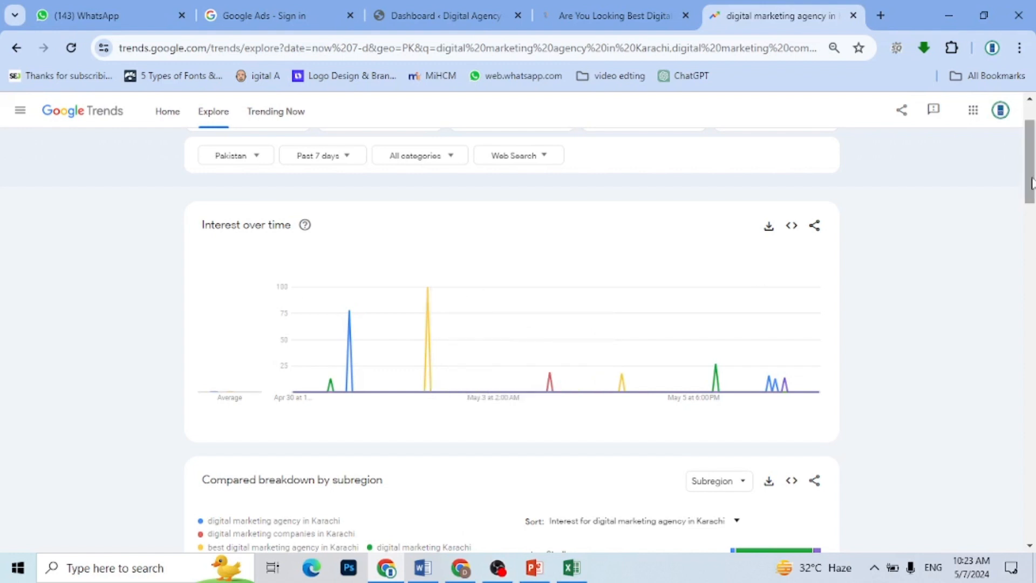
left_click_drag(1031, 179, 1031, 164)
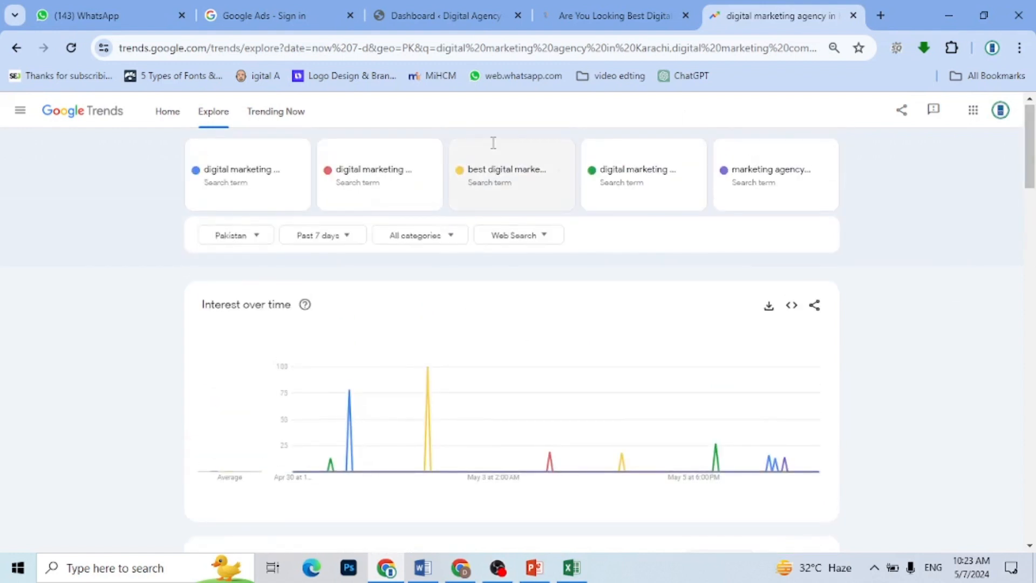
left_click(518, 195)
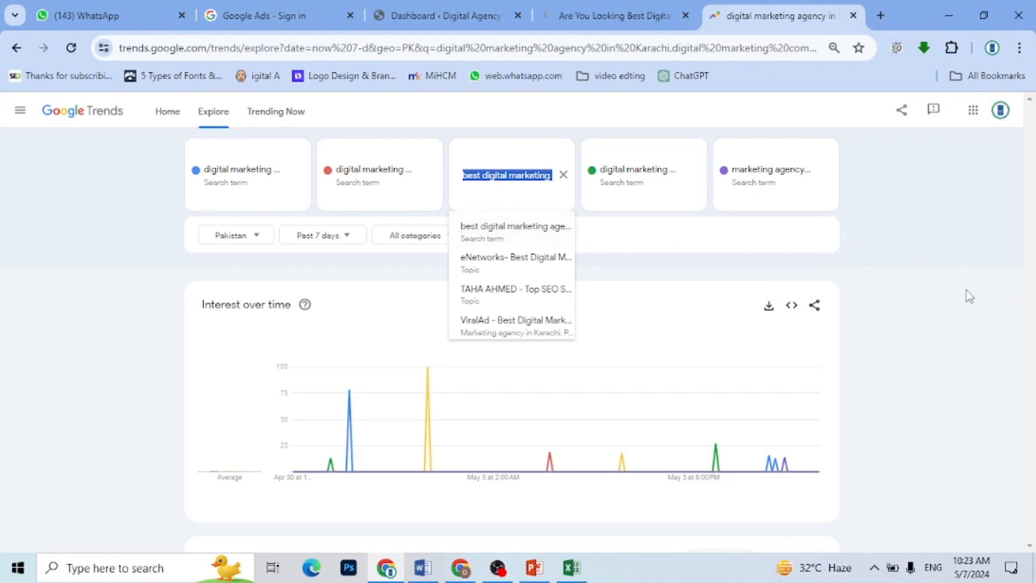
left_click(975, 336)
scroll(1029, 167, "down", 4)
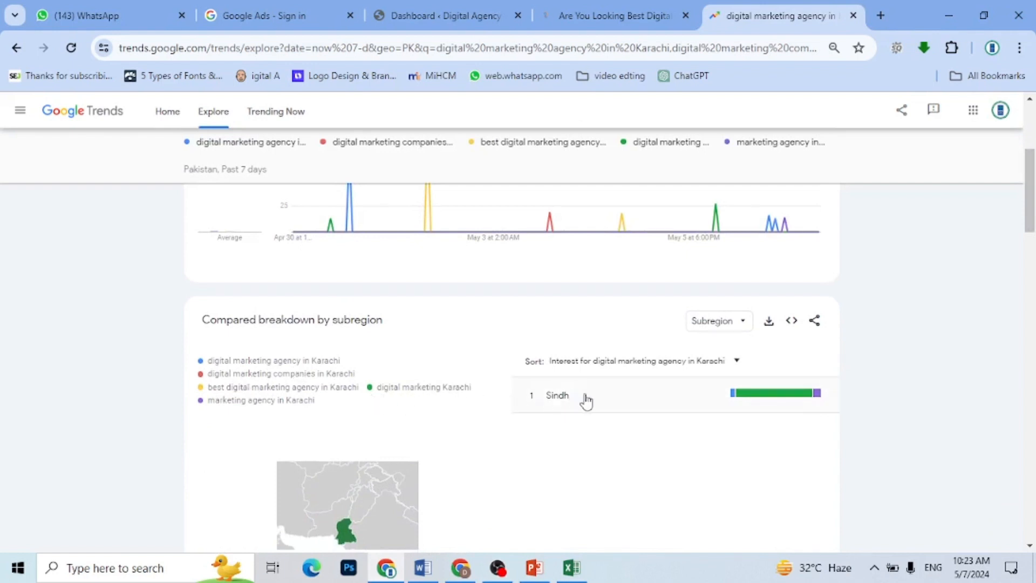
mouse_move(760, 399)
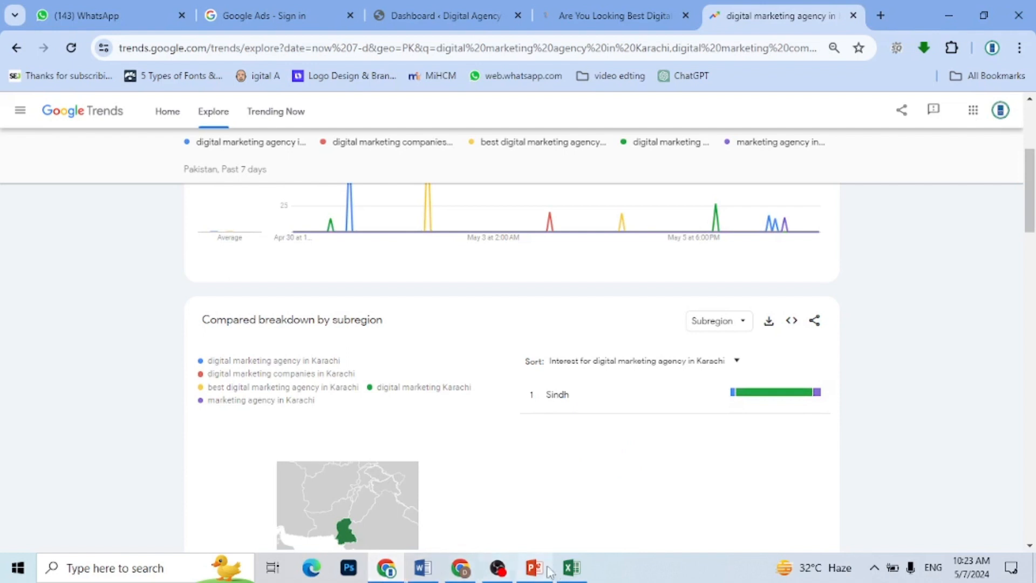
Step: Switch to Word, check the Ad Group A keywords against their CPC values, and highlight the keyword in row 3
left_click(426, 567)
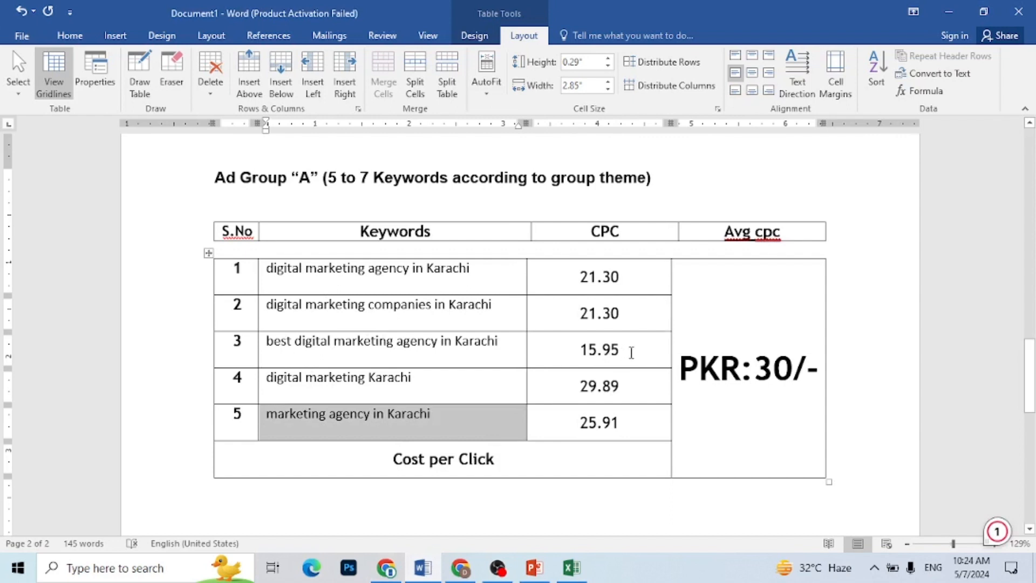
left_click(632, 352)
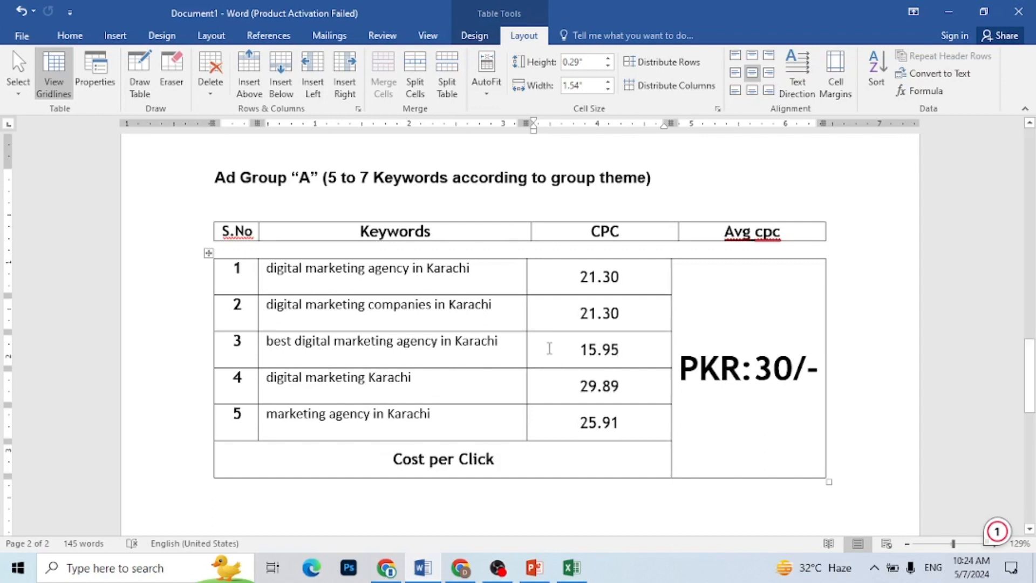
left_click_drag(509, 341, 270, 342)
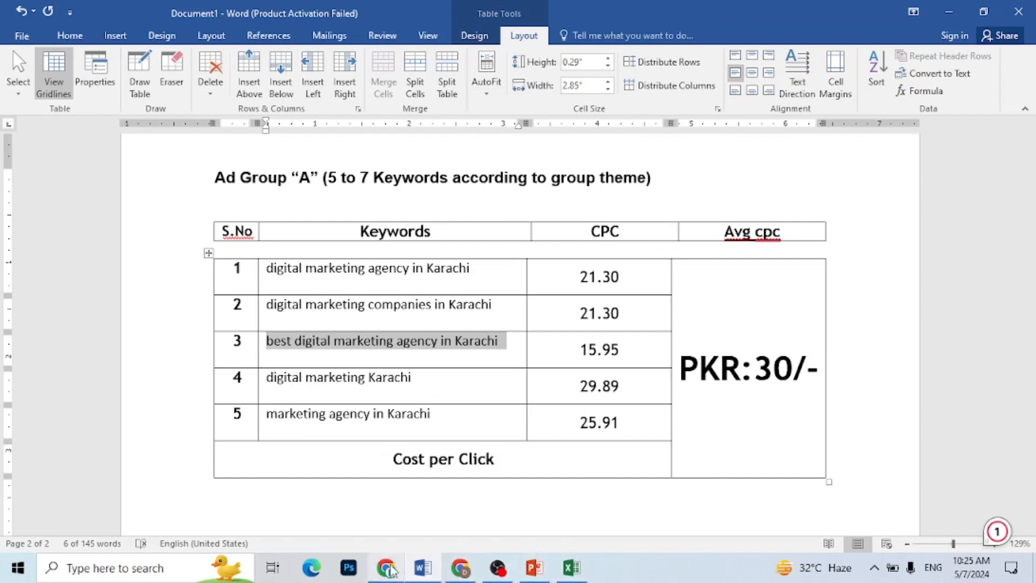
Step: Return to the Google Trends comparison and set its time range to past 30 days
left_click(386, 567)
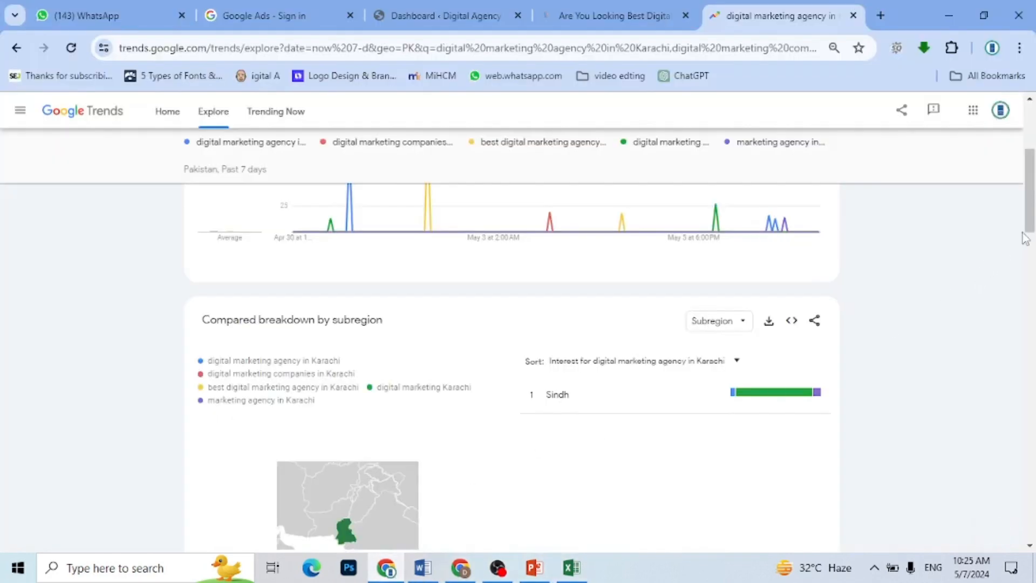
scroll(1025, 237, "down", 3)
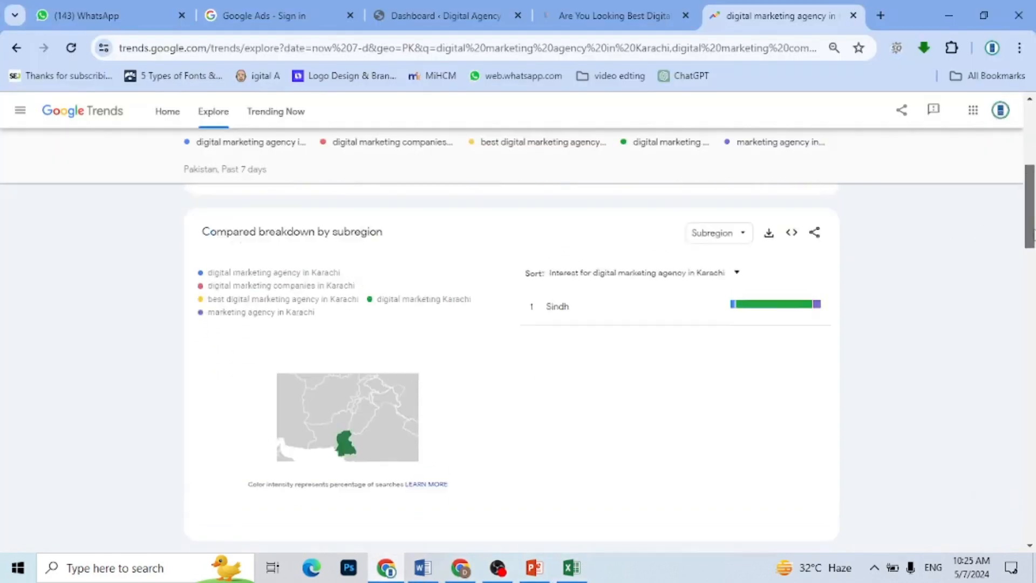
scroll(1031, 233, "up", 6)
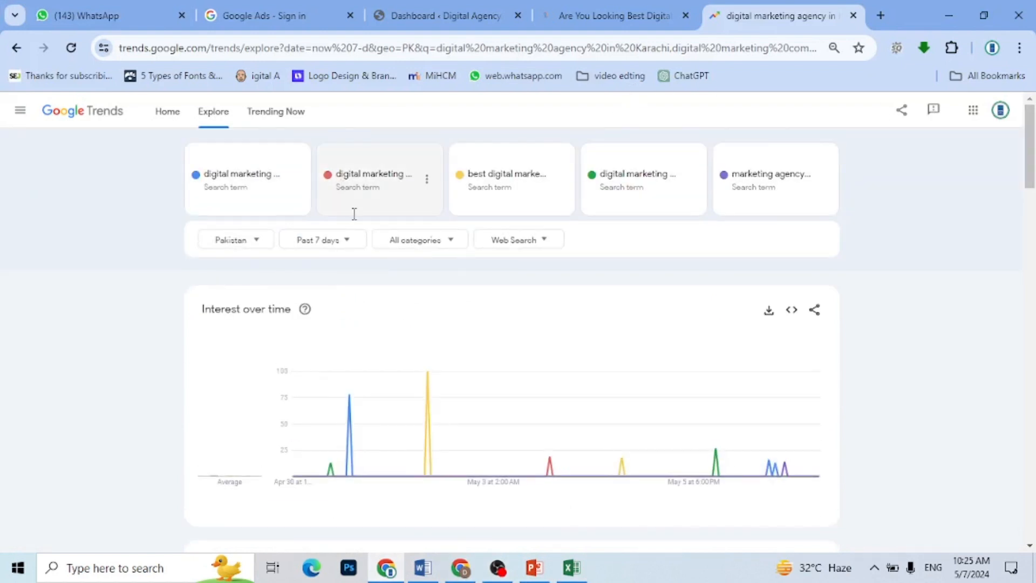
left_click(346, 241)
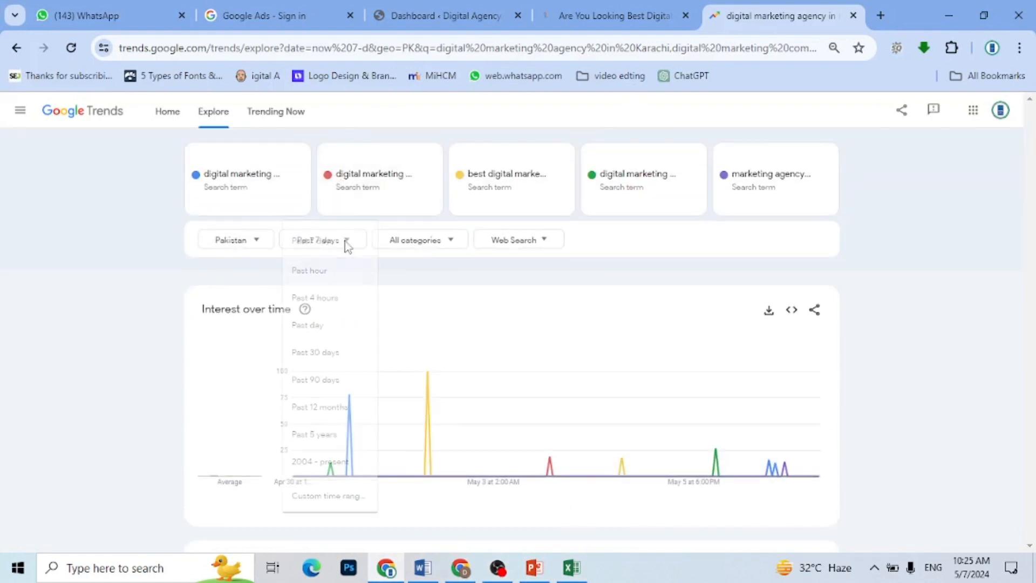
left_click(347, 362)
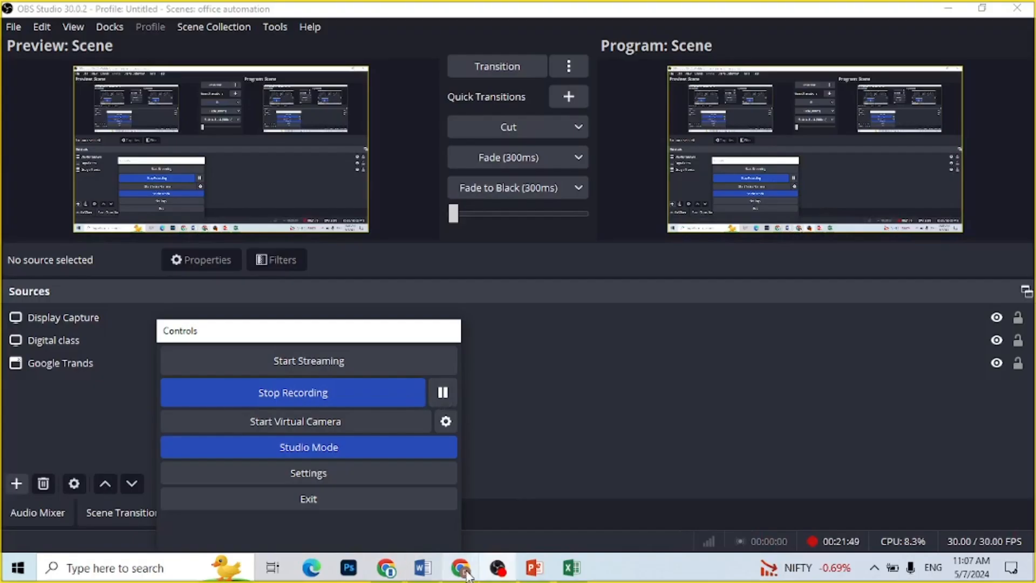
Step: Switch to Google Ads and start a new campaign with the objective "Create a campaign without a goal's guidance"
left_click(465, 571)
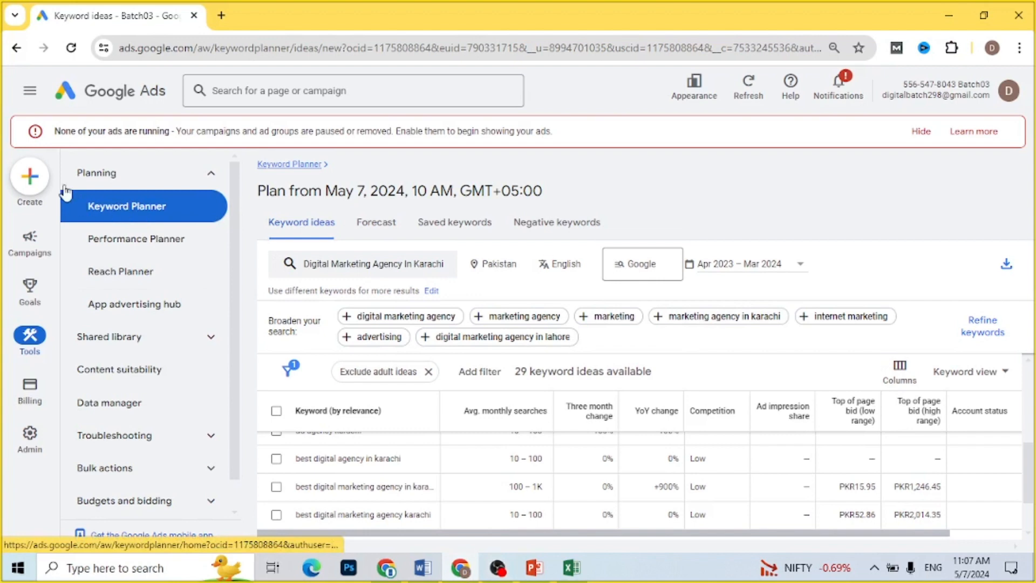
left_click(35, 175)
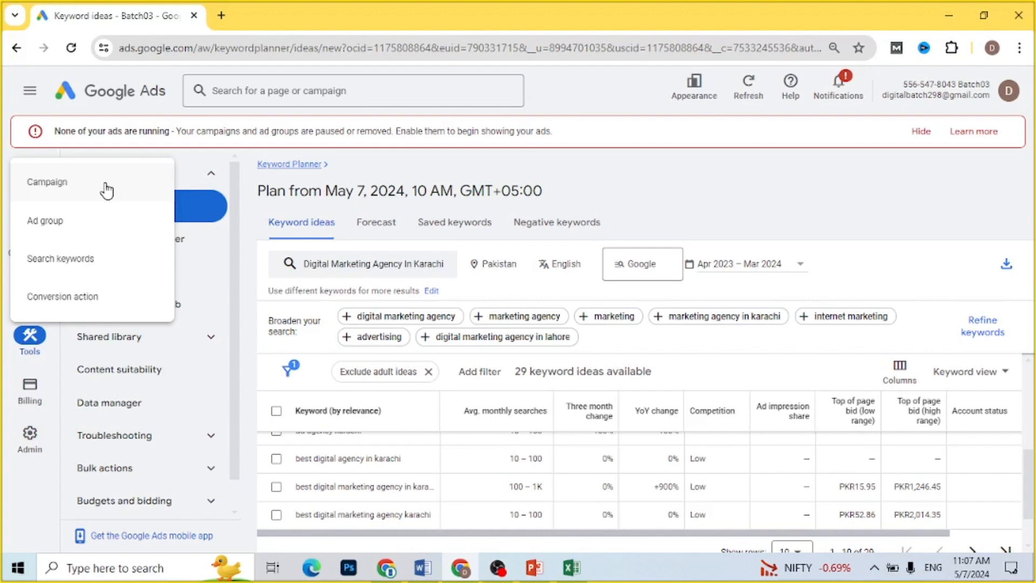
left_click(107, 190)
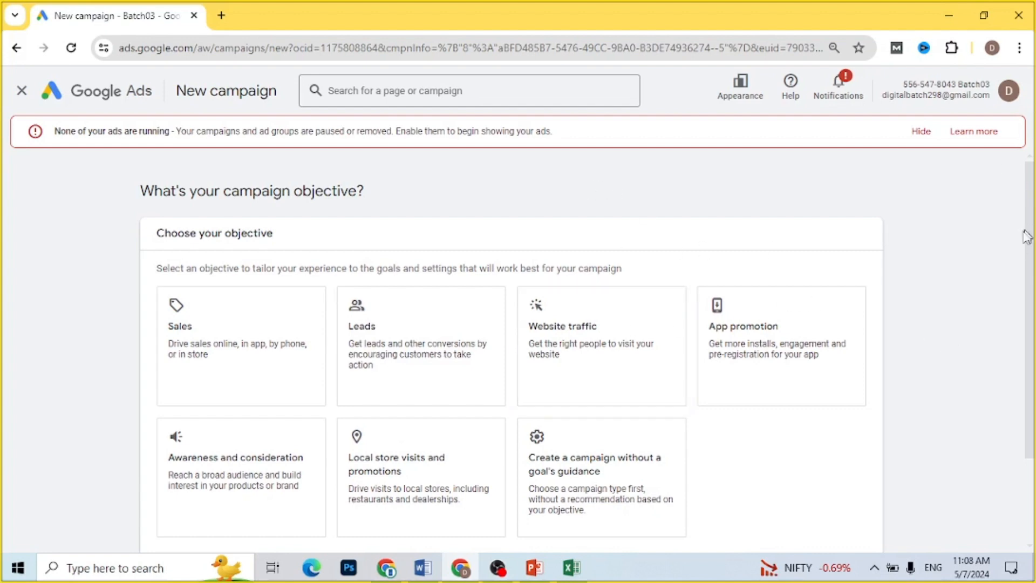
scroll(917, 270, "down", 2)
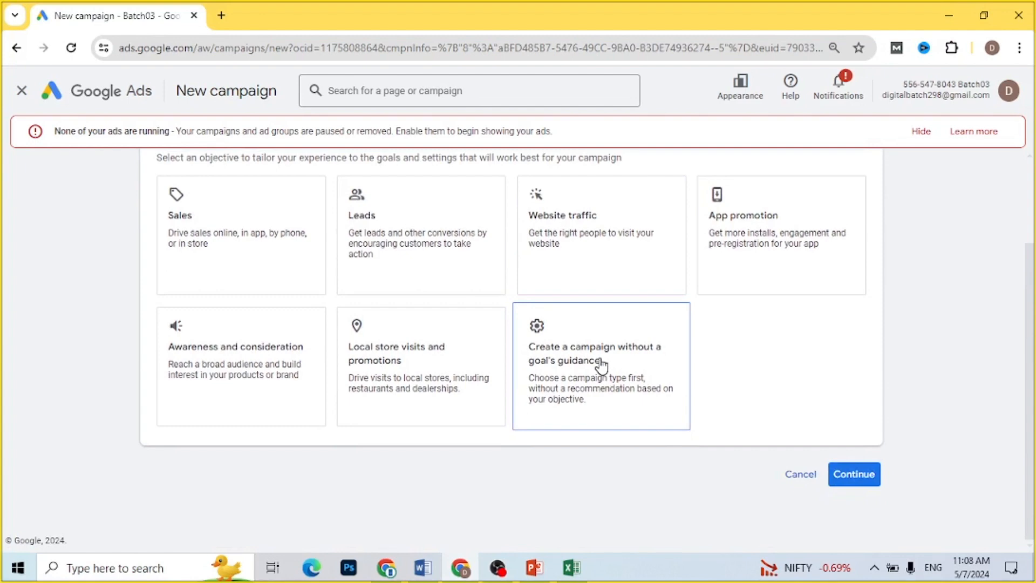
left_click(602, 367)
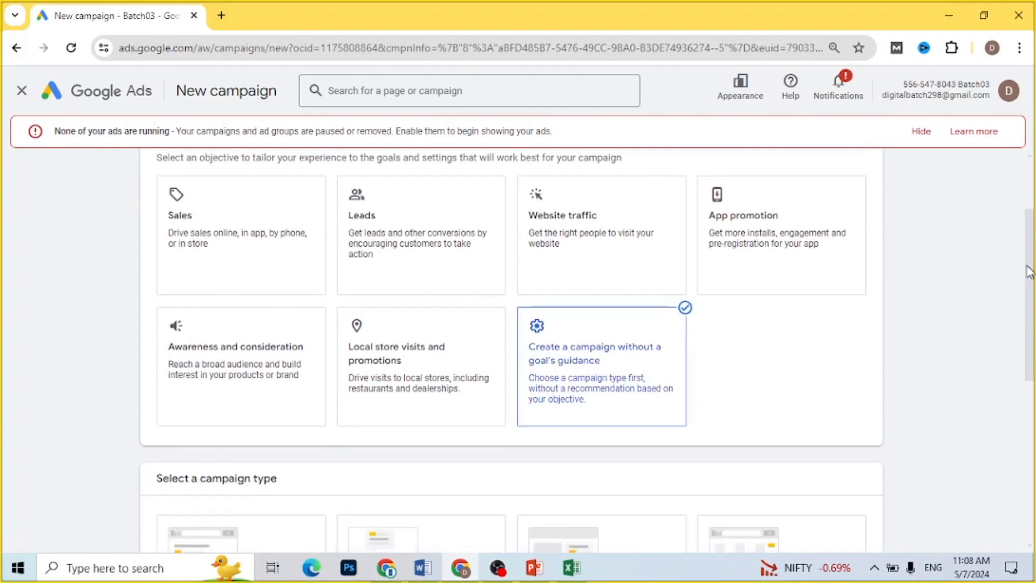
Step: Choose Search as the campaign type and continue without adding a conversion goal
scroll(1030, 272, "down", 3)
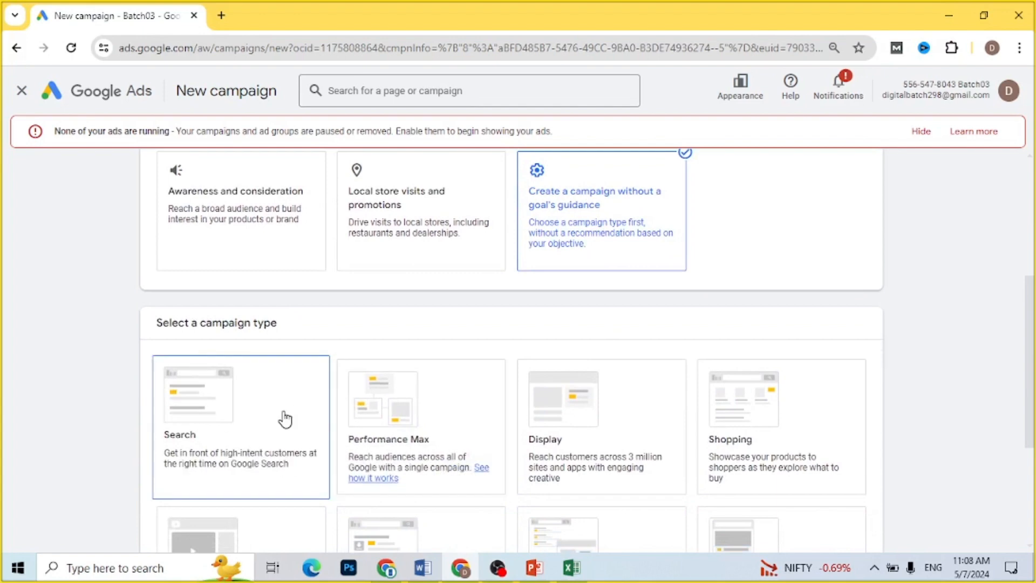
left_click(285, 419)
scroll(285, 419, "down", 3)
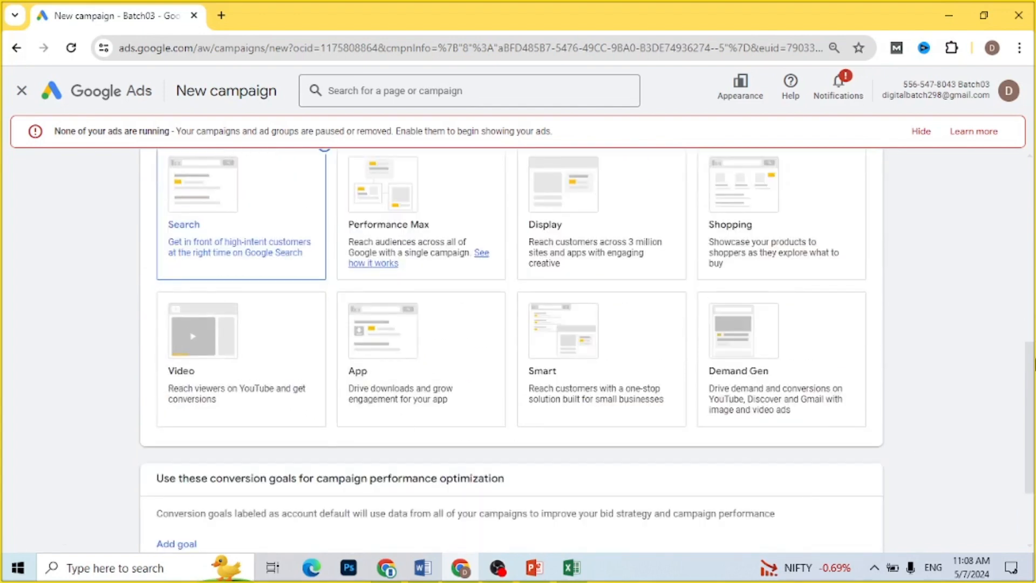
scroll(1034, 366, "down", 3)
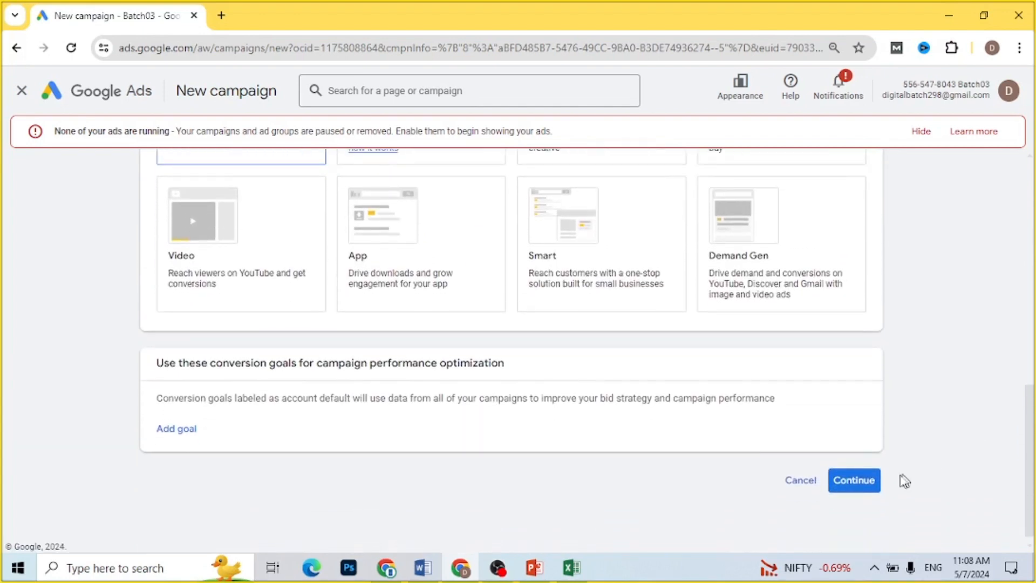
left_click(864, 484)
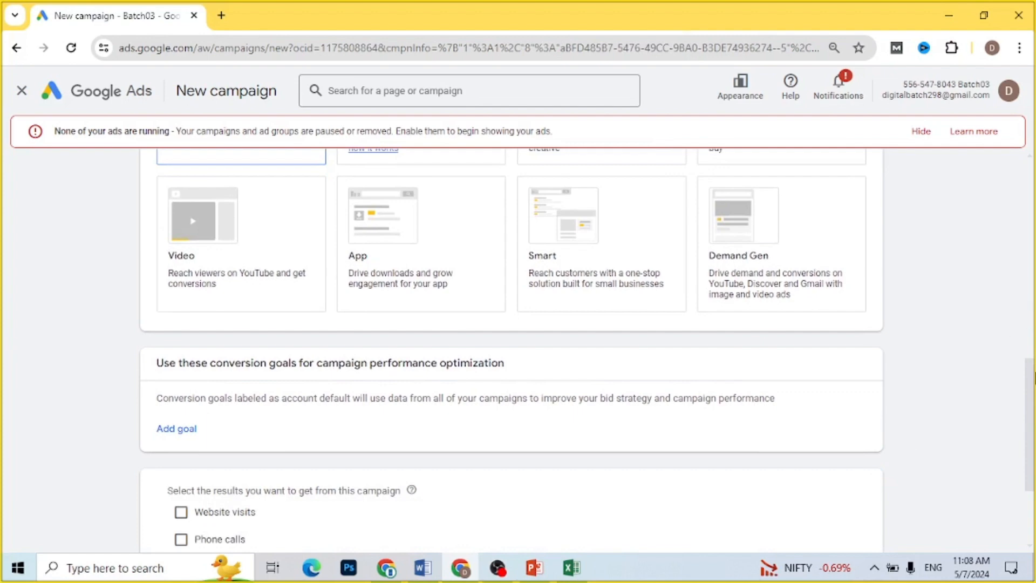
scroll(1033, 384, "down", 2)
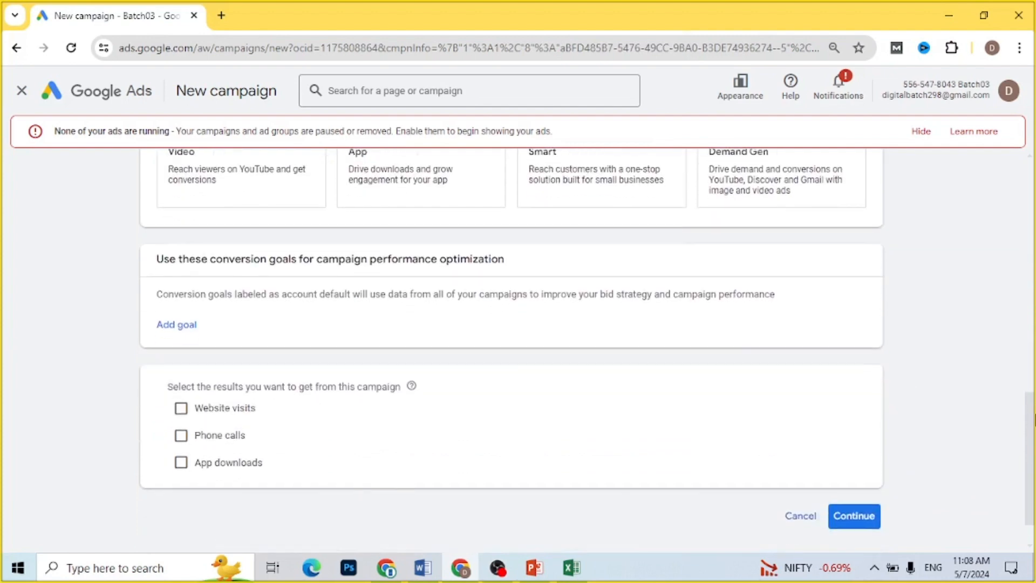
left_click(182, 411)
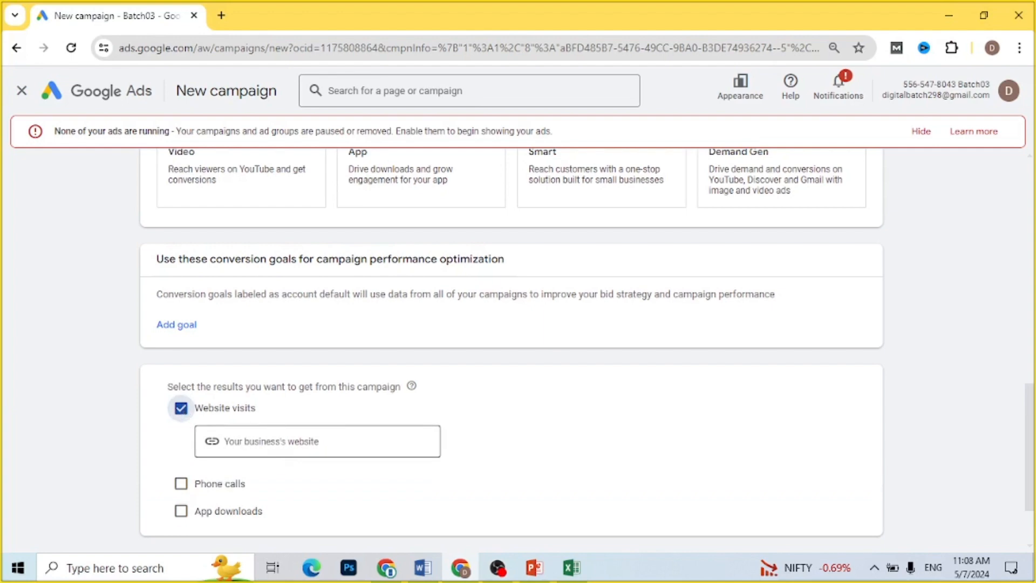
left_click(263, 441)
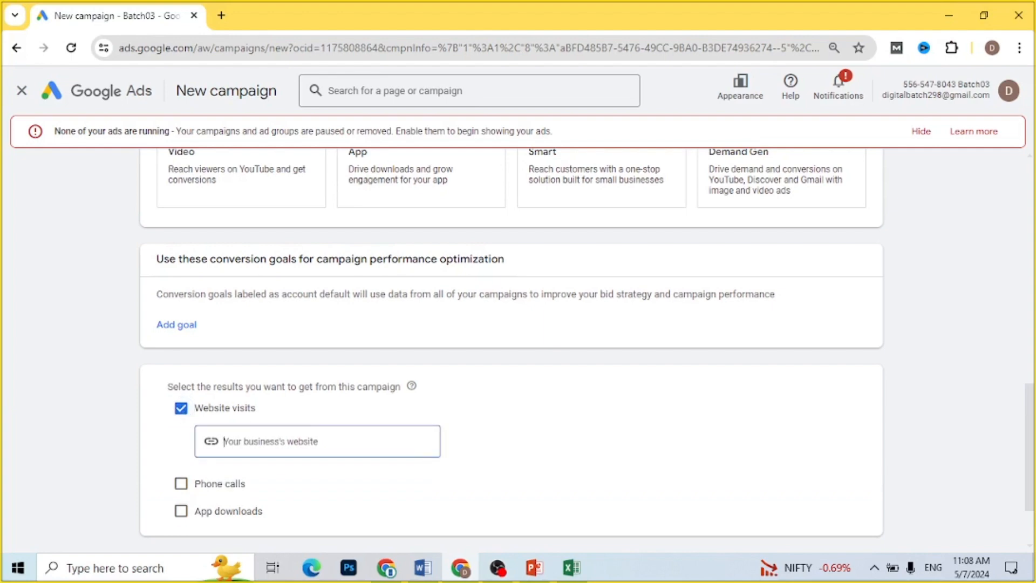
left_click(425, 575)
left_click_drag(1031, 365, 1031, 240)
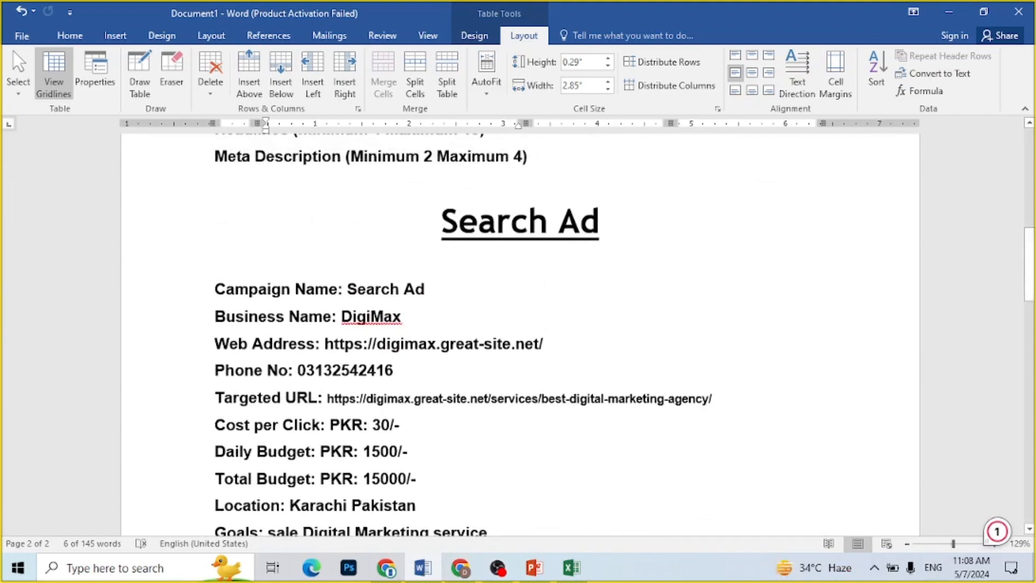
left_click_drag(325, 344, 549, 344)
key("alt+Tab")
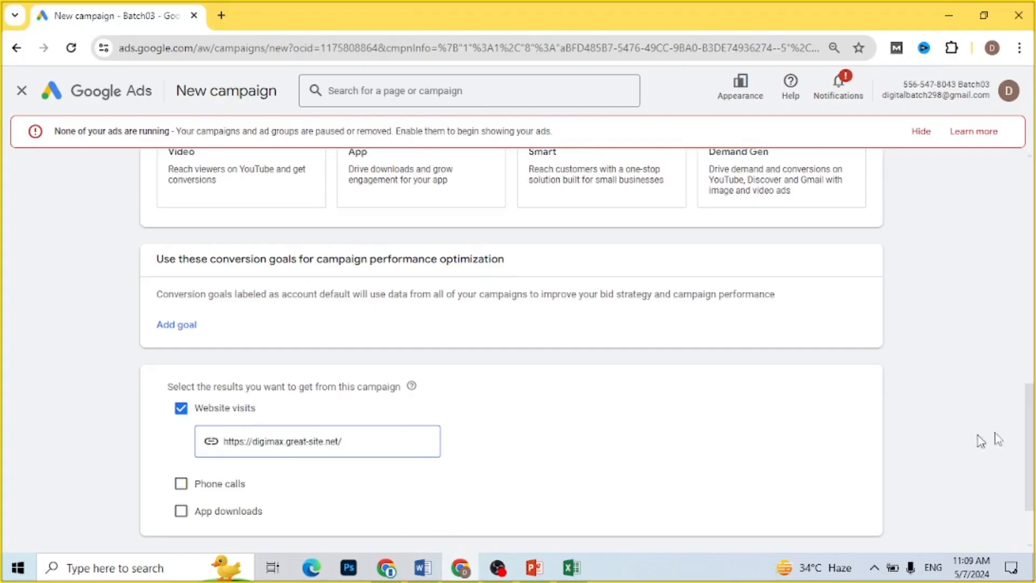
scroll(1033, 455, "down", 2)
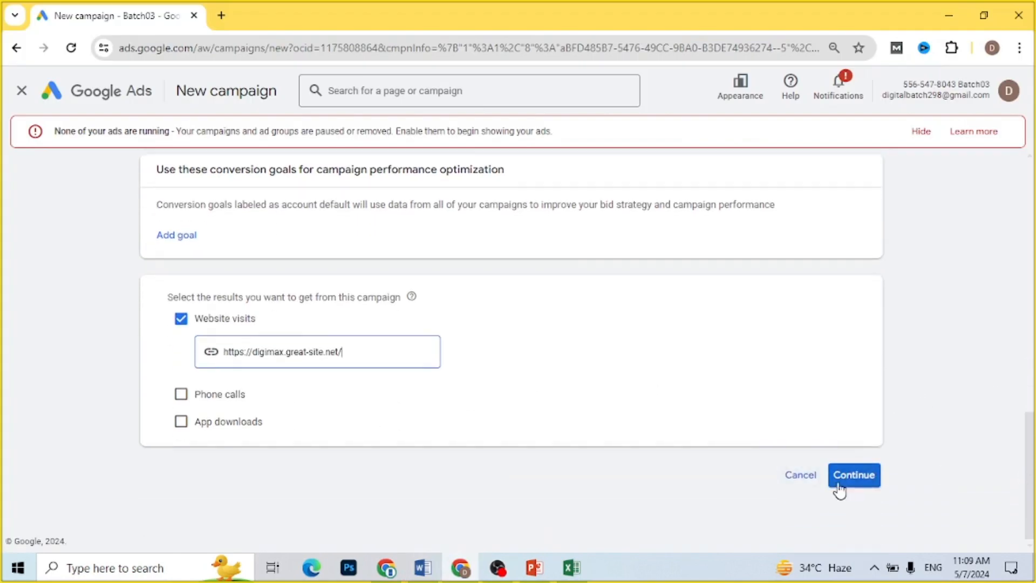
left_click(849, 481)
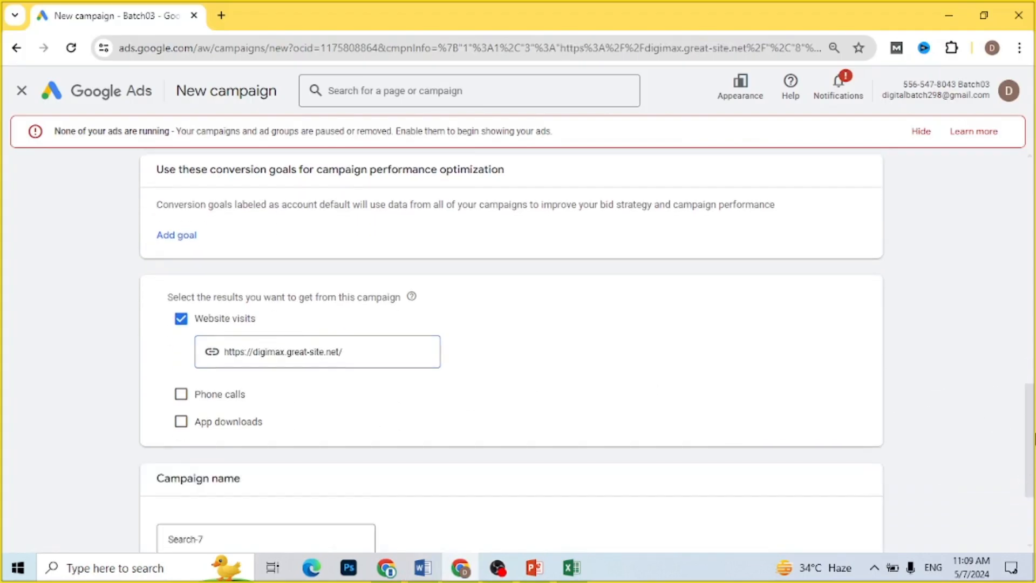
Step: Name the campaign "Search Campaign DM", continue, and start a new campaign instead of finishing a saved draft
scroll(1033, 437, "down", 3)
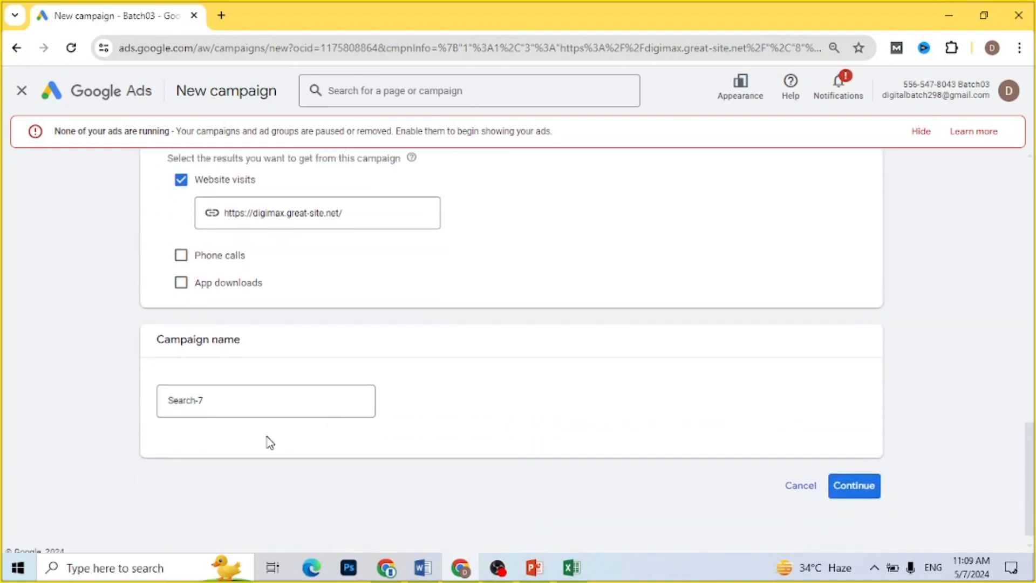
left_click(199, 399)
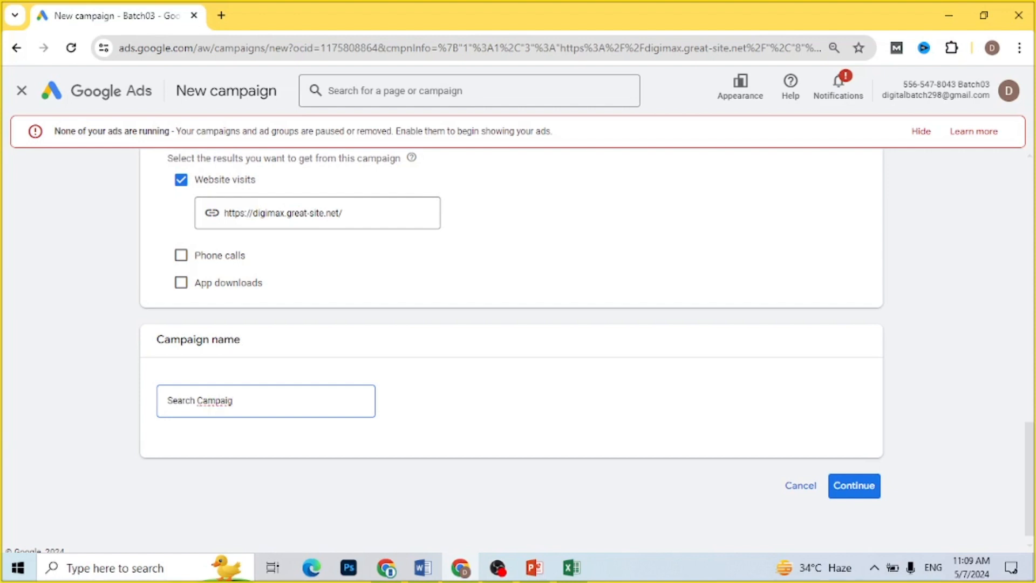
type("n Dm")
key("BackSpace")
type("M")
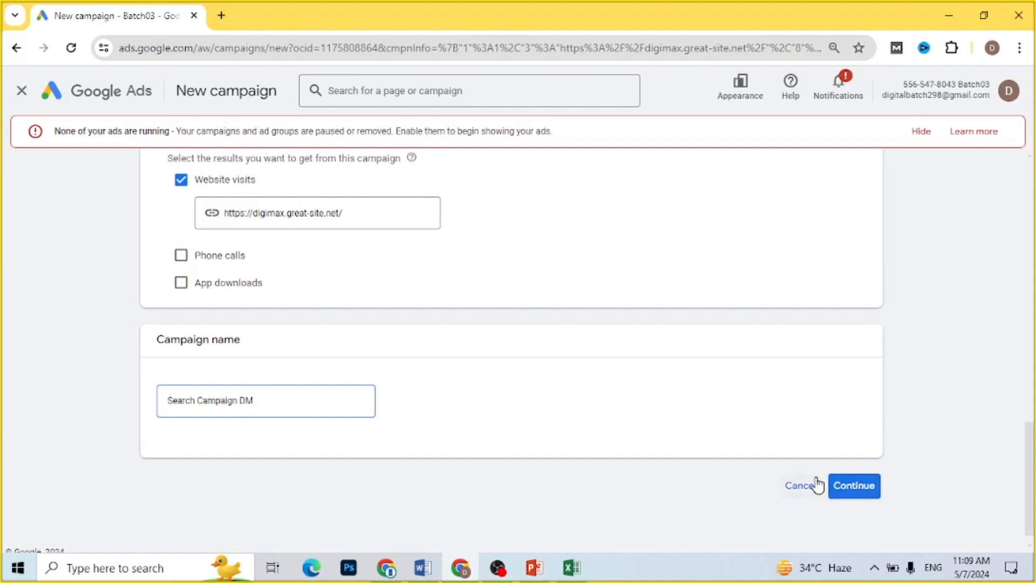
left_click(851, 488)
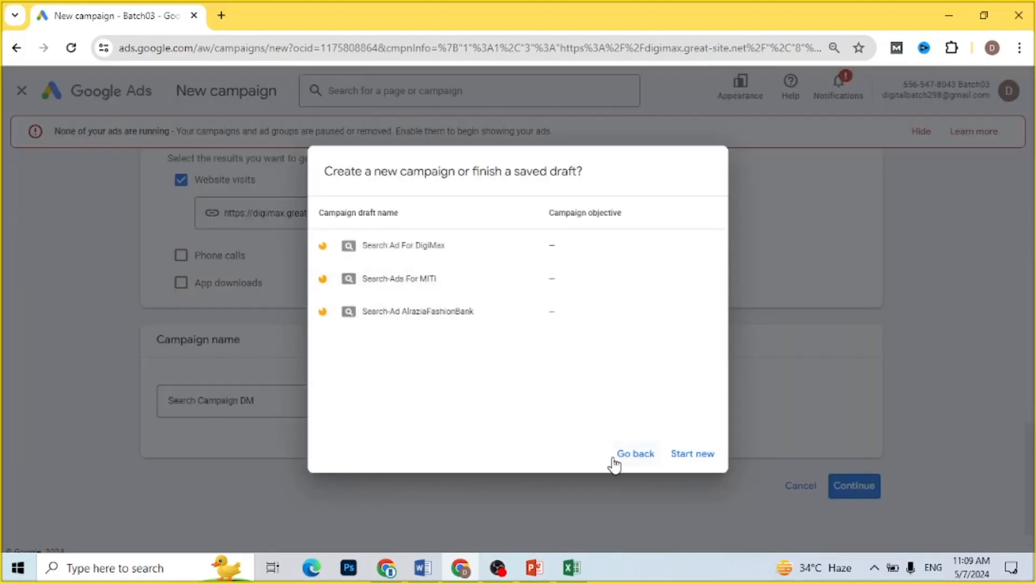
left_click(691, 458)
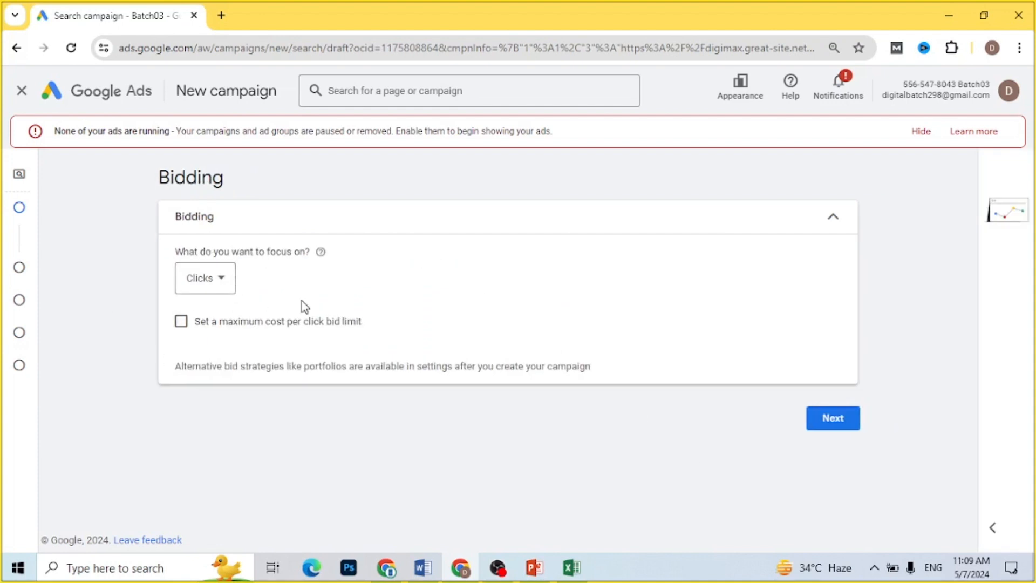
Step: Keep bidding focused on clicks, set the maximum CPC bid limit to PKR 30 from the Word check list, and proceed to campaign settings
left_click(267, 338)
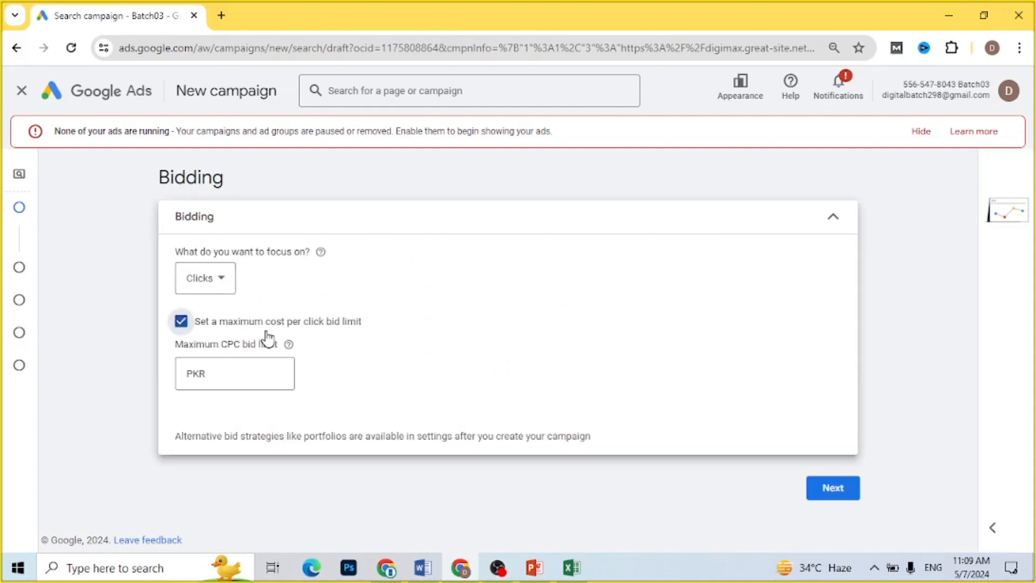
left_click(226, 281)
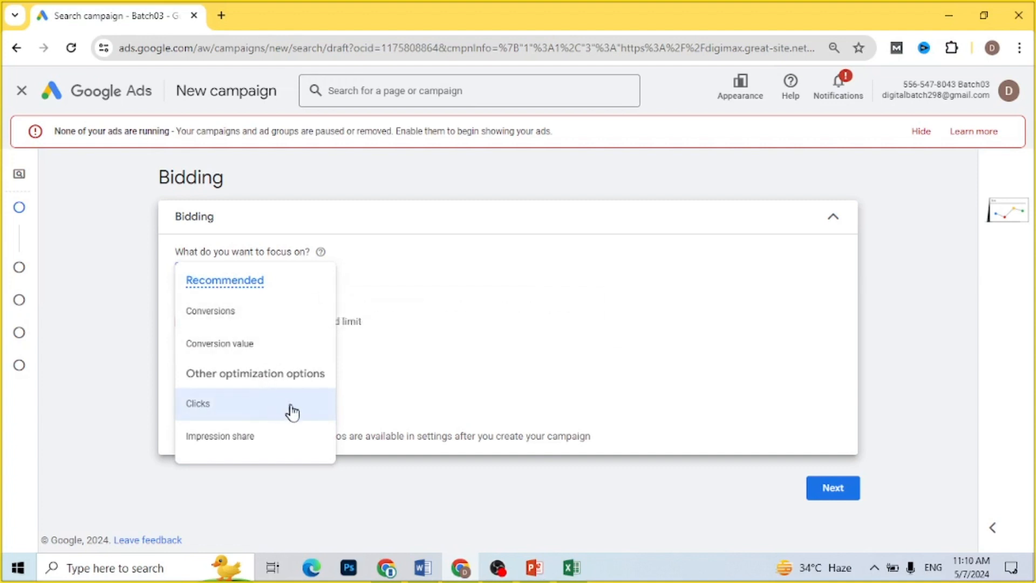
left_click(239, 412)
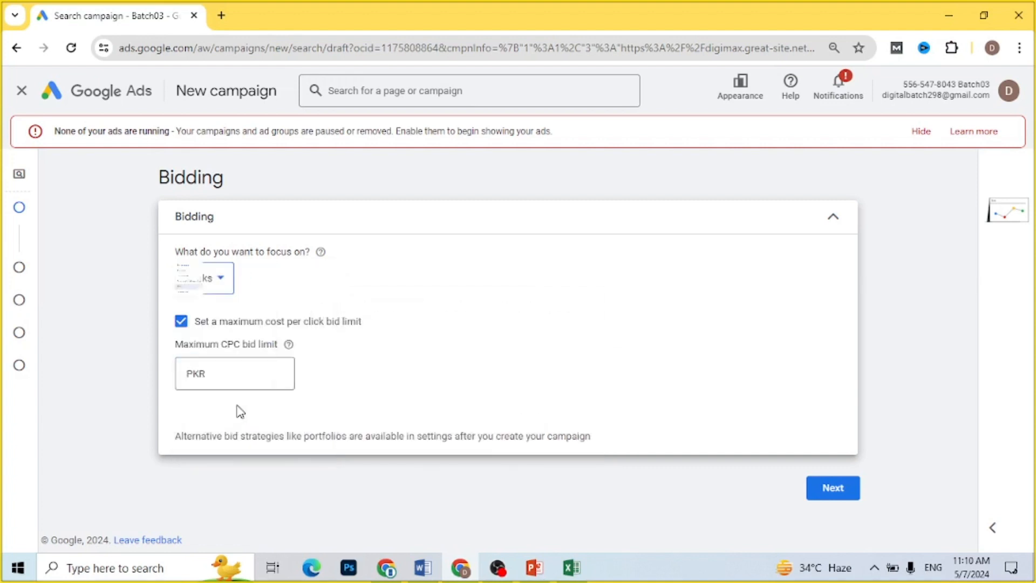
left_click(238, 372)
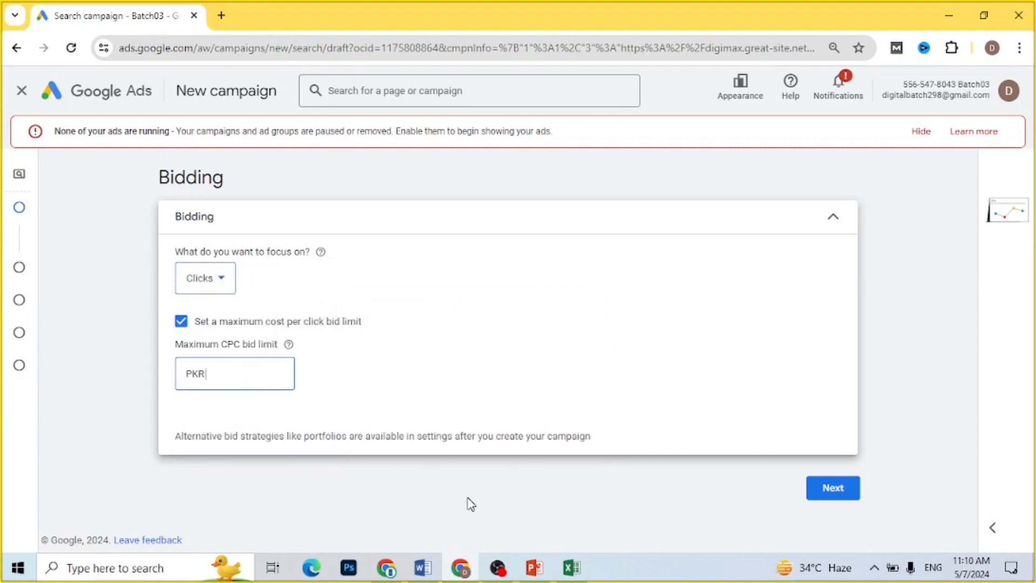
left_click(425, 569)
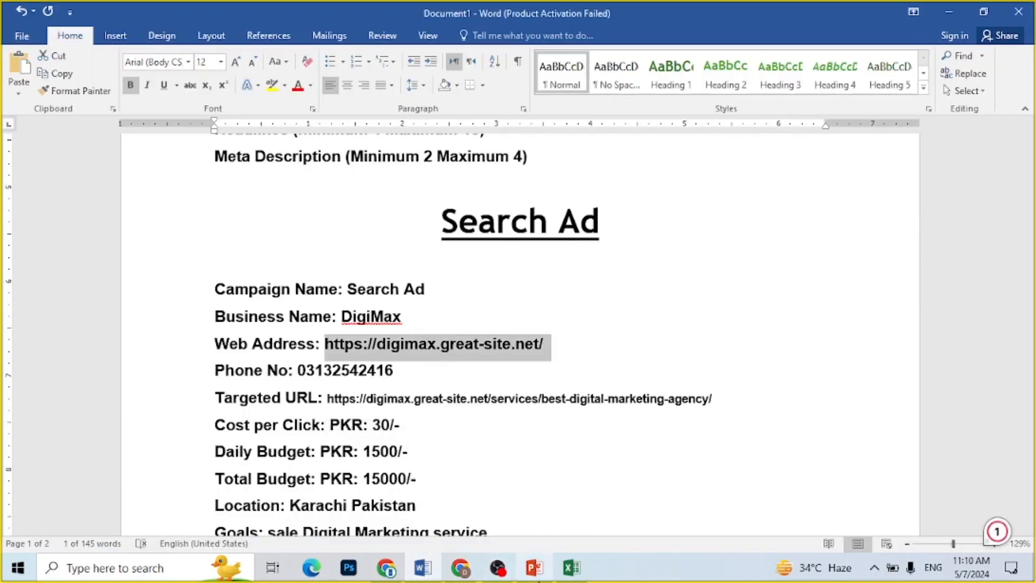
left_click(462, 569)
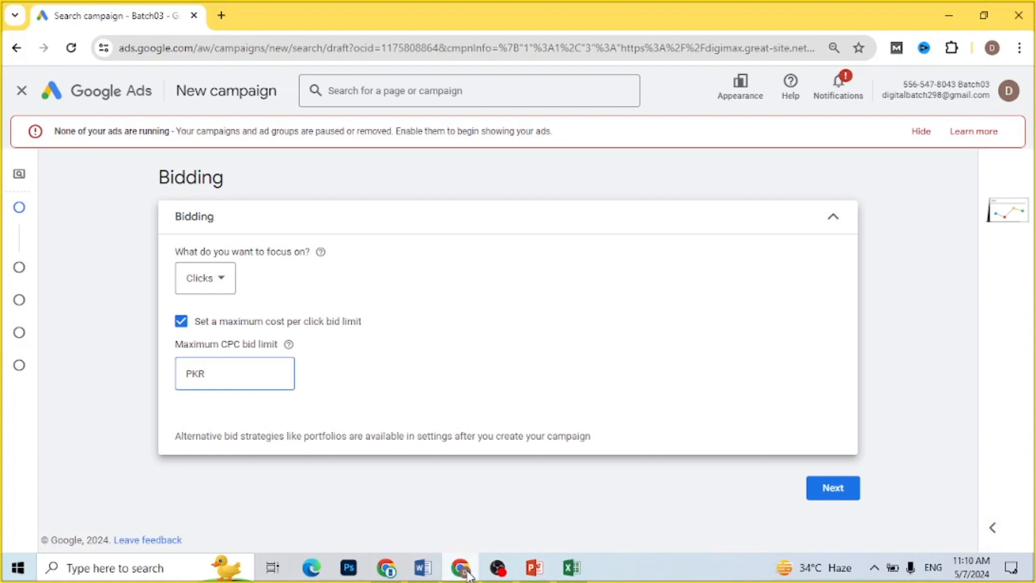
type("30")
left_click(608, 393)
left_click(833, 495)
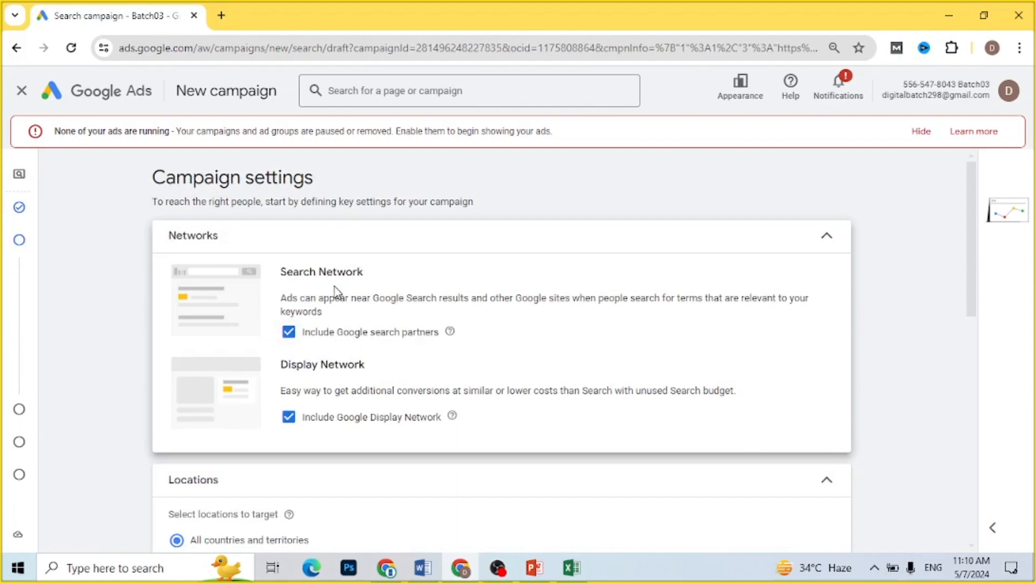
Step: Exclude the Google Display Network and set the targeted location to Karachi, Sindh, Pakistan
left_click(287, 418)
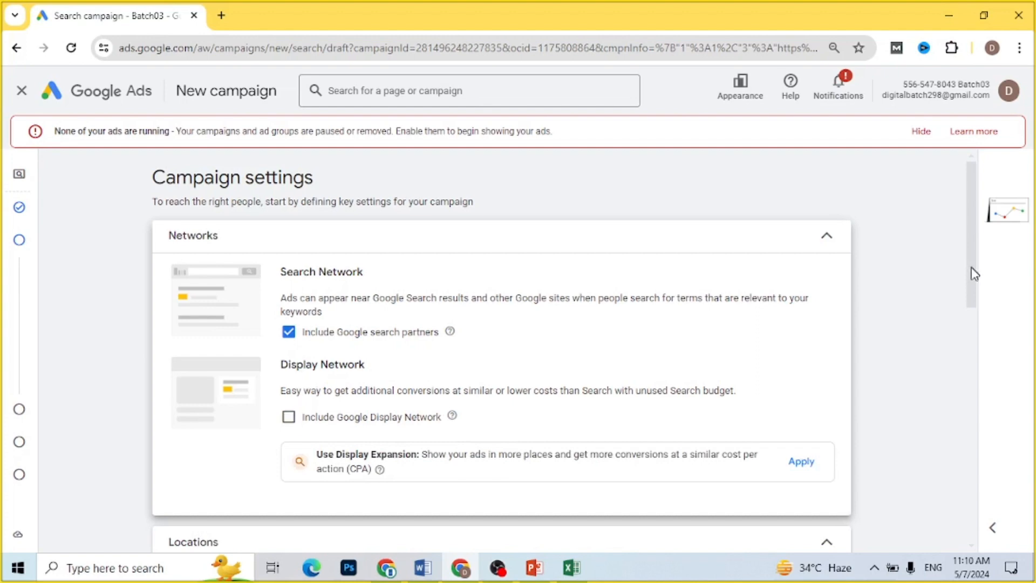
left_click_drag(974, 274, 976, 370)
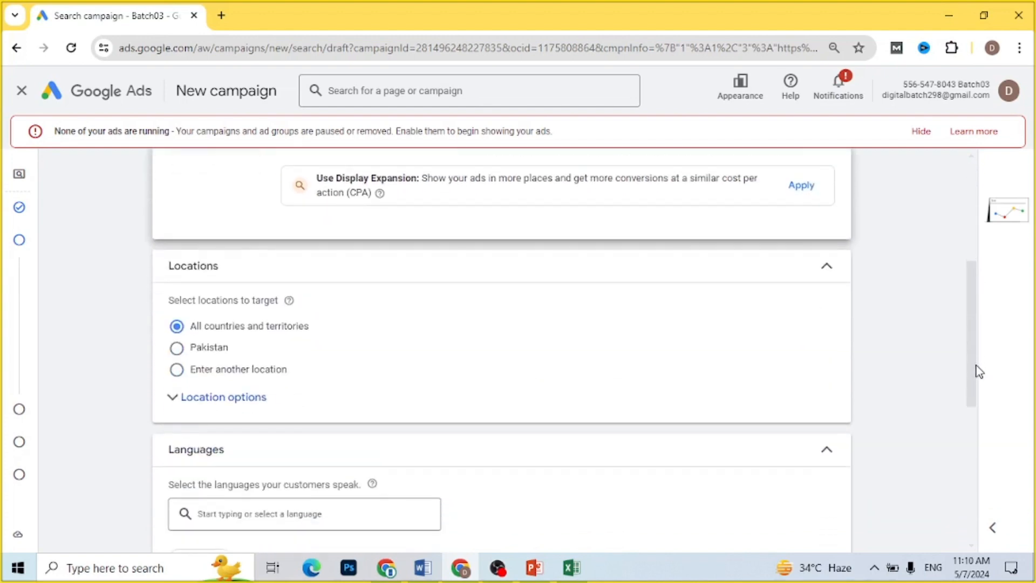
left_click(212, 372)
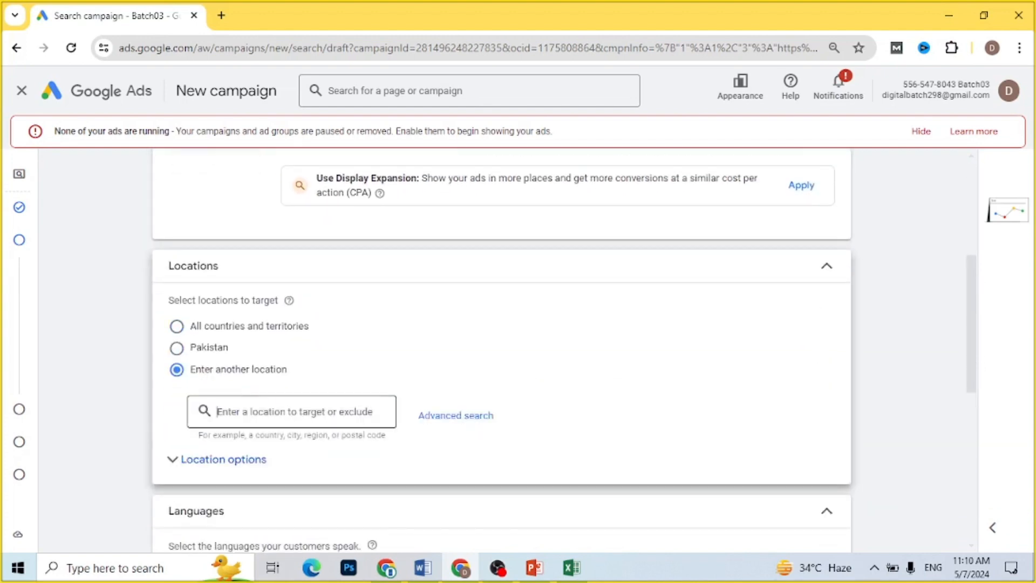
type("Karachi")
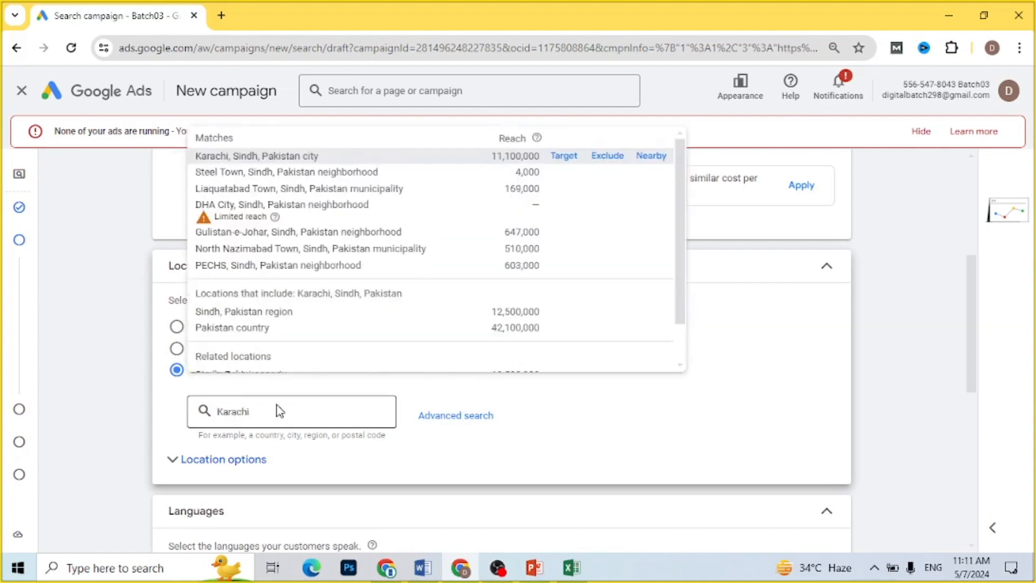
left_click(281, 161)
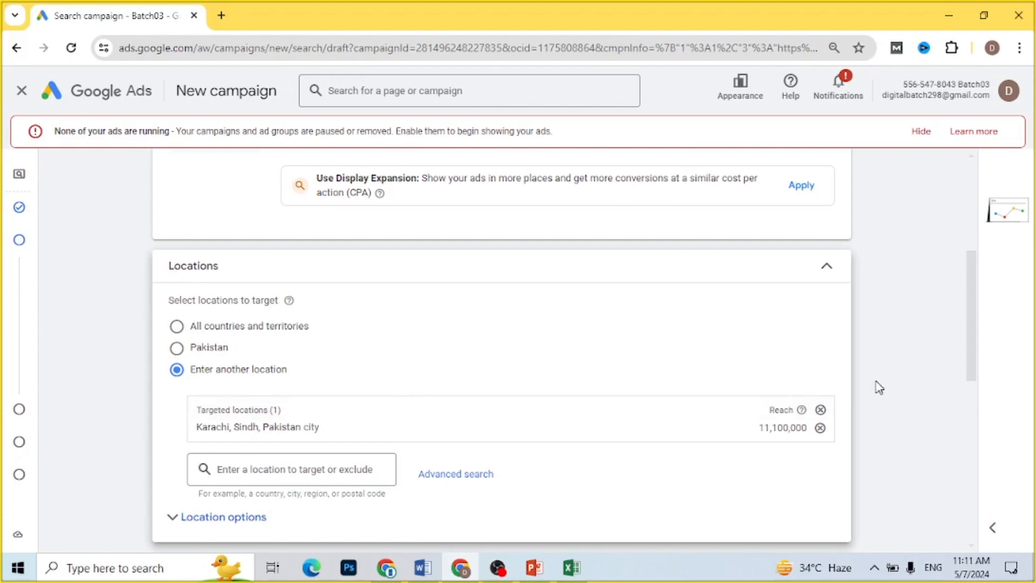
Step: Remove English from the campaign's languages to target all languages
left_click_drag(975, 333, 980, 424)
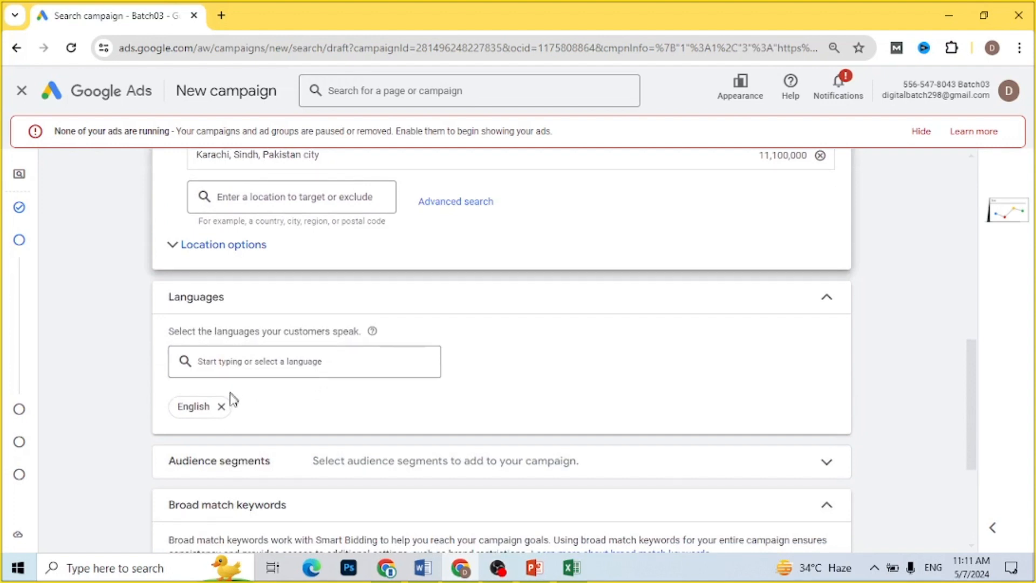
left_click(221, 406)
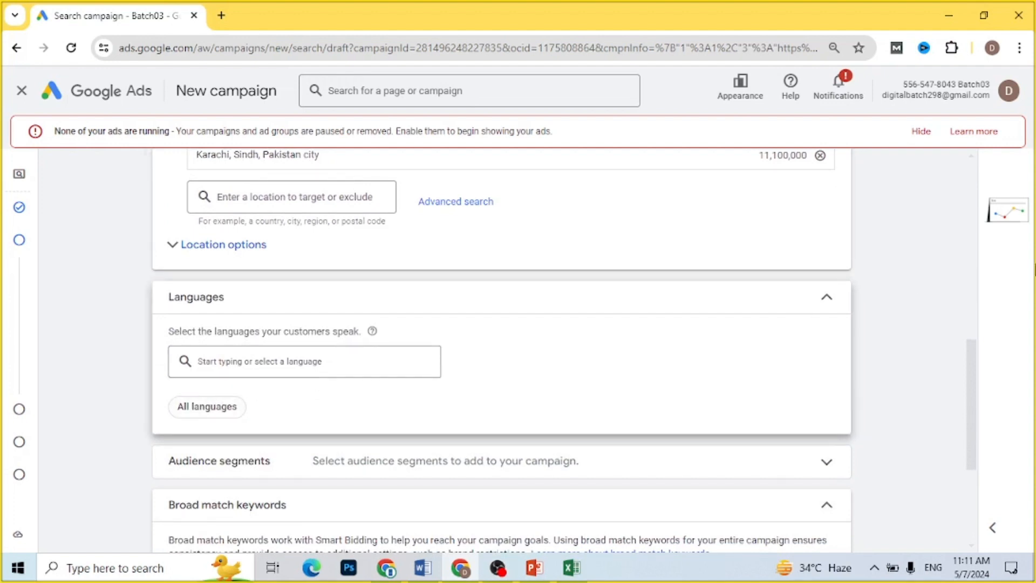
Step: Search the audience segments for "Business" and add the affinity segments Business Professionals and Business Travelers
left_click_drag(973, 365, 973, 390)
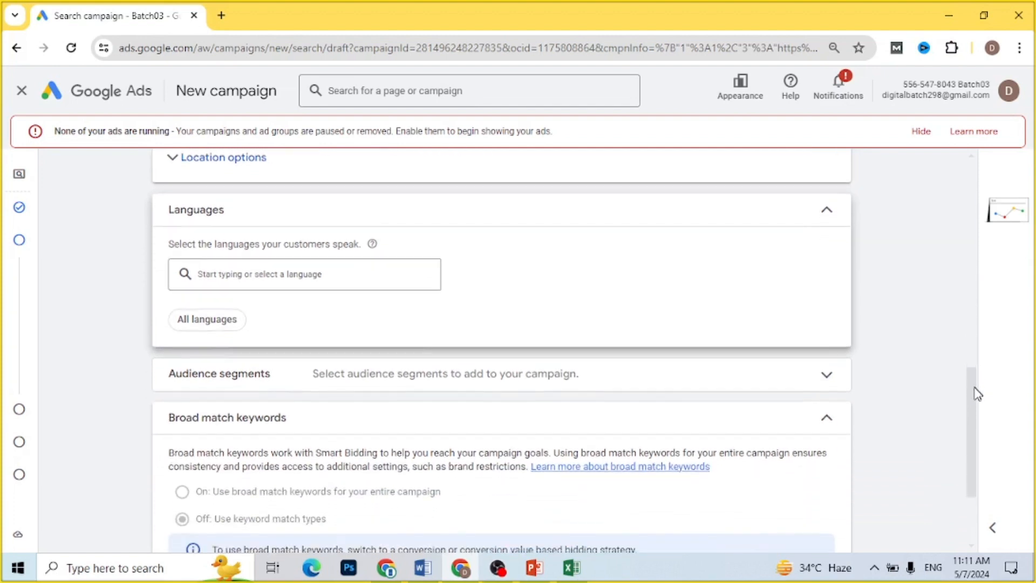
left_click(825, 376)
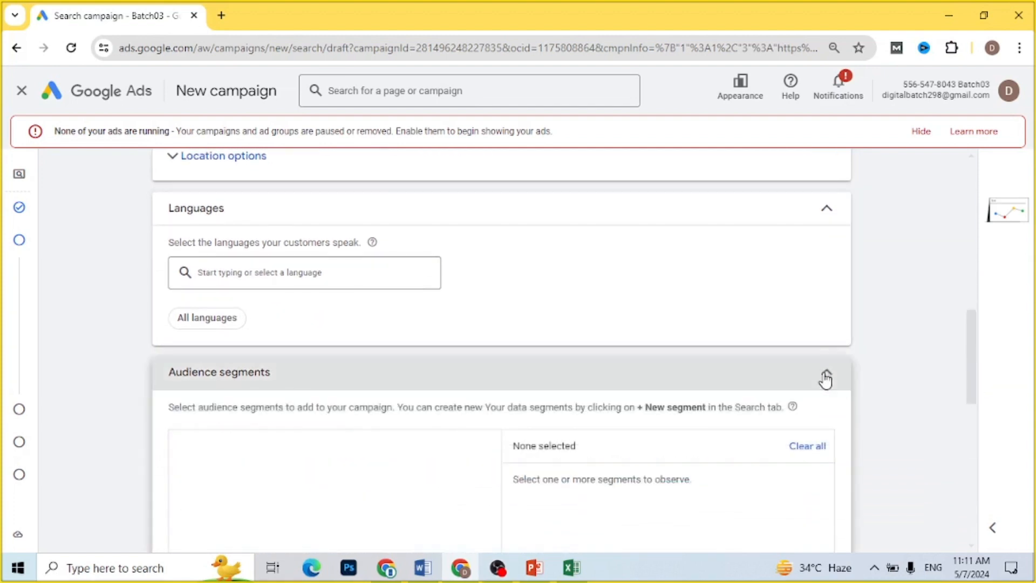
left_click_drag(975, 347, 985, 387)
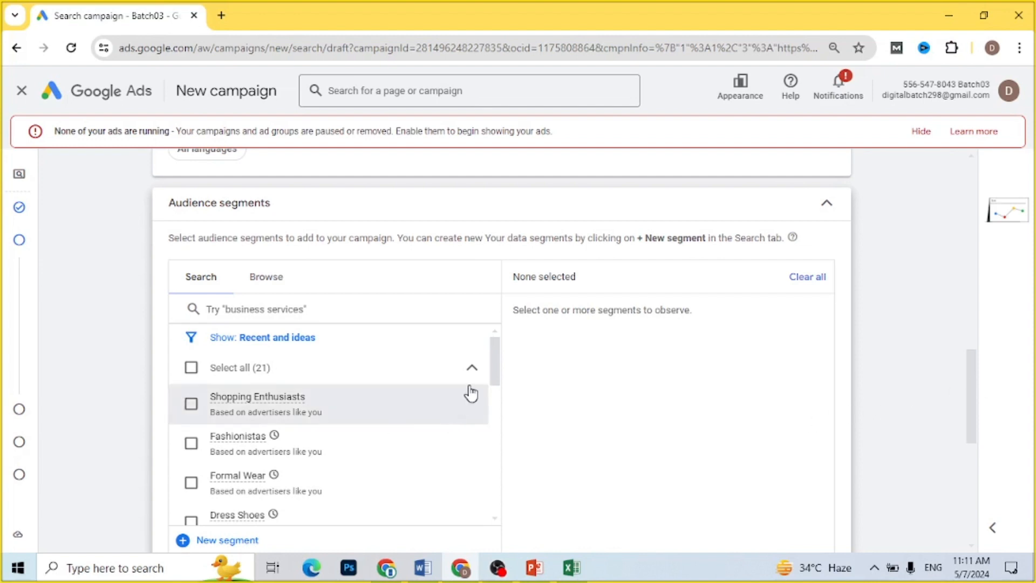
left_click(198, 309)
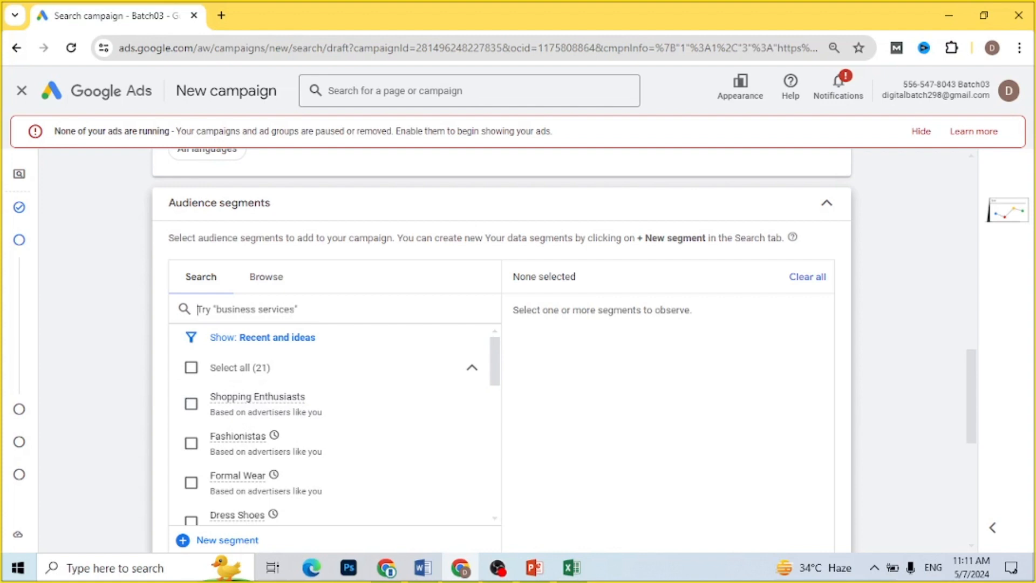
type("B")
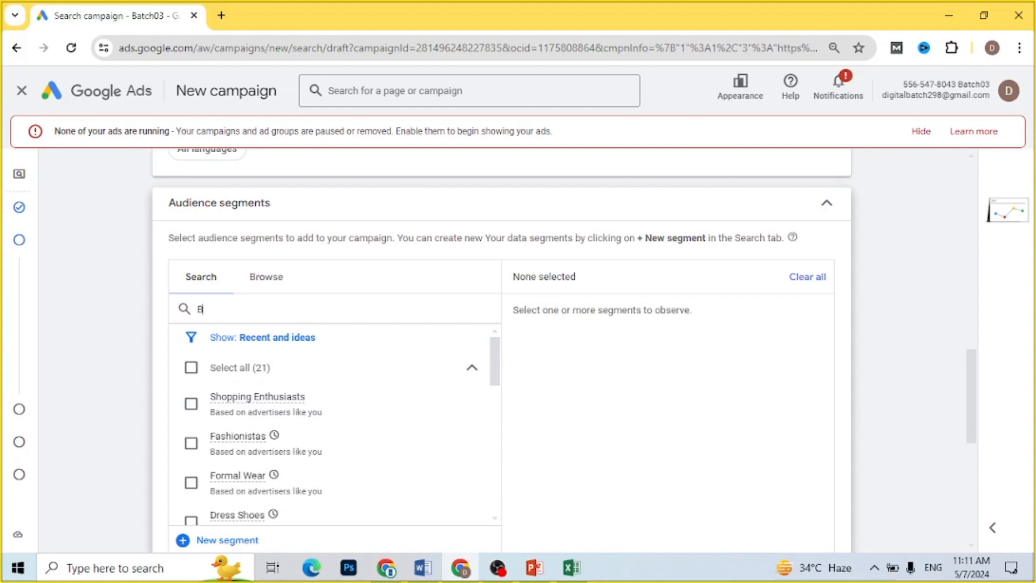
type("usiness")
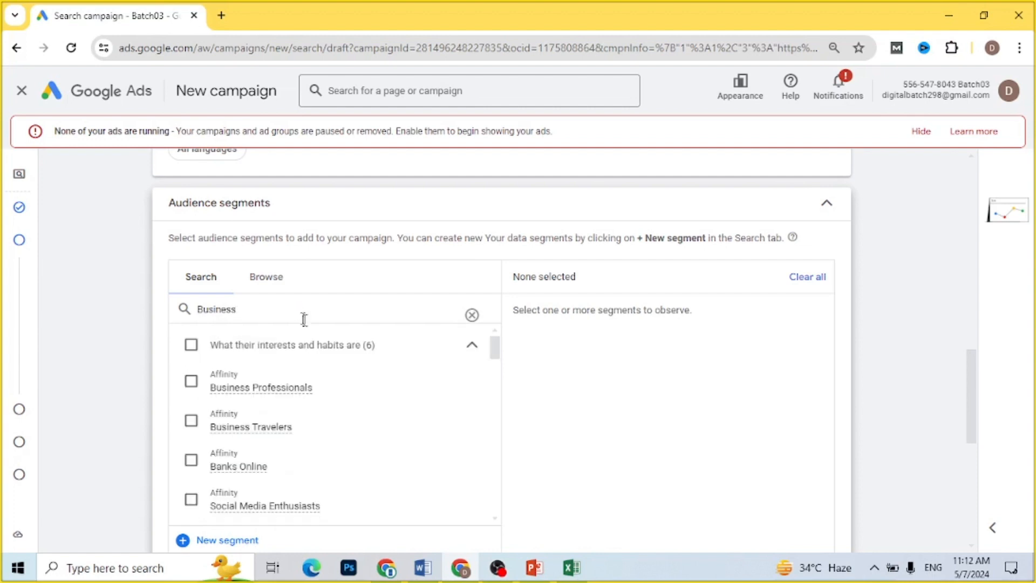
left_click(191, 381)
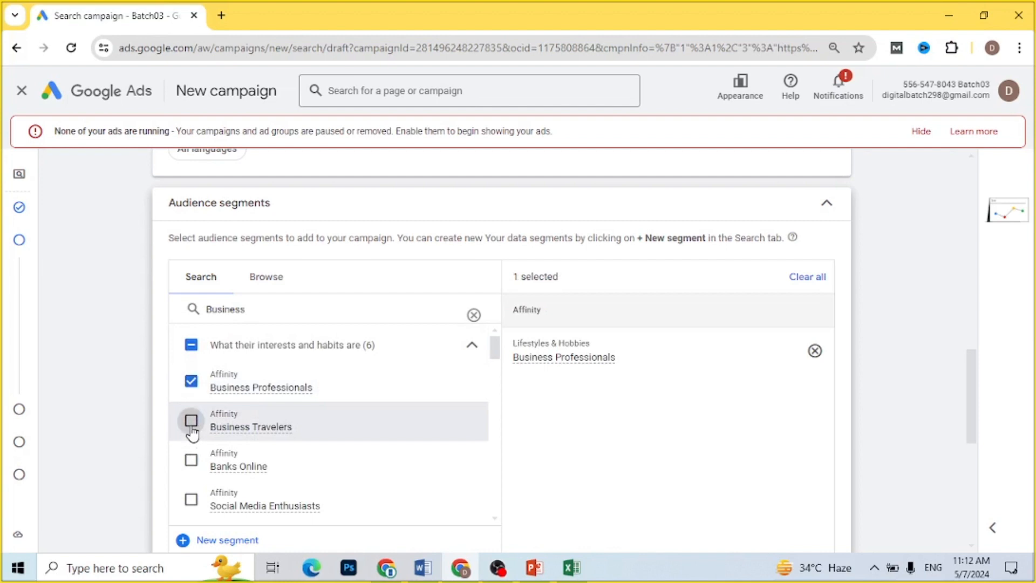
left_click(192, 426)
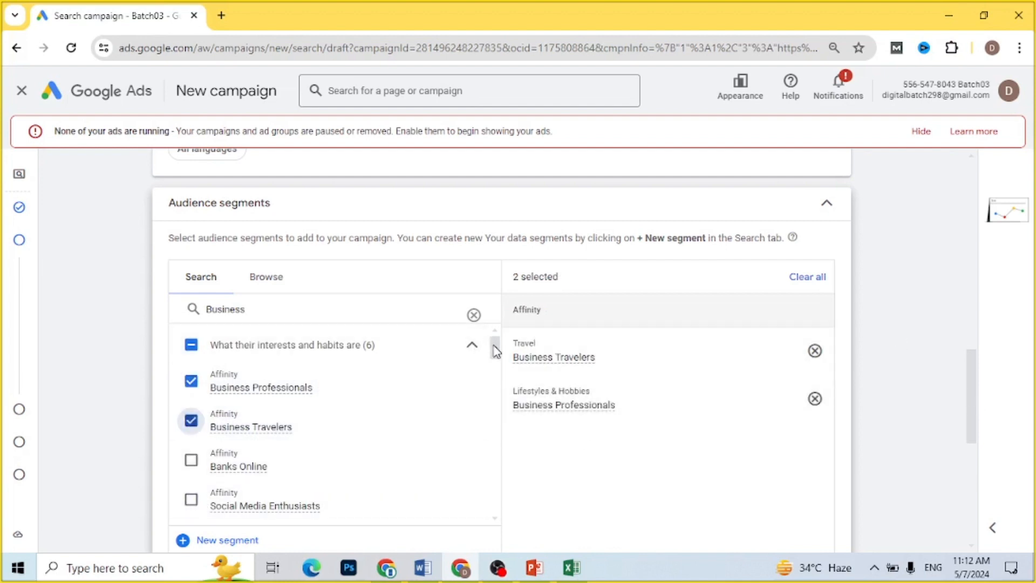
Step: Add the in-market segments Business Services, Business Financial Services, Business & Industrial Products, Business & Productivity Software, and Accounting Software
left_click_drag(493, 345, 499, 379)
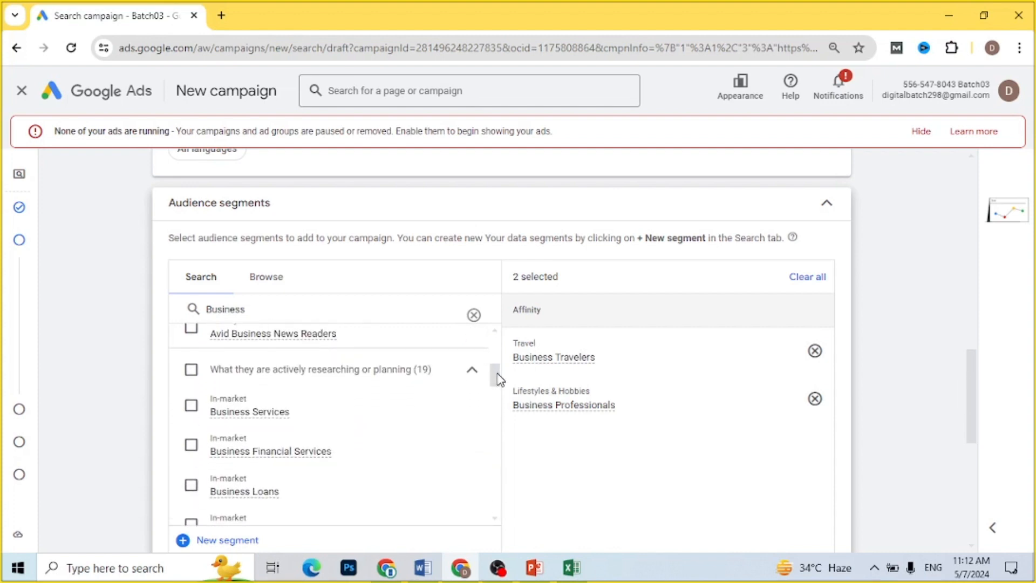
left_click(191, 406)
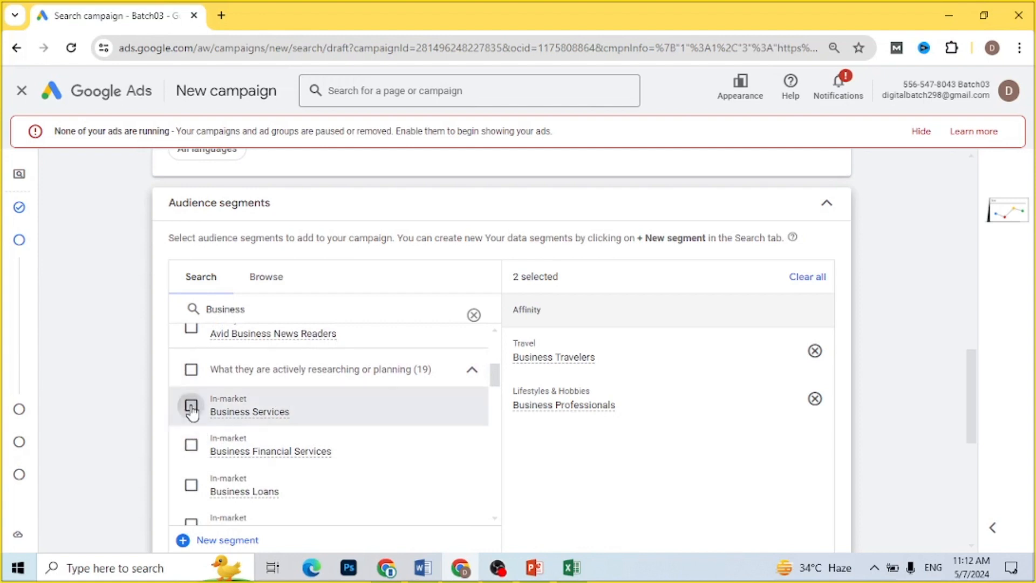
left_click(192, 446)
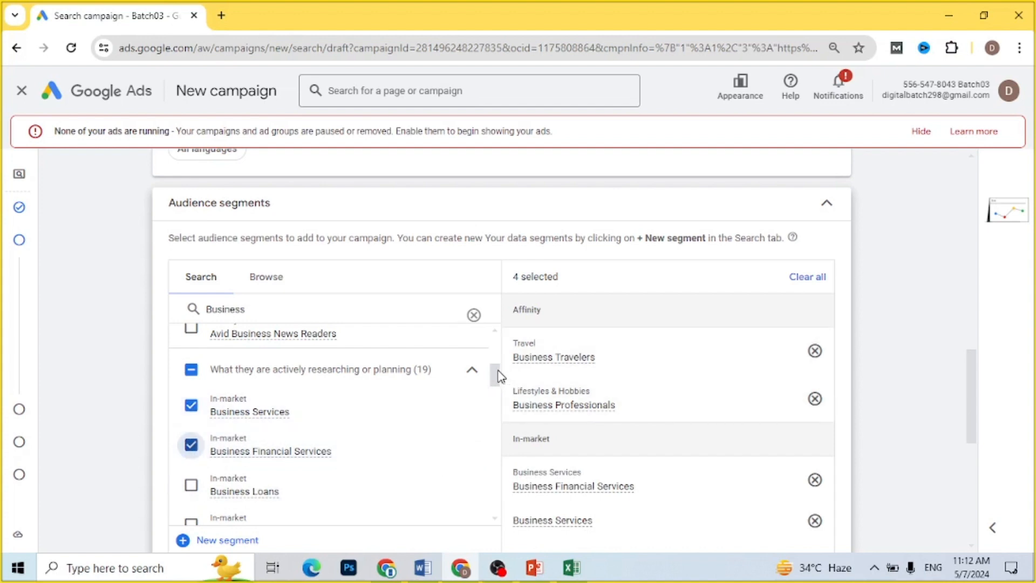
left_click_drag(494, 373, 497, 397)
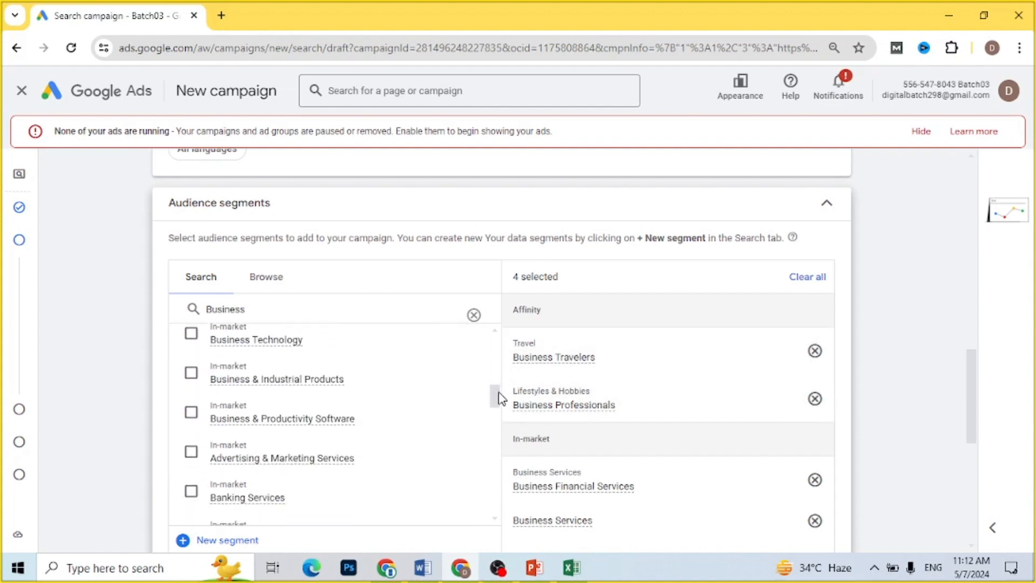
left_click(187, 372)
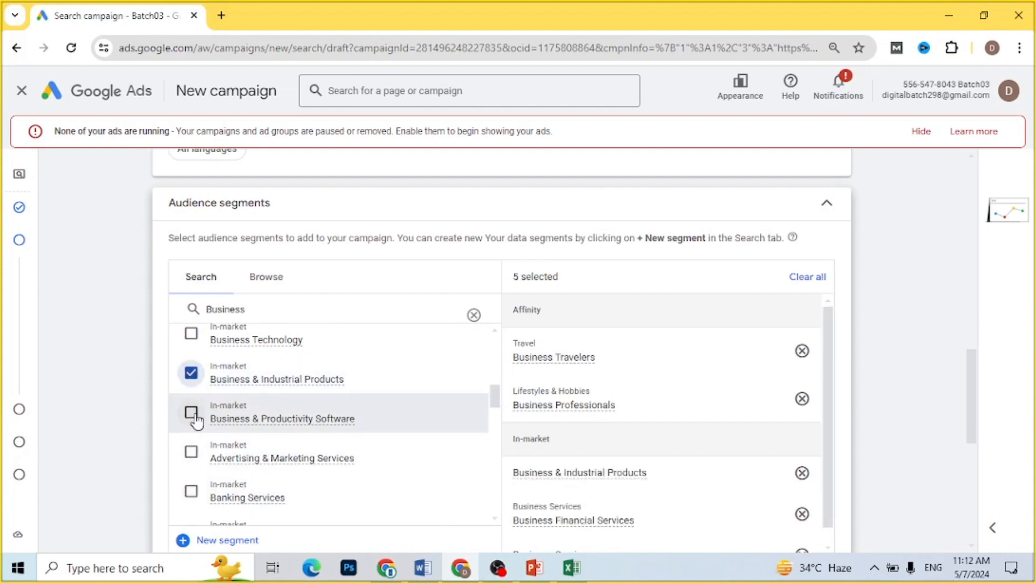
left_click(194, 414)
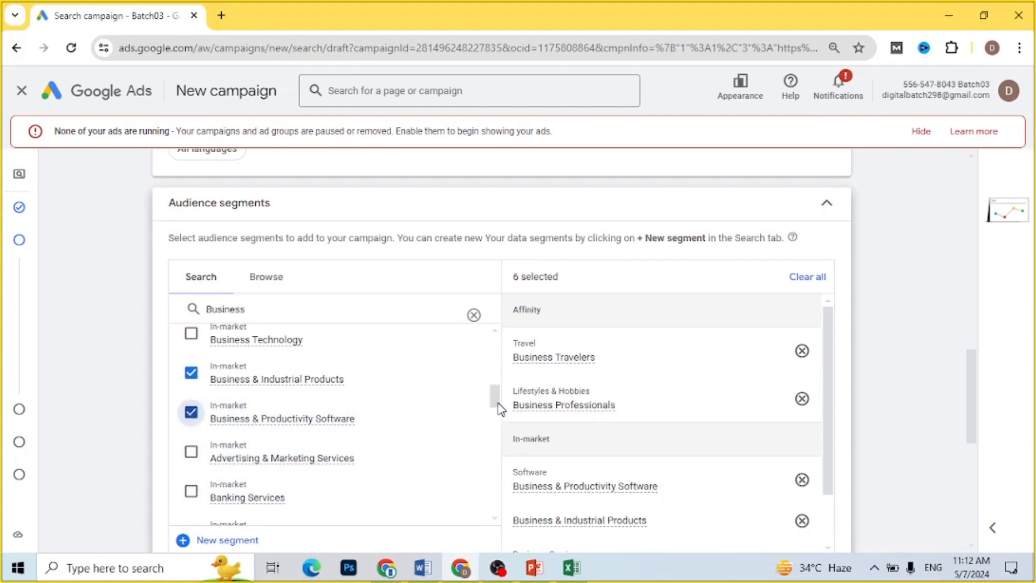
left_click_drag(498, 404, 502, 422)
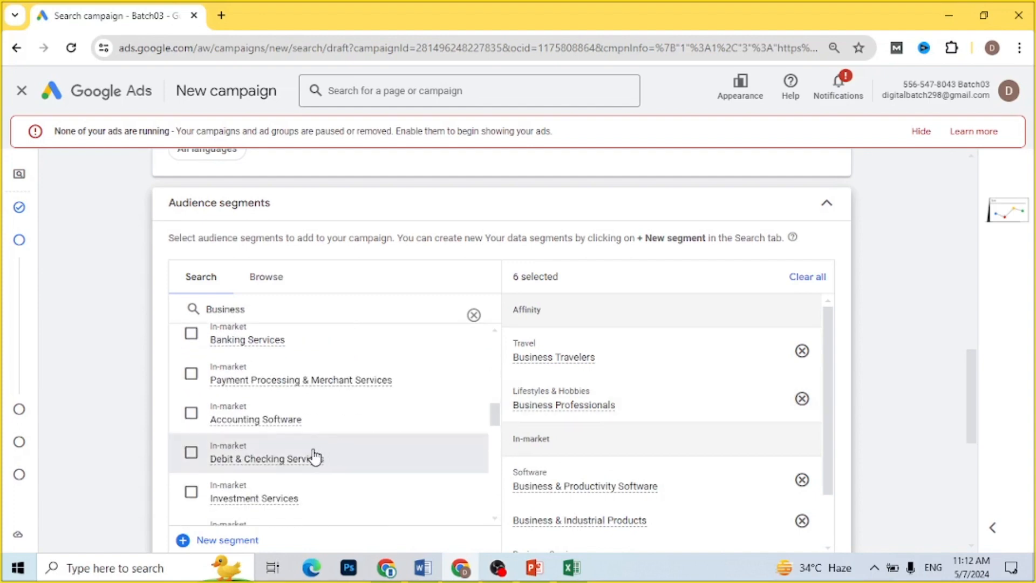
left_click(192, 414)
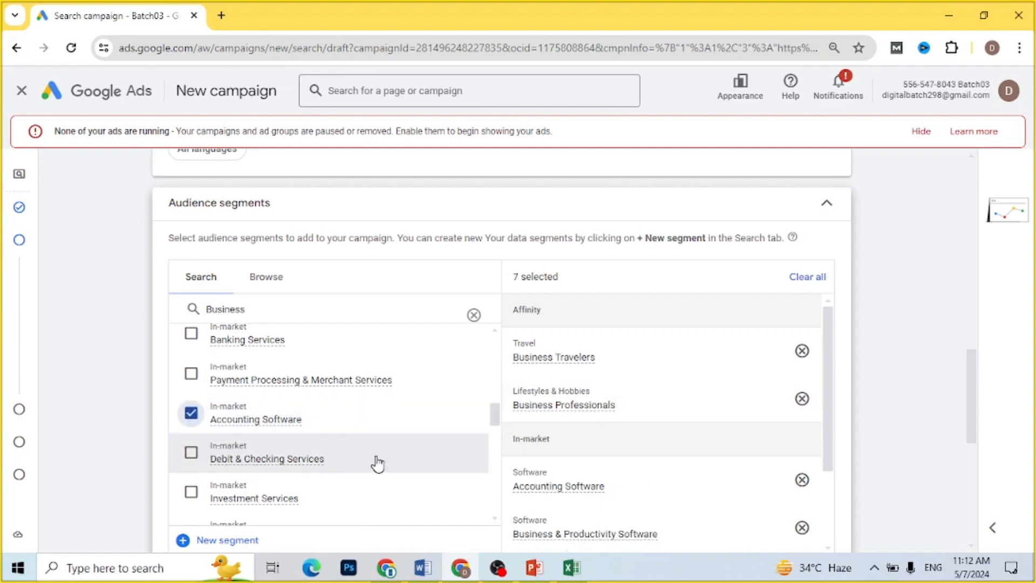
Step: Add the detailed demographics segments Hospitality Industry, Real Estate Industry and Healthcare Industry to the campaign's audience
left_click_drag(492, 416, 496, 443)
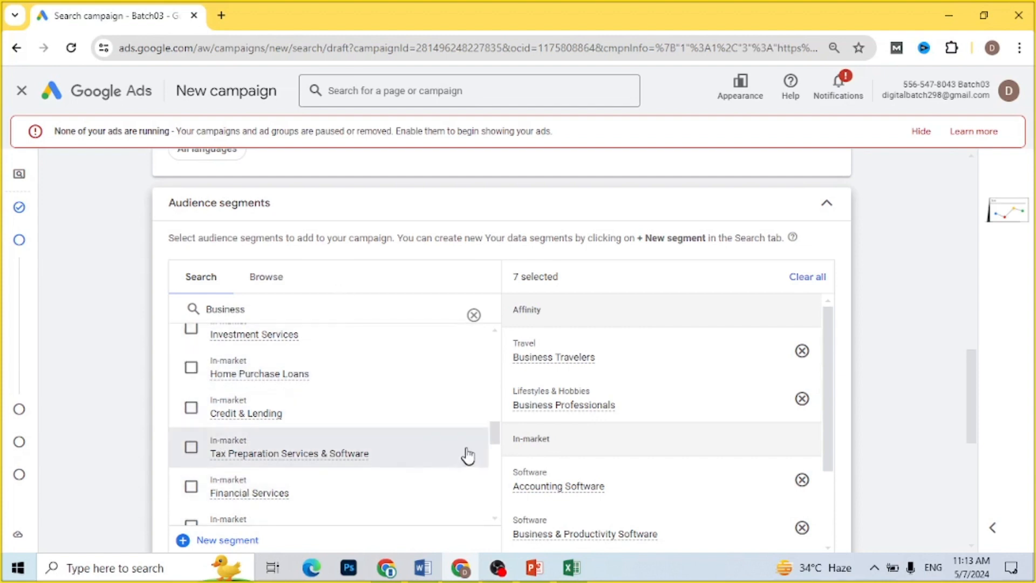
left_click_drag(493, 435, 500, 454)
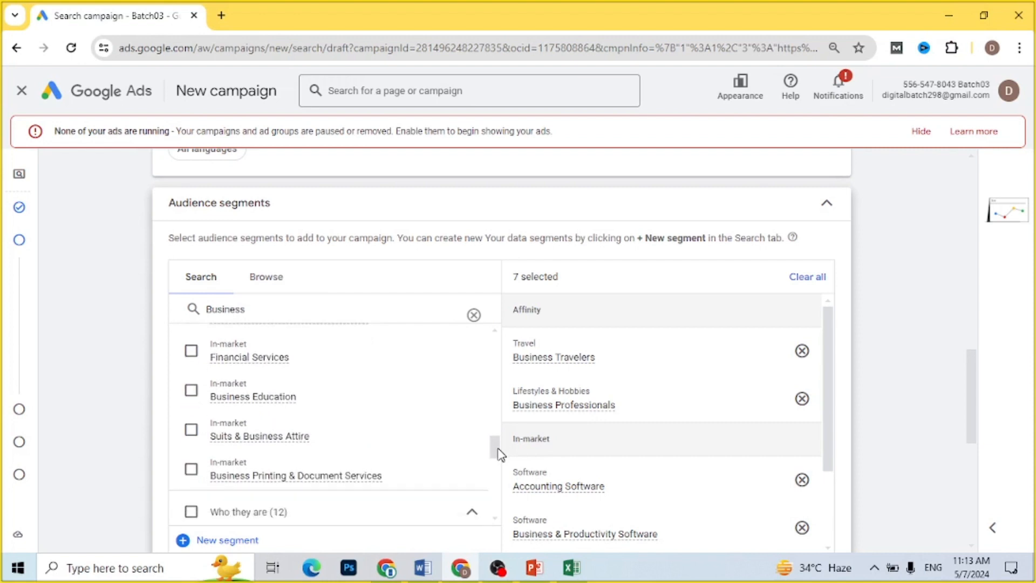
scroll(500, 455, "down", 1)
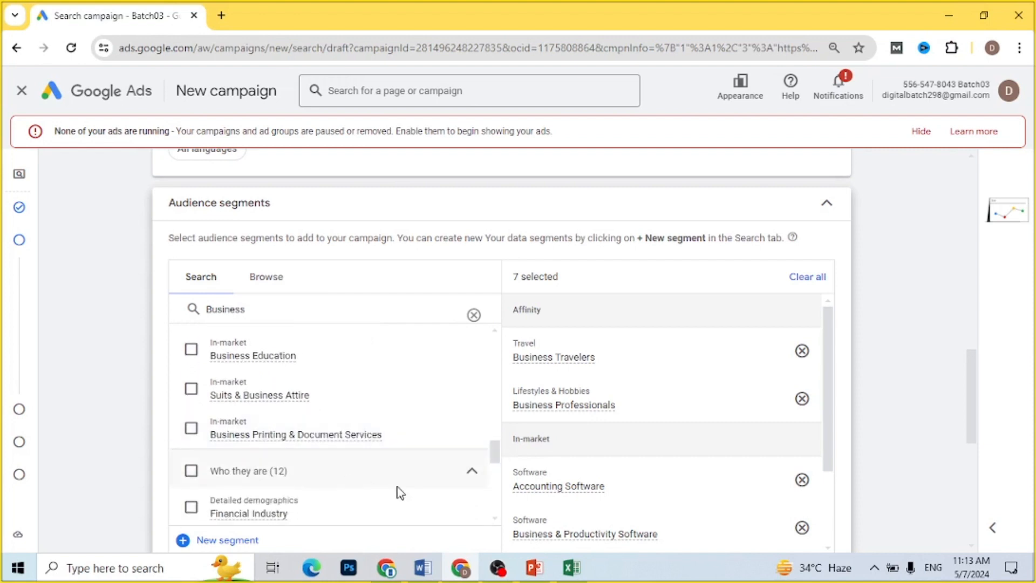
left_click_drag(497, 459, 498, 472)
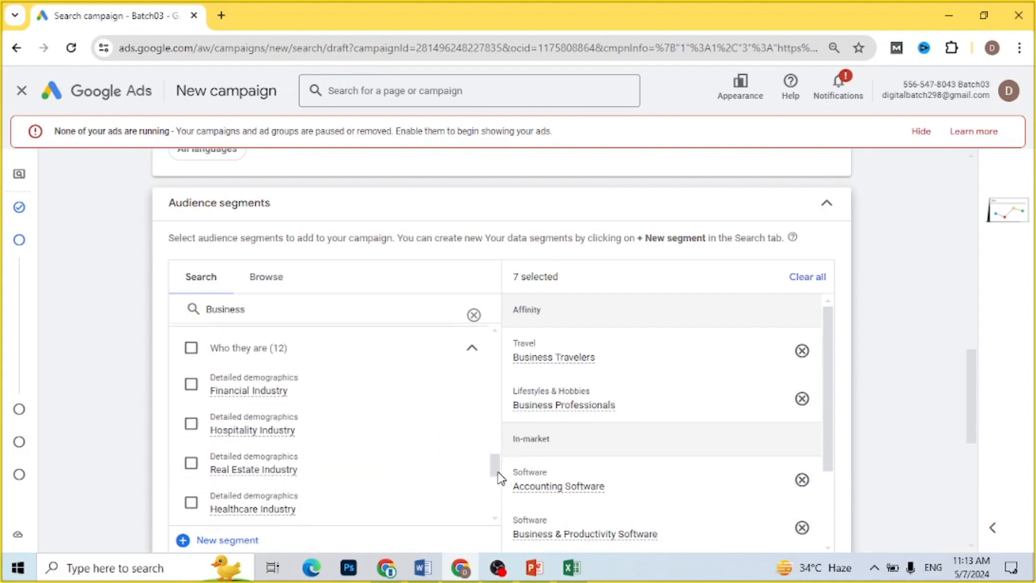
left_click(191, 423)
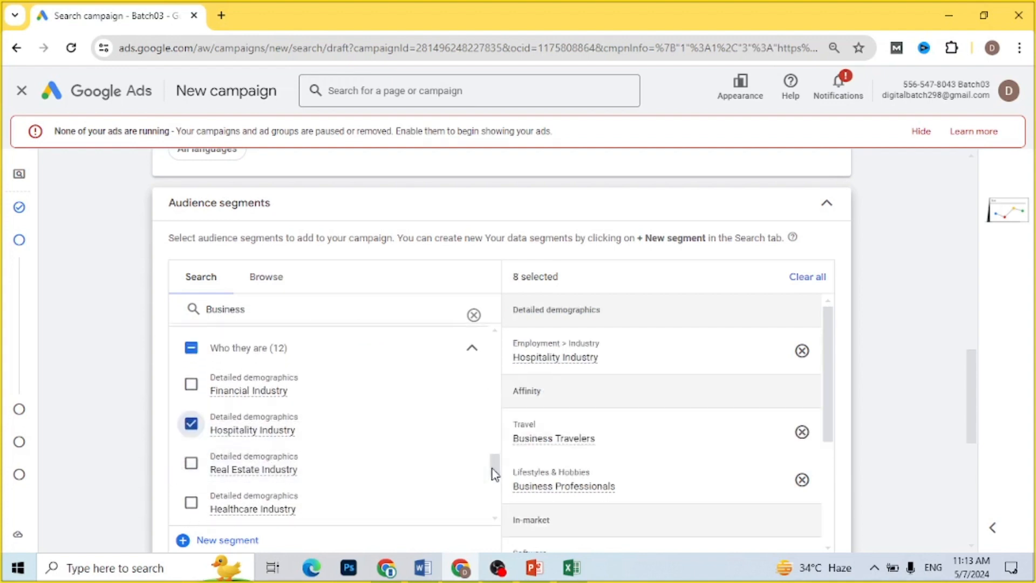
scroll(495, 474, "down", 1)
left_click(189, 402)
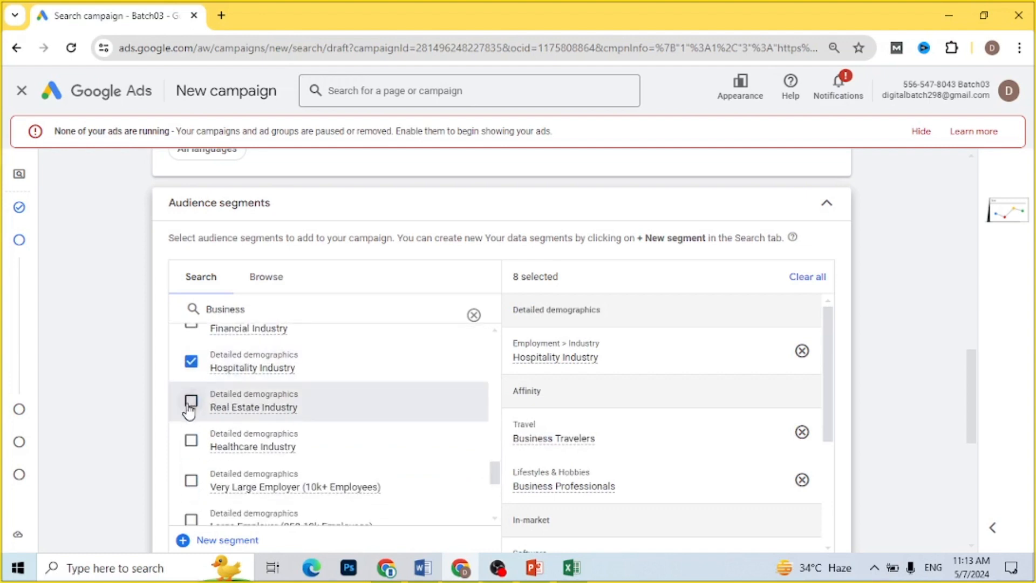
left_click(193, 441)
Step: Add the company-size segments Very Large Employer (10k+ Employees), Large Employer (250-10k Employees) and Small Employer (1-249 Employees)
left_click_drag(493, 484, 496, 496)
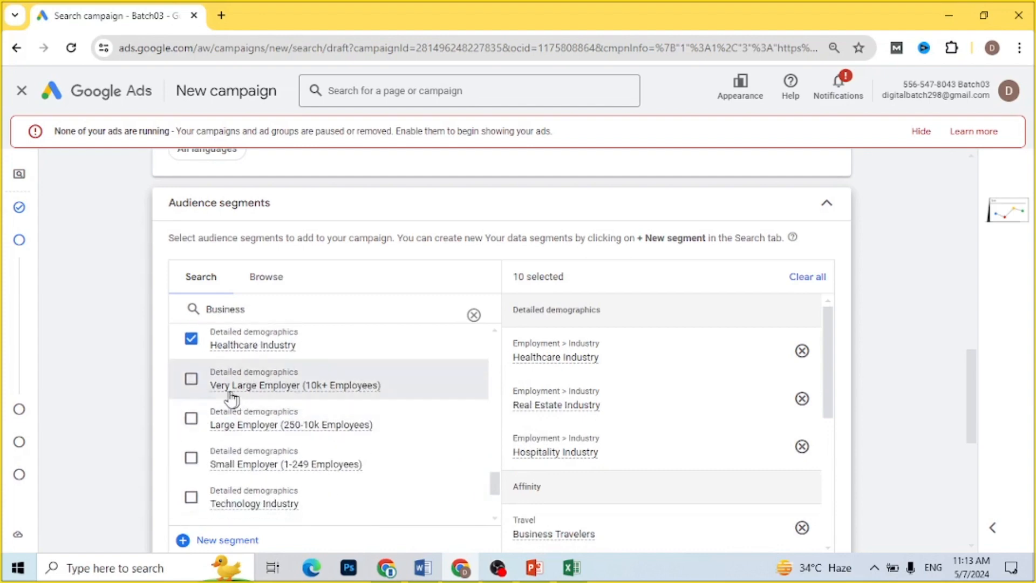
left_click(190, 379)
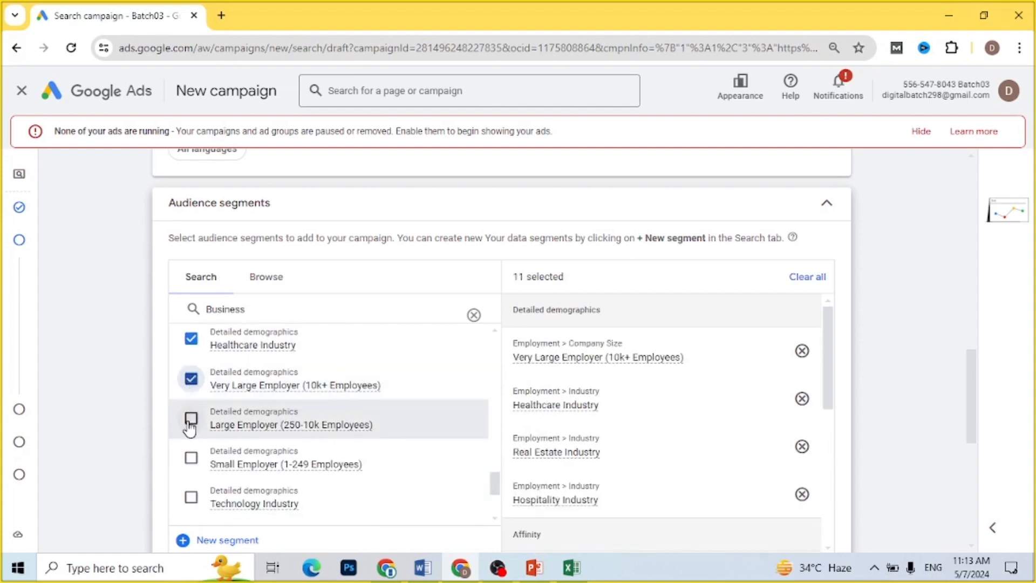
left_click(191, 419)
left_click(191, 460)
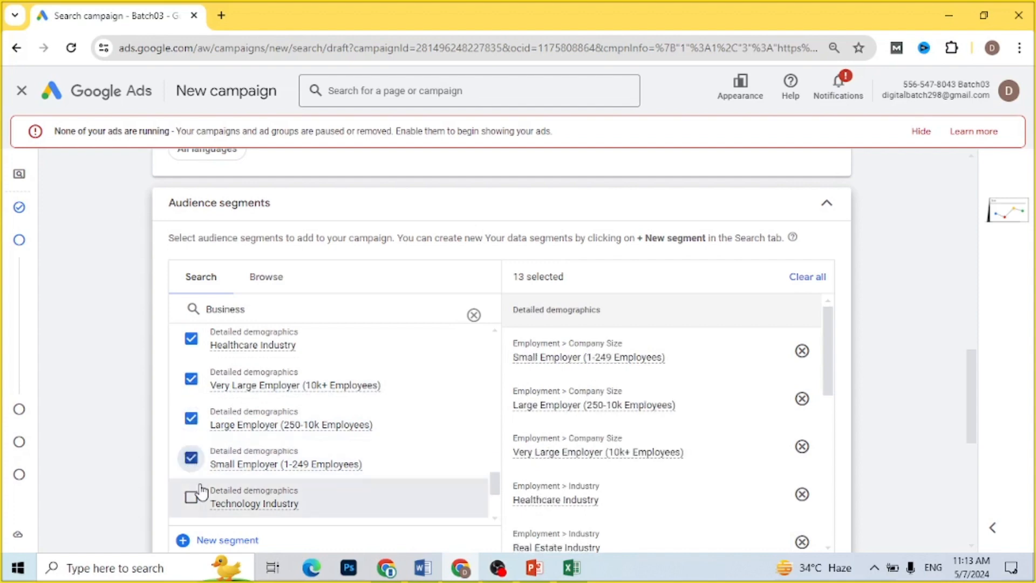
Step: Add the detailed demographics segments Technology Industry, Construction Industry, Education Sector, Manufacturing Industry and Homeowners, and review the selected segments
left_click(192, 497)
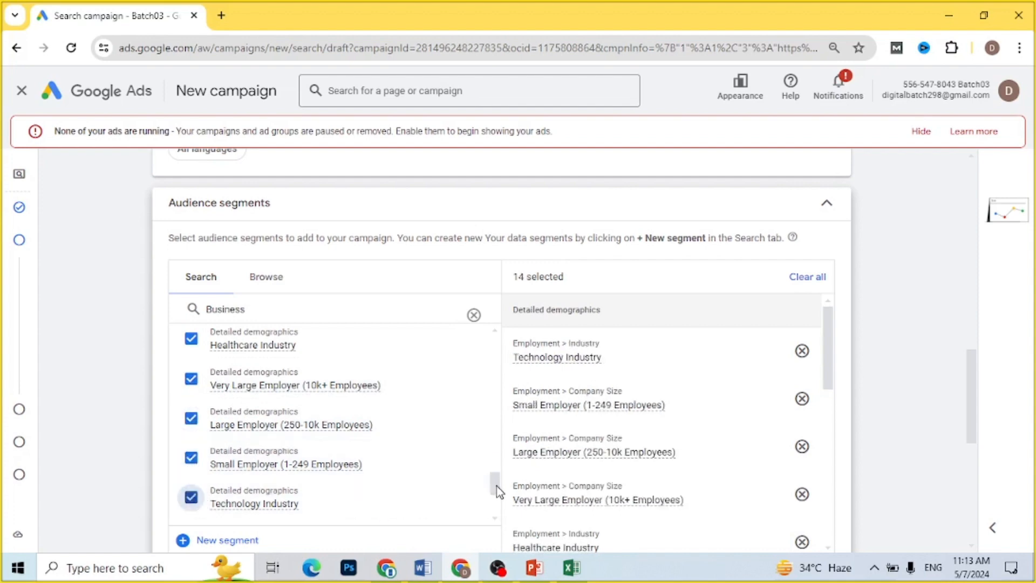
left_click_drag(494, 485, 499, 506)
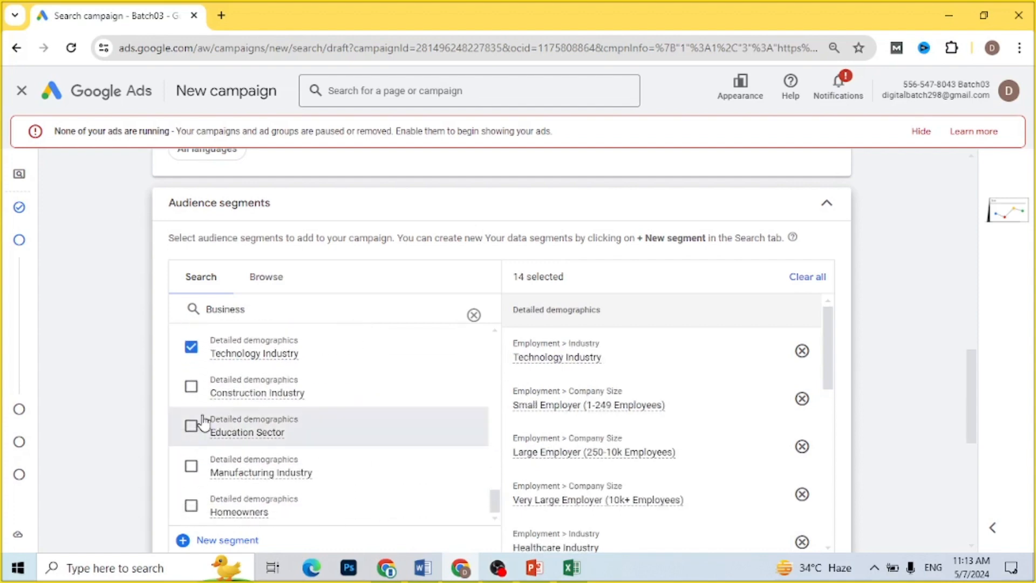
left_click(191, 387)
left_click(191, 466)
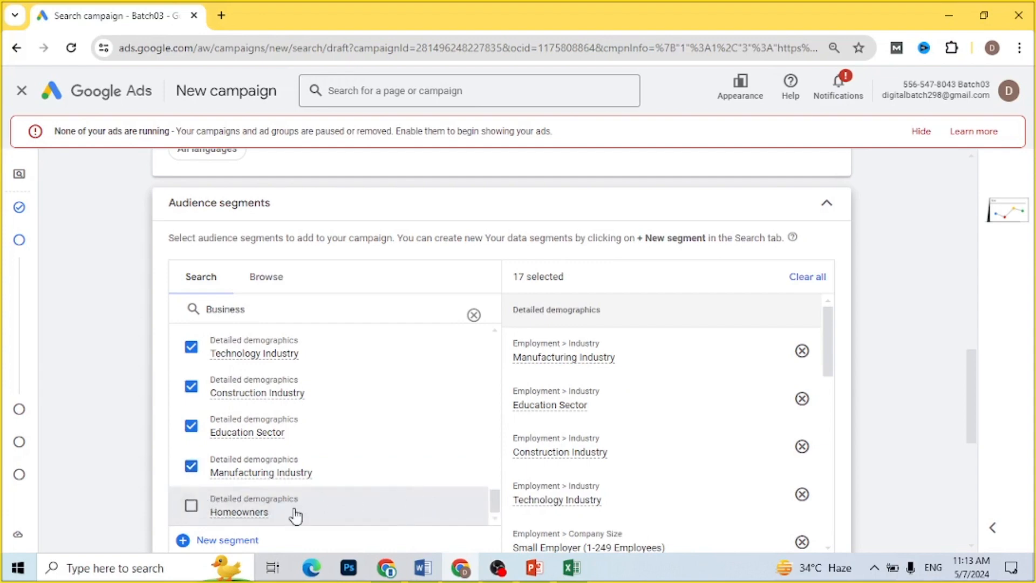
left_click(191, 505)
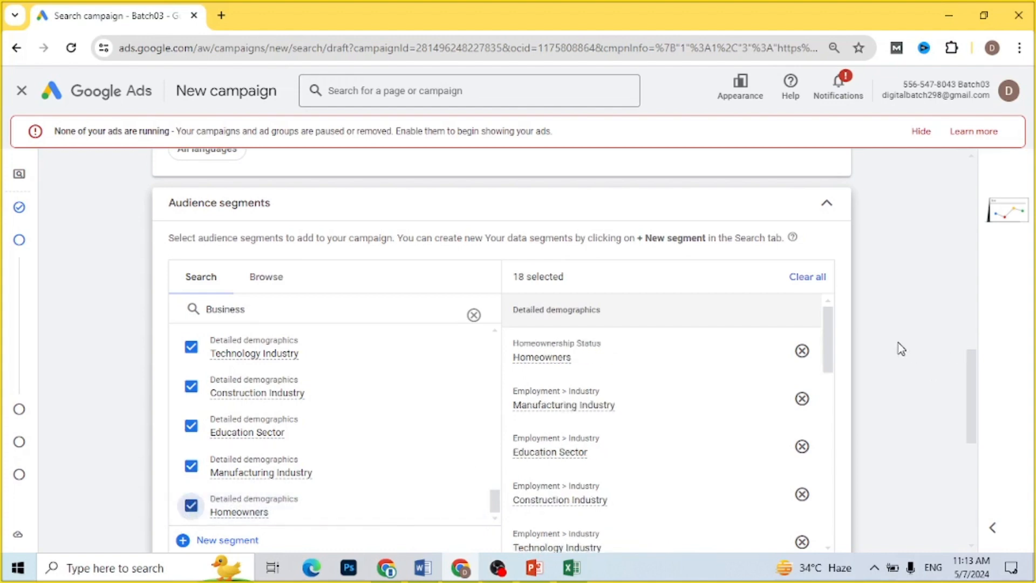
left_click_drag(827, 359, 847, 465)
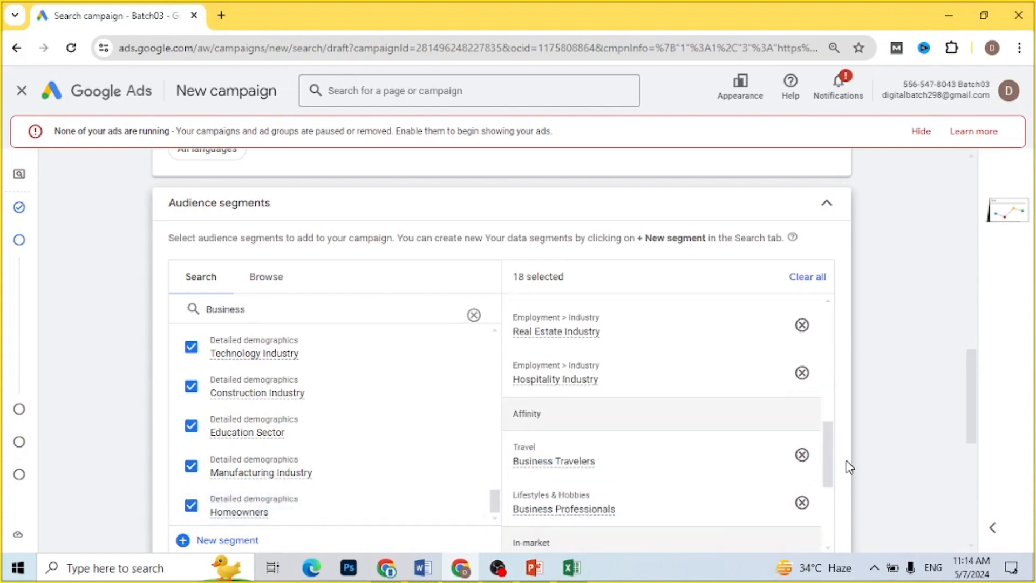
Step: Set the campaign's start date to May 8, 2024 and its end date to May 18, 2024
left_click_drag(971, 419, 973, 472)
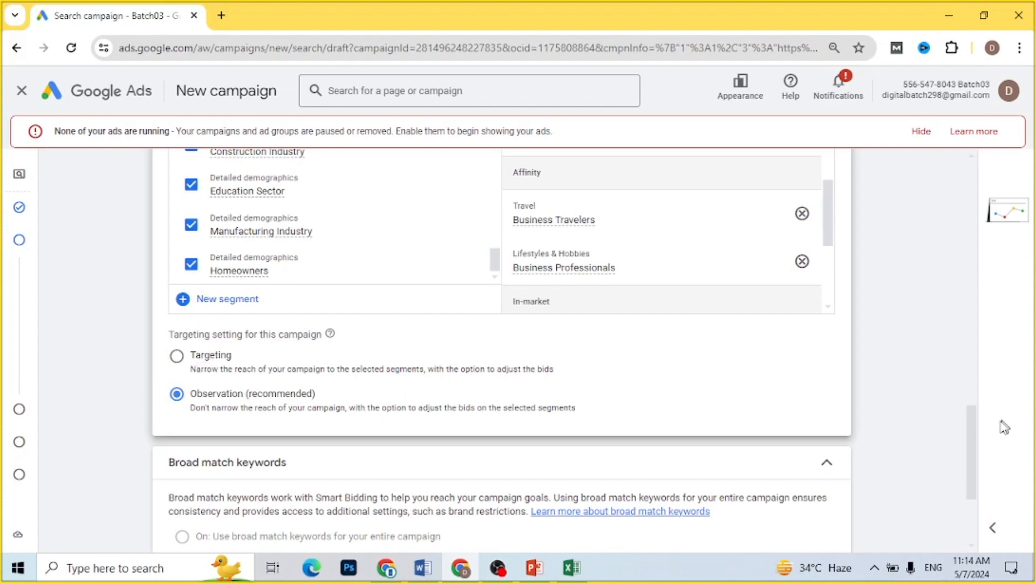
left_click_drag(970, 435, 974, 479)
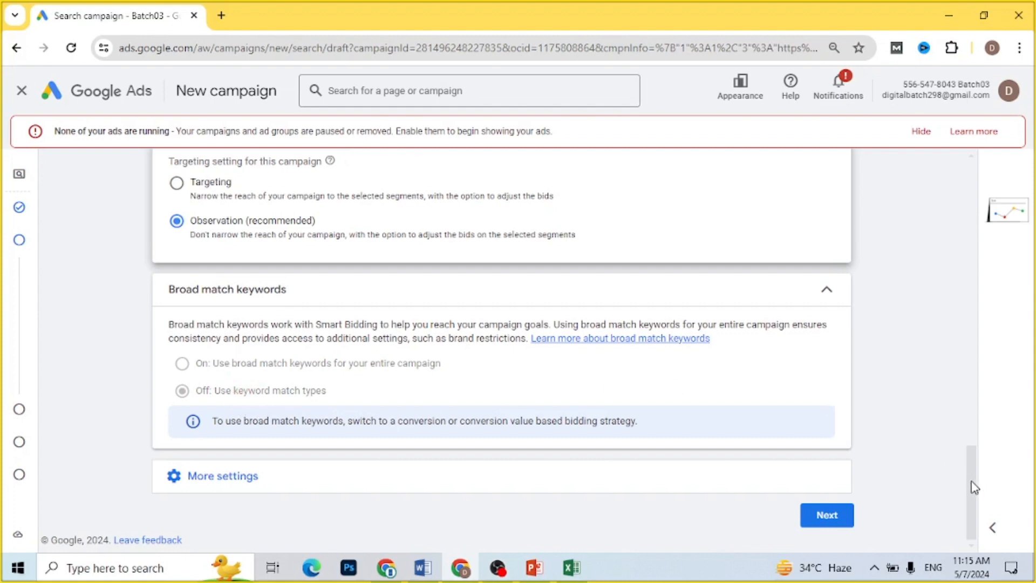
left_click(231, 477)
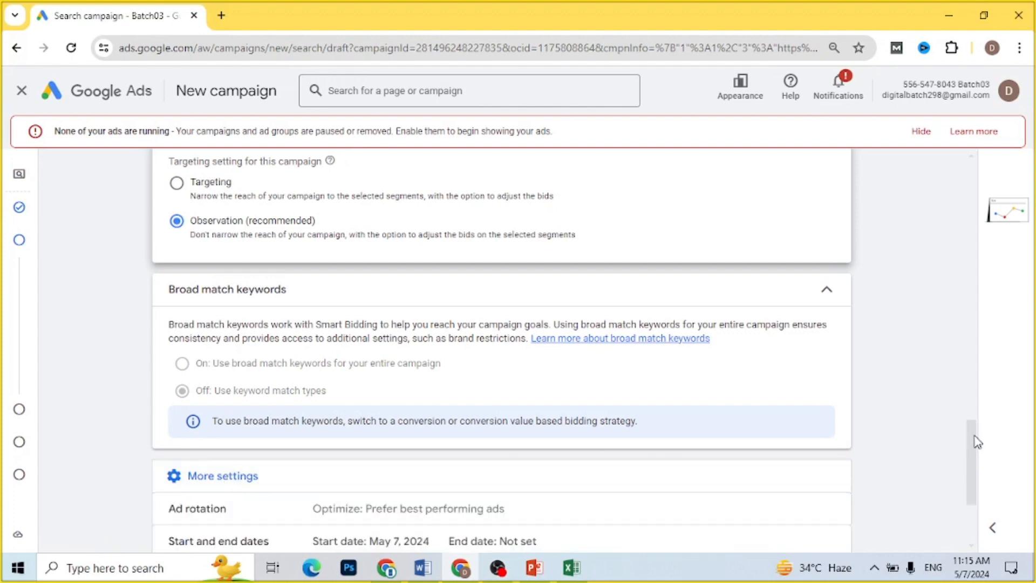
left_click_drag(973, 442, 976, 481)
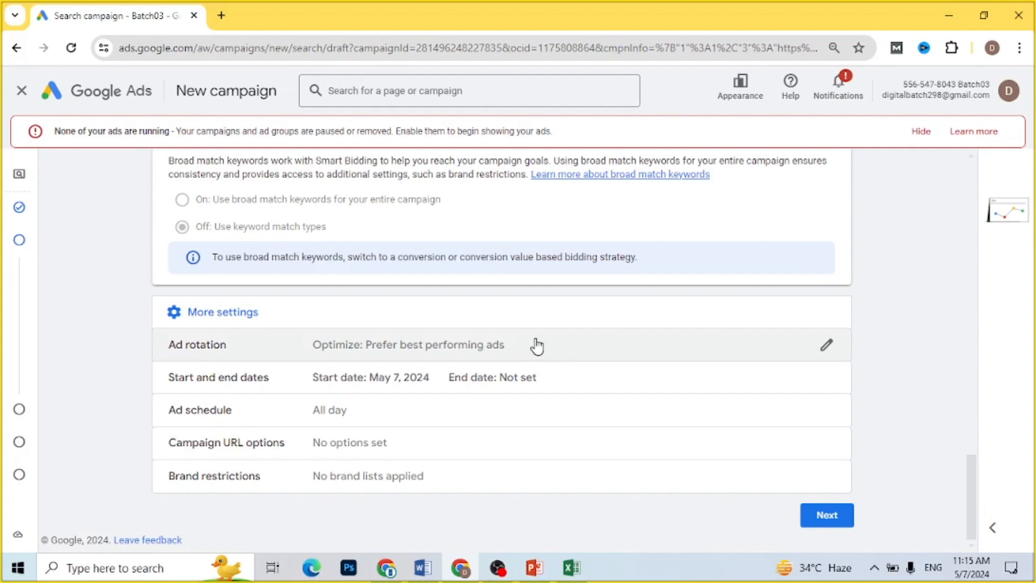
left_click(502, 378)
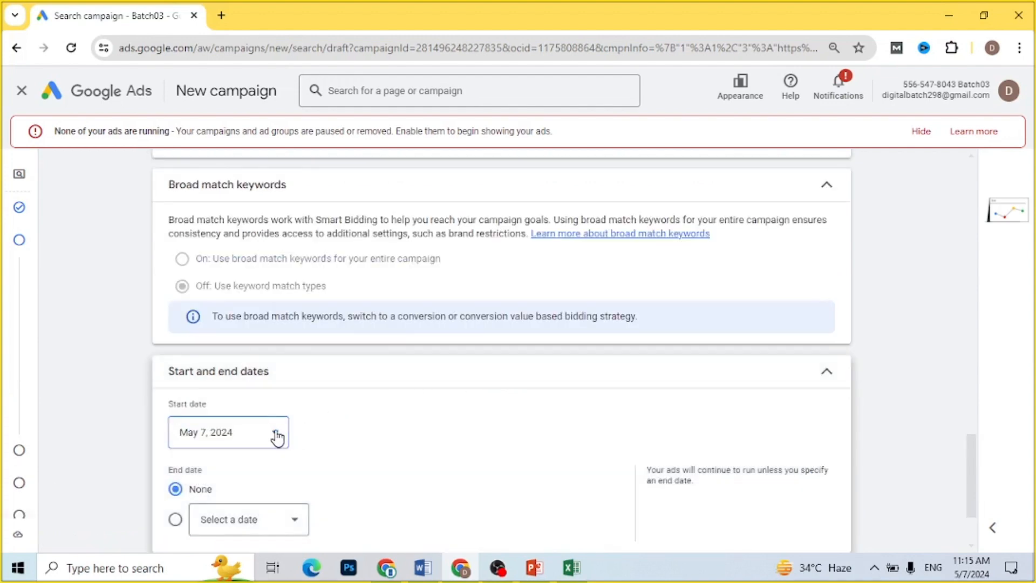
left_click(279, 437)
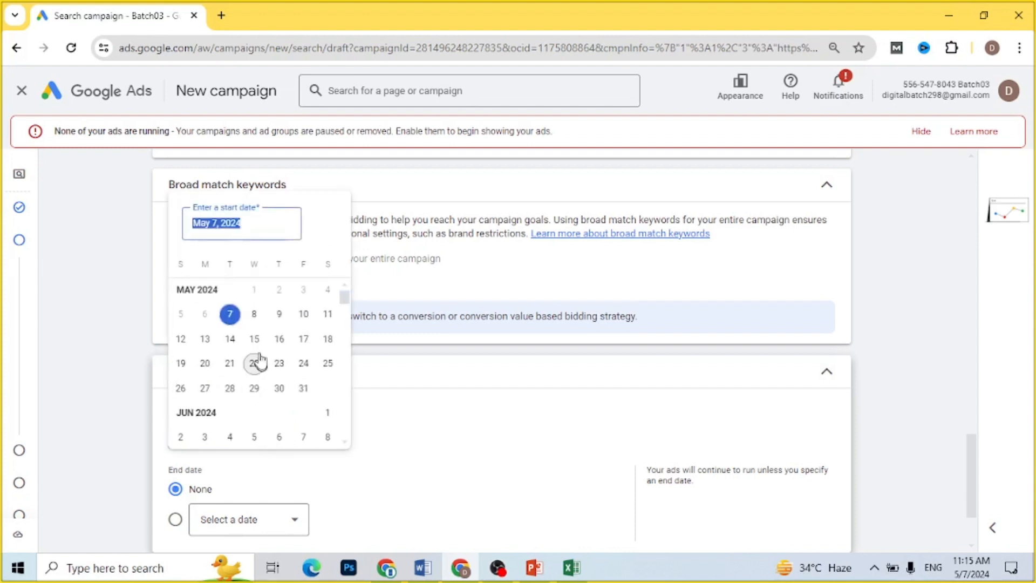
left_click(254, 316)
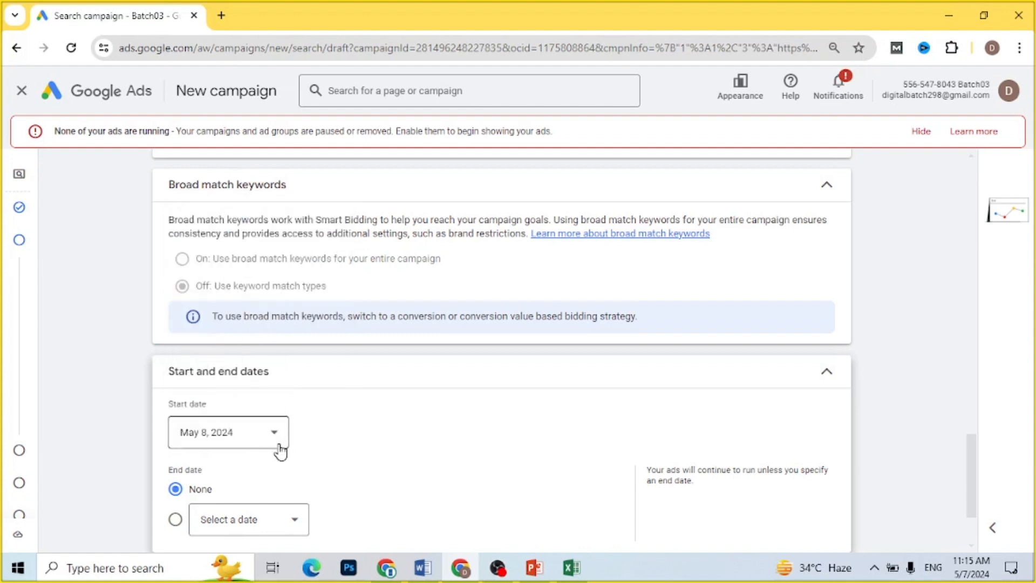
left_click(300, 529)
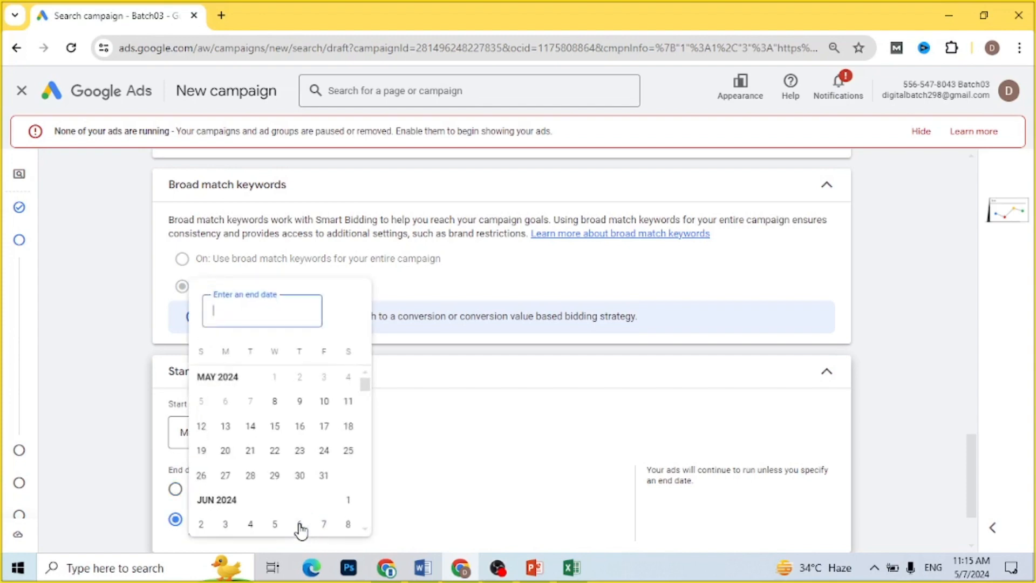
left_click(347, 426)
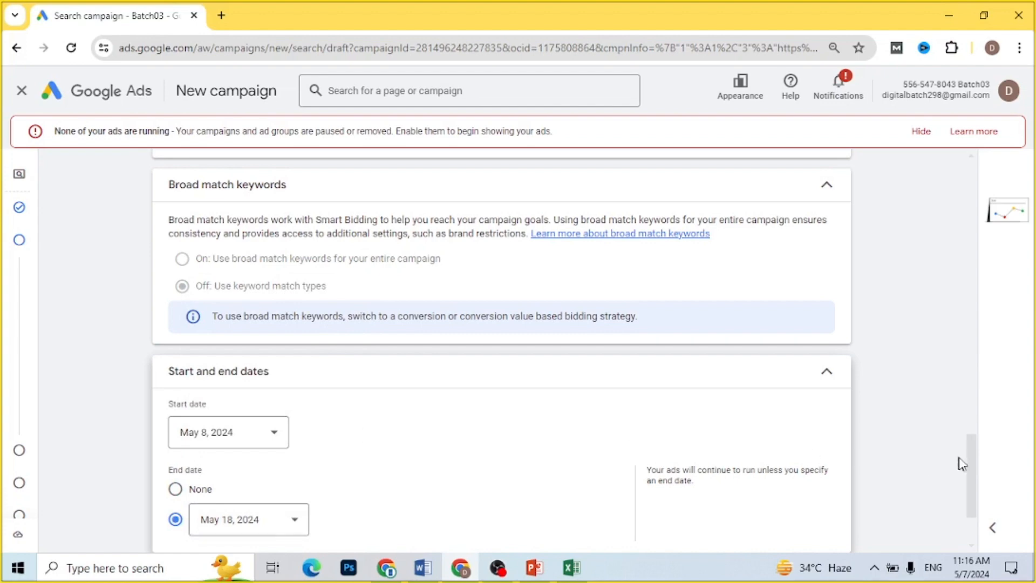
Step: Review the additional campaign settings and continue to the Keywords and ads stage
left_click_drag(970, 470, 978, 504)
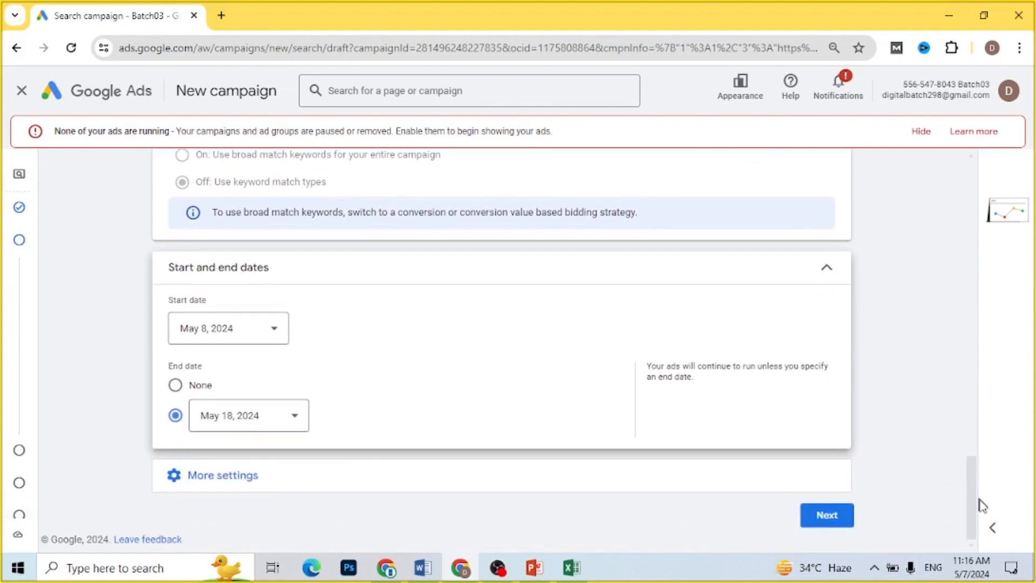
left_click(205, 477)
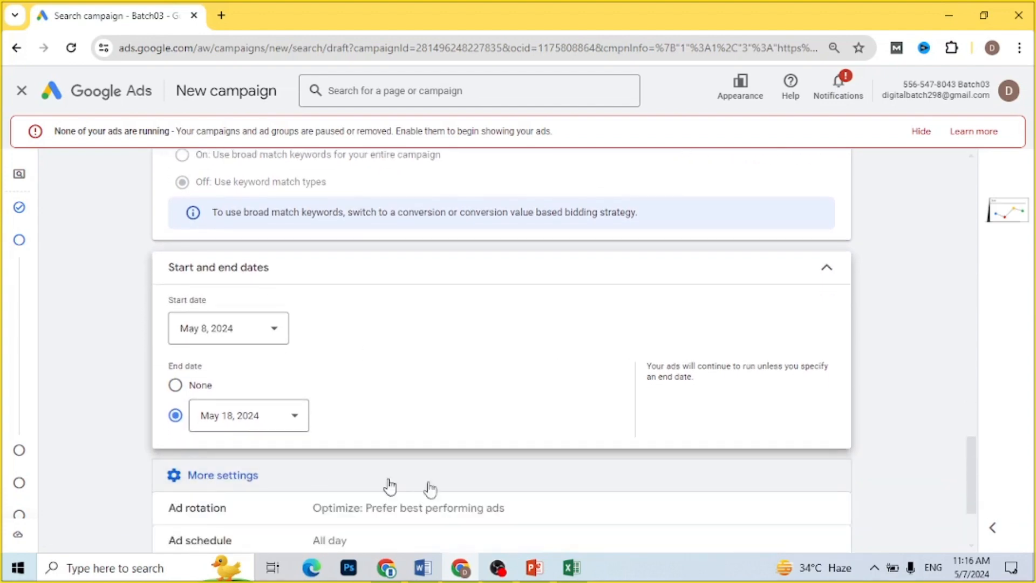
left_click_drag(971, 453, 971, 477)
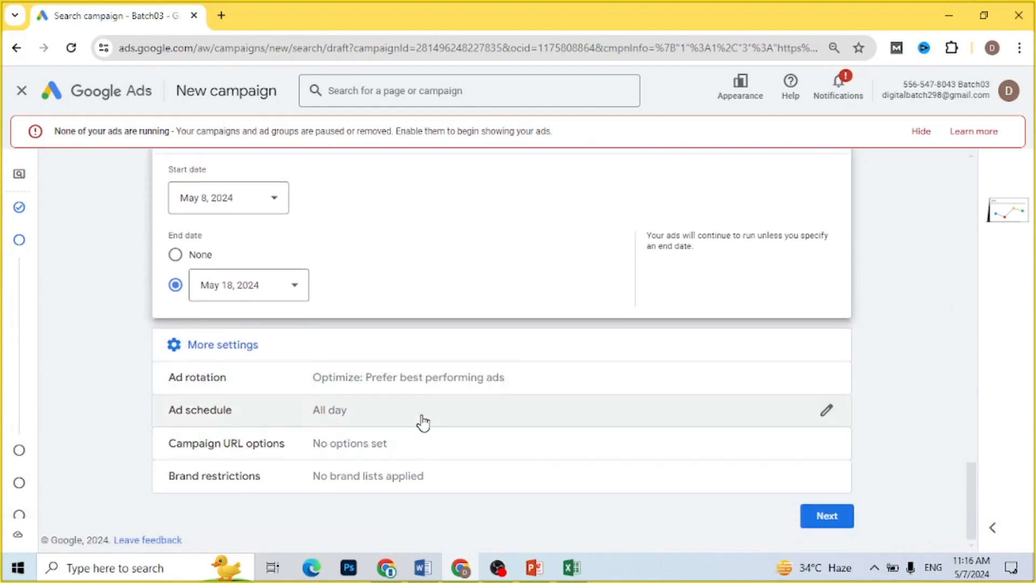
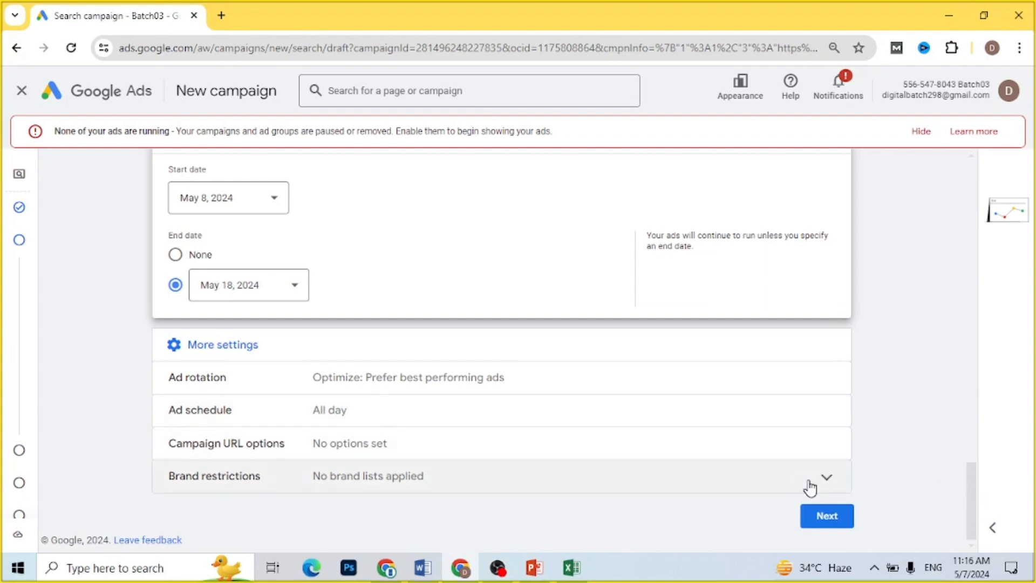
left_click(824, 518)
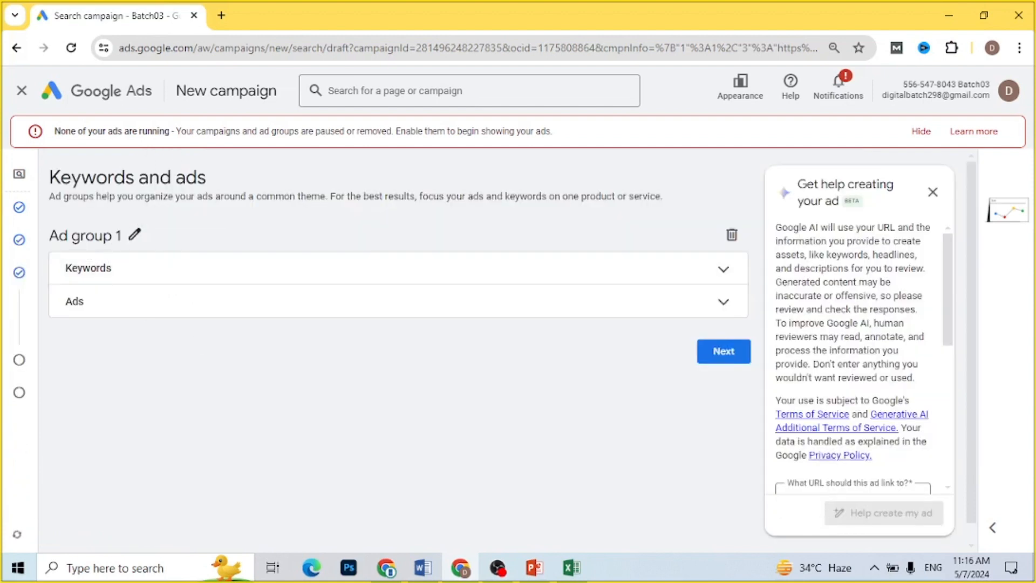
Step: Rename the ad group as "Ad group A"
left_click(136, 236)
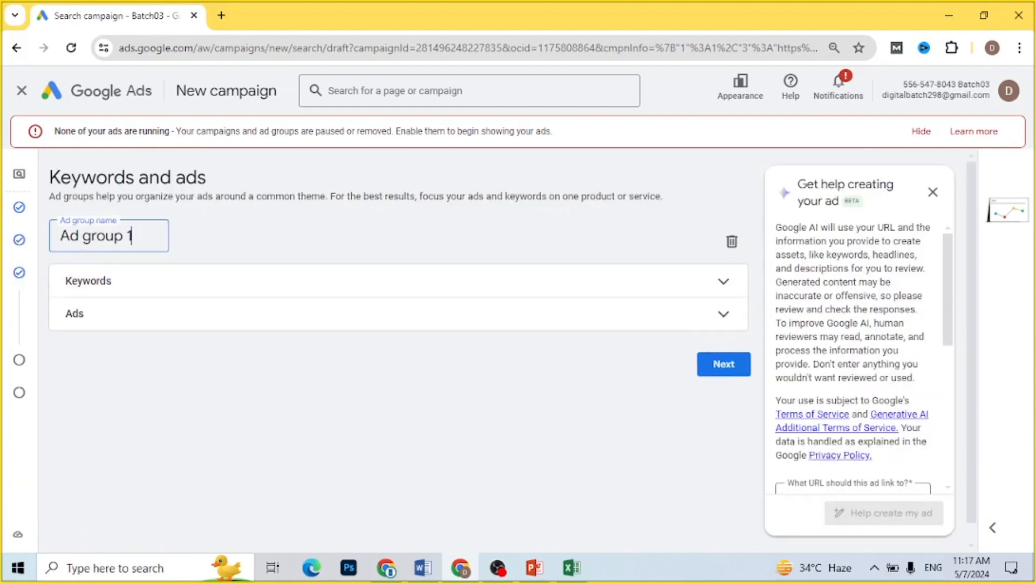
key("BackSpace")
type("A")
left_click(258, 379)
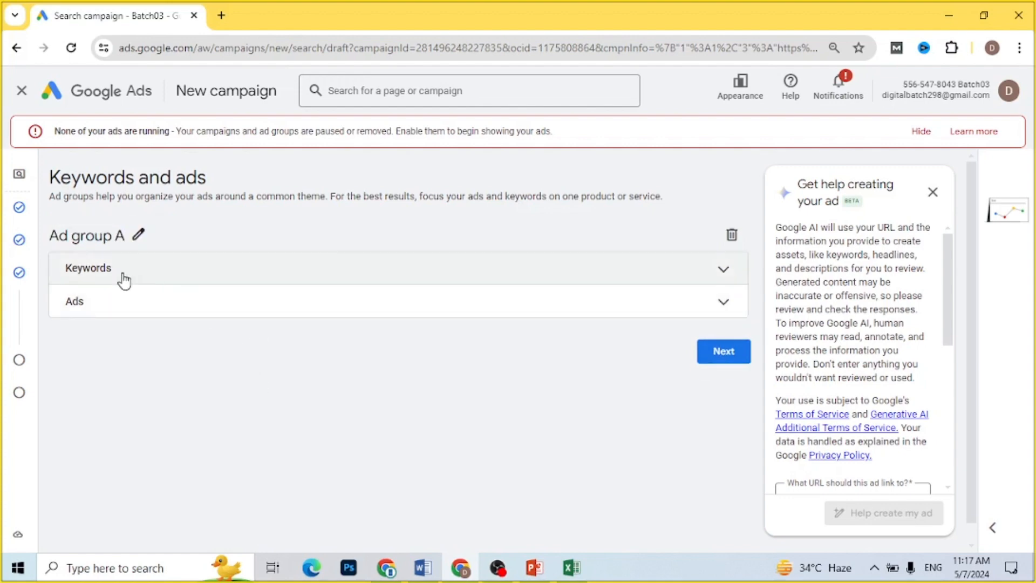
Step: Open the ad group's keyword settings and choose to create the ad without AI assistance
left_click(123, 274)
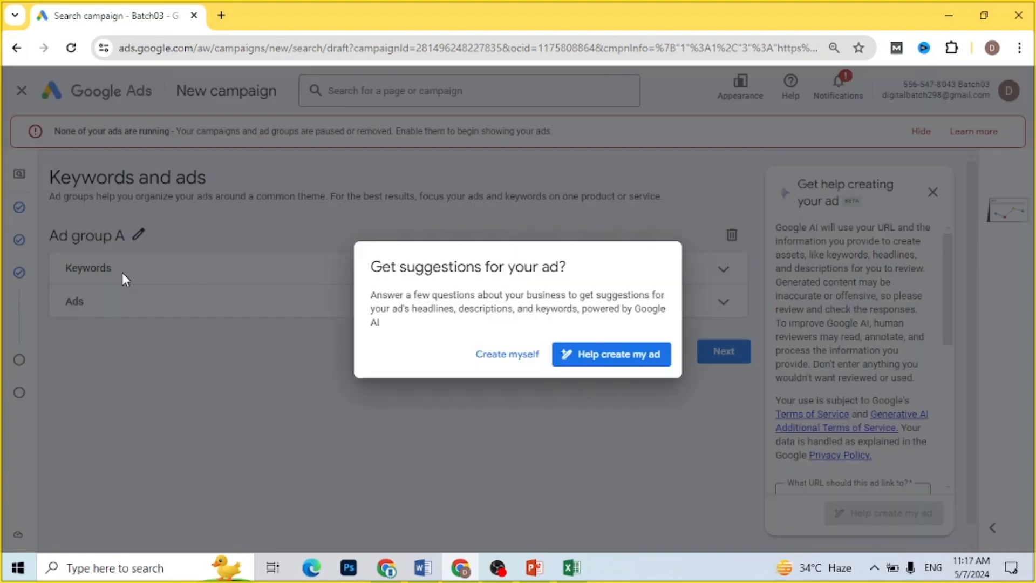
left_click(517, 361)
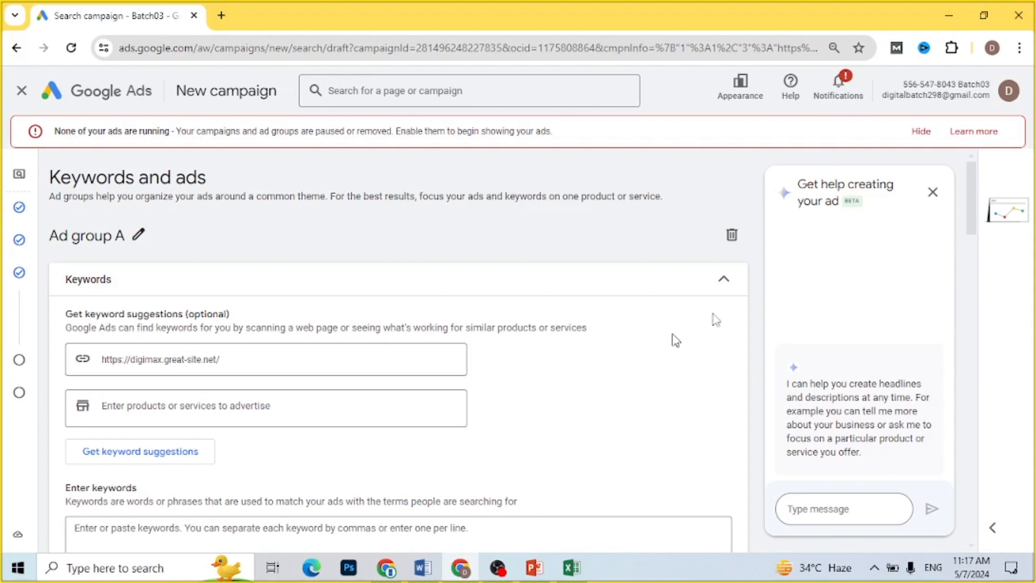
left_click_drag(973, 207, 973, 230)
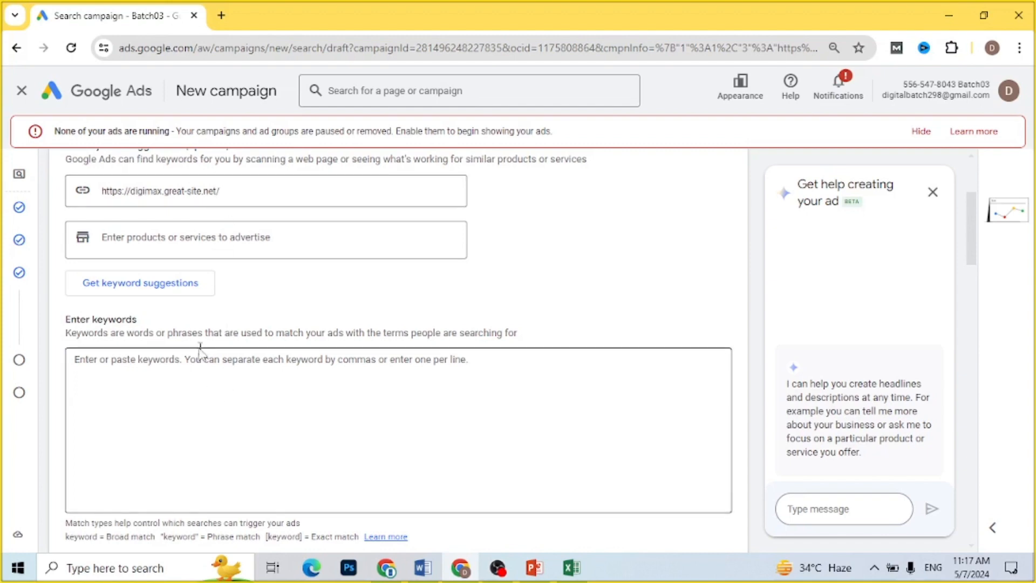
Step: Switch to the other Chrome window and copy the full web address of the DigiMax best-digital-marketing-agency page
left_click(386, 567)
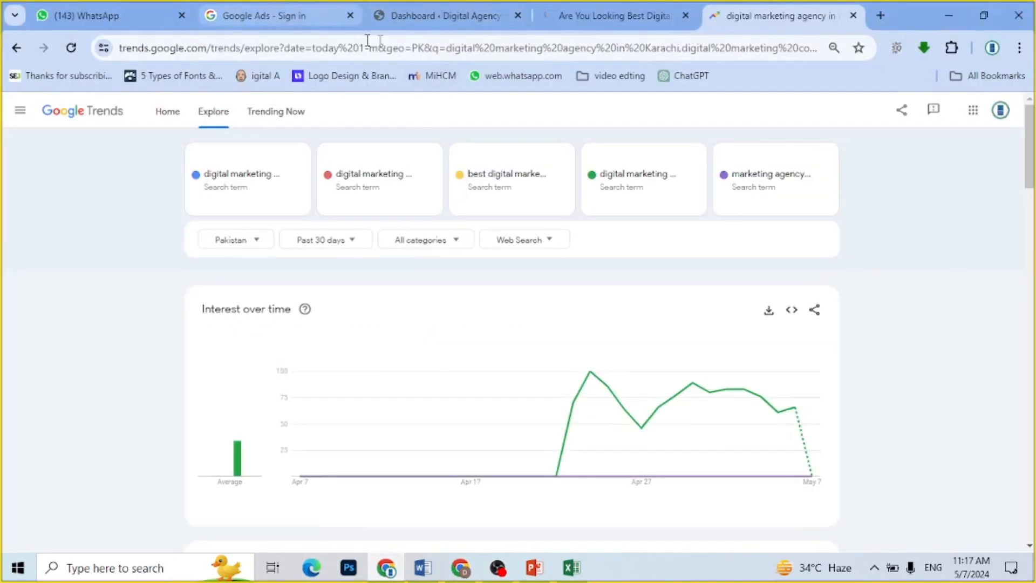
left_click(619, 15)
left_click(448, 48)
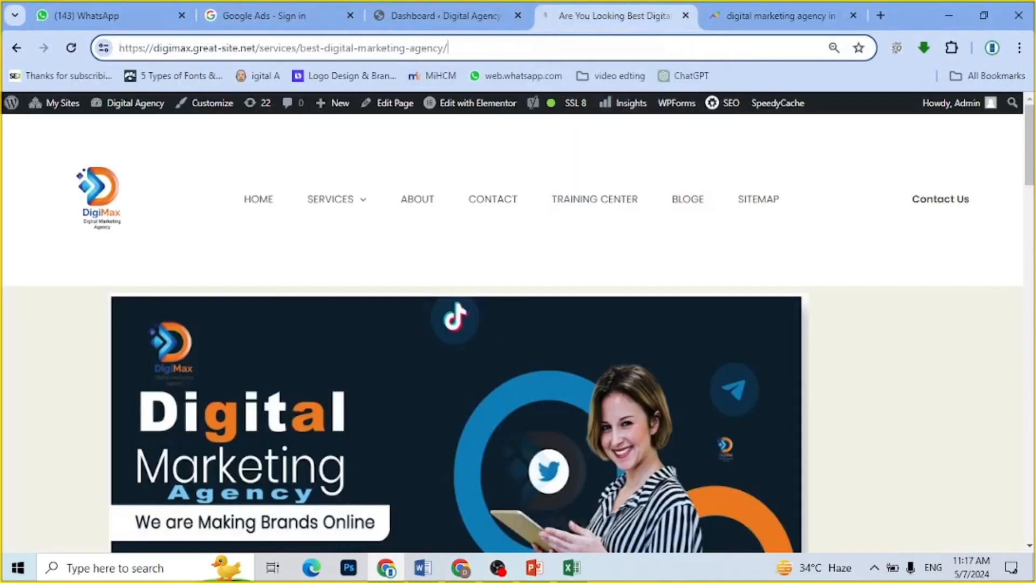
left_click_drag(448, 48, 55, 65)
key("ctrl+c")
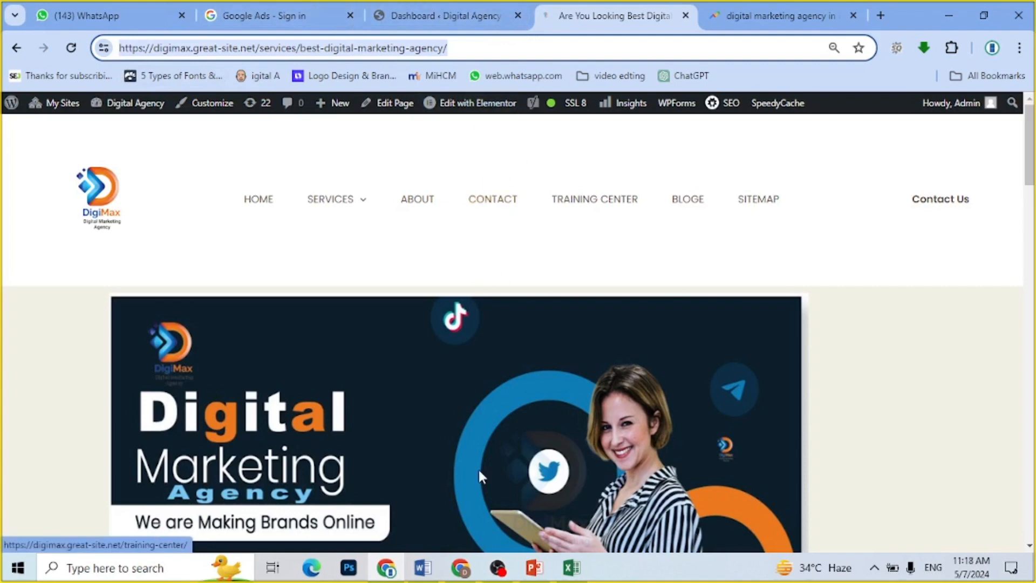
left_click(461, 567)
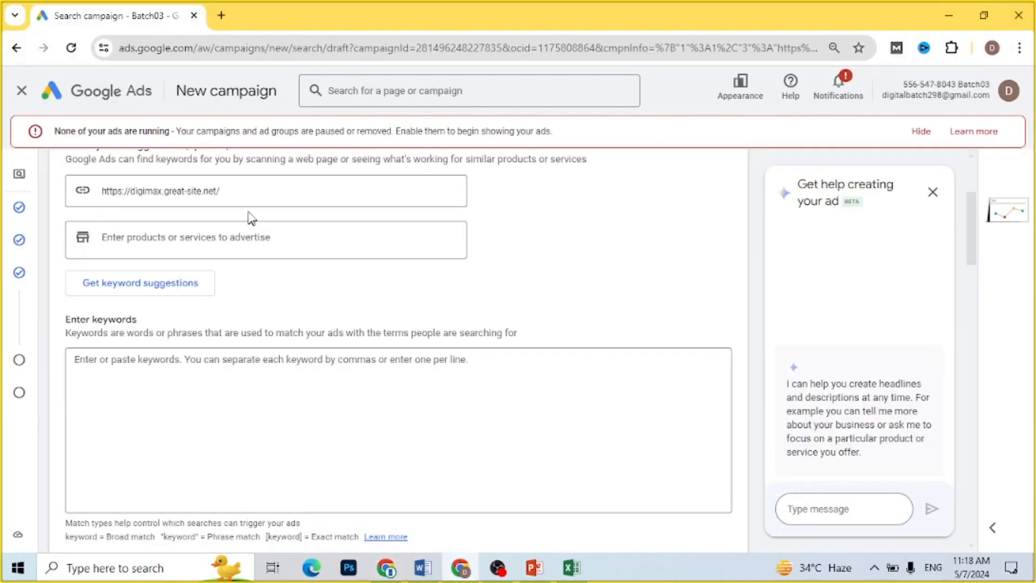
left_click_drag(245, 199, 73, 202)
key("ctrl+v")
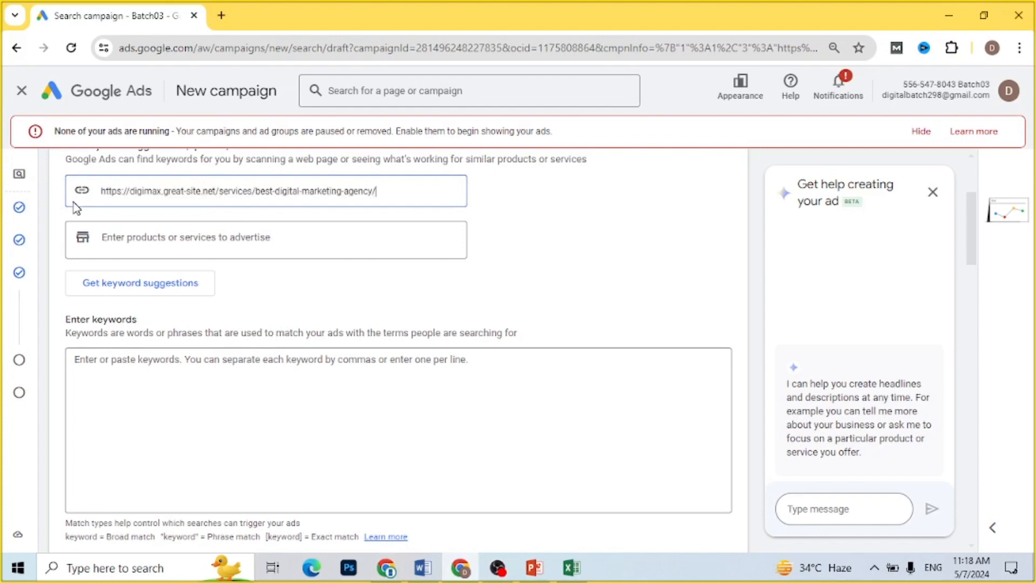
Step: Add "Digital marketing Agency" and "Digital Marketing Service" as products or services to advertise
left_click(207, 249)
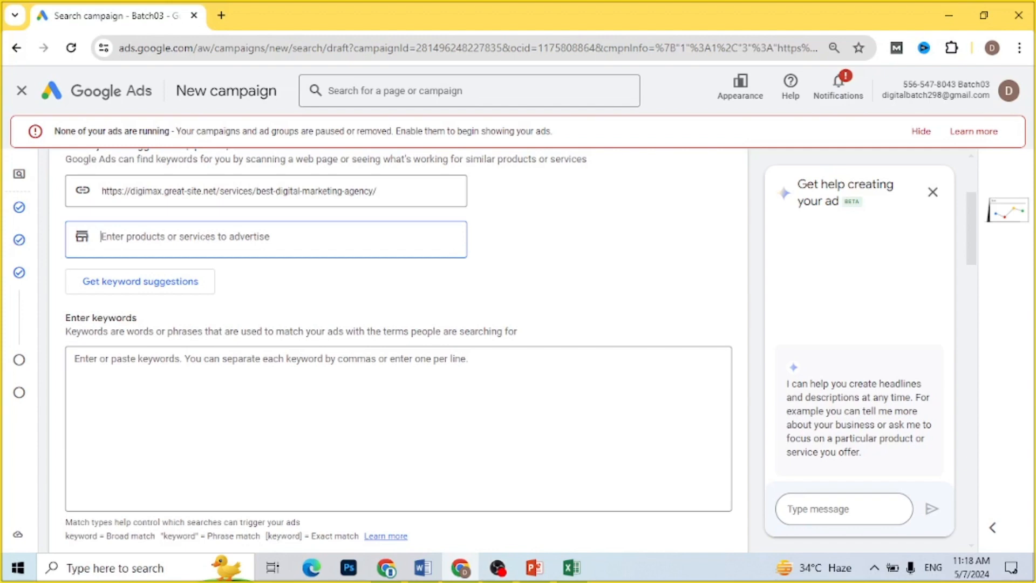
type("Dig")
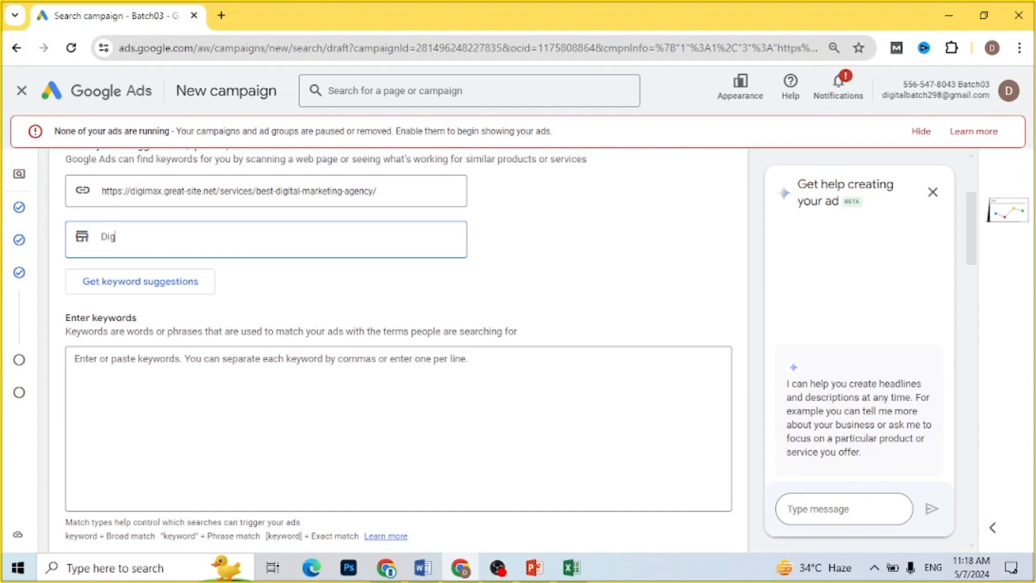
type("ital marketing Agency")
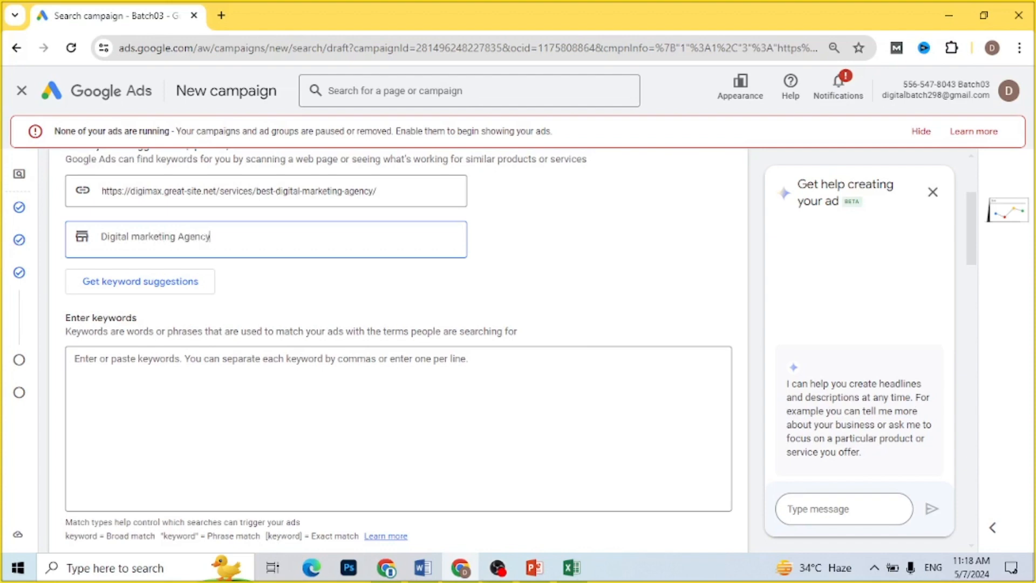
key("Return")
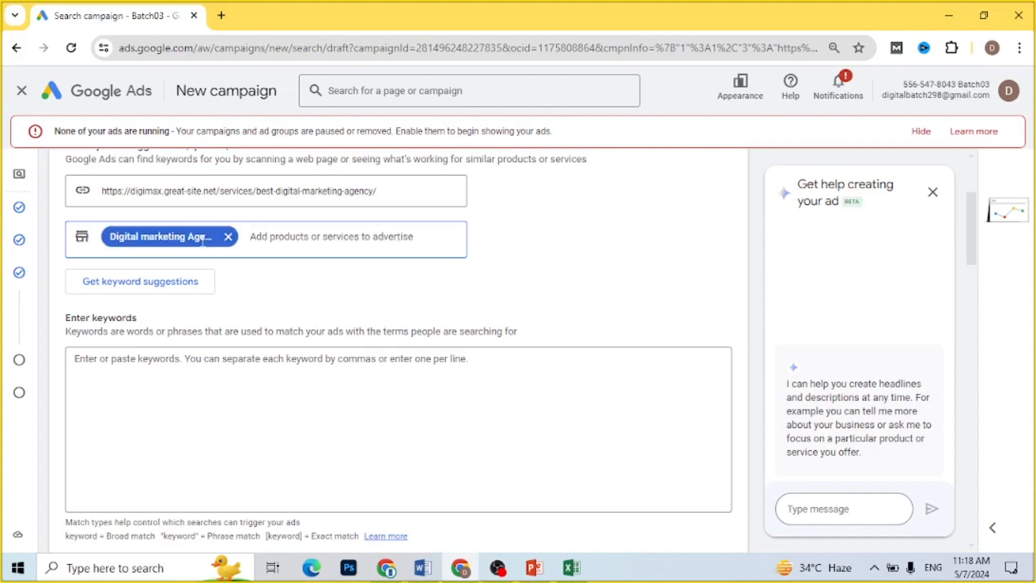
type("Digita")
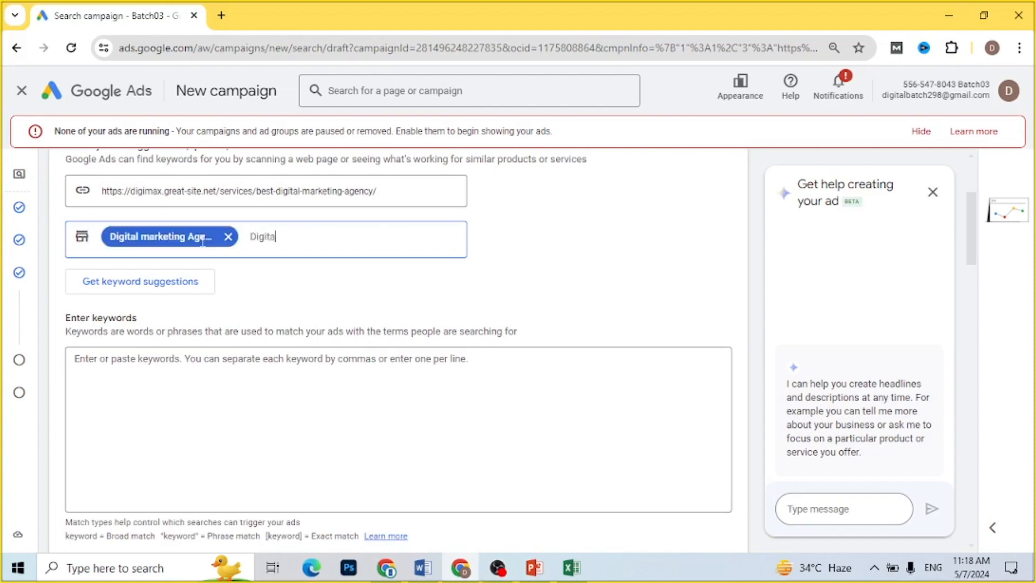
type("l Marketing Service")
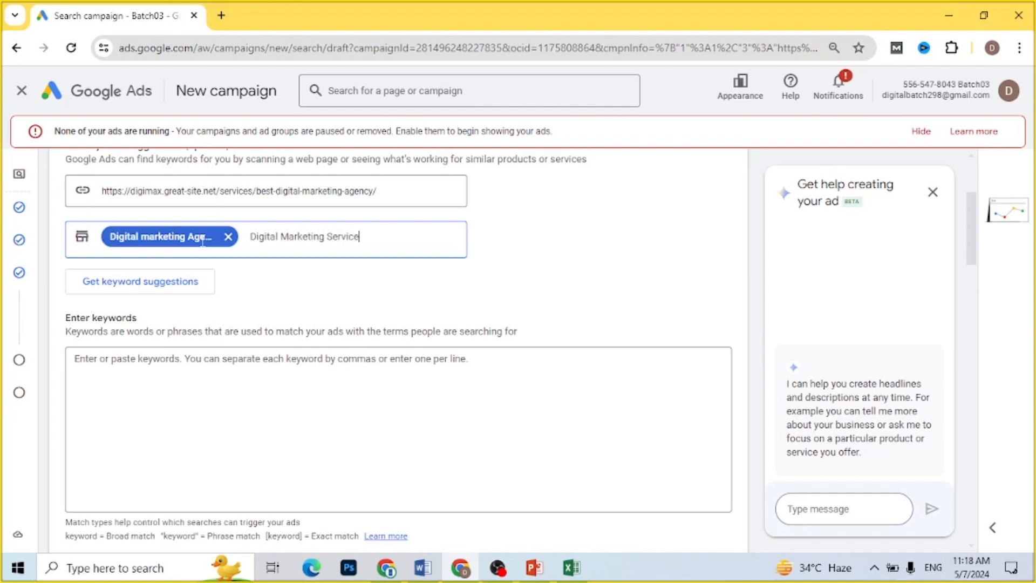
key("Return")
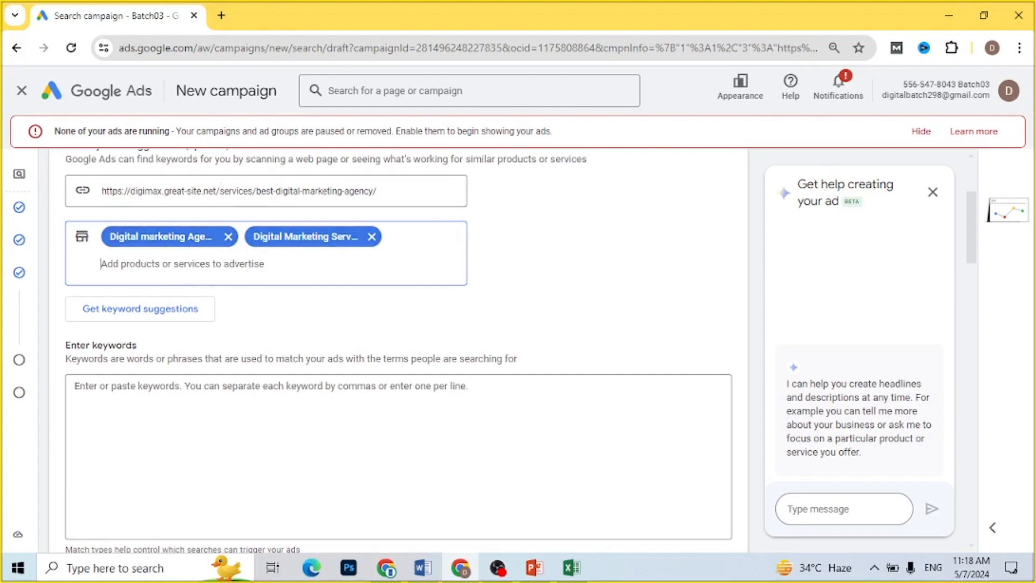
Step: Add "Best Digital Marketing Agency In Karachi" to the products or services to advertise
type("Best")
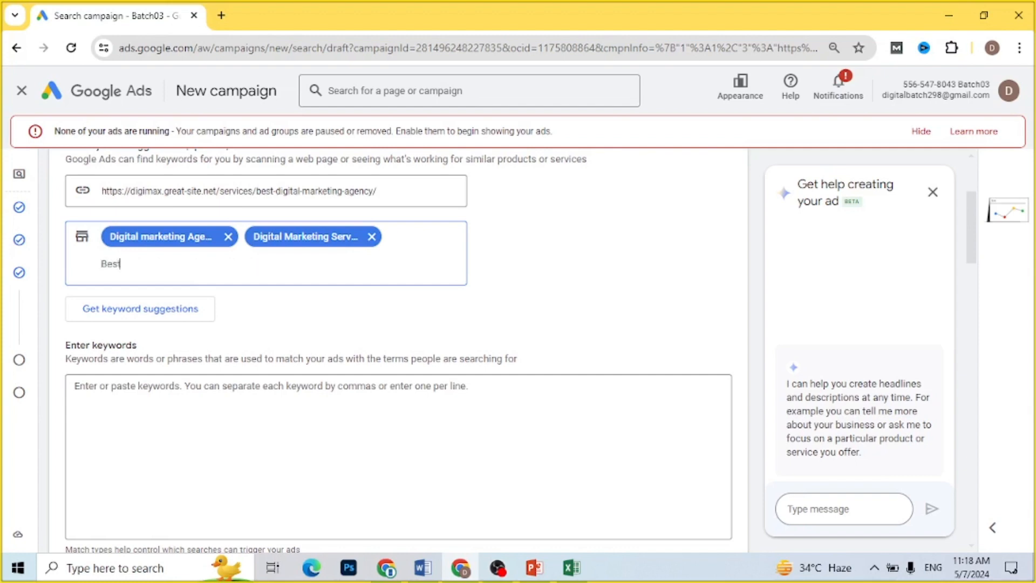
type(" Digital Marketin")
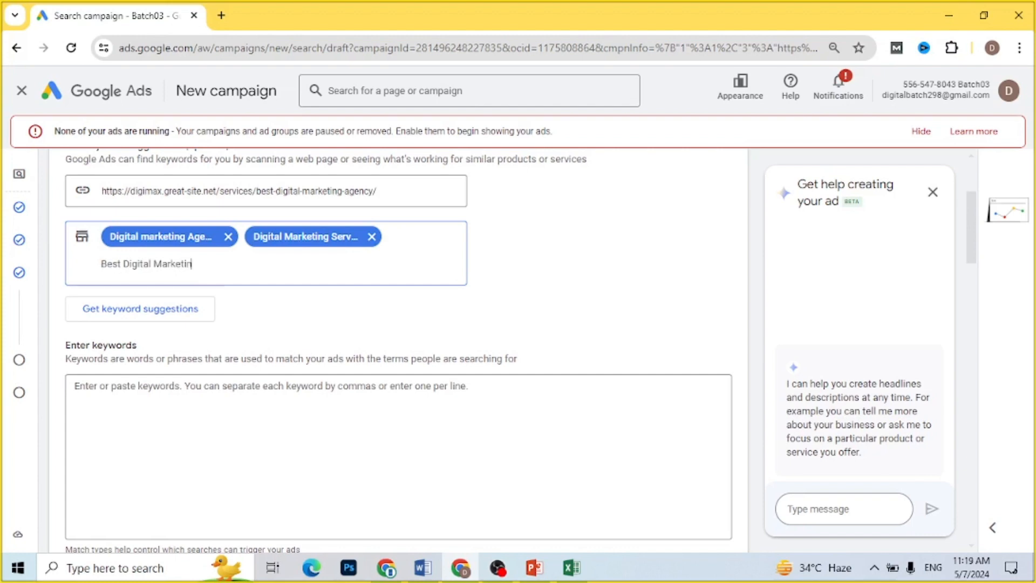
type("g Agency In Karachi")
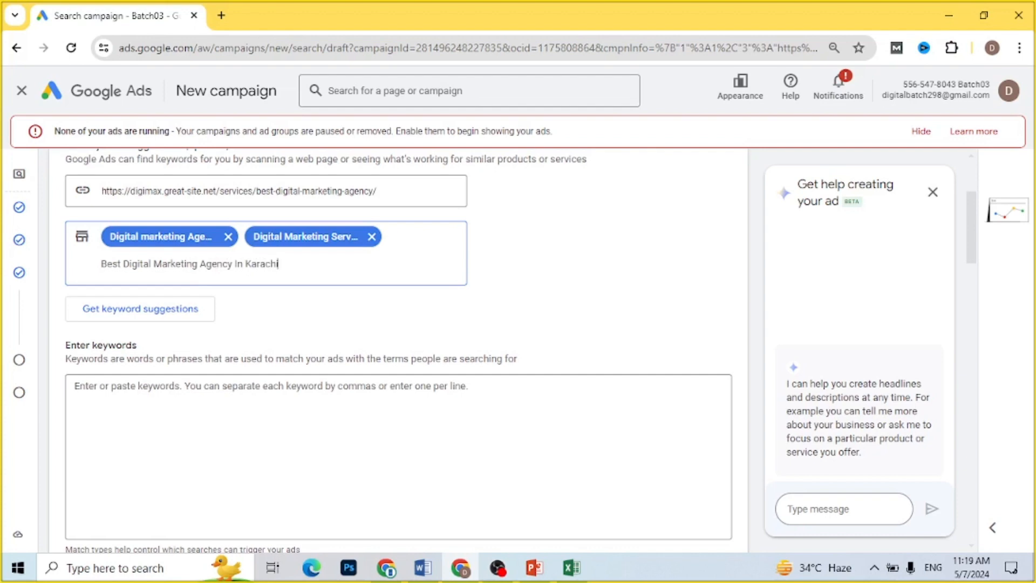
key("Return")
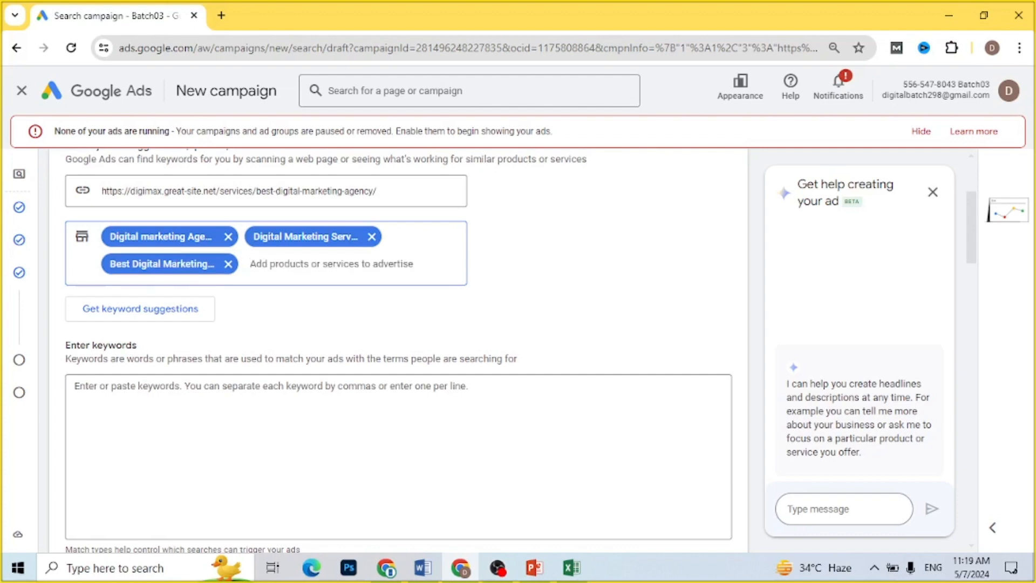
Step: Add "Digital Marketing Agency Near By Me" to the advertised services and request keyword suggestions
type("Digtal M")
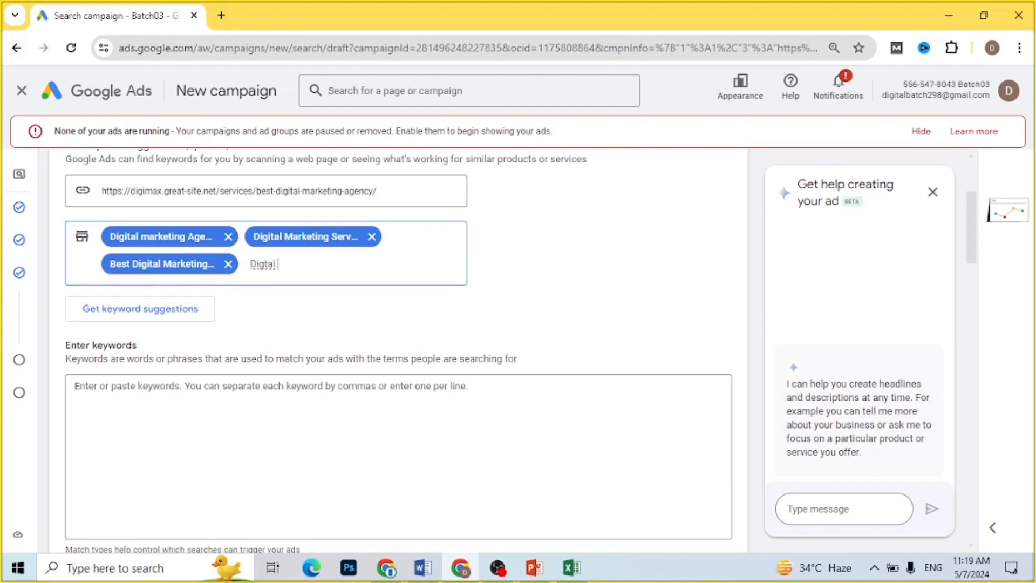
key("BackSpace")
key("BackSpace")
key("BackSpace")
key("BackSpace")
key("BackSpace")
type("ital Marketing Age")
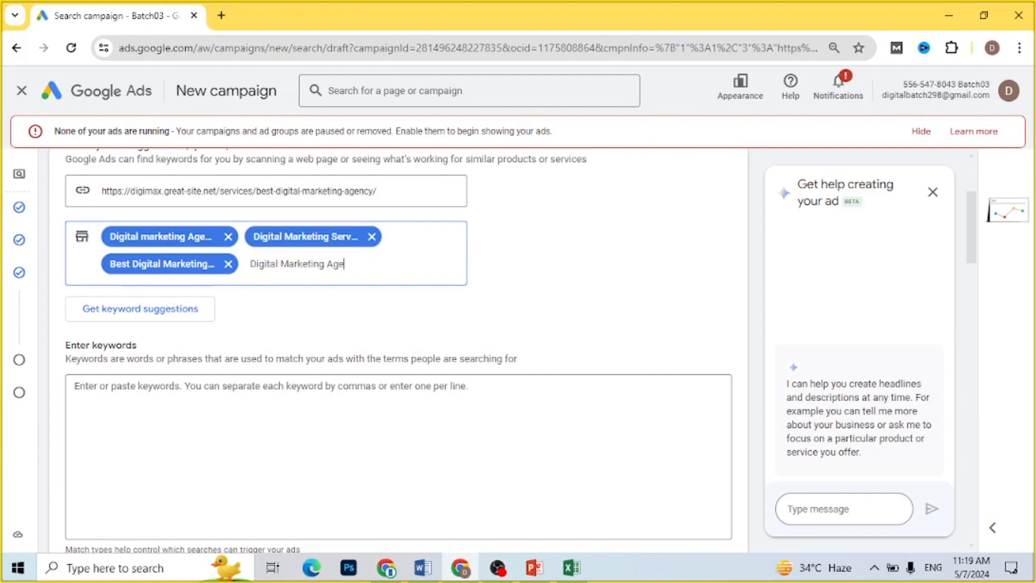
type("ncy Near By Me")
key("Return")
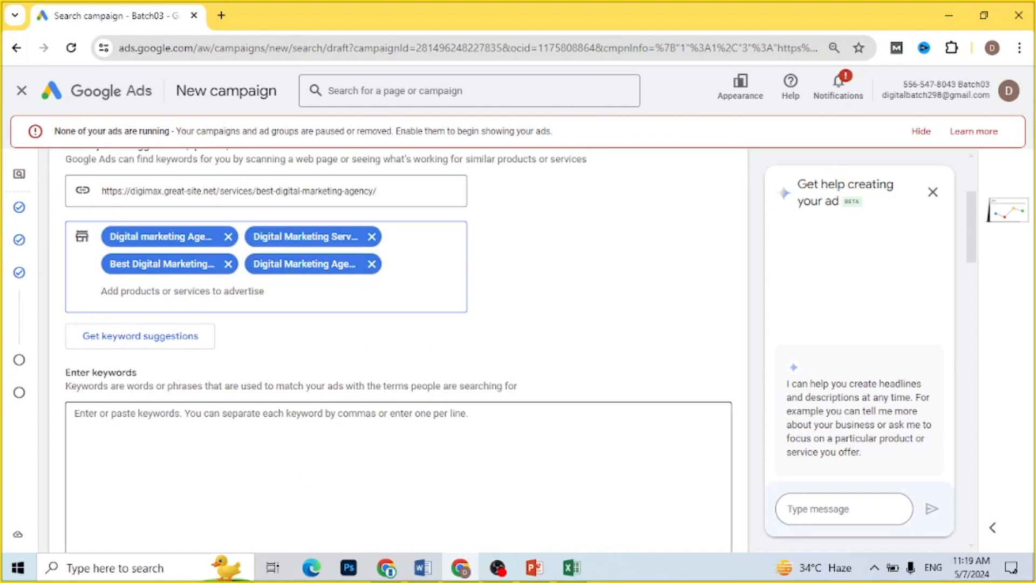
left_click(127, 345)
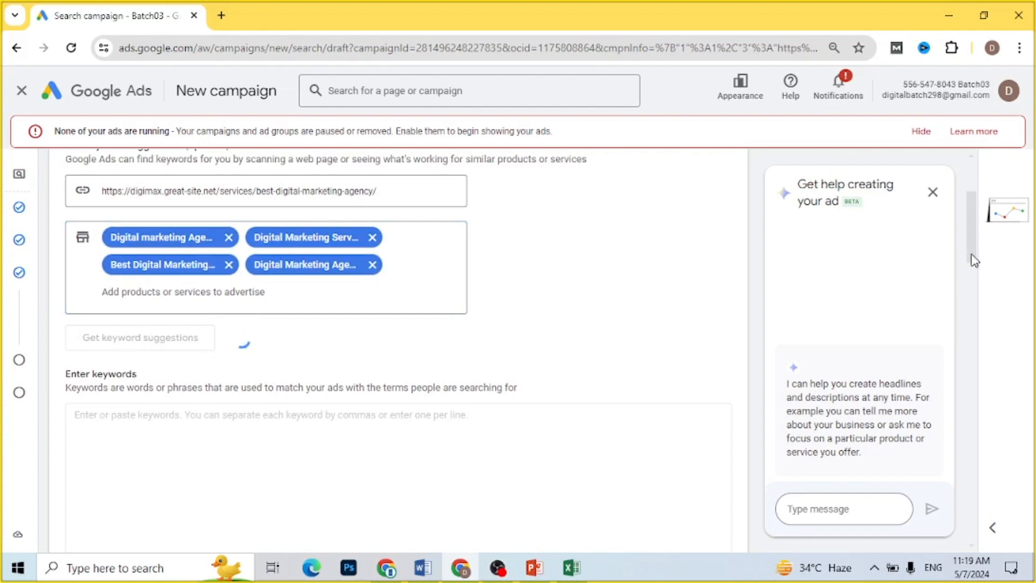
left_click_drag(971, 254, 974, 279)
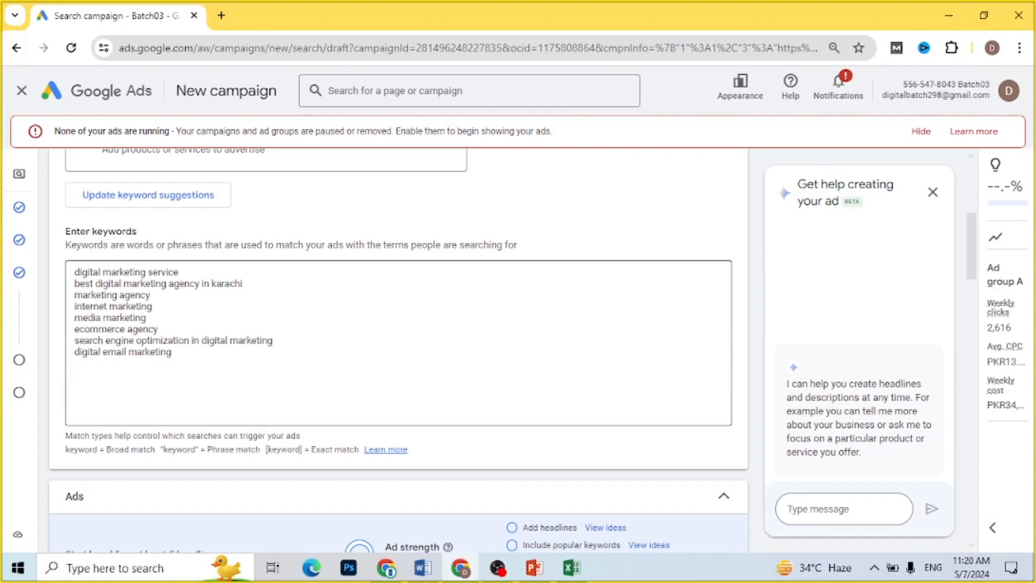
Step: Clear all the suggested keywords from the ad group's keyword list
left_click_drag(171, 351, 74, 352)
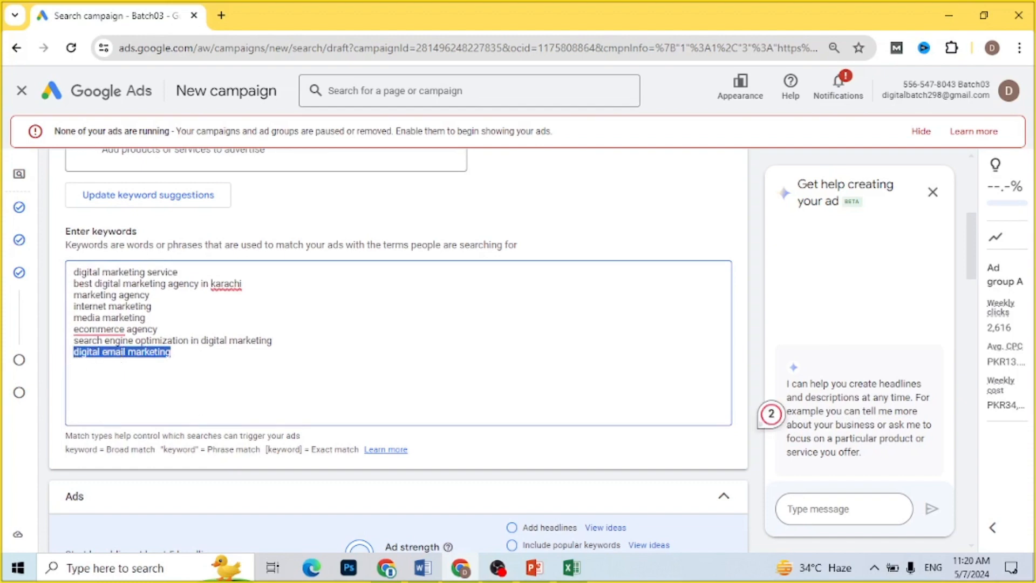
left_click_drag(171, 352, 73, 264)
key("ctrl+x")
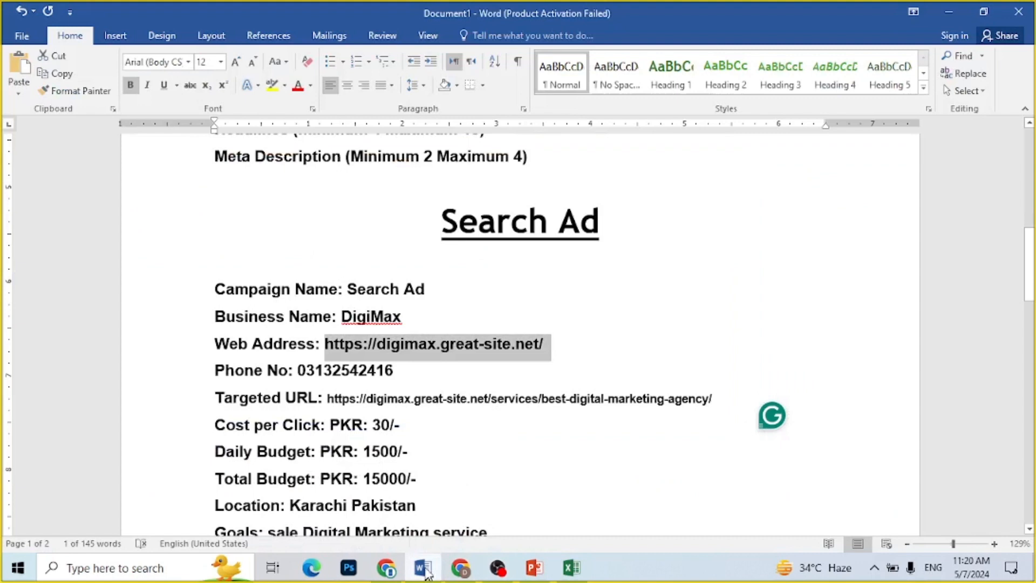
Step: Switch to the Word document and copy the five keywords from the Ad Group "A" table
left_click(423, 567)
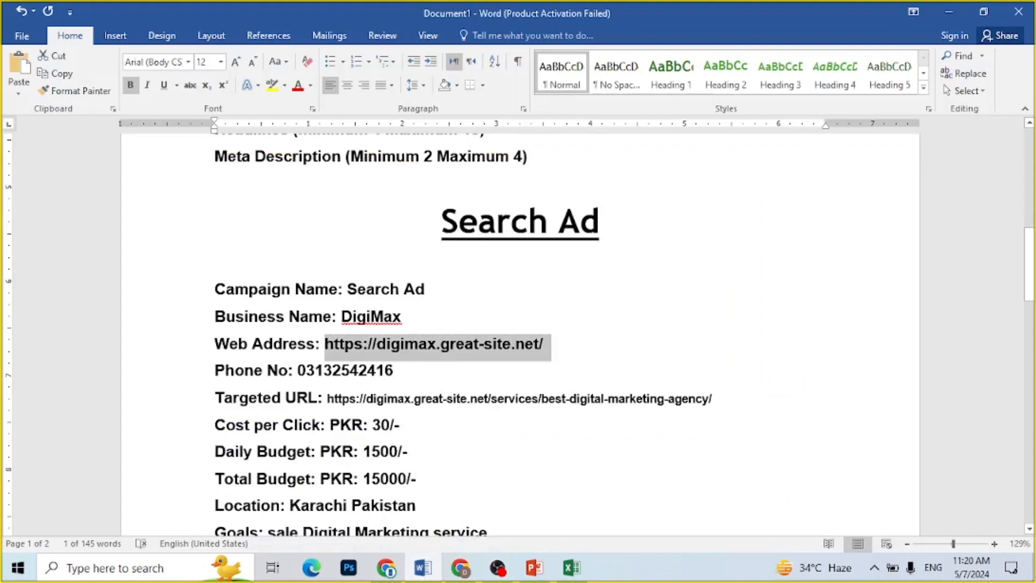
left_click_drag(1029, 265, 1031, 364)
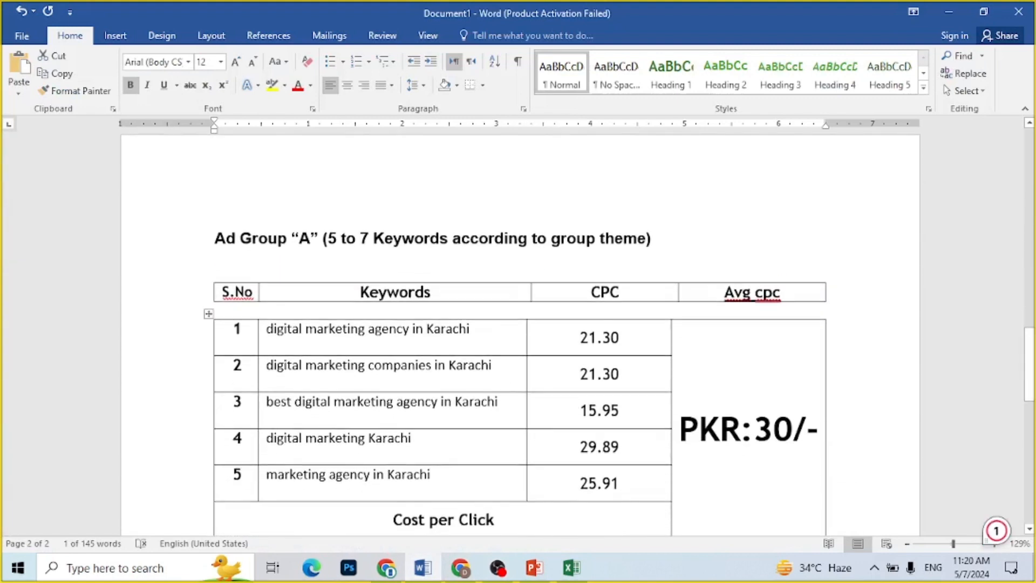
left_click_drag(312, 332, 339, 476)
key("ctrl+c")
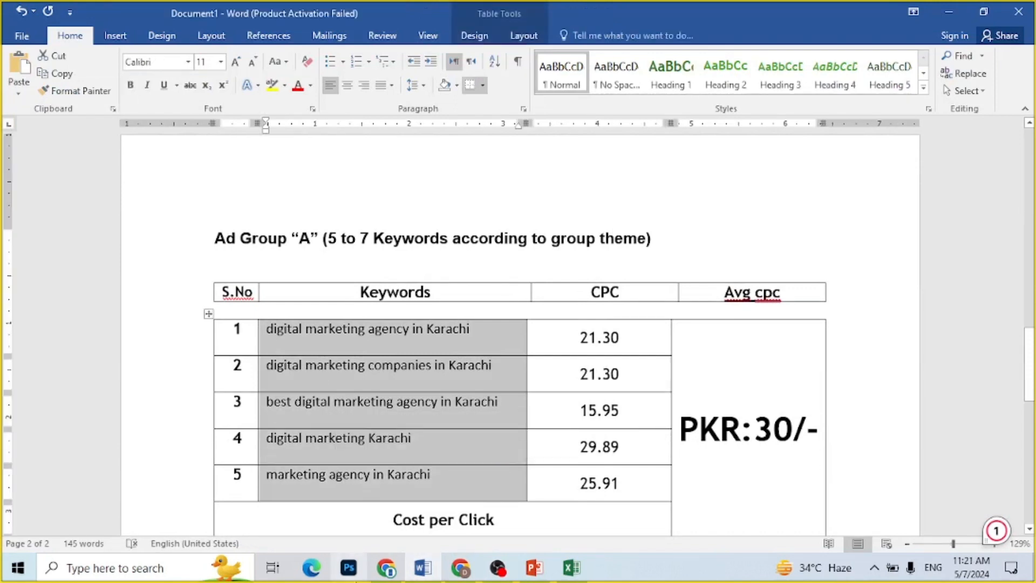
Step: Return to the Google Ads campaign and paste the five copied Karachi digital marketing keywords into the empty keyword list
left_click(499, 568)
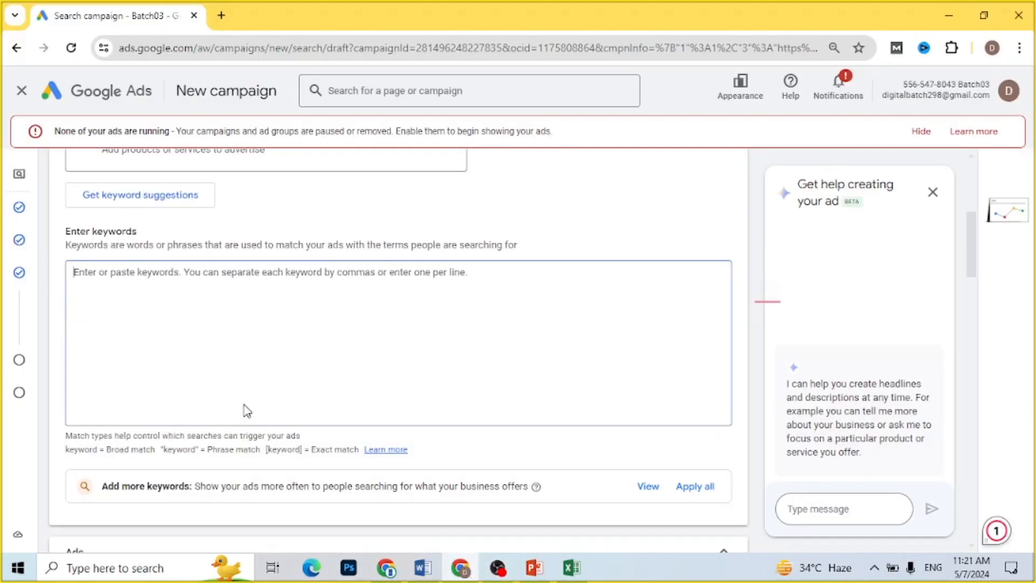
key("ctrl+v")
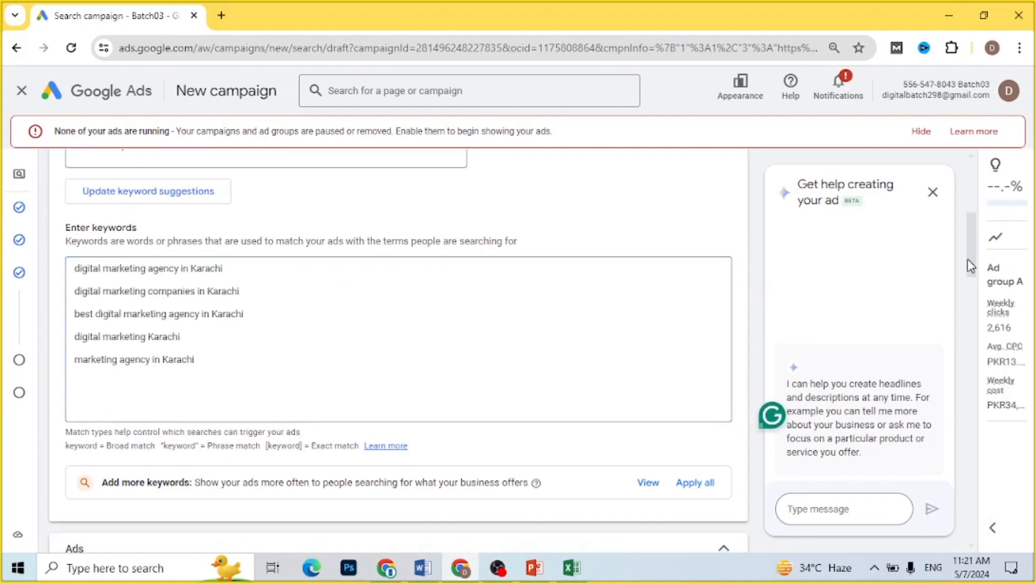
scroll(974, 278, "down", 2)
scroll(973, 278, "down", 2)
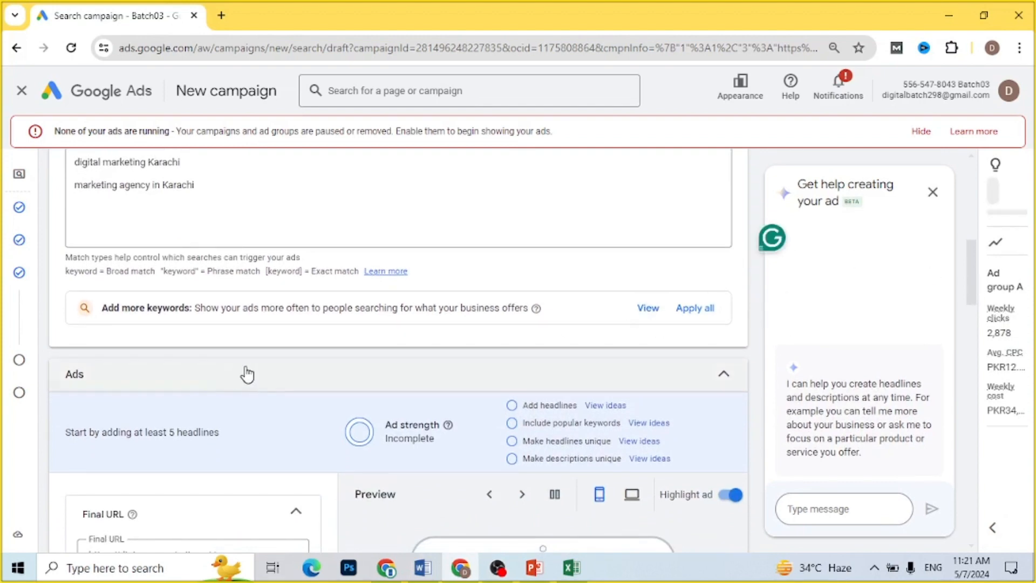
scroll(982, 283, "down", 4)
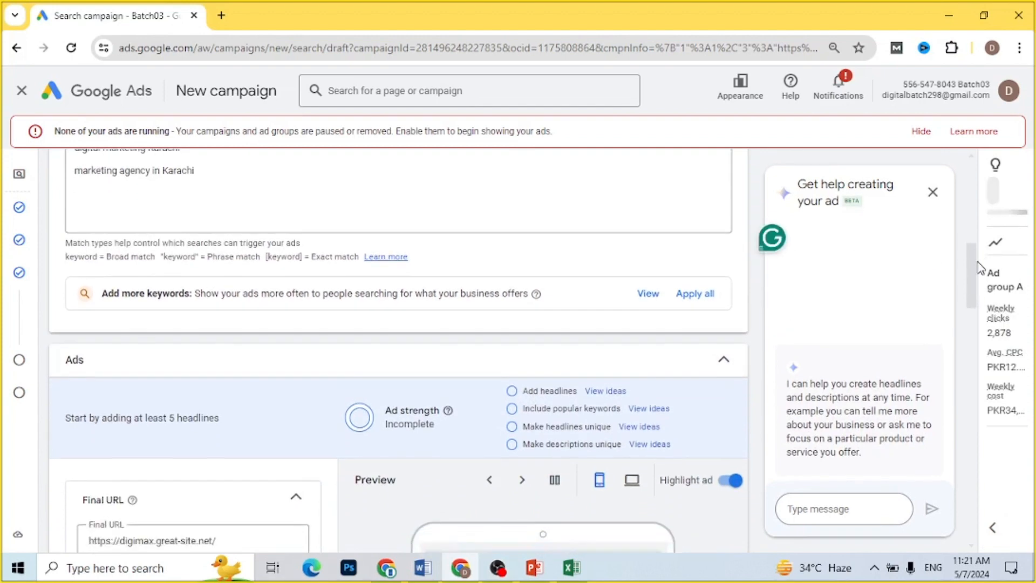
scroll(983, 286, "down", 2)
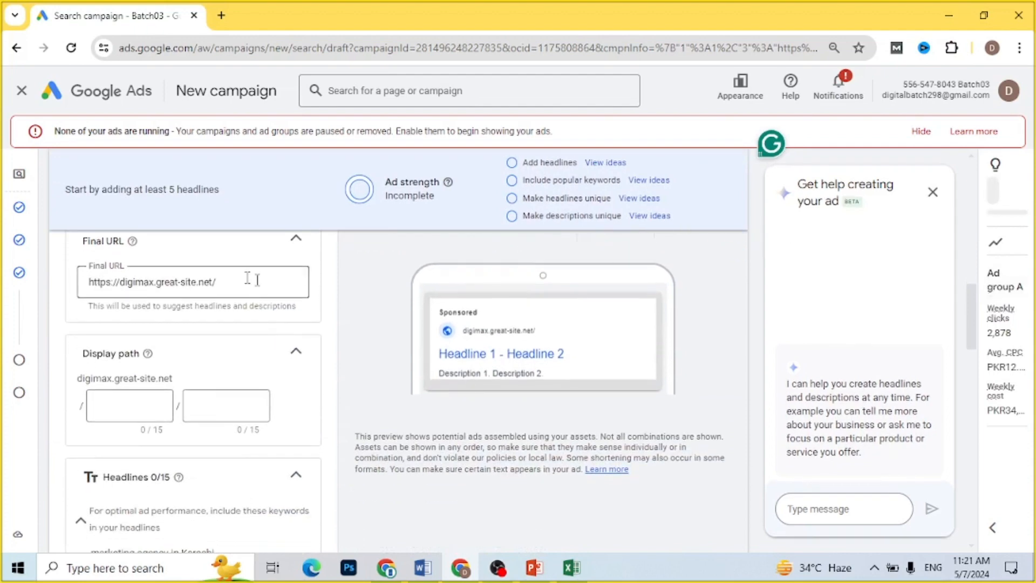
left_click_drag(216, 281, 88, 282)
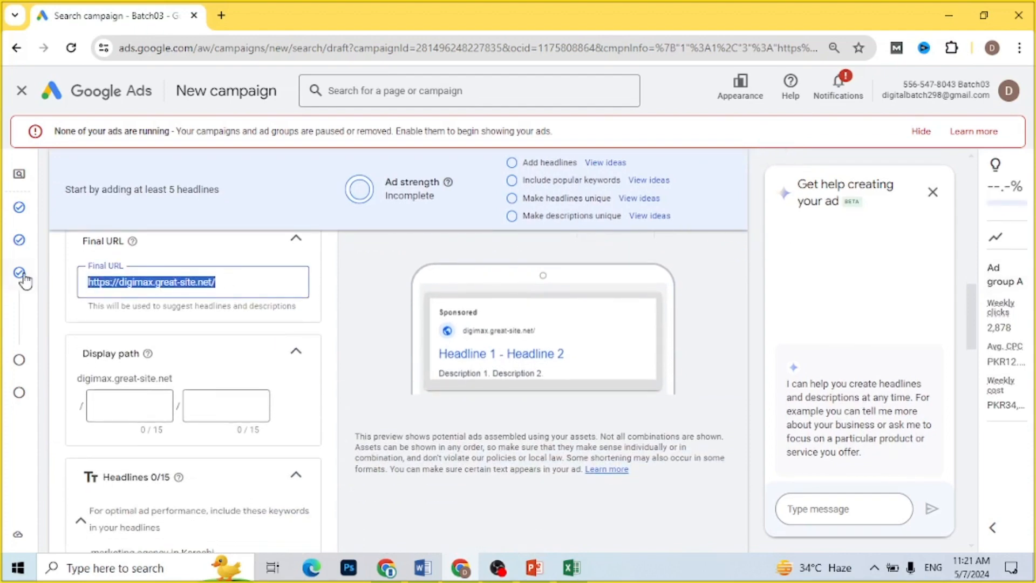
left_click(423, 567)
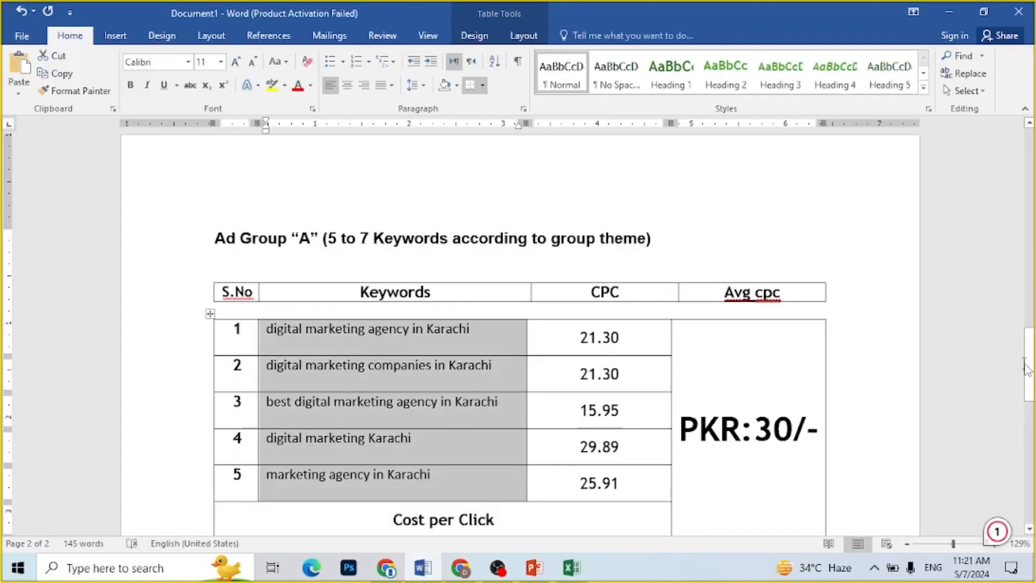
left_click_drag(1029, 369, 1028, 287)
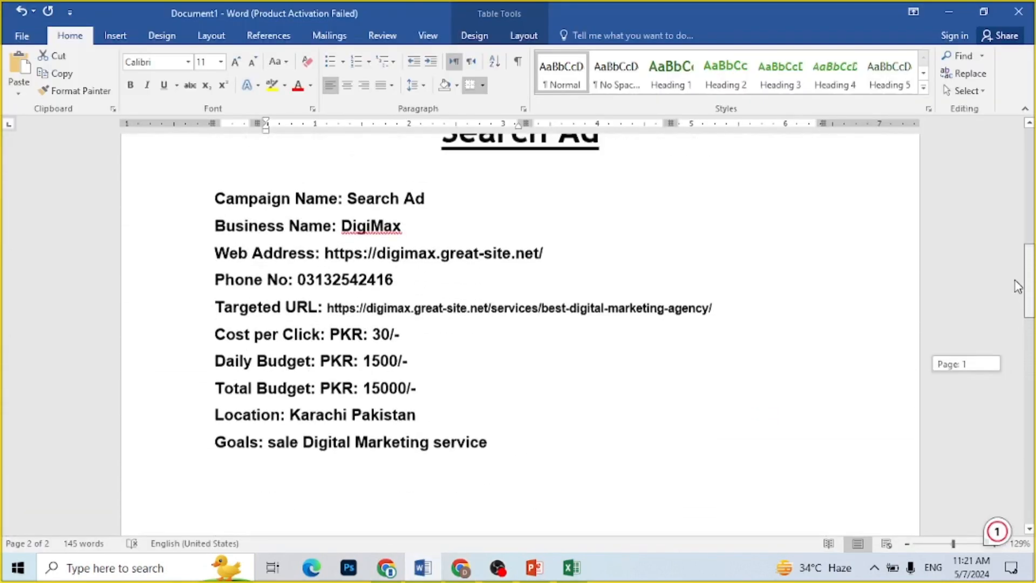
left_click_drag(327, 309, 712, 315)
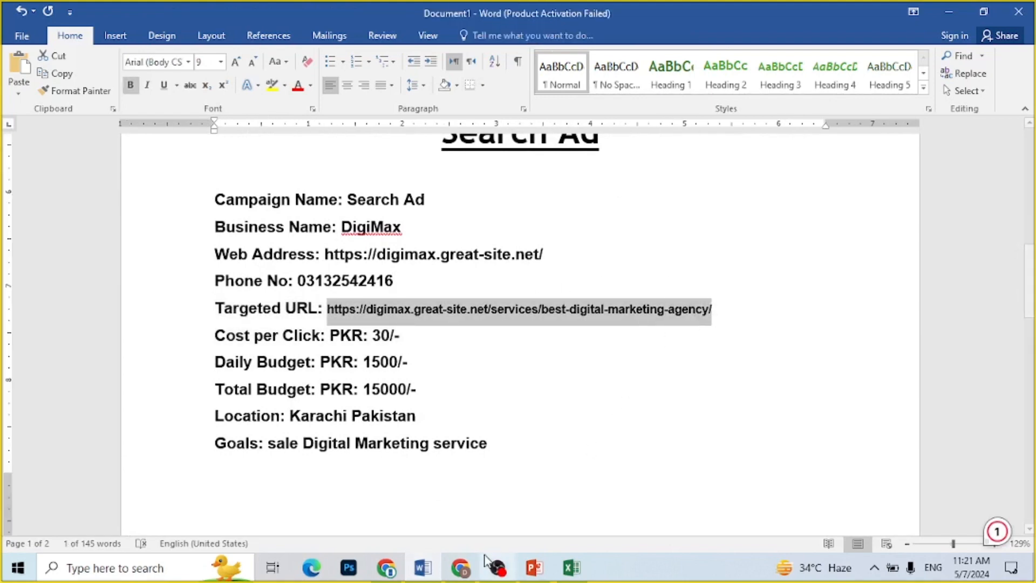
mouse_move(460, 567)
left_click(470, 521)
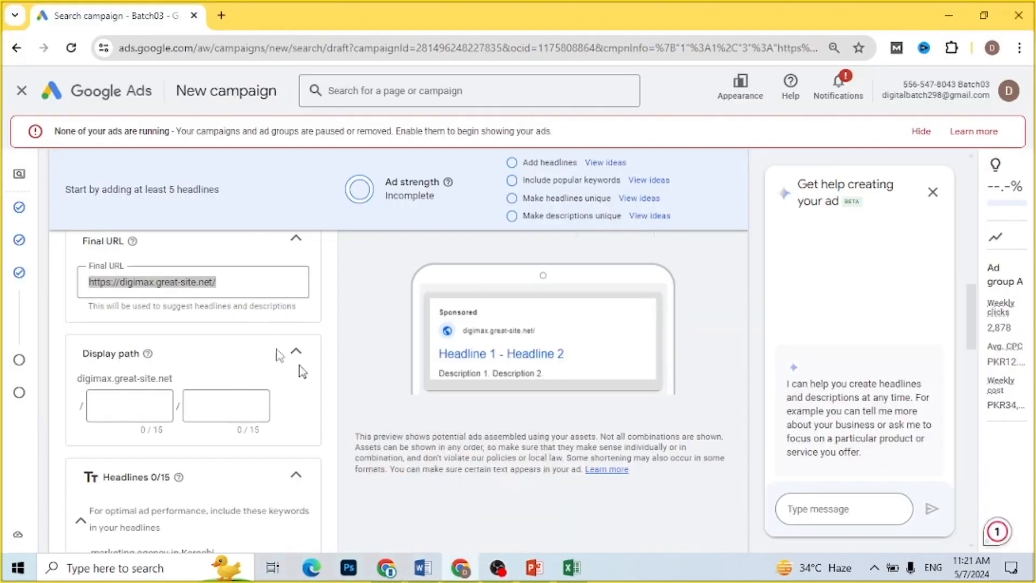
key("ctrl+v")
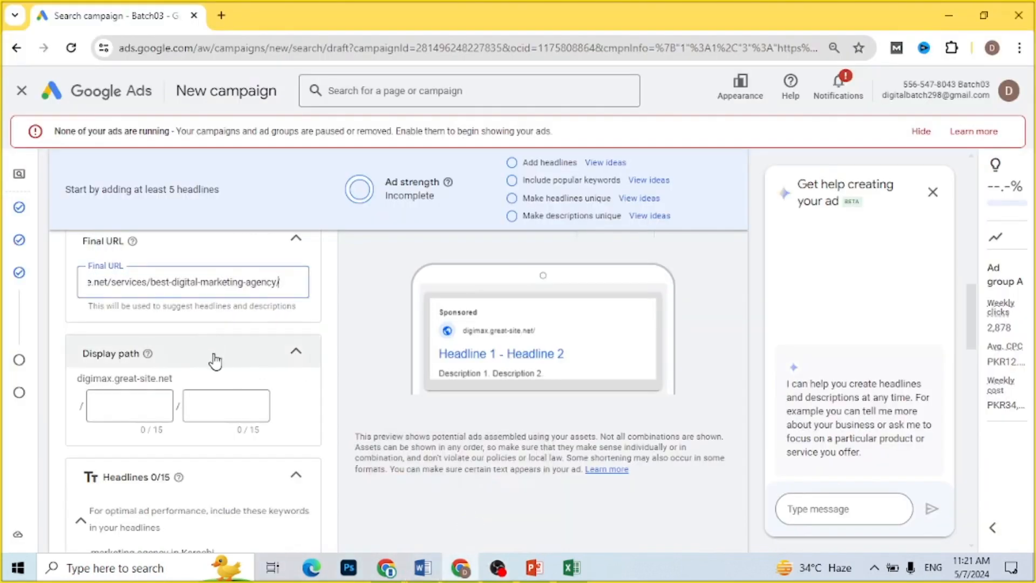
left_click(300, 395)
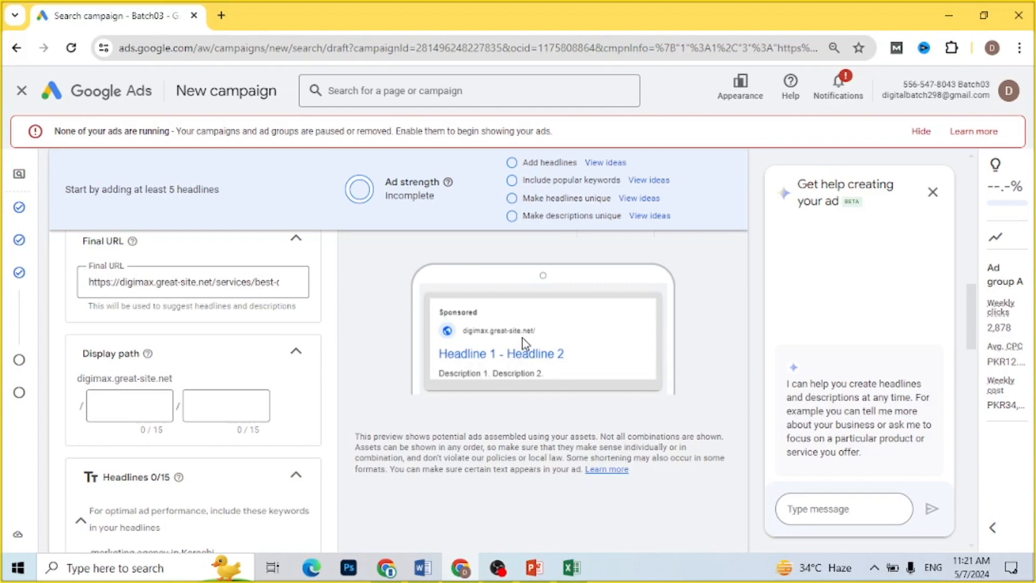
left_click(241, 281)
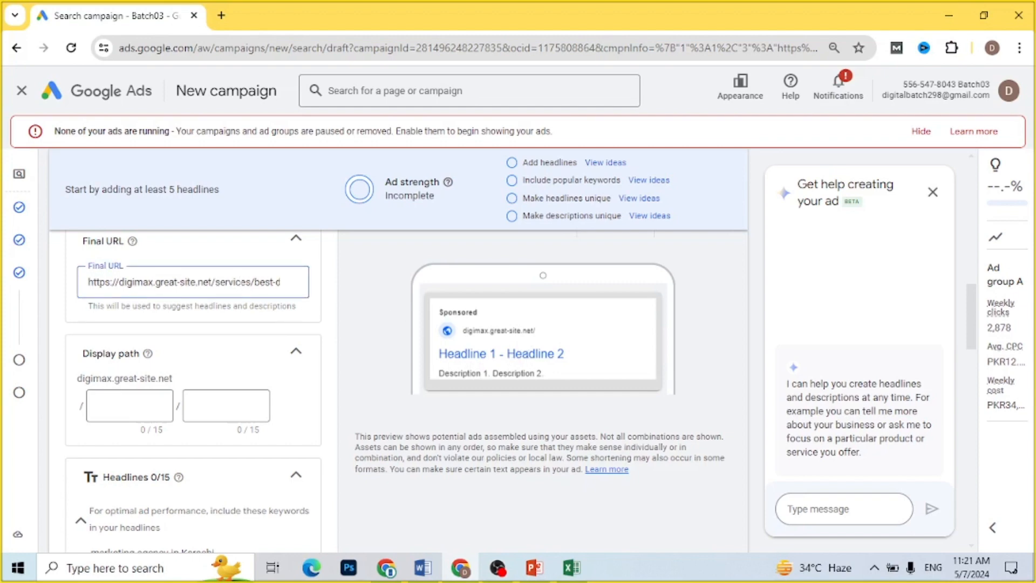
left_click(423, 567)
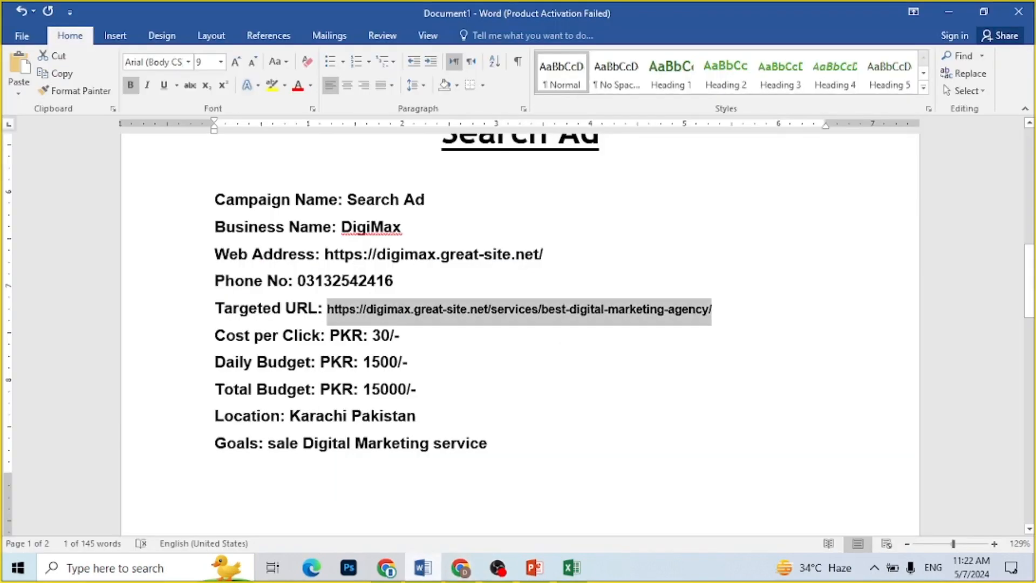
left_click(576, 349)
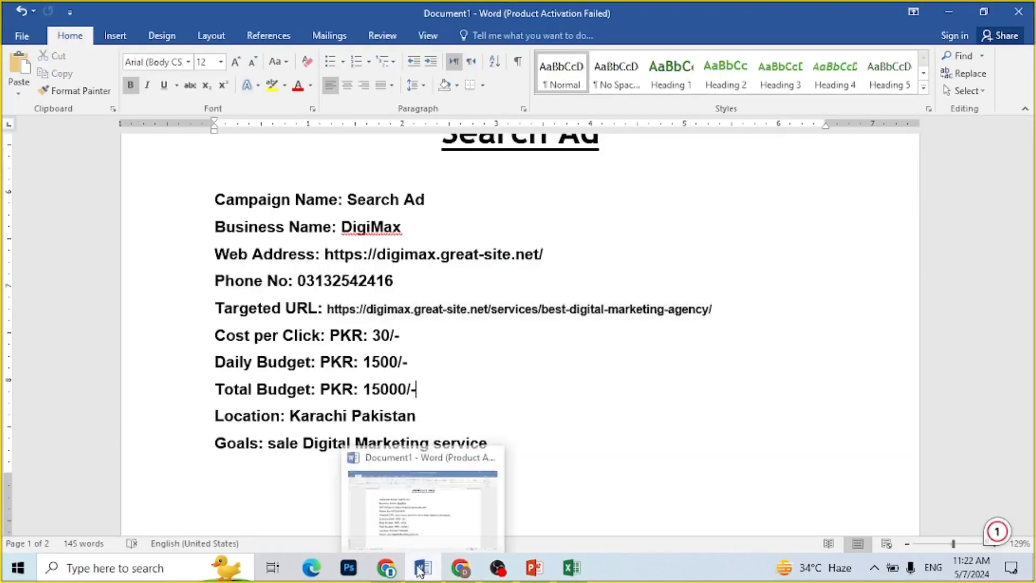
left_click(463, 571)
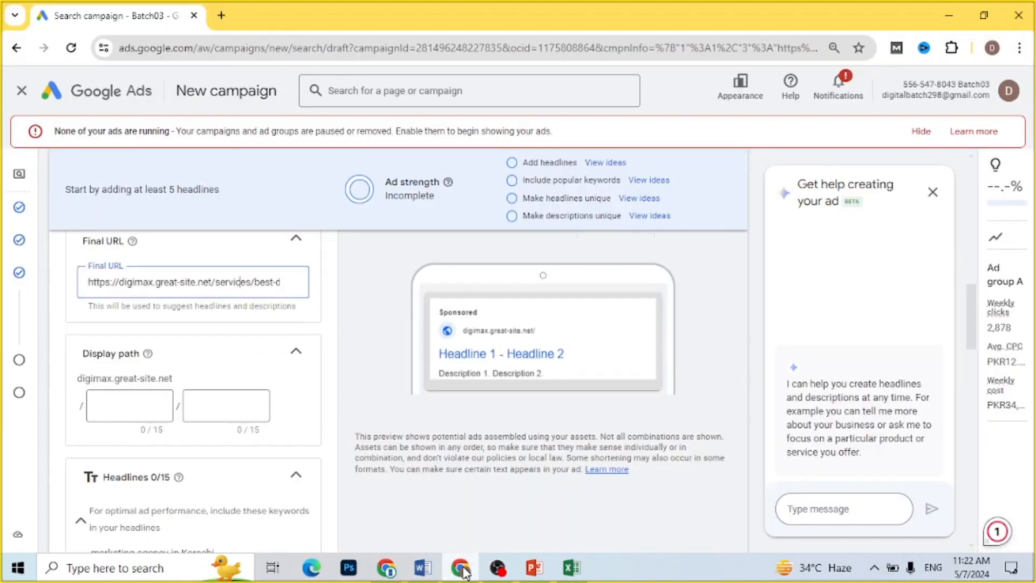
Step: Set the ad's display path to "MarketingAgency" in the first part and "in Karachi" in the second part
left_click(146, 402)
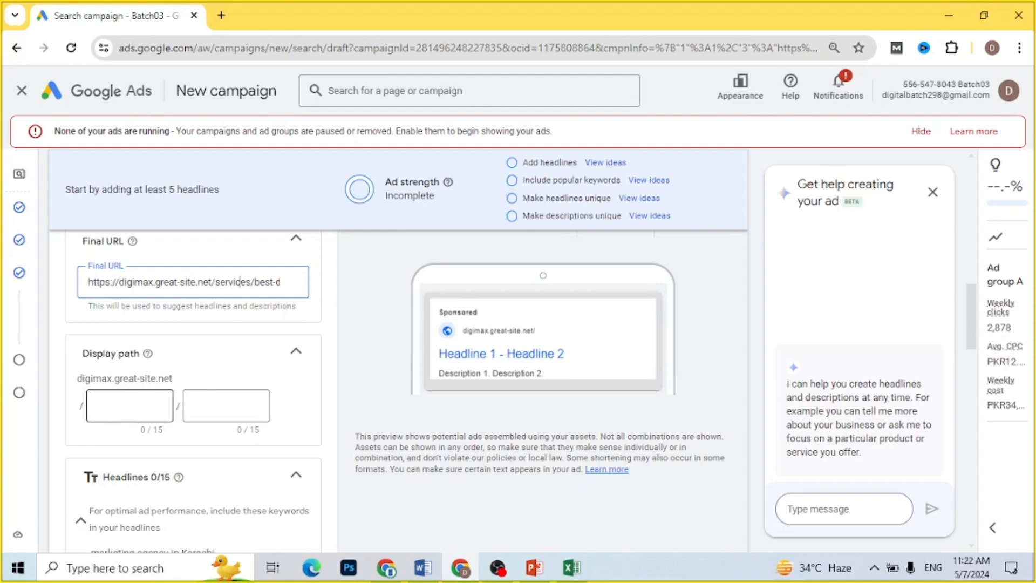
key("Tab")
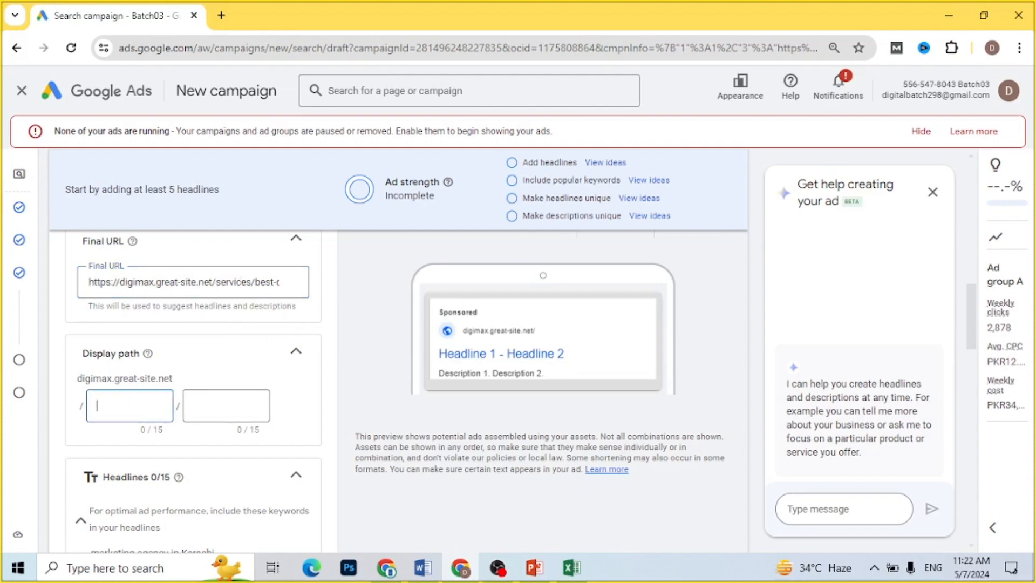
type("M")
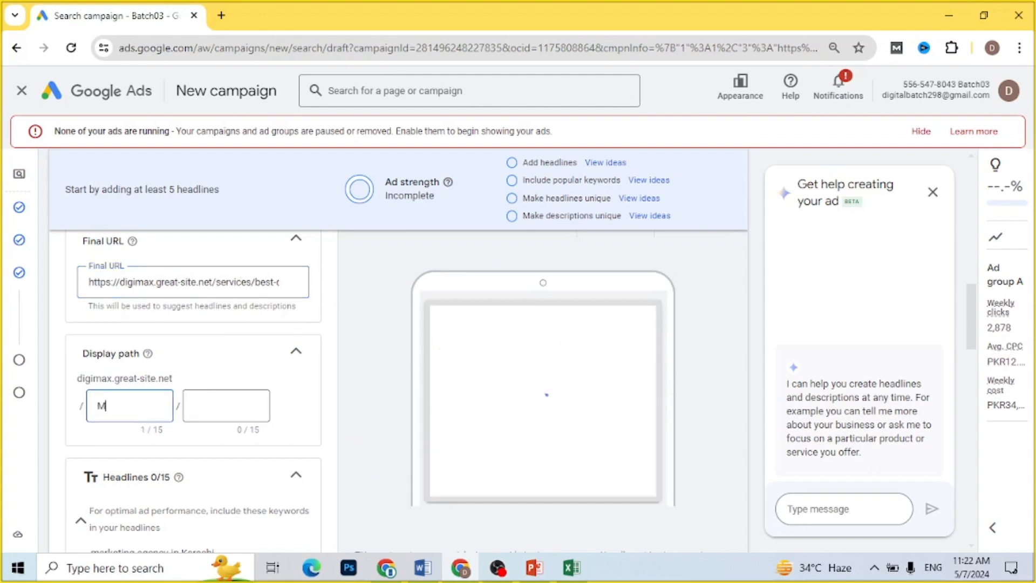
type("ar")
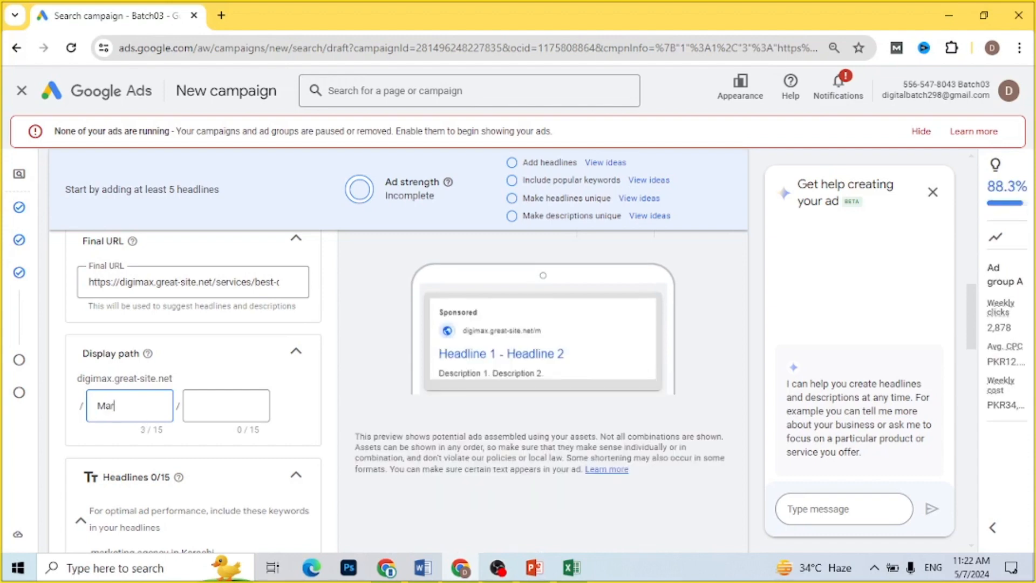
type("ketingAge")
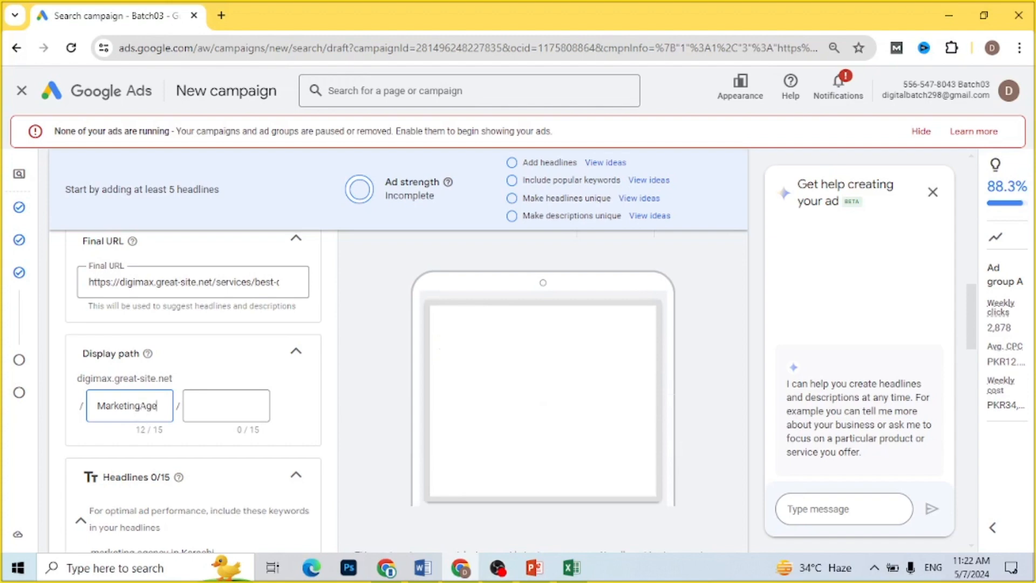
type("ncy")
left_click(194, 406)
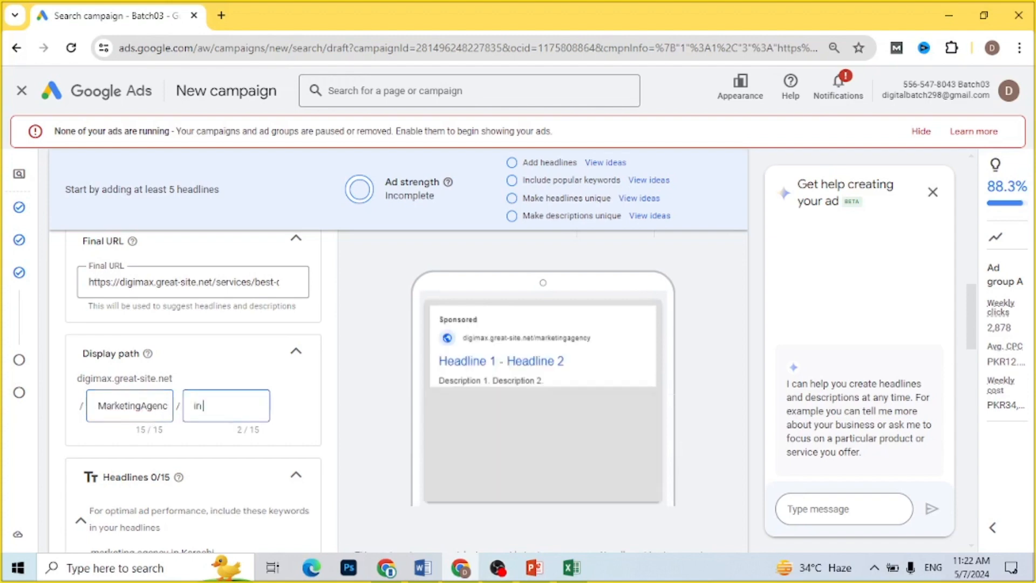
type("in Karachi")
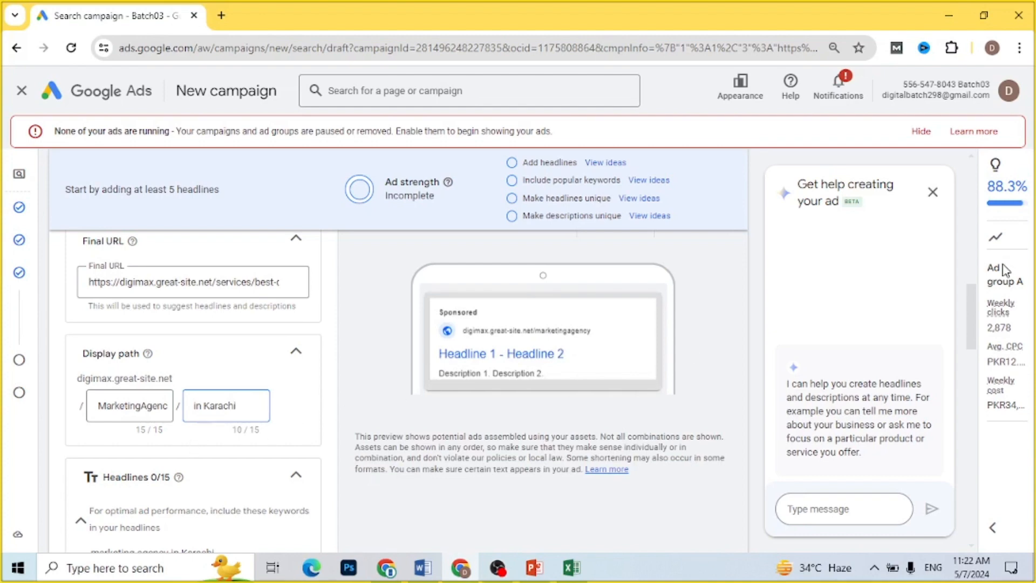
Step: Switch to the Word document and copy the "Headlines (minimum 4 Maximum 15)" line from the requirements list to below the Ad Group "A" keyword table
left_click_drag(973, 293, 973, 319)
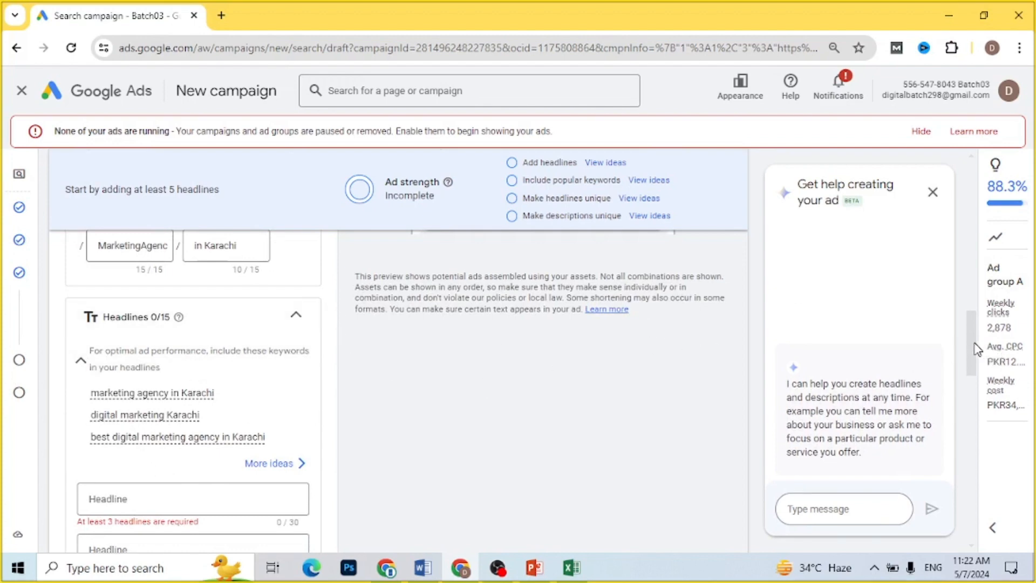
left_click_drag(974, 349, 978, 378)
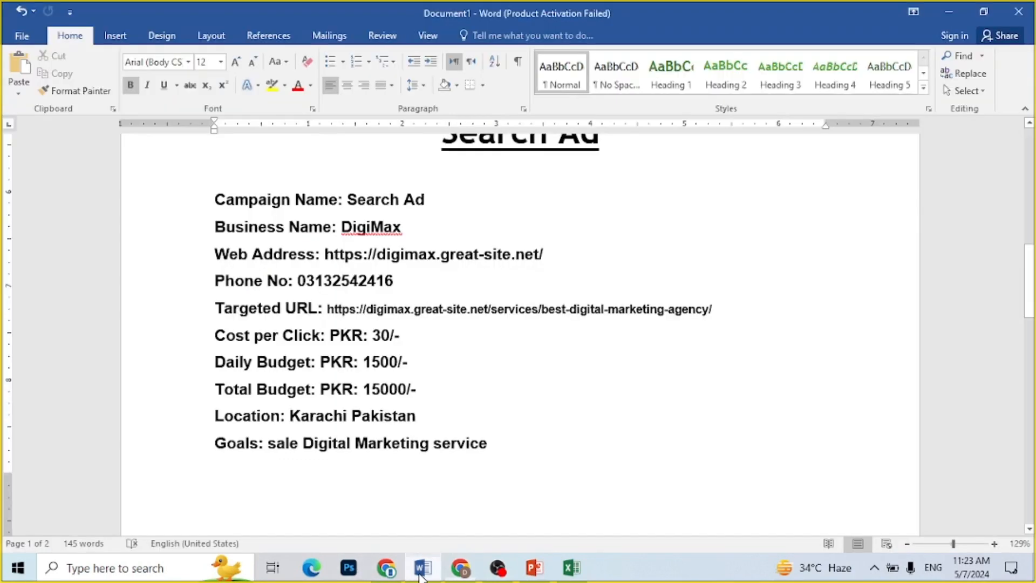
left_click(422, 566)
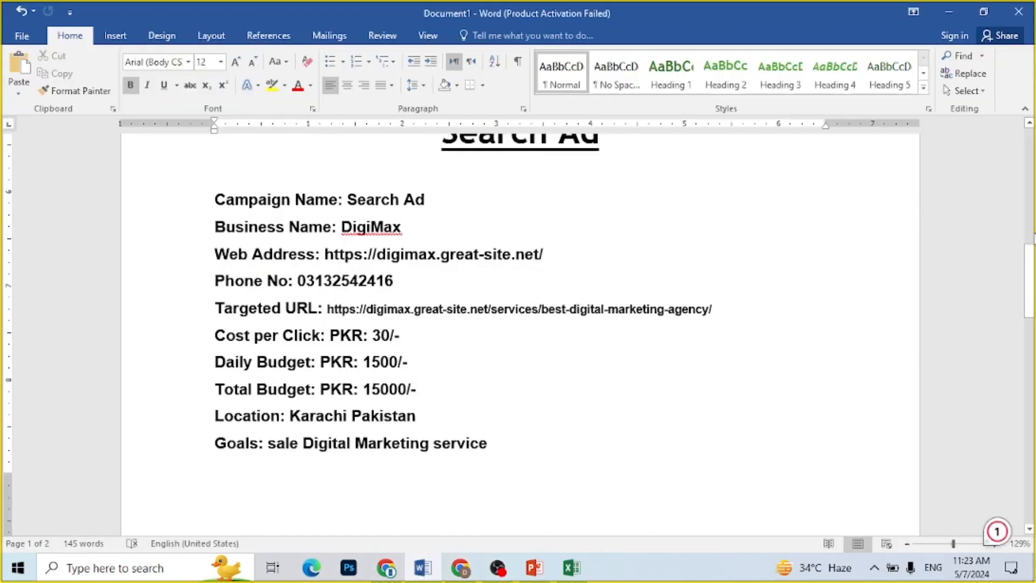
scroll(1031, 248, "up", 5)
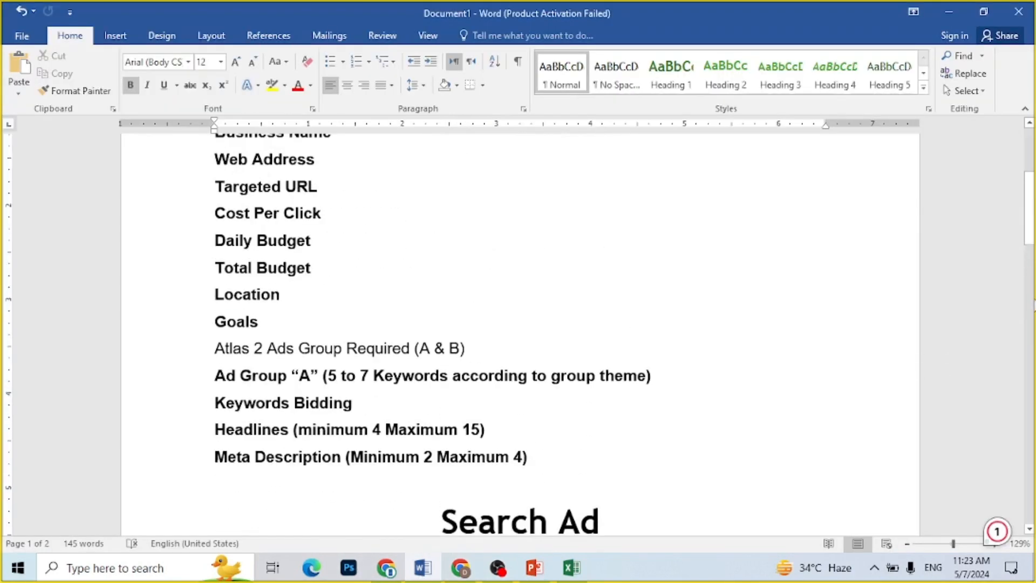
scroll(1030, 216, "down", 2)
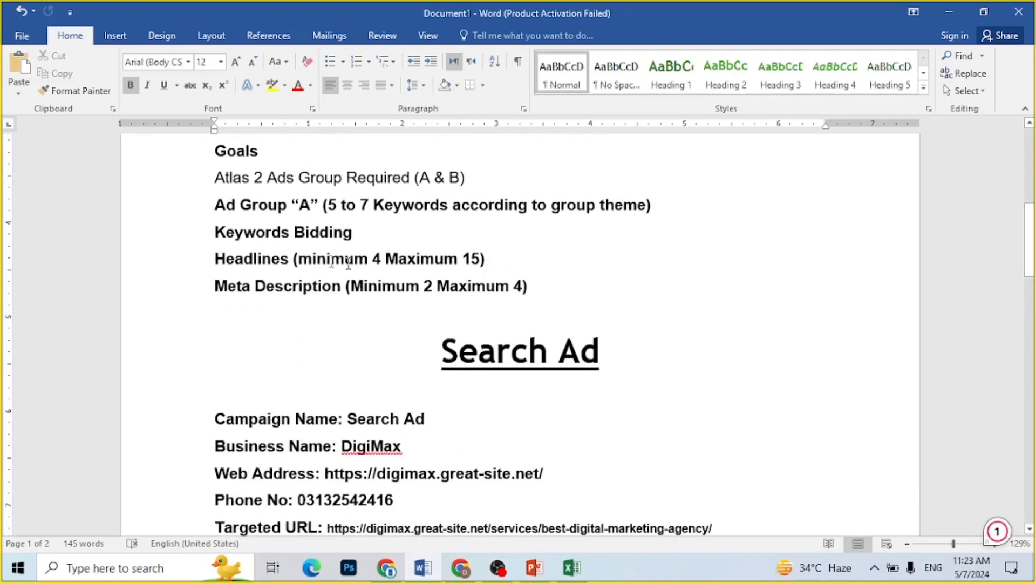
triple_click(565, 249)
key("ctrl+c")
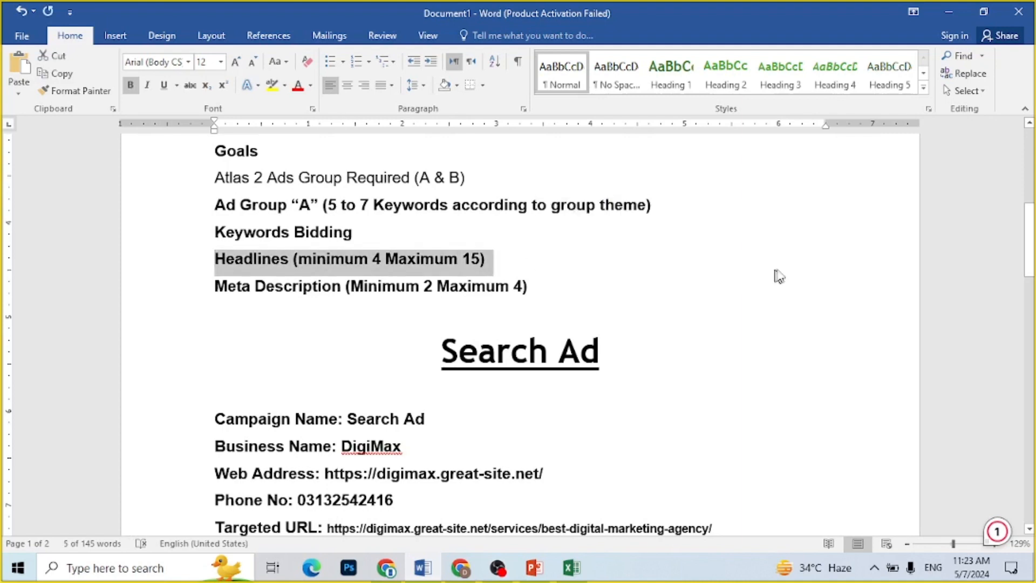
left_click_drag(1034, 257, 1033, 413)
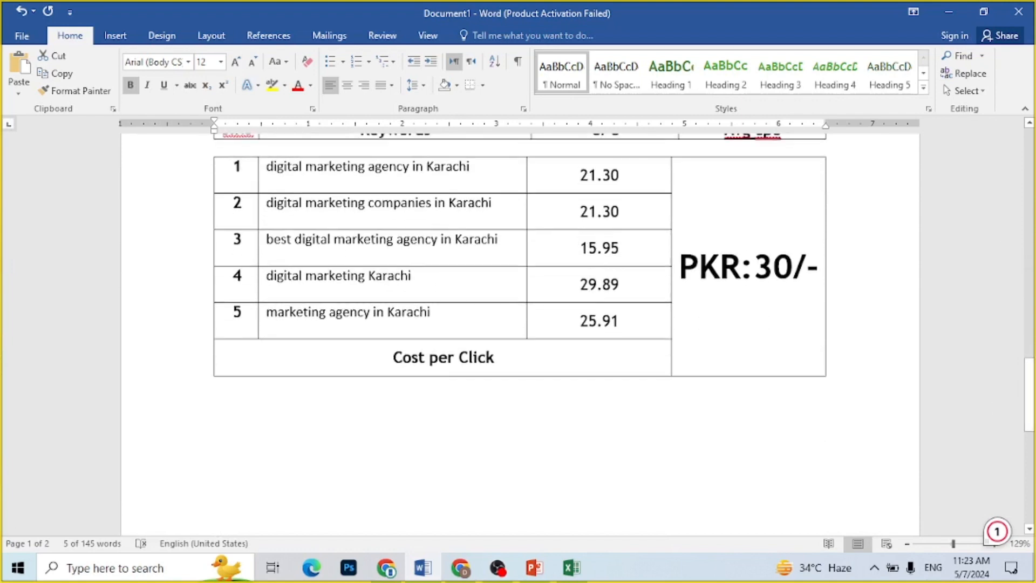
left_click(215, 467)
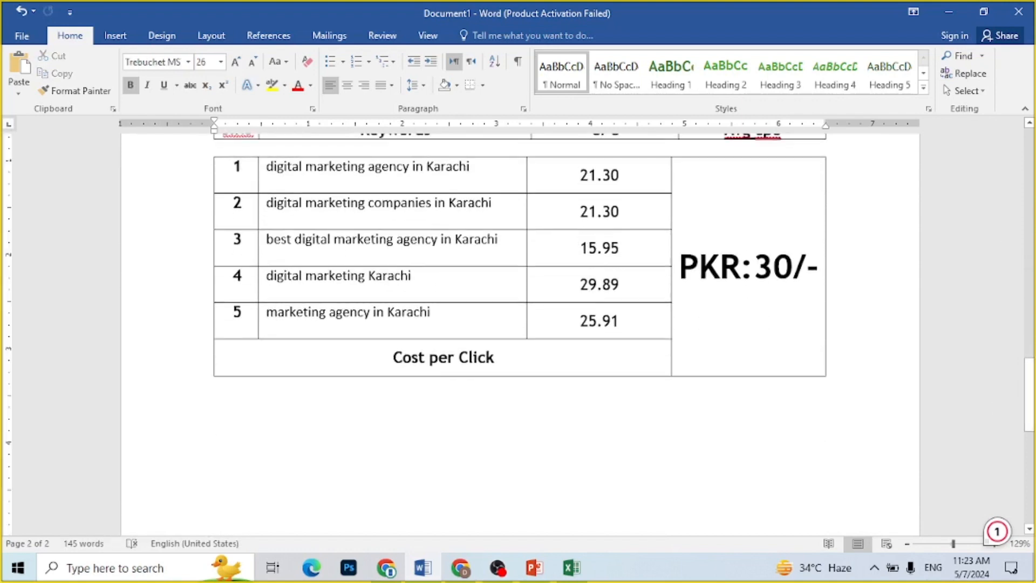
key("ctrl+v")
Step: Format the pasted Headlines line as a centered, underlined heading with font size 20
key("shift+Up")
key("shift+Up")
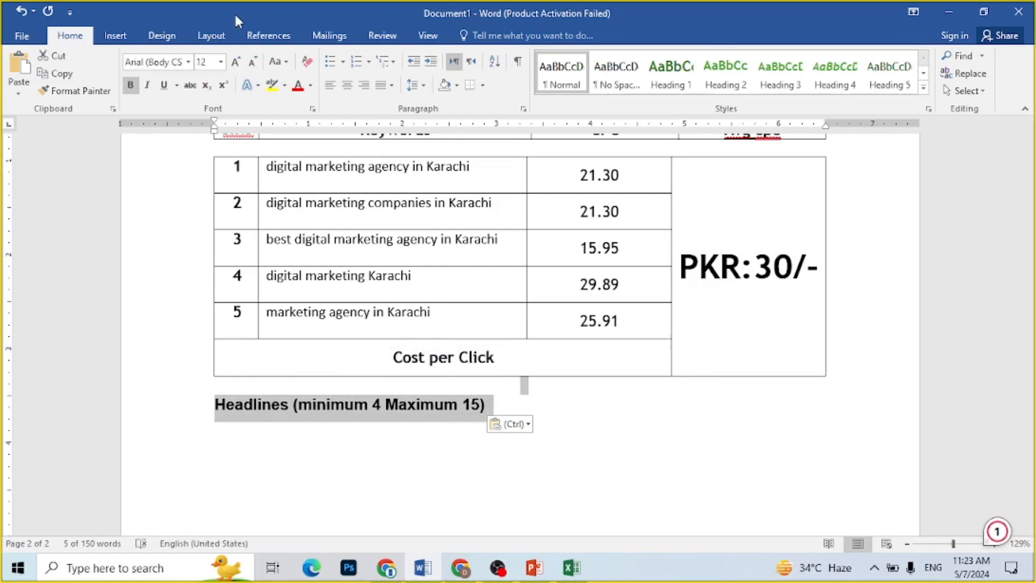
left_click(236, 62)
left_click(236, 62)
left_click(237, 61)
left_click(236, 61)
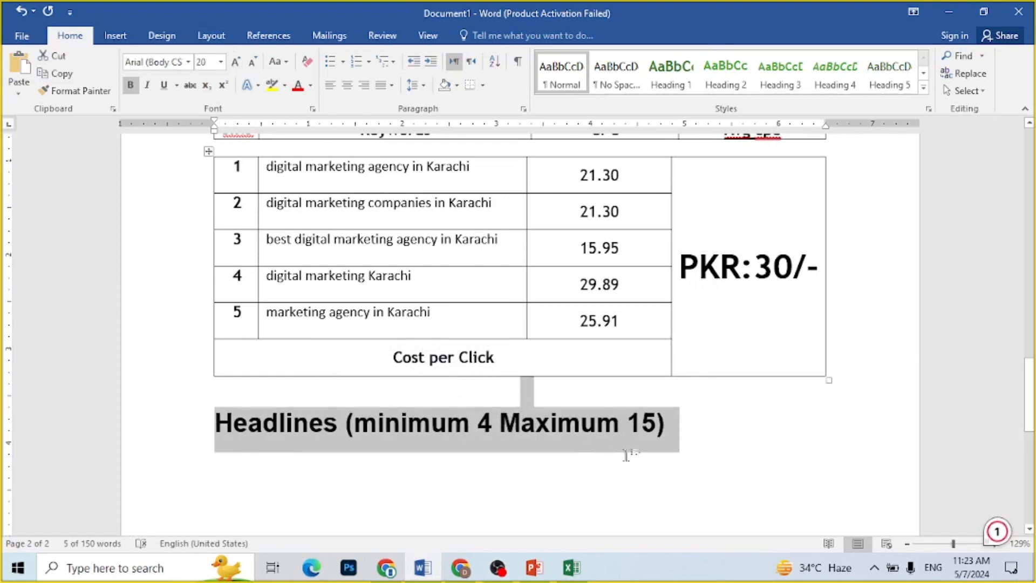
left_click(347, 85)
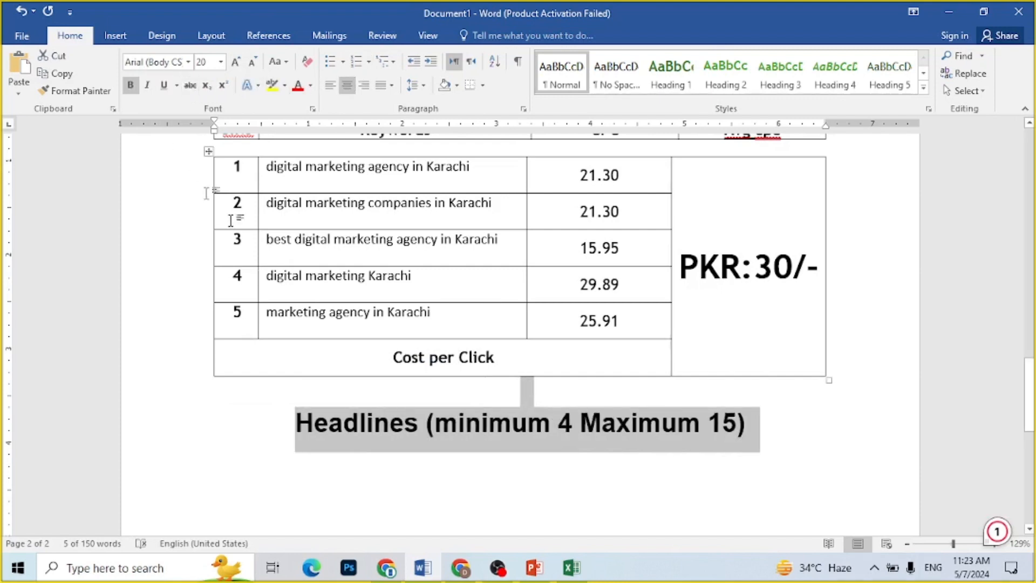
left_click(164, 87)
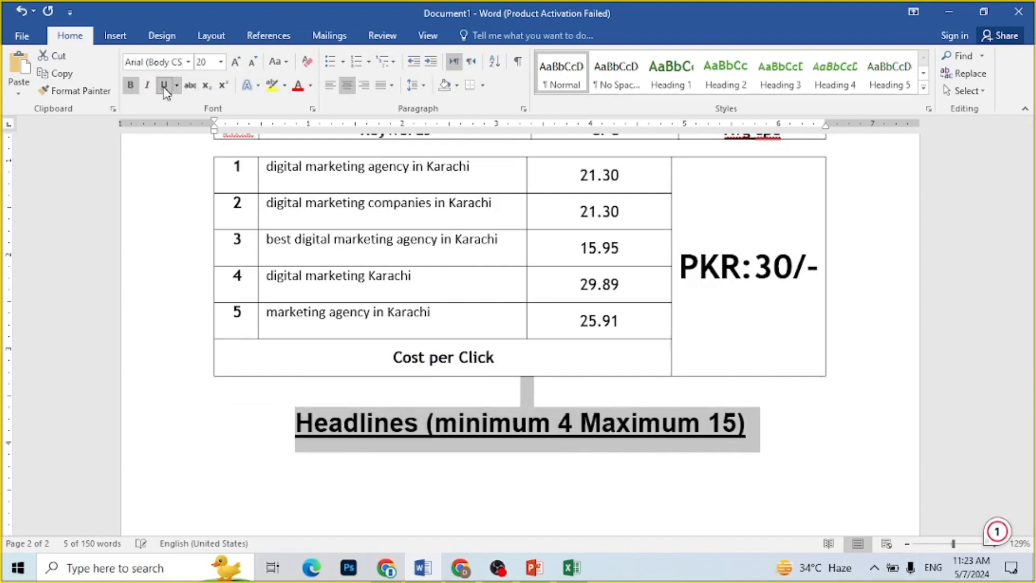
Step: Add a blank line with font size 20 below the Headlines heading and place a copy of the keyword table there
left_click(777, 464)
key("Return")
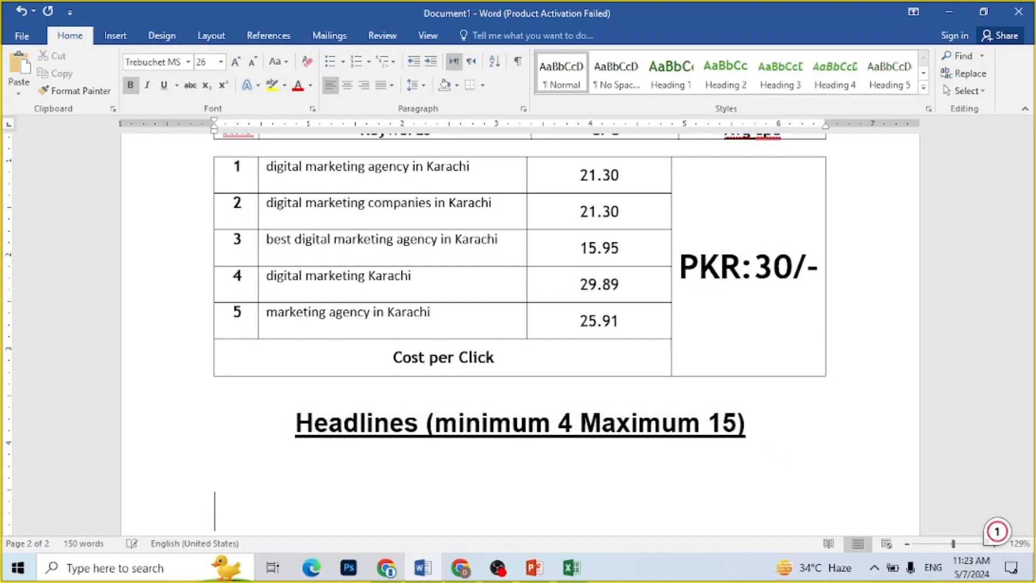
left_click(252, 63)
left_click(252, 63)
left_click(252, 63)
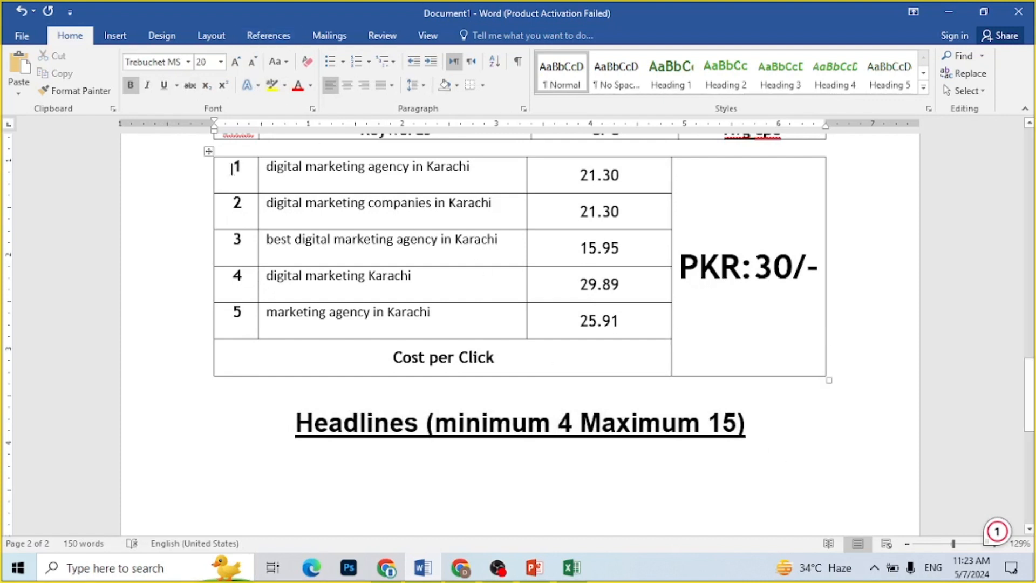
left_click(209, 152)
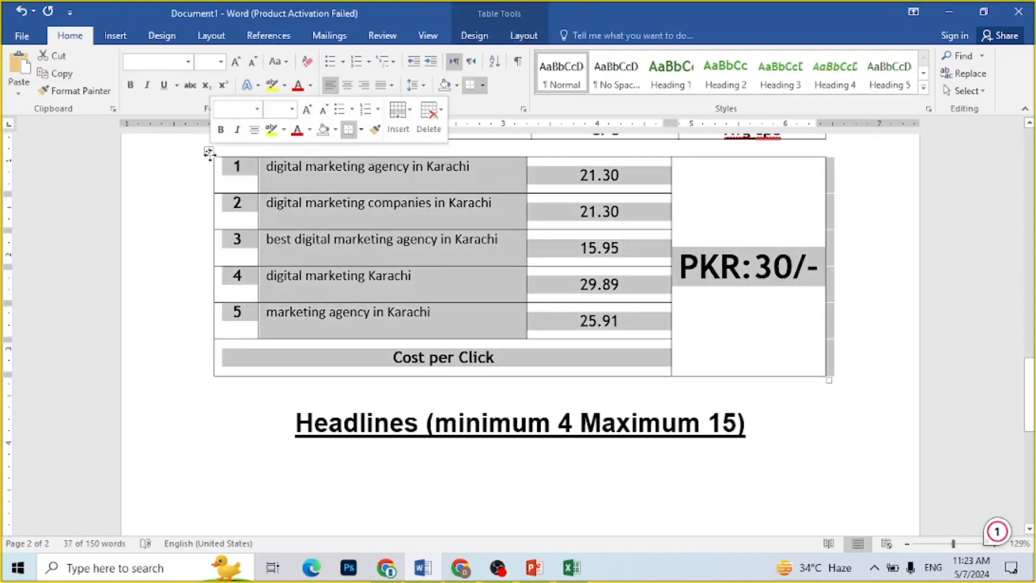
left_click_drag(209, 153, 208, 469)
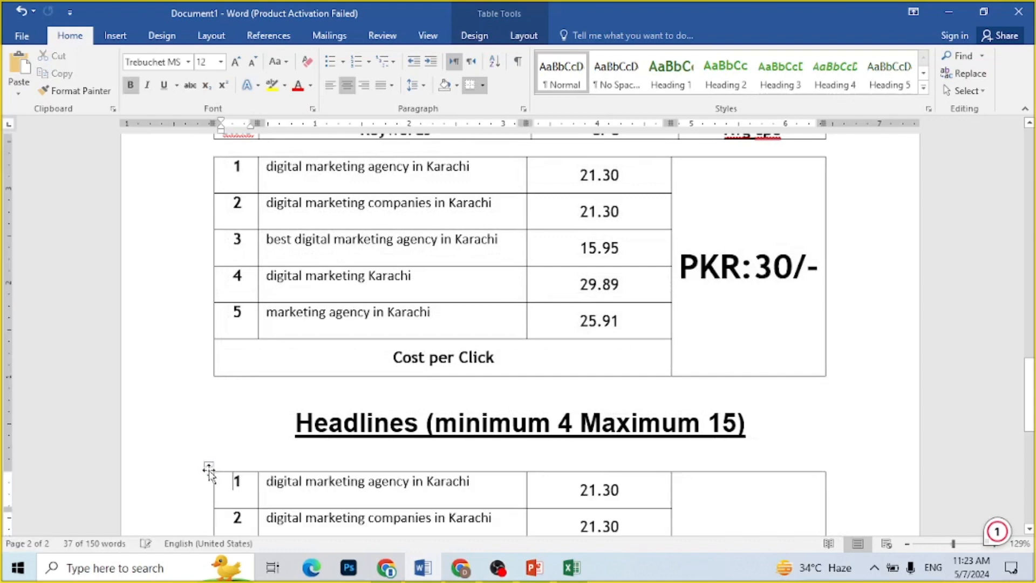
Step: Select the five keyword cells in the table copy below the Headlines heading
left_click_drag(1029, 396, 1033, 450)
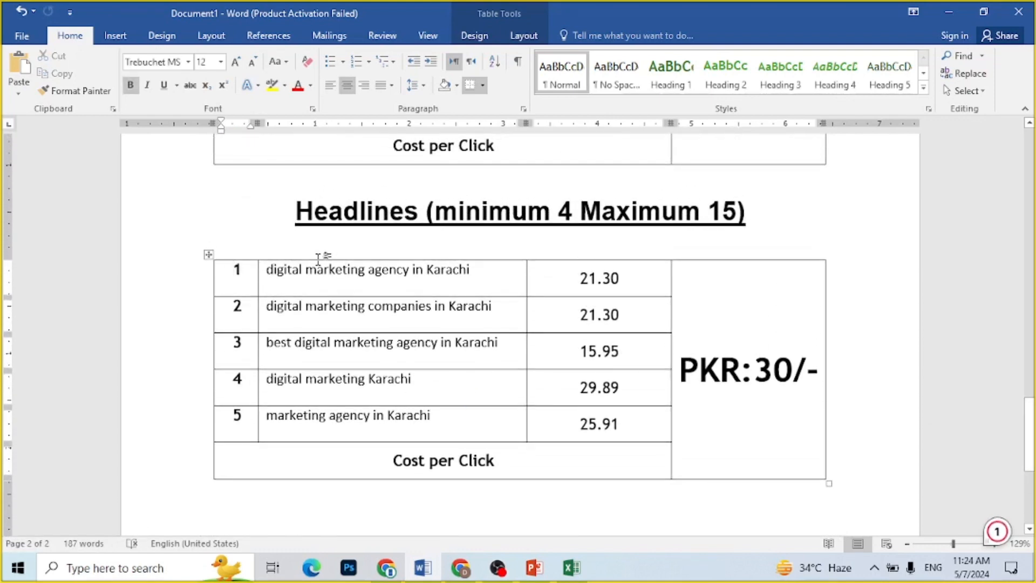
left_click_drag(275, 274, 453, 426)
mouse_move(497, 569)
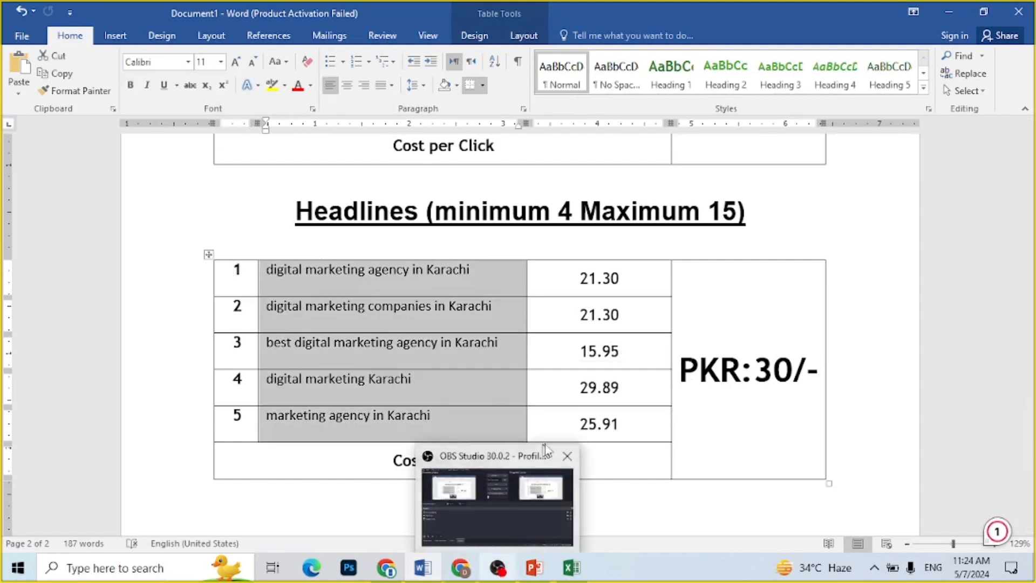
left_click(547, 484)
left_click(444, 395)
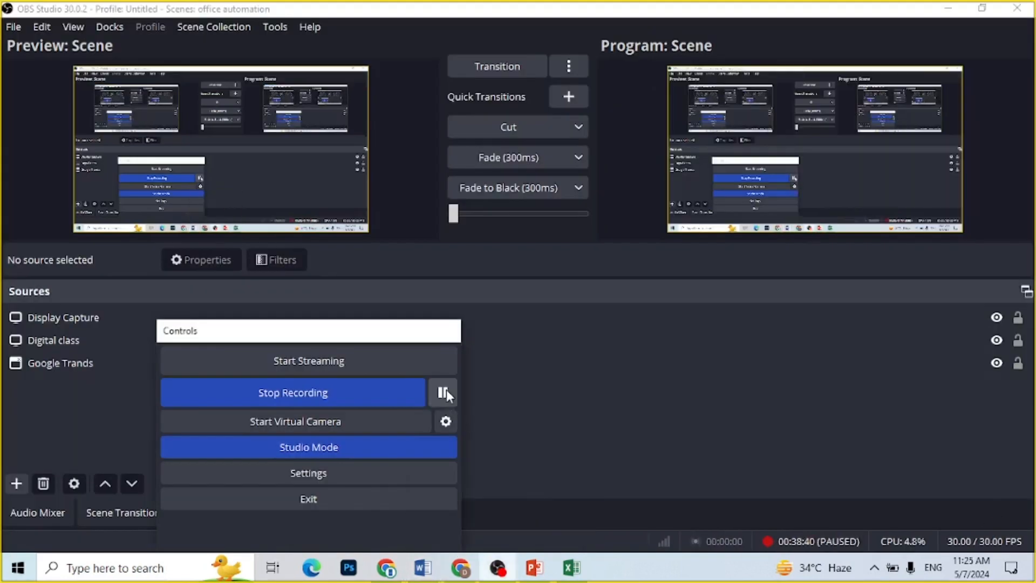
left_click(446, 389)
Step: Switch to the Google Ads campaign and enter "Best Digital Marketing Agency" as the ad's first headline
left_click(459, 567)
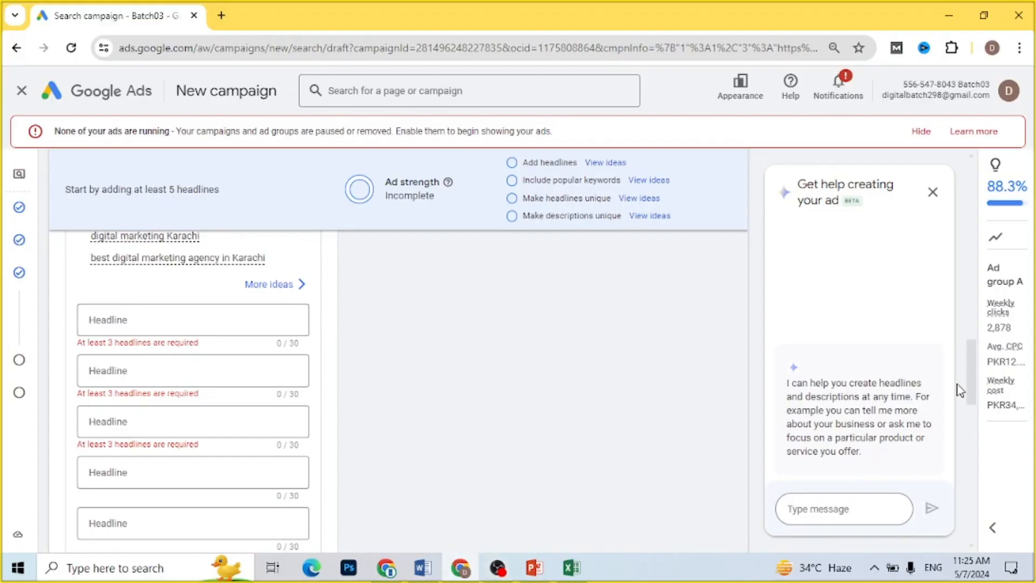
scroll(974, 380, "up", 1)
left_click_drag(971, 376, 971, 372)
left_click(170, 353)
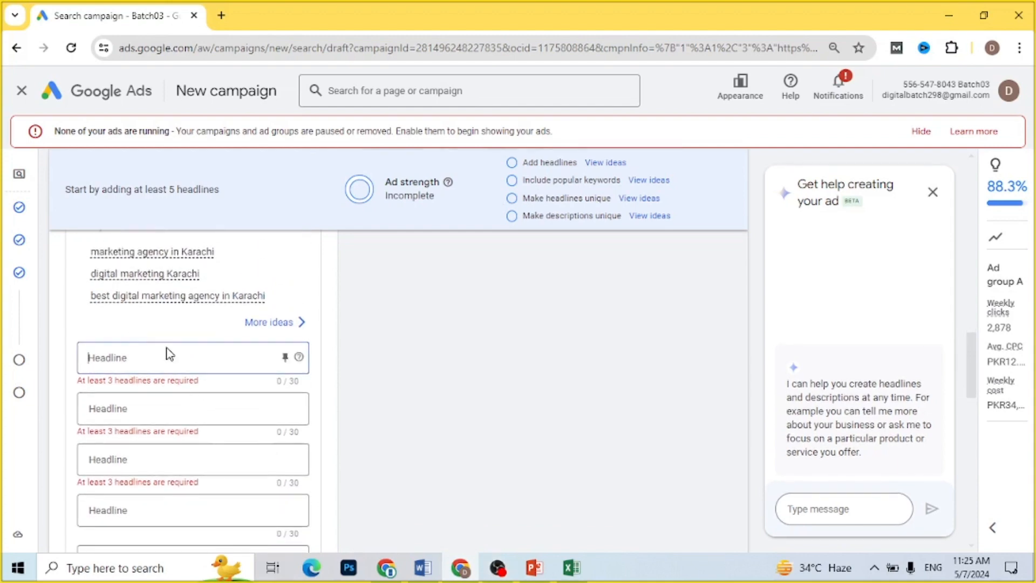
type("B")
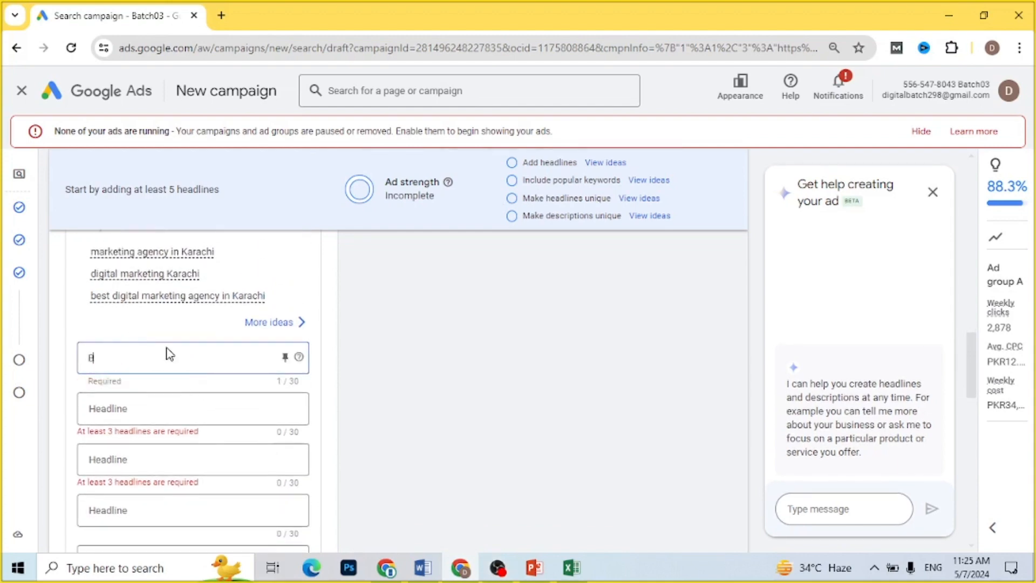
type("est Digital Marketing")
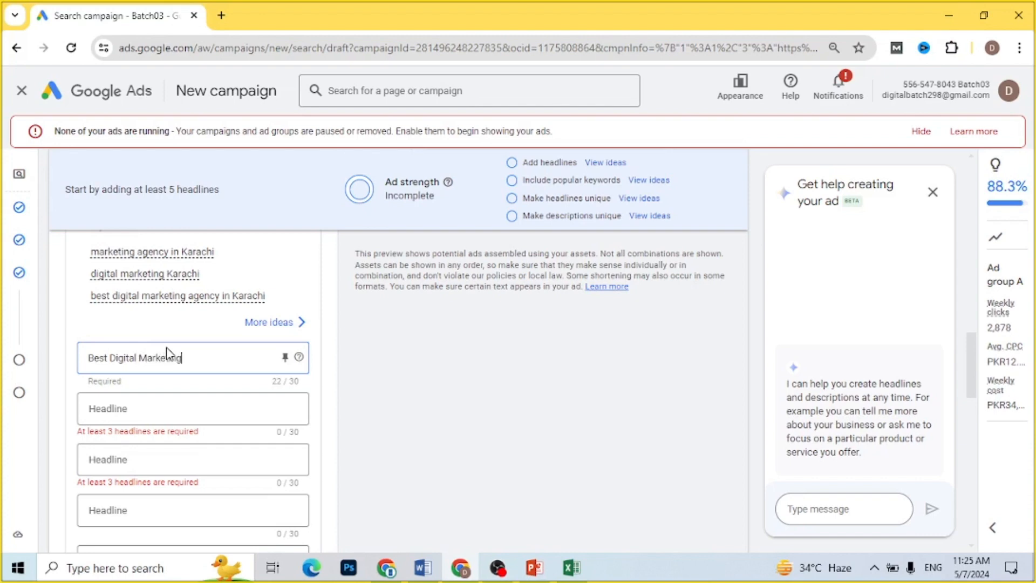
type(" Agency")
Step: Enter "Marketing Agency In Karachi" as the ad's second headline
left_click(152, 420)
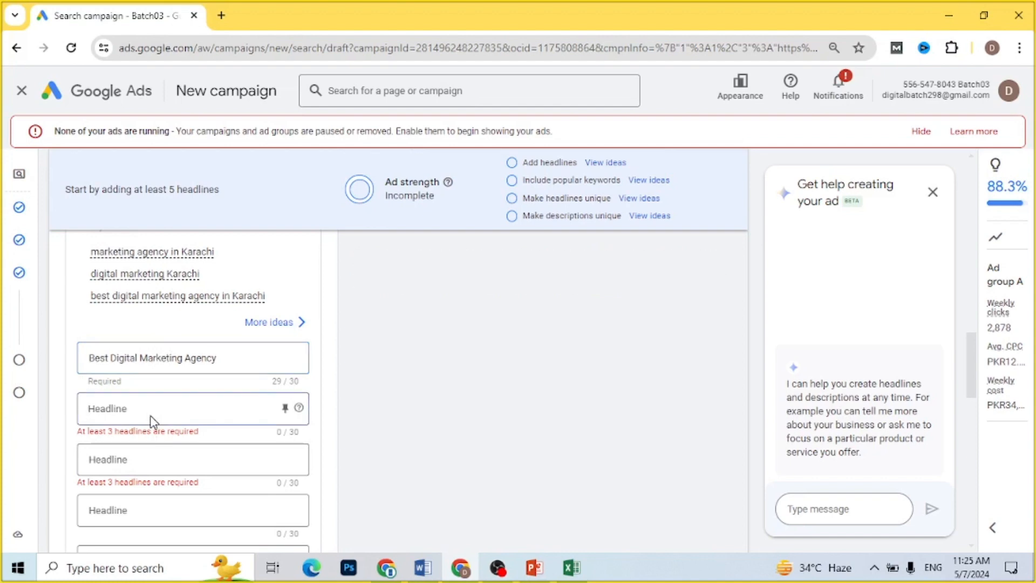
type("Mar")
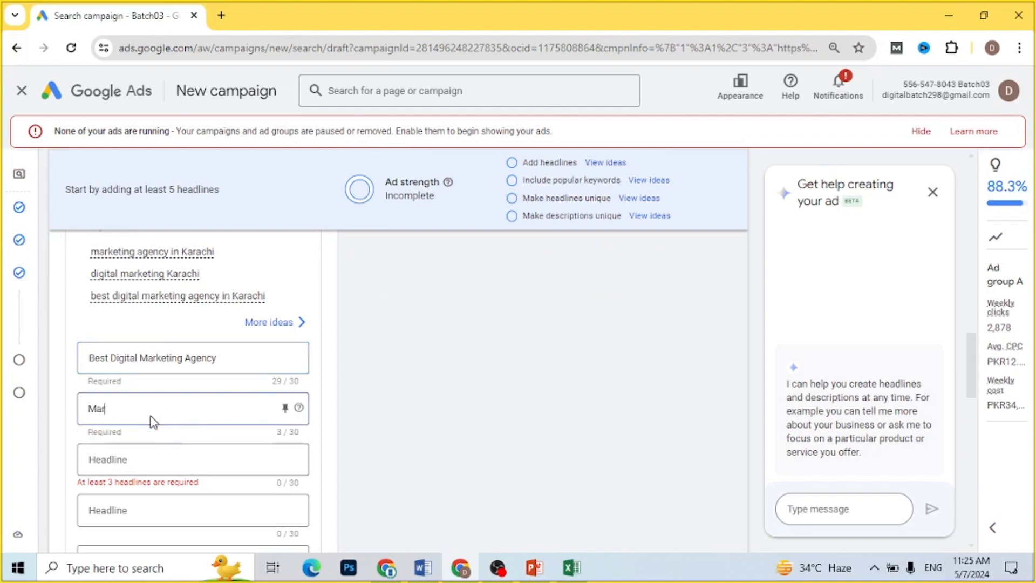
type("keting Ag")
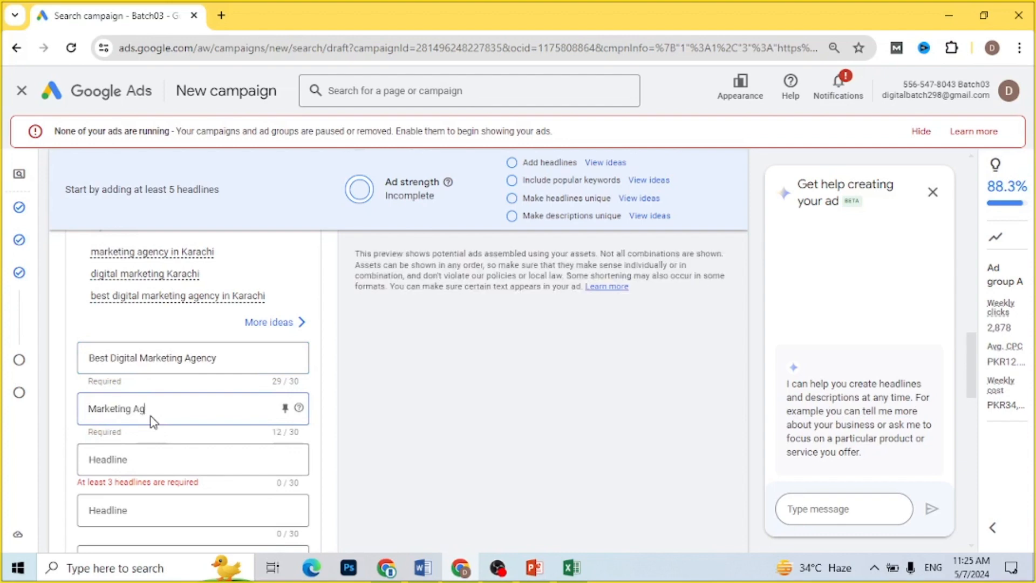
type("ency In Karachi")
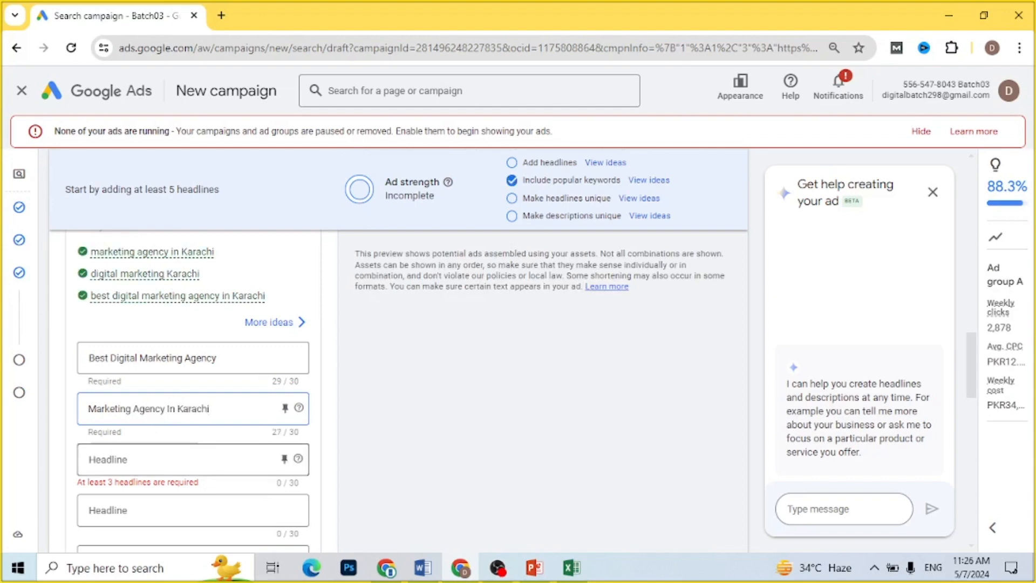
Step: Copy "digital marketing agency in Karachi" from the third keyword row in the Word document into the third headline in Google Ads
left_click(181, 461)
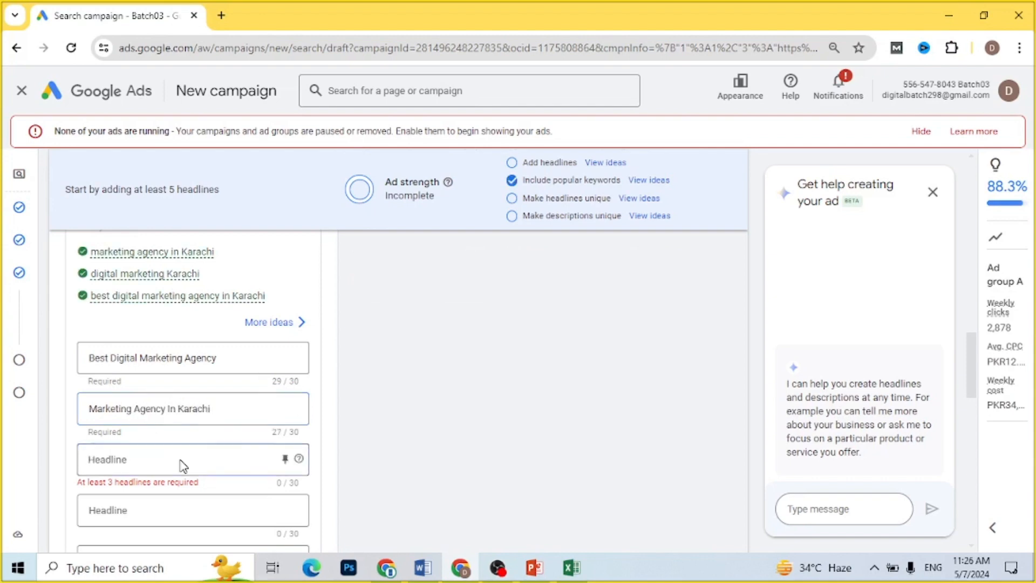
left_click(423, 567)
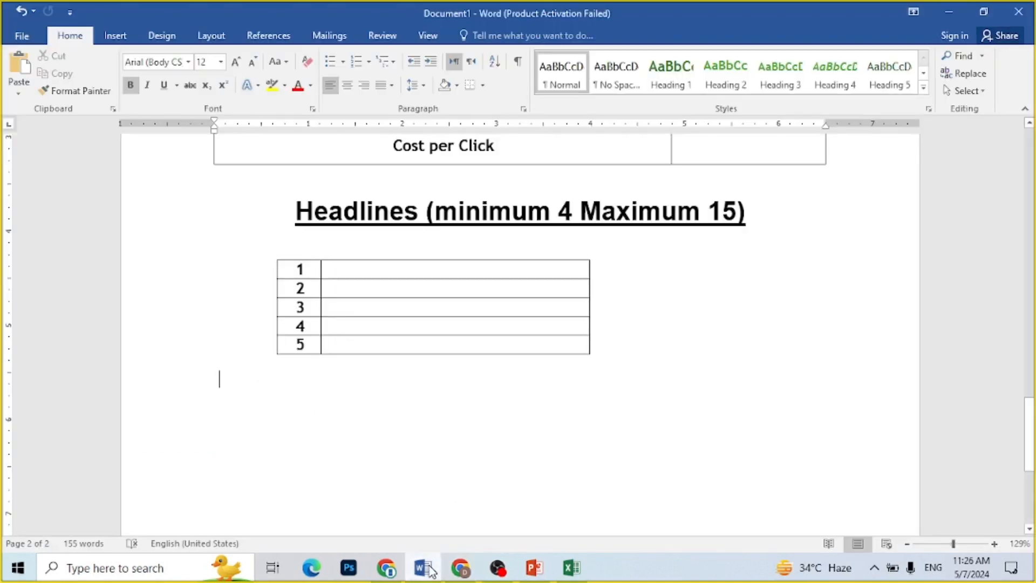
left_click_drag(1029, 426, 1033, 366)
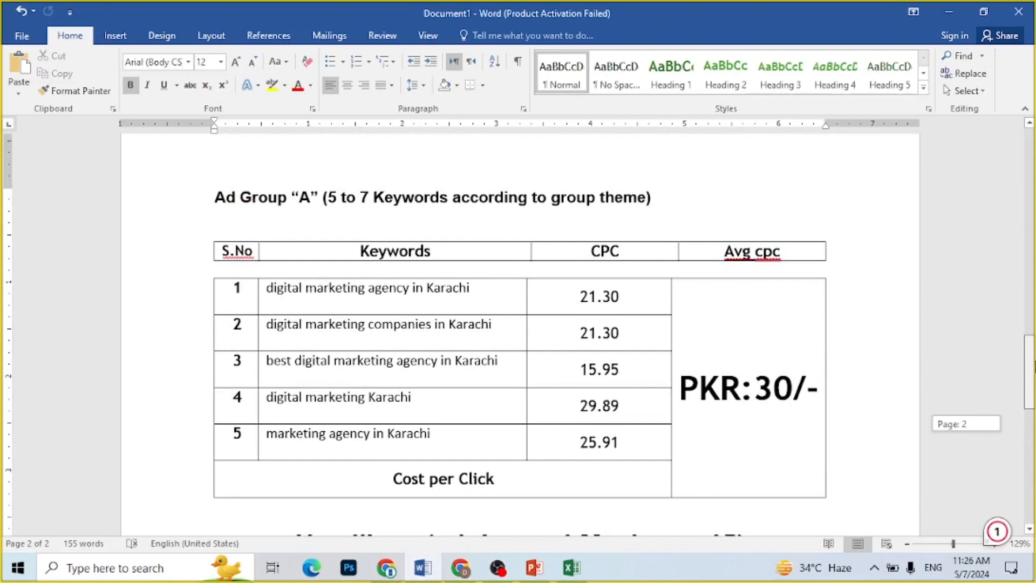
left_click_drag(1033, 367, 1033, 367)
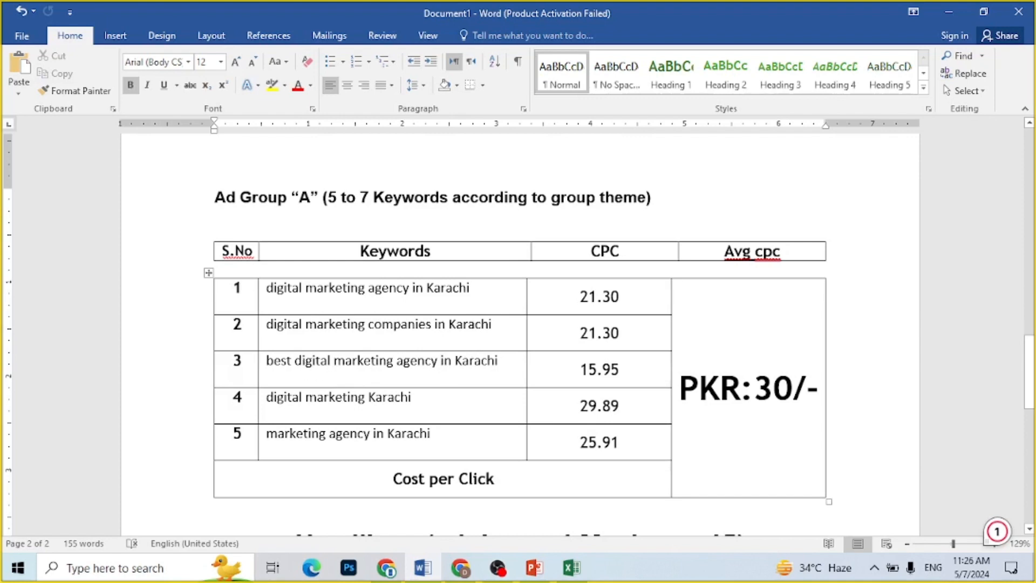
left_click_drag(294, 360, 505, 361)
key("ctrl+c")
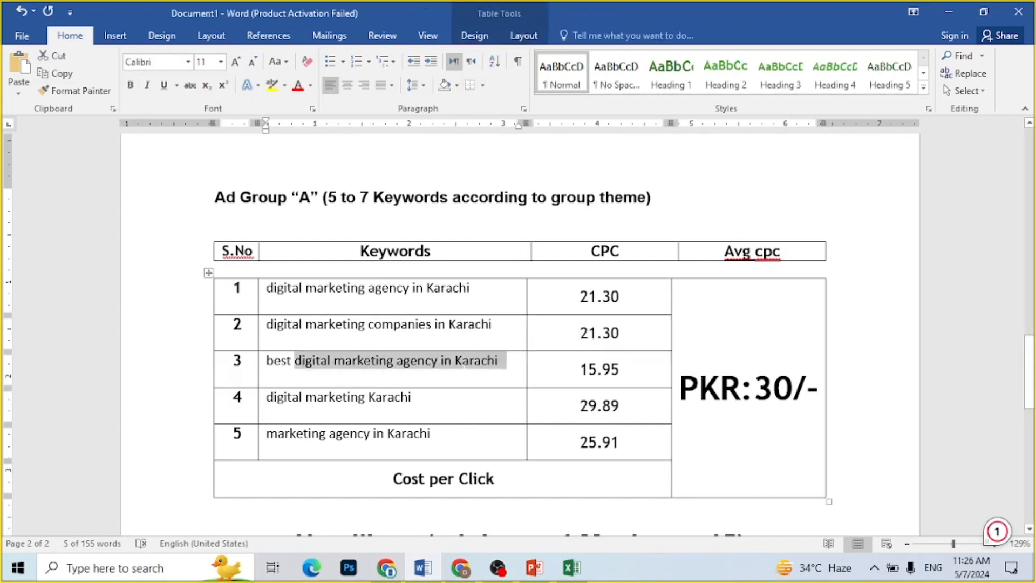
left_click(460, 567)
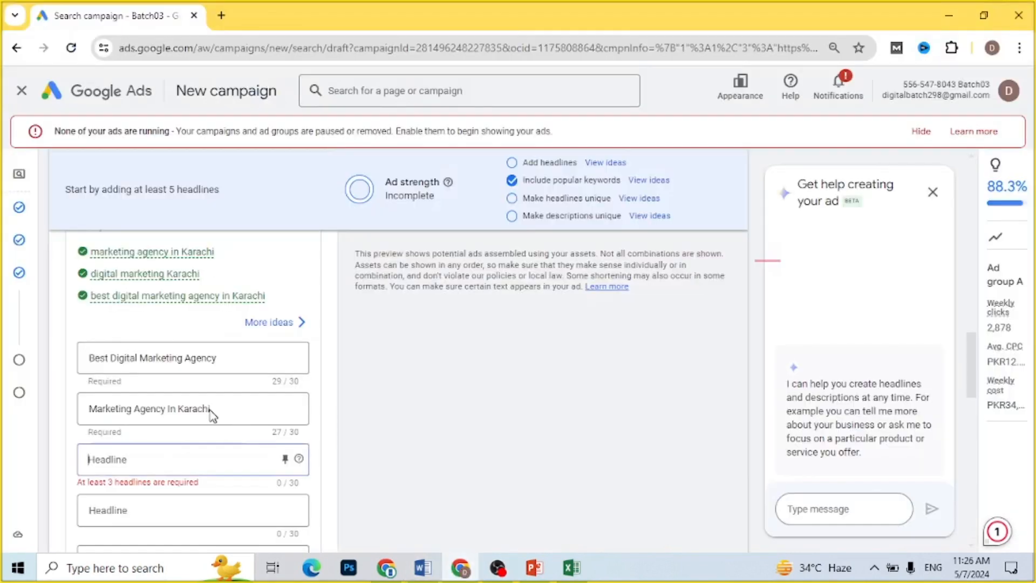
key("ctrl+v")
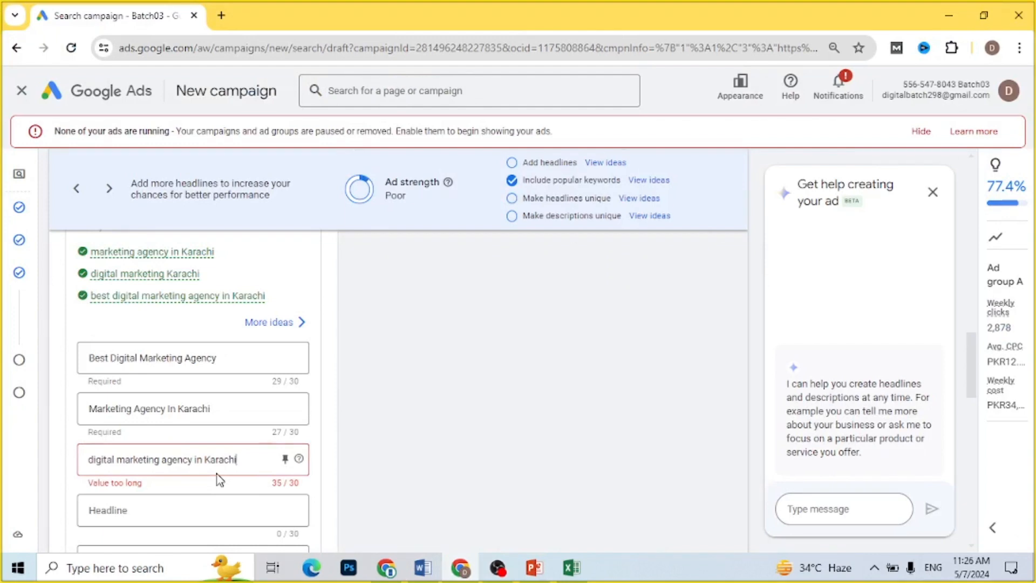
Step: Shorten the third headline to "digital marketing agency KHI"
key("BackSpace")
key("BackSpace")
key("BackSpace")
type("I")
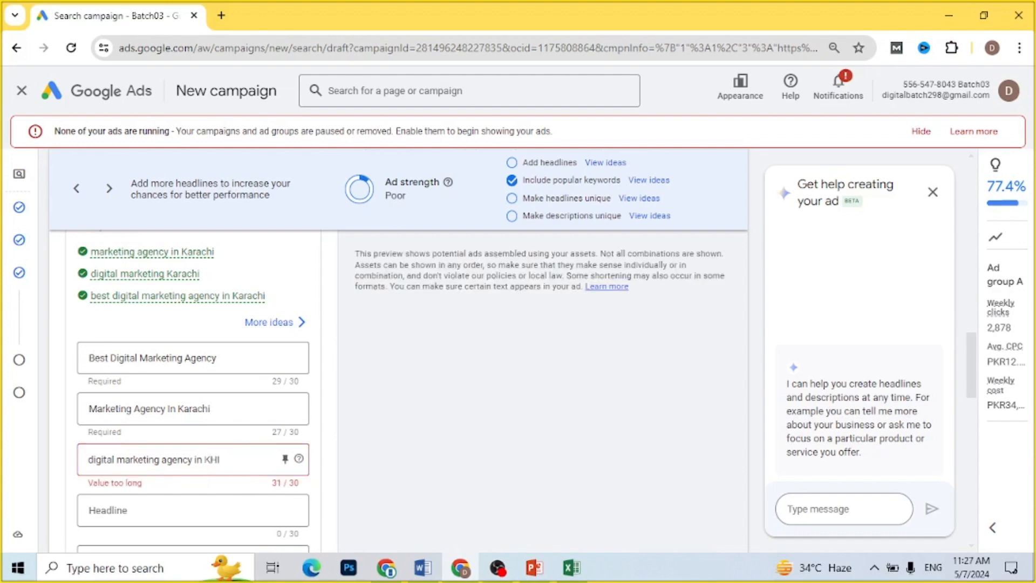
left_click(208, 460)
key("BackSpace")
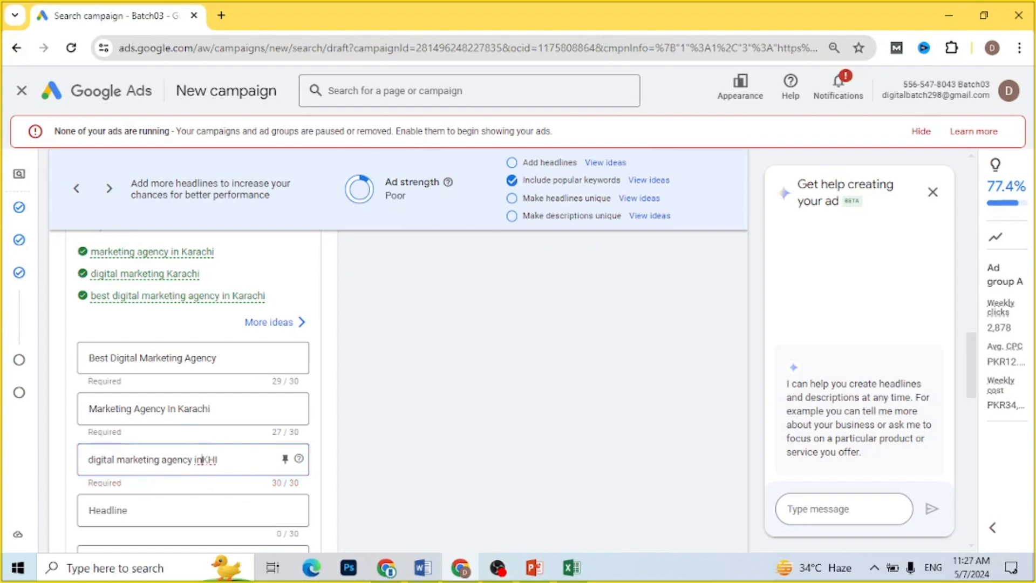
key("BackSpace")
key("BackSpace")
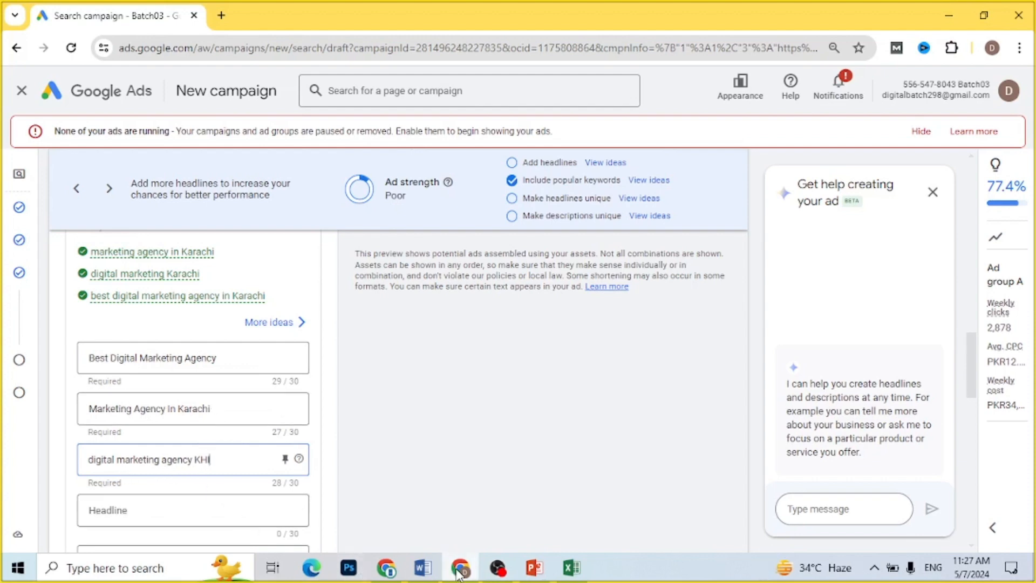
Step: Copy "digital marketing companies" from the second keyword row in the Word document into the fourth headline in Google Ads
left_click(428, 567)
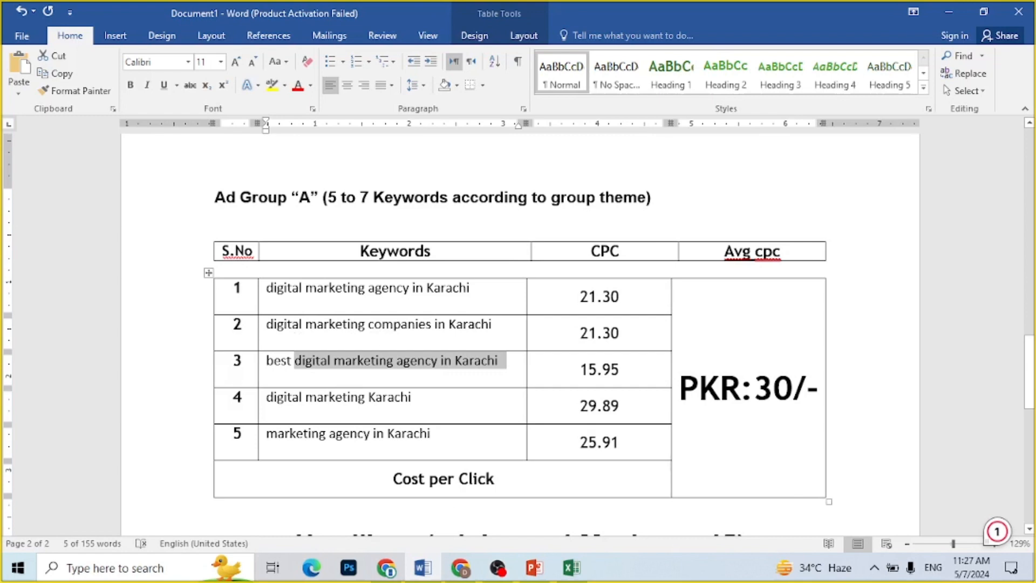
left_click_drag(266, 324, 404, 326)
key("ctrl+c")
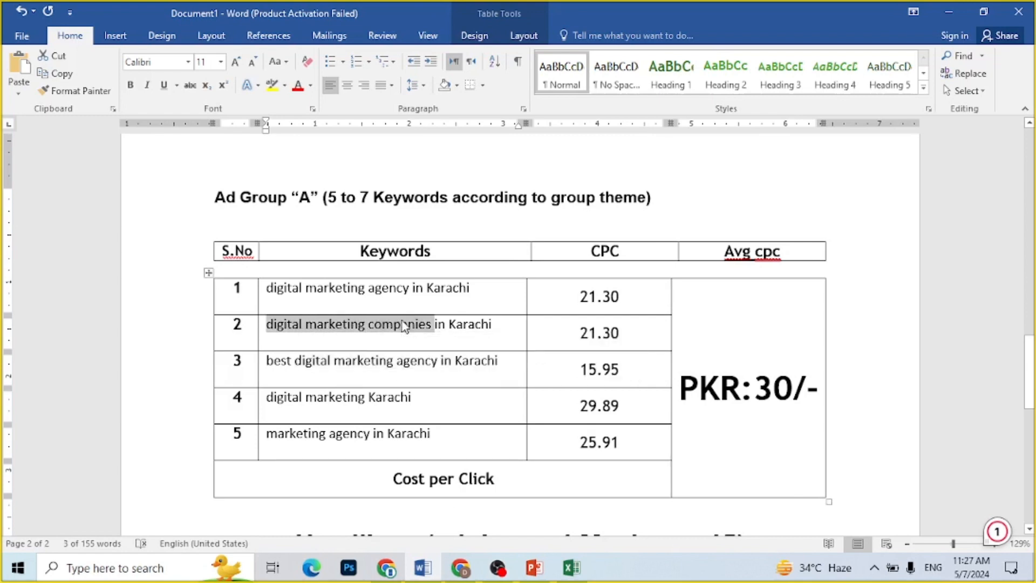
left_click(421, 571)
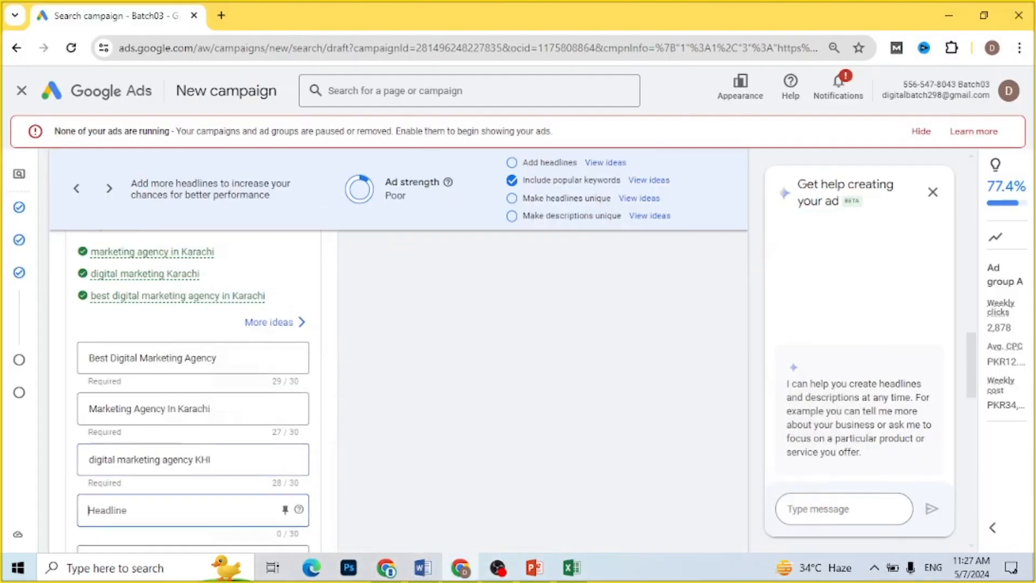
key("ctrl+v")
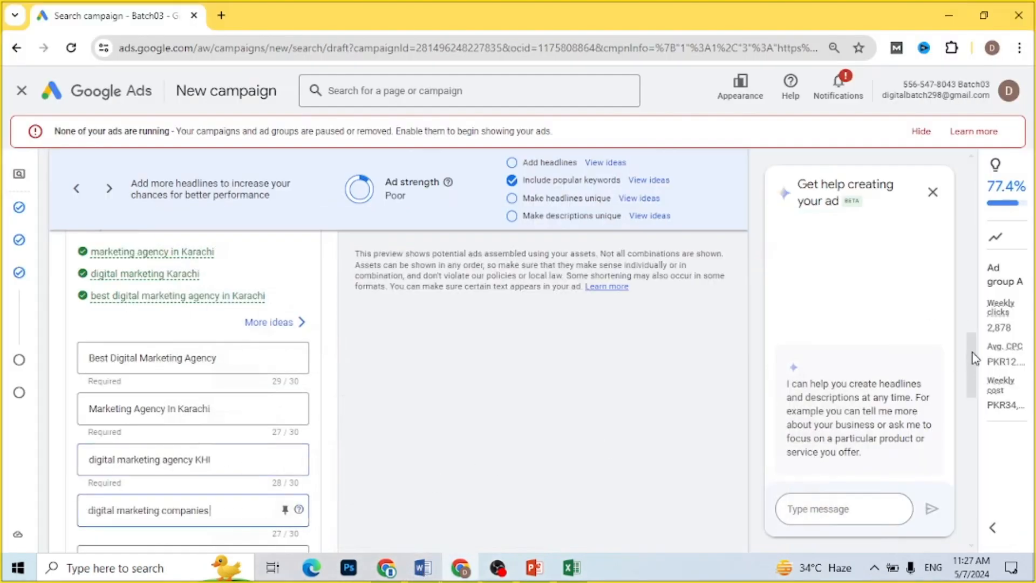
Step: Enter "Karachi Top Digital Marketing Agency In Karachi" as the ad's first description
left_click_drag(974, 358, 976, 392)
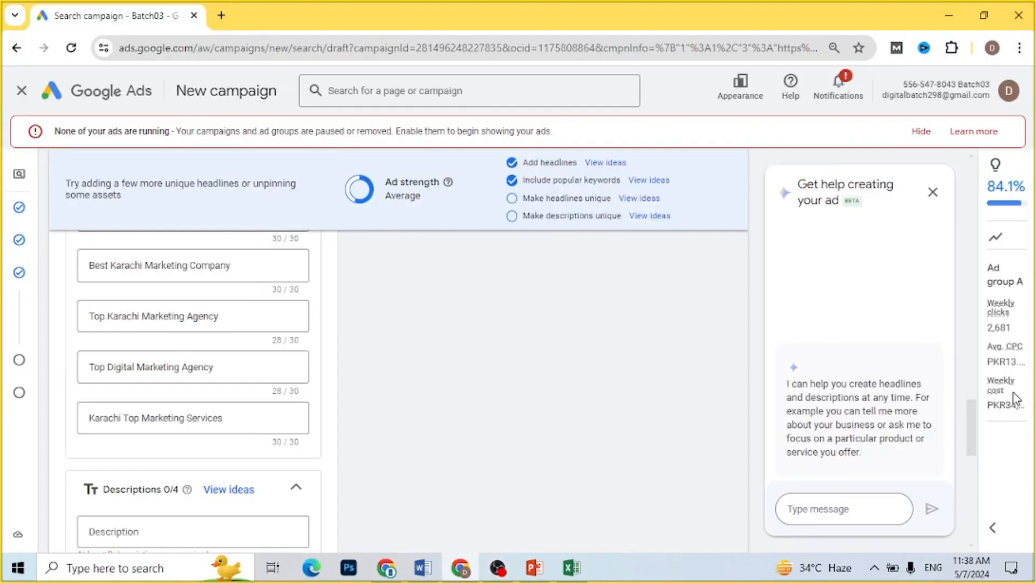
mouse_move(978, 426)
left_mouse_down()
mouse_move(977, 357)
mouse_move(975, 406)
left_mouse_up()
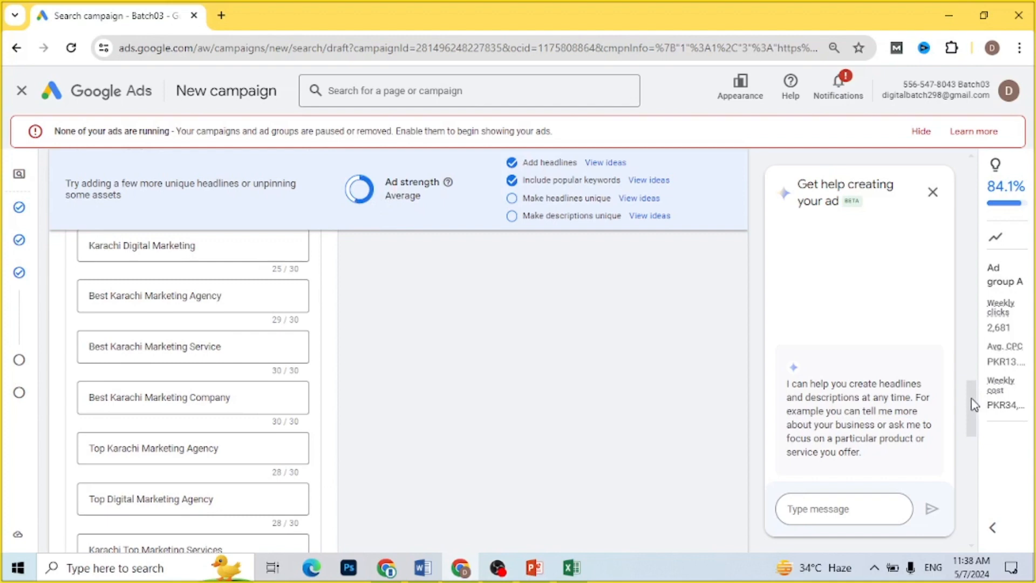
left_click_drag(973, 400, 974, 431)
scroll(975, 437, "down", 3)
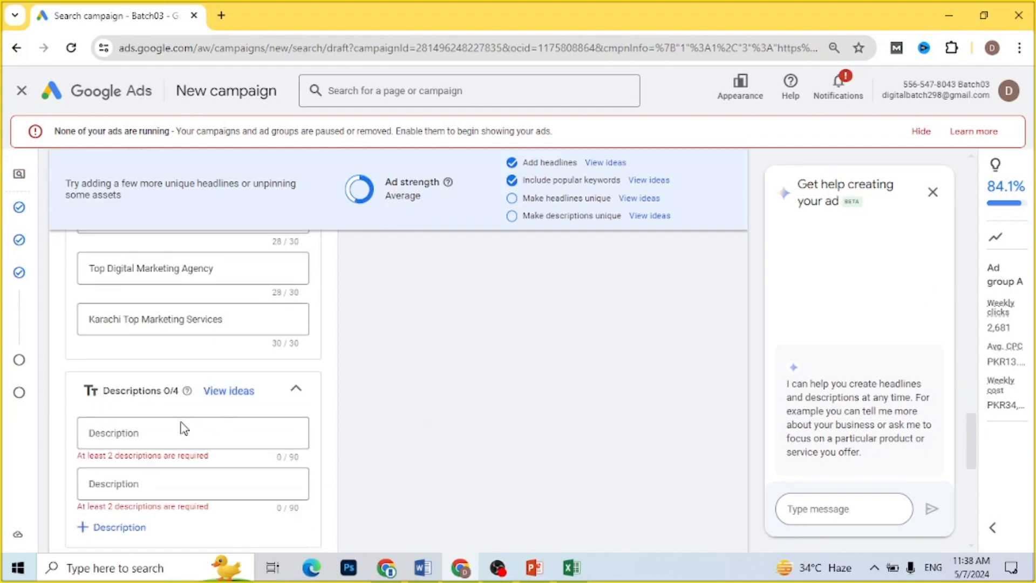
left_click(203, 438)
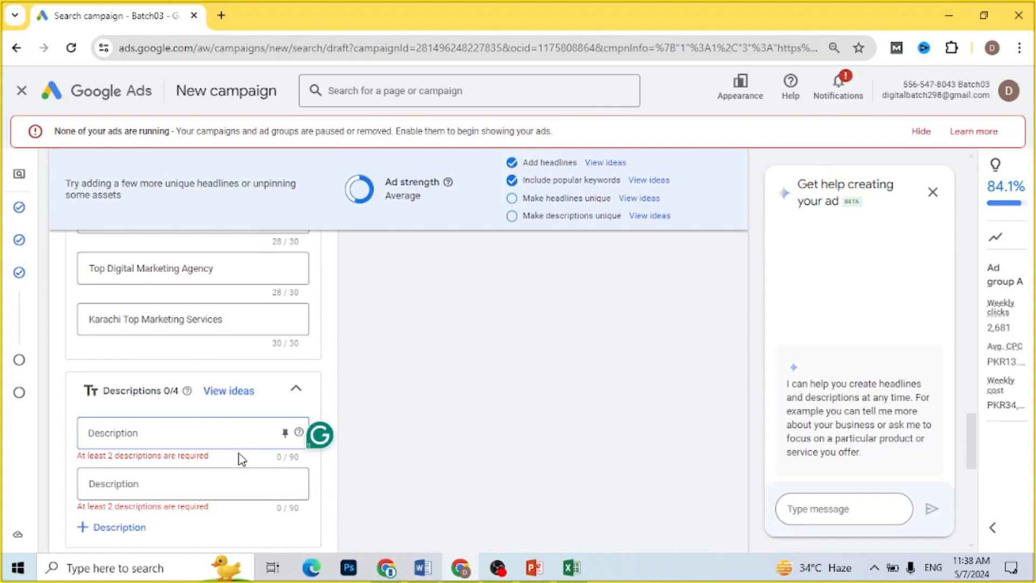
type("Karach")
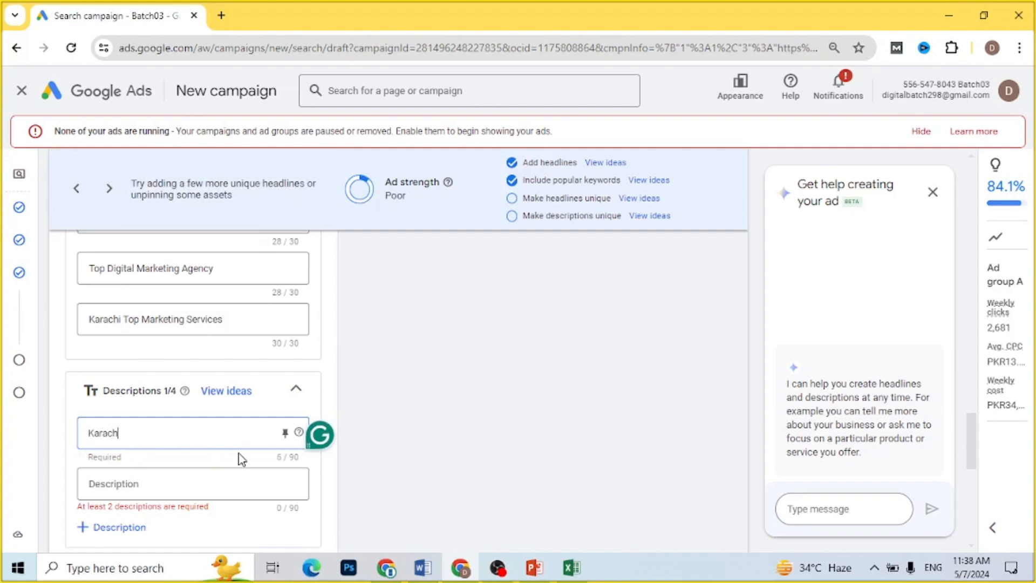
type("i Top D")
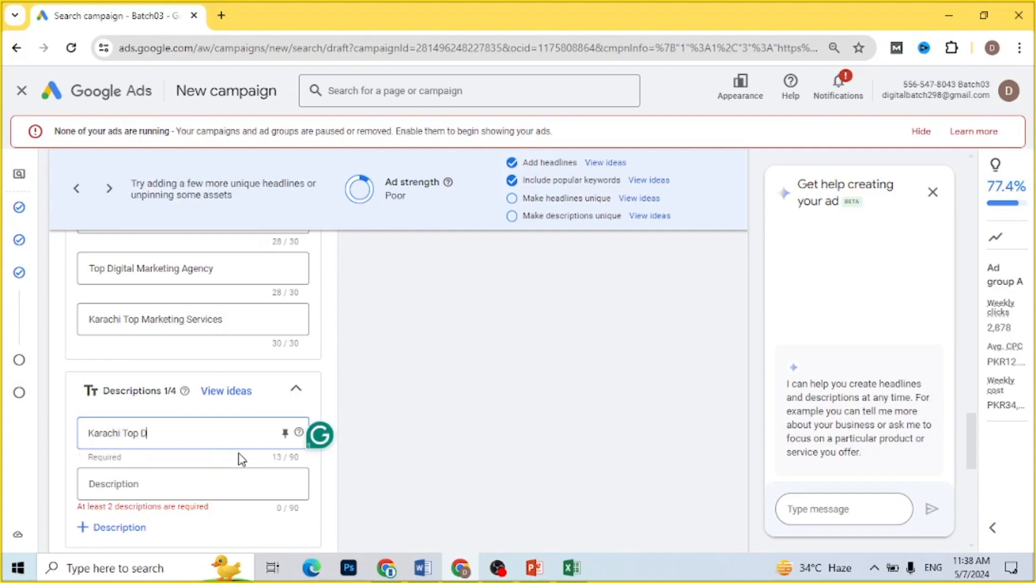
type("igital m")
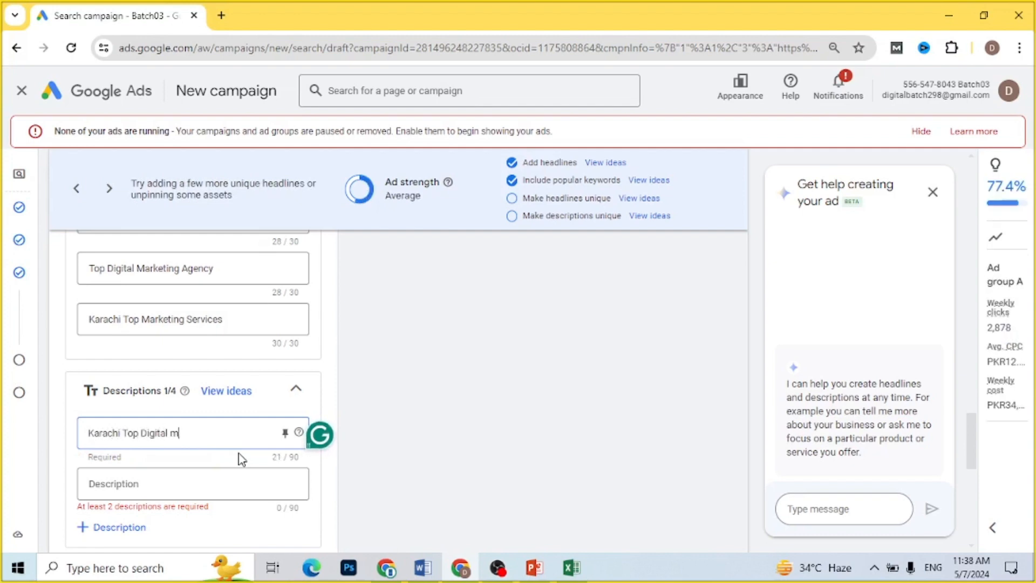
key("BackSpace")
key("BackSpace")
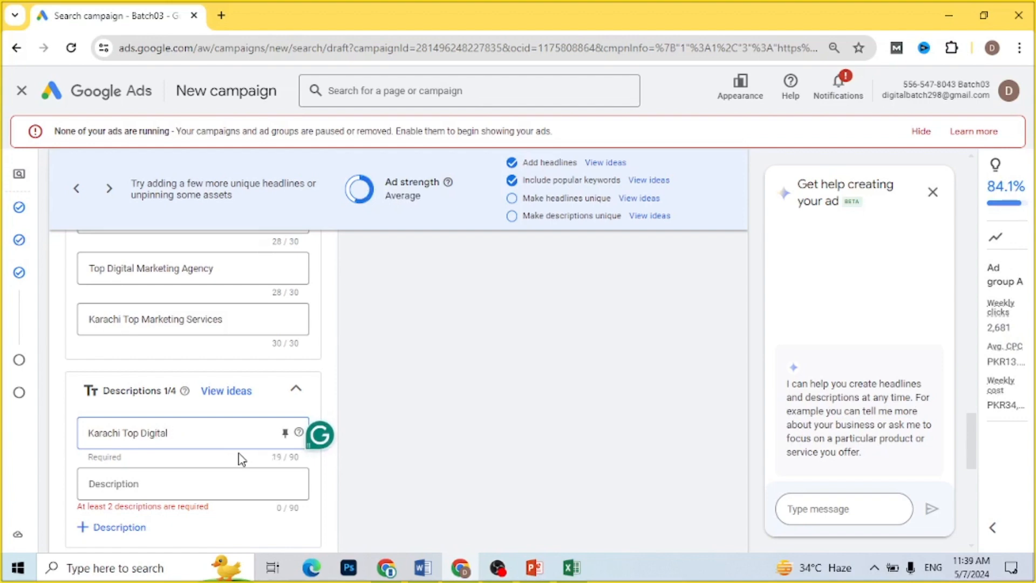
type("Marketing Agenc")
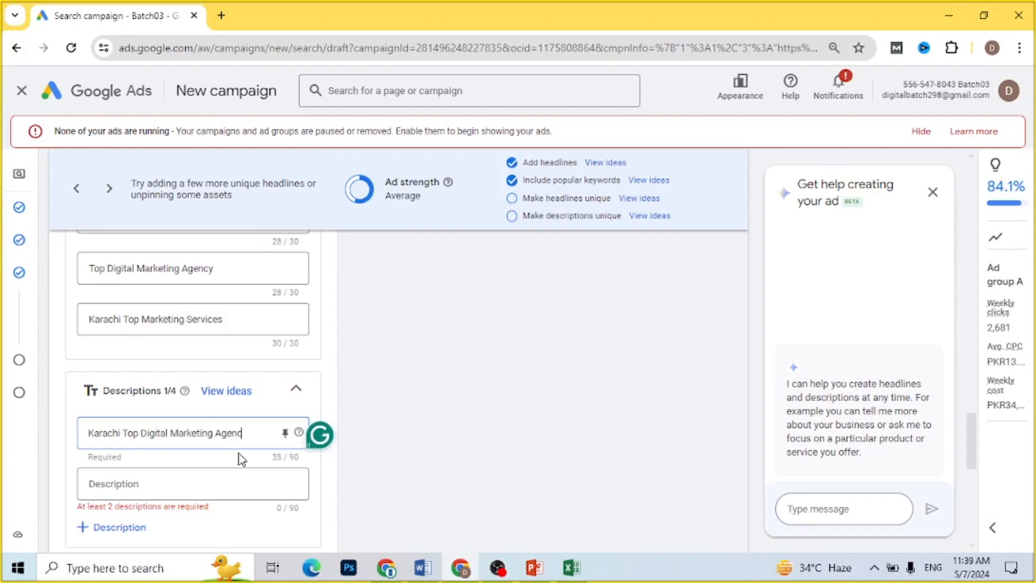
type("y In")
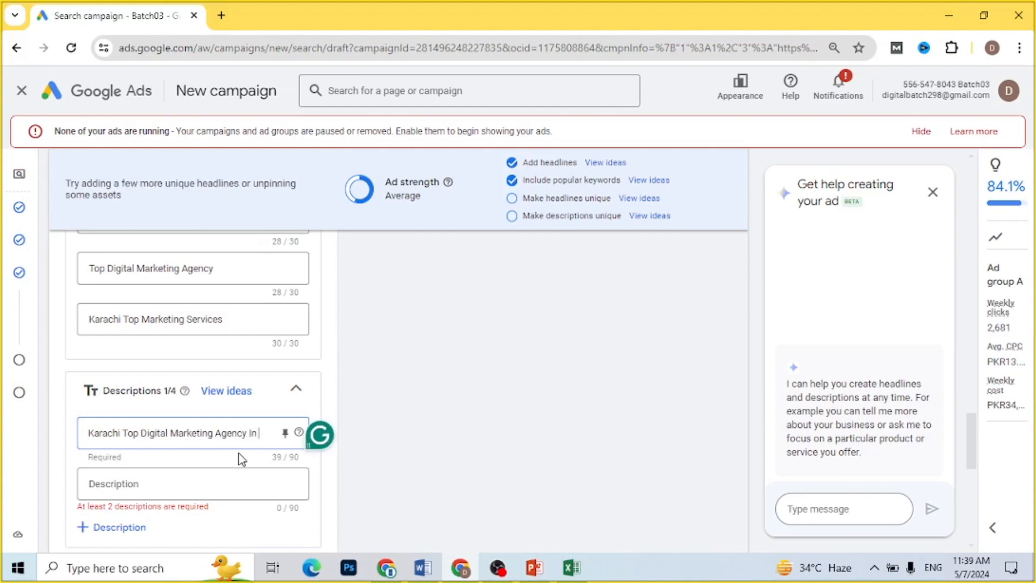
type(" Karachi")
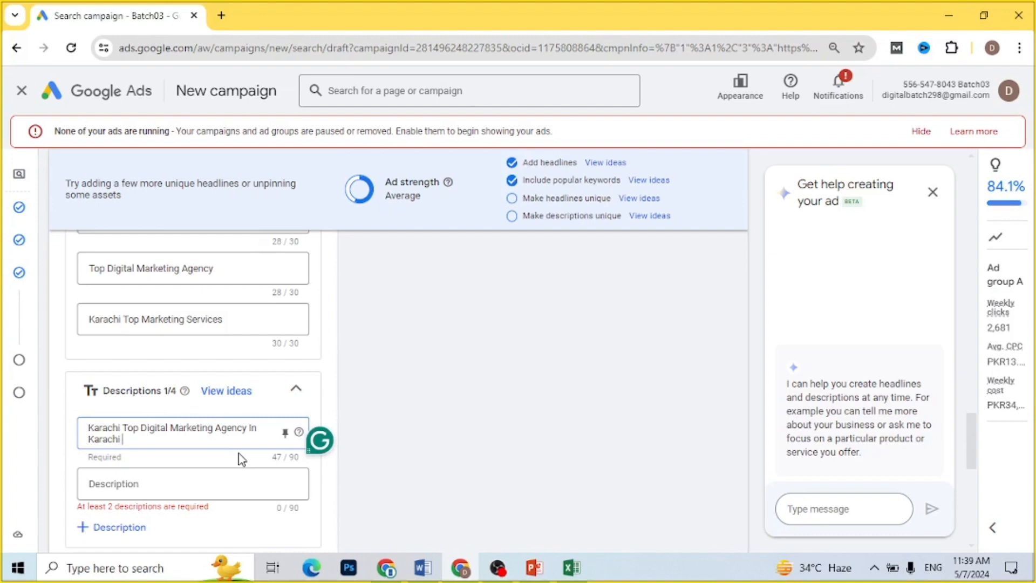
Step: Remove the leading "Karachi" so the first description reads "Top Digital Marketing Agency In Karachi"
key("BackSpace")
key("BackSpace")
key("BackSpace")
key("BackSpace")
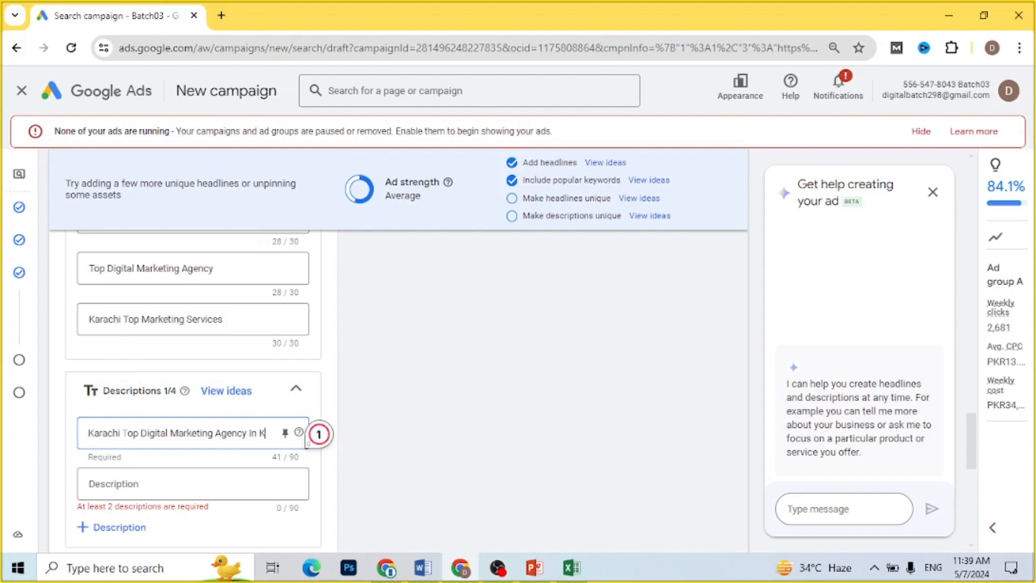
left_click(124, 433)
key("BackSpace")
key("BackSpace")
key("BackSpace")
key("BackSpace")
key("BackSpace")
key("BackSpace")
key("BackSpace")
key("BackSpace")
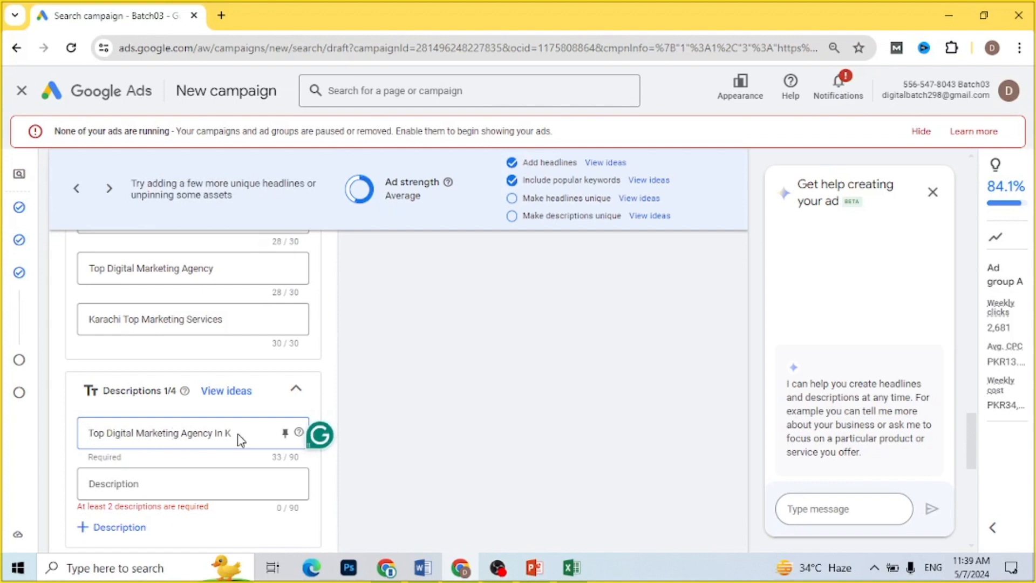
key("End")
type("arachi")
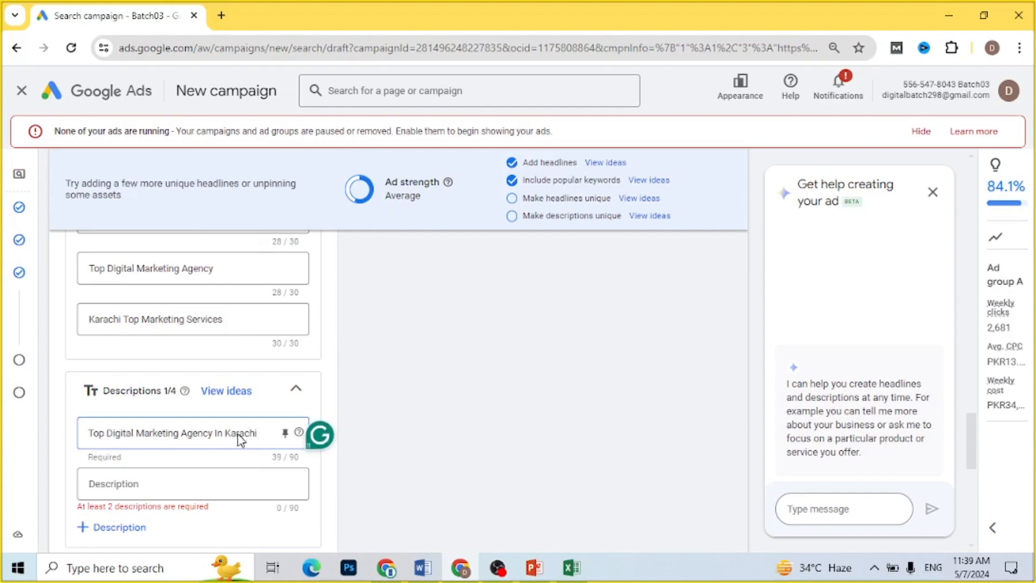
Step: Append "for Boost Your Business" to the ad's first description
type(" for Boost")
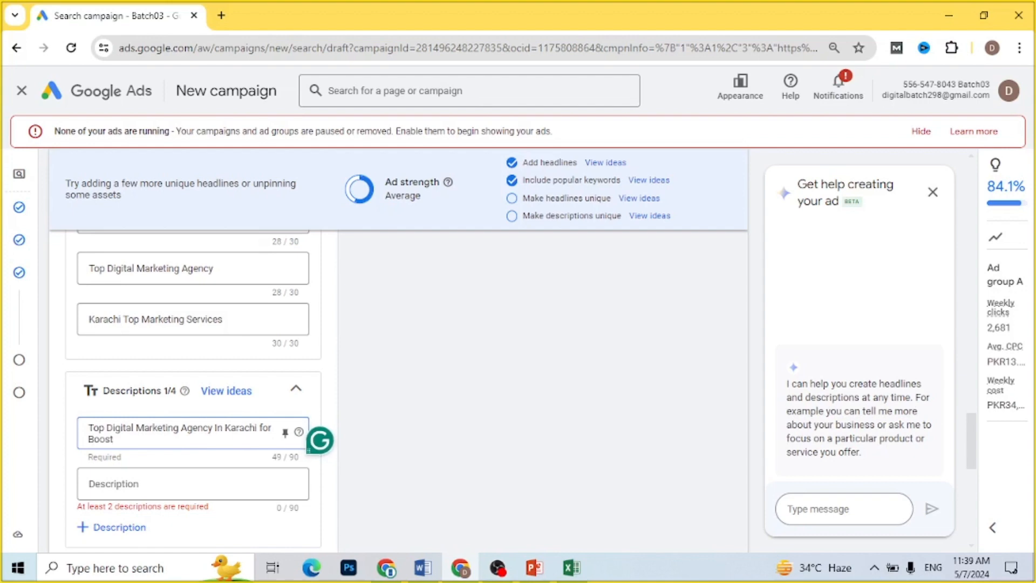
type(" A B")
key("BackSpace")
key("BackSpace")
key("BackSpace")
type("Your Bus")
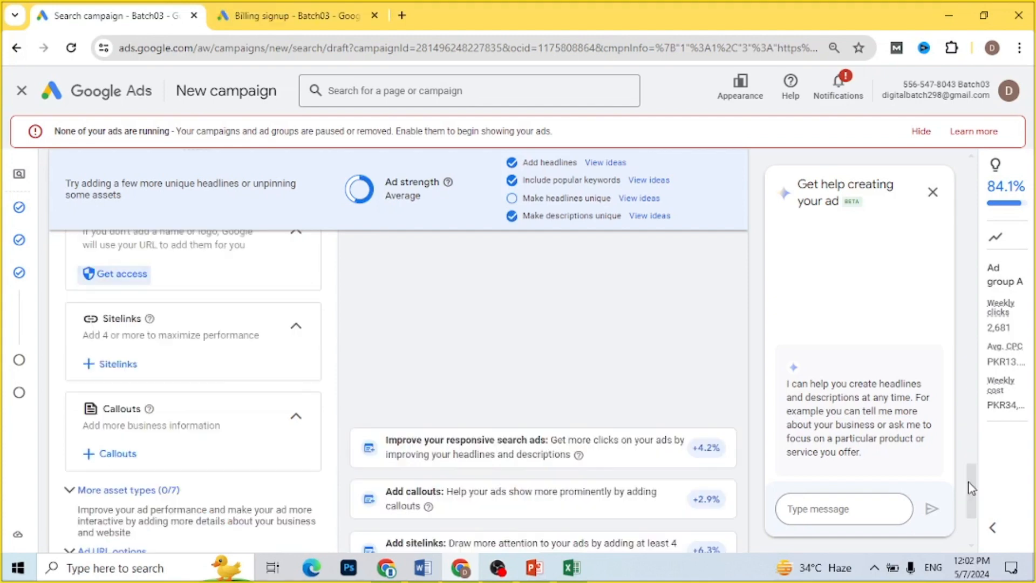
Step: Review the ad's descriptions, the Business name and logos section and the billing signup page, and close the billing page
left_click_drag(967, 485, 966, 448)
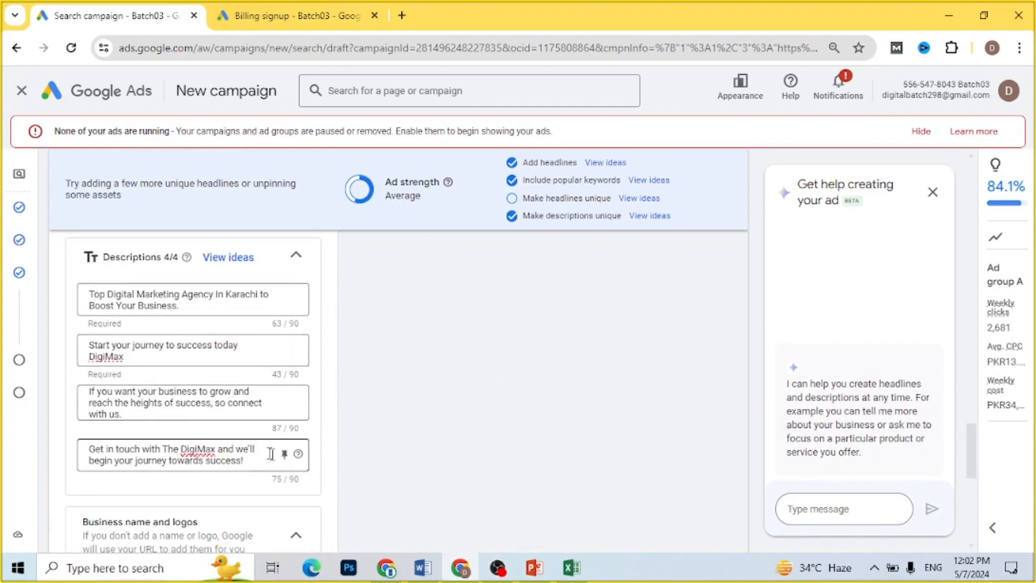
left_click(199, 531)
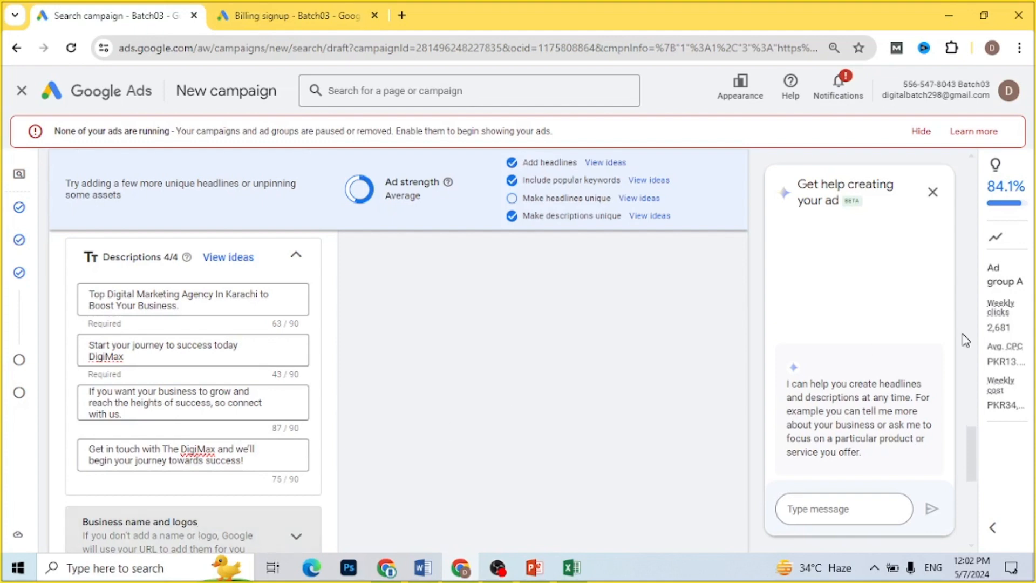
left_click_drag(969, 474, 973, 485)
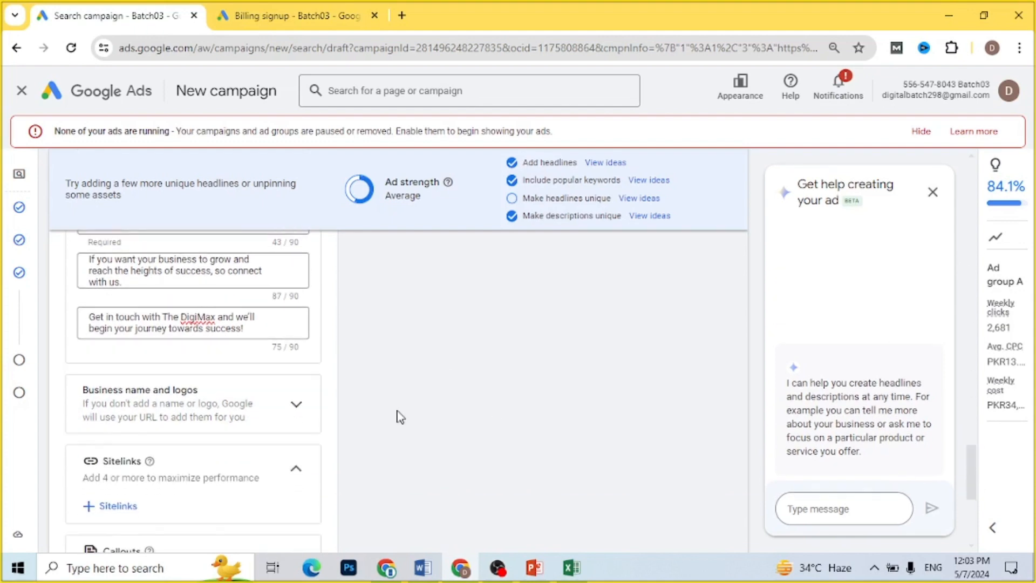
left_click(202, 408)
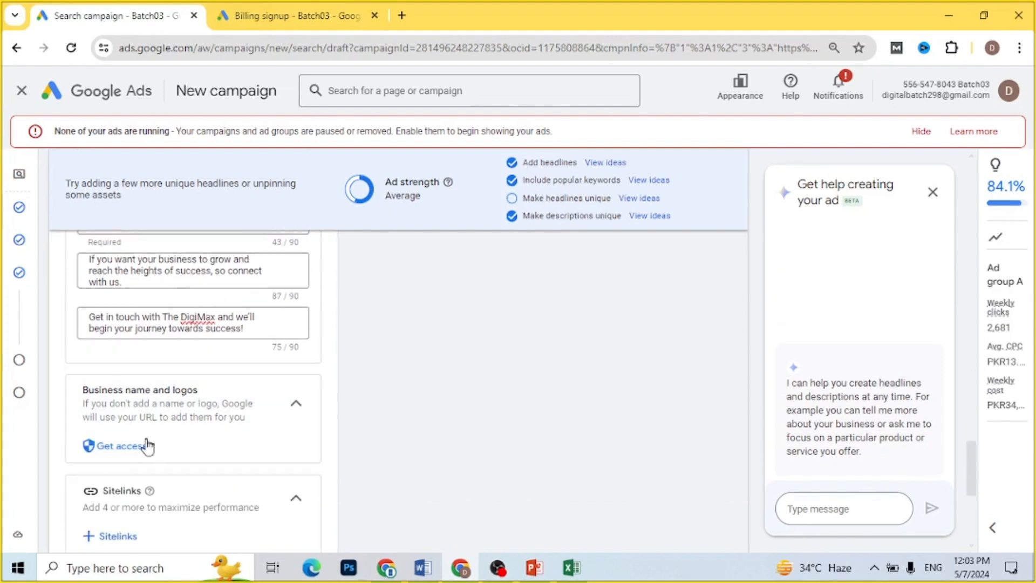
left_click(286, 17)
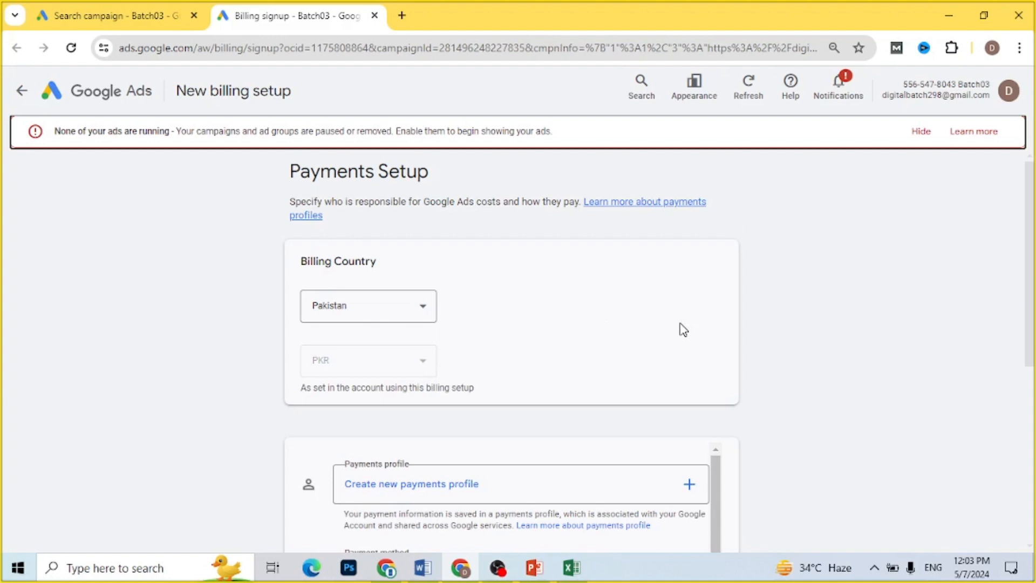
left_click(374, 17)
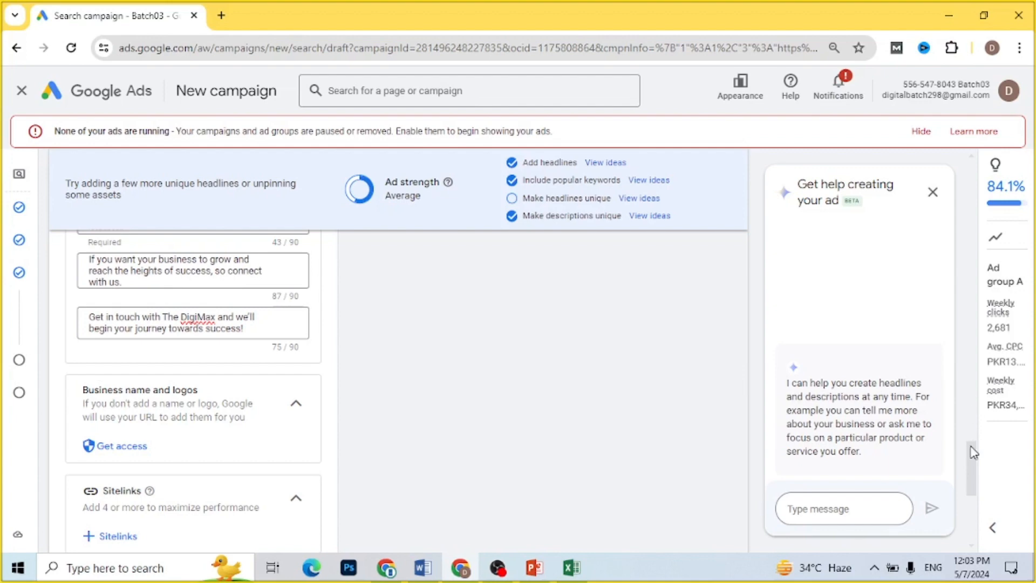
Step: Start adding sitelinks to the campaign and open the suggested "Our Services" sitelink for editing
left_click_drag(973, 452, 969, 469)
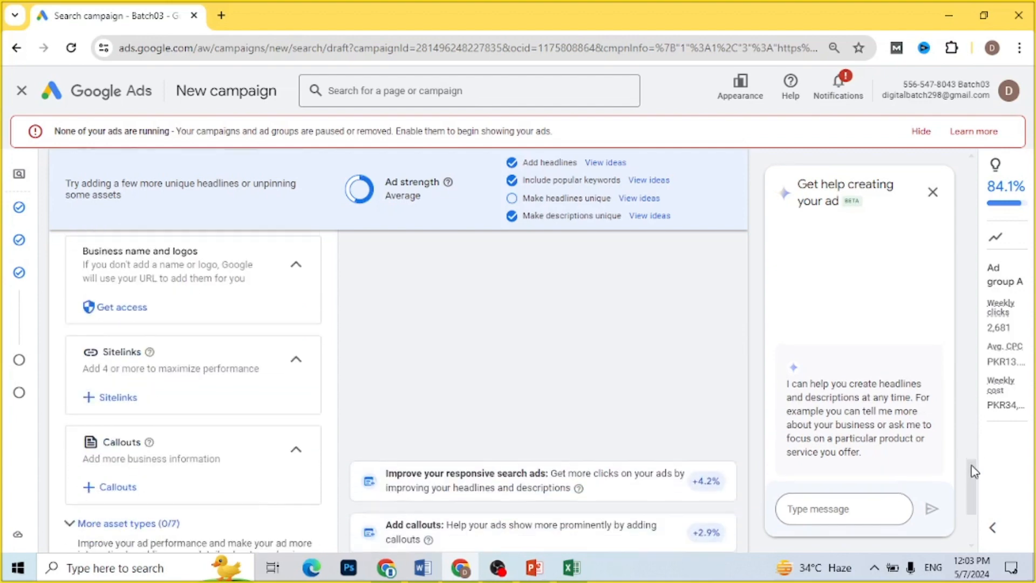
left_click(110, 400)
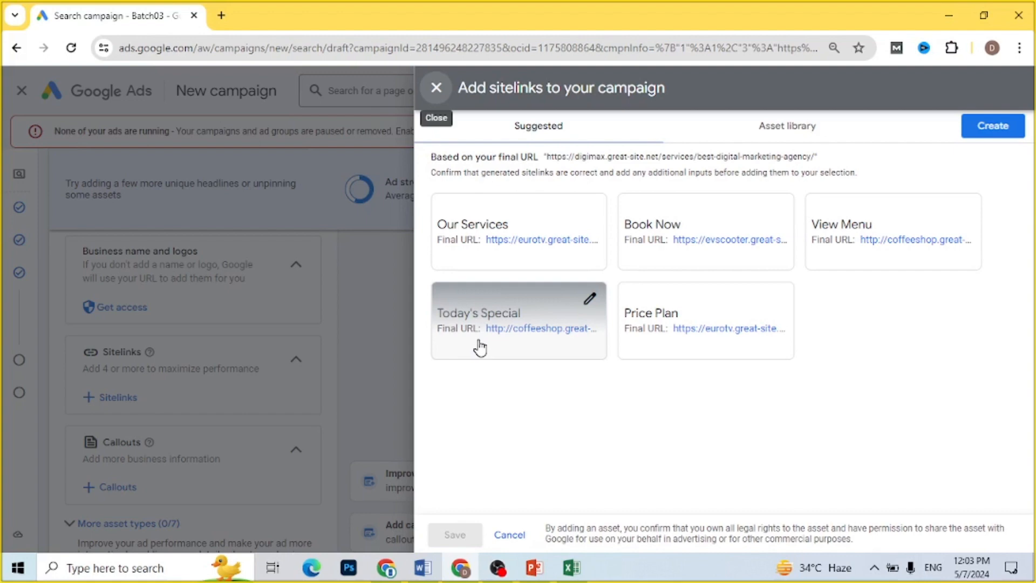
left_click(547, 238)
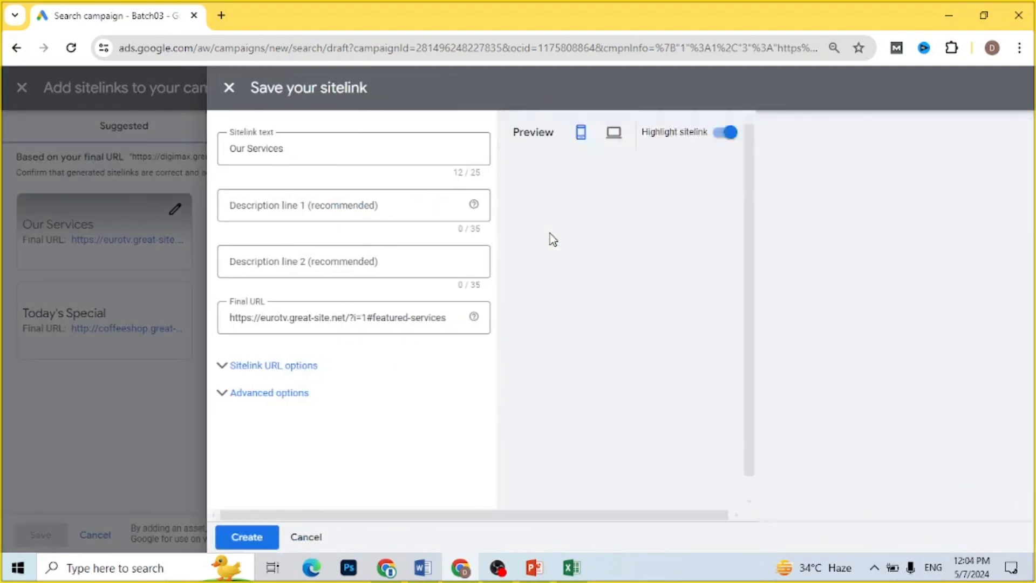
left_click(304, 204)
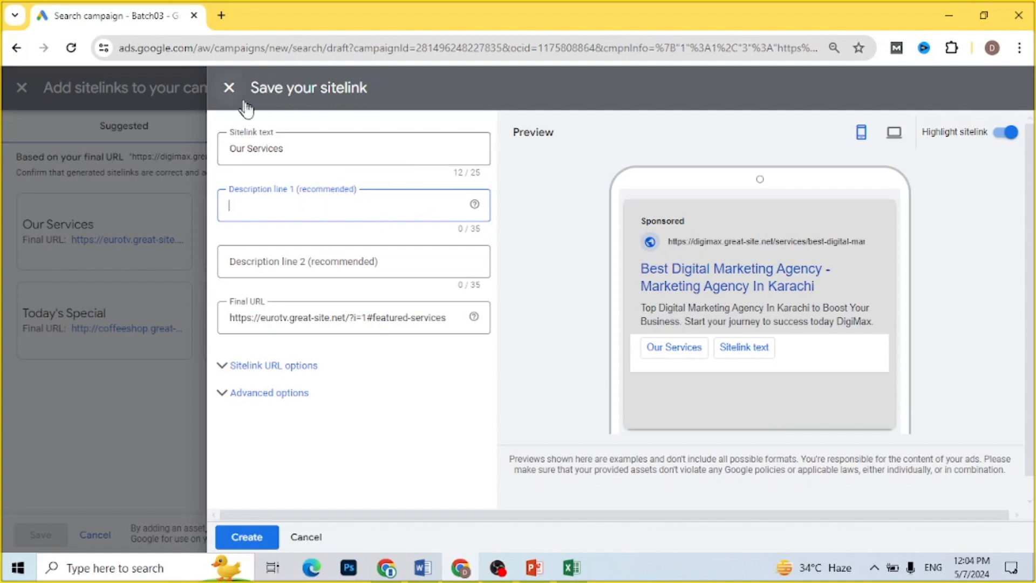
left_click(420, 317)
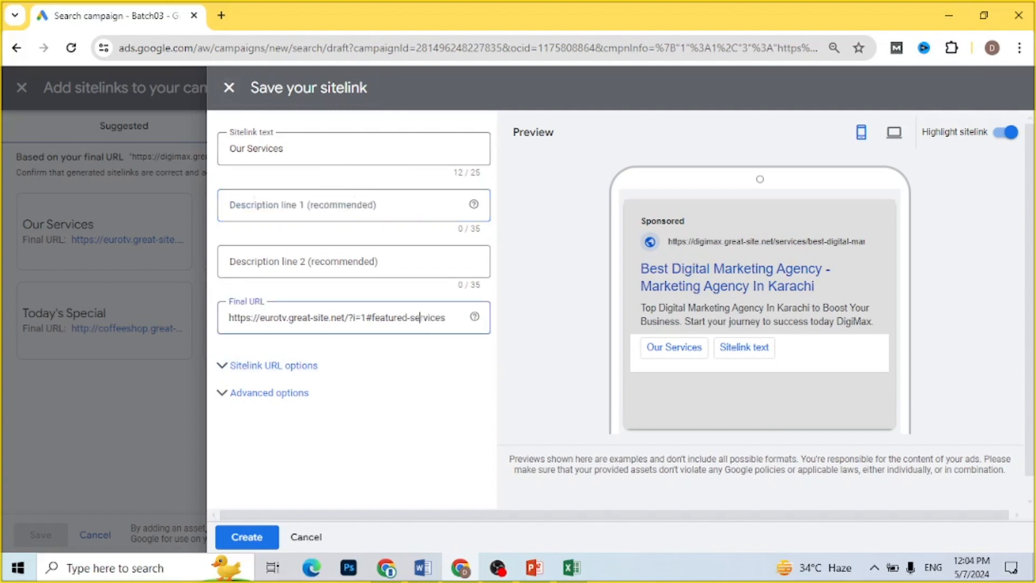
Step: Copy the address digimax.great-site.net/services/ from the DigiMax website's services page into the "Our Services" sitelink's final URL, replacing the suggested address
left_click(385, 569)
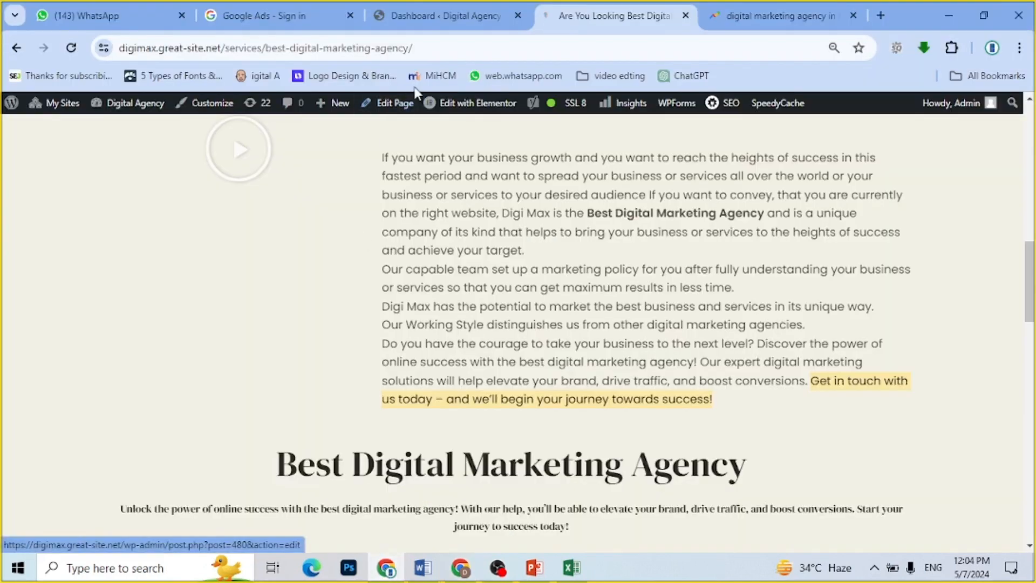
left_click(17, 51)
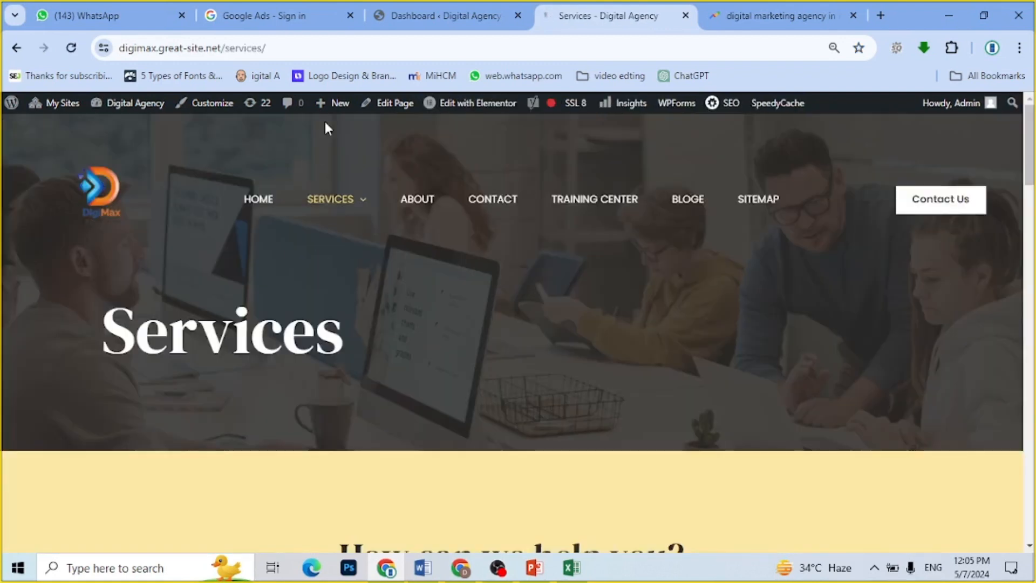
left_click(243, 48)
key("ctrl+c")
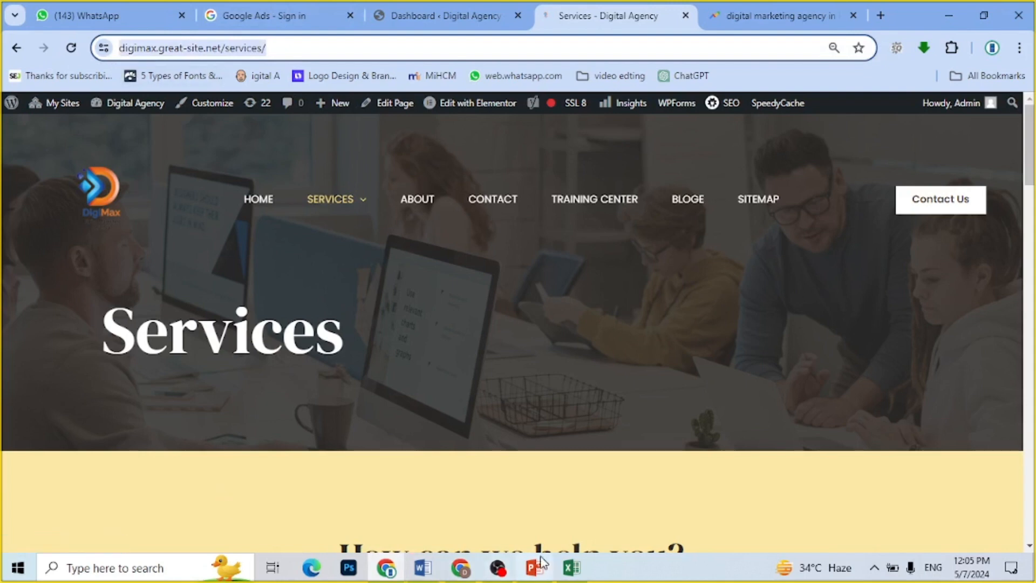
left_click(459, 572)
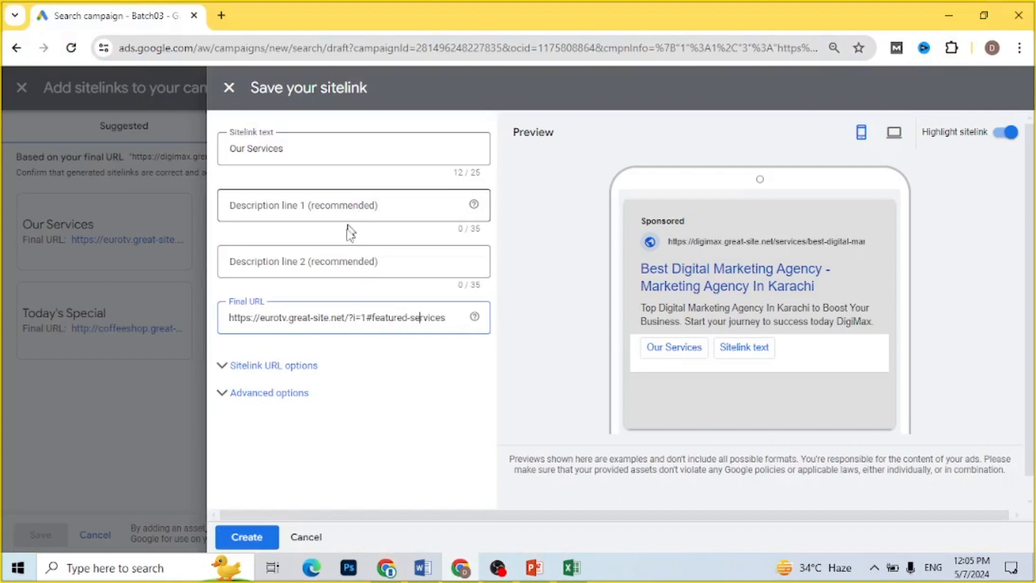
left_click(346, 314)
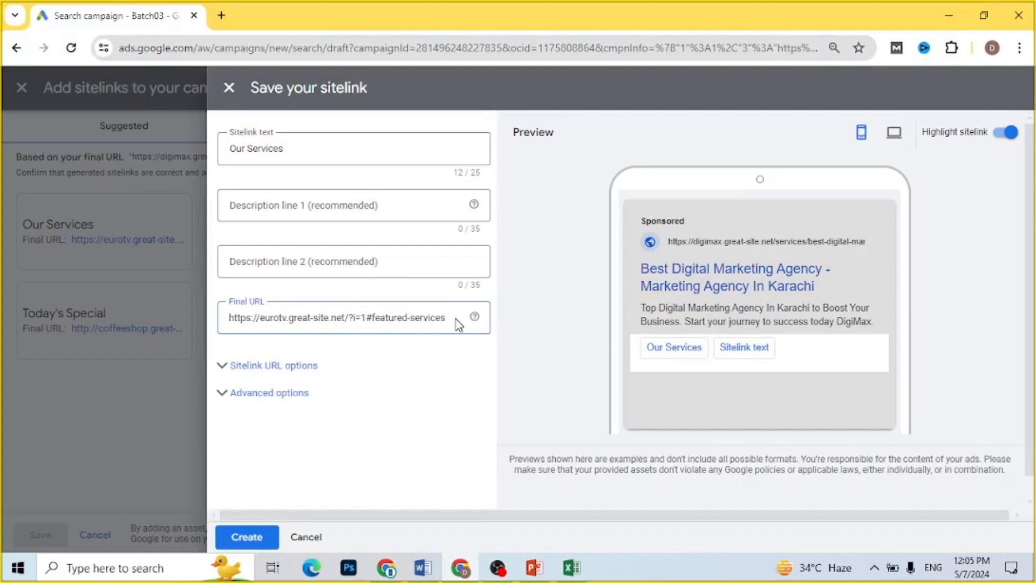
key("ctrl+a")
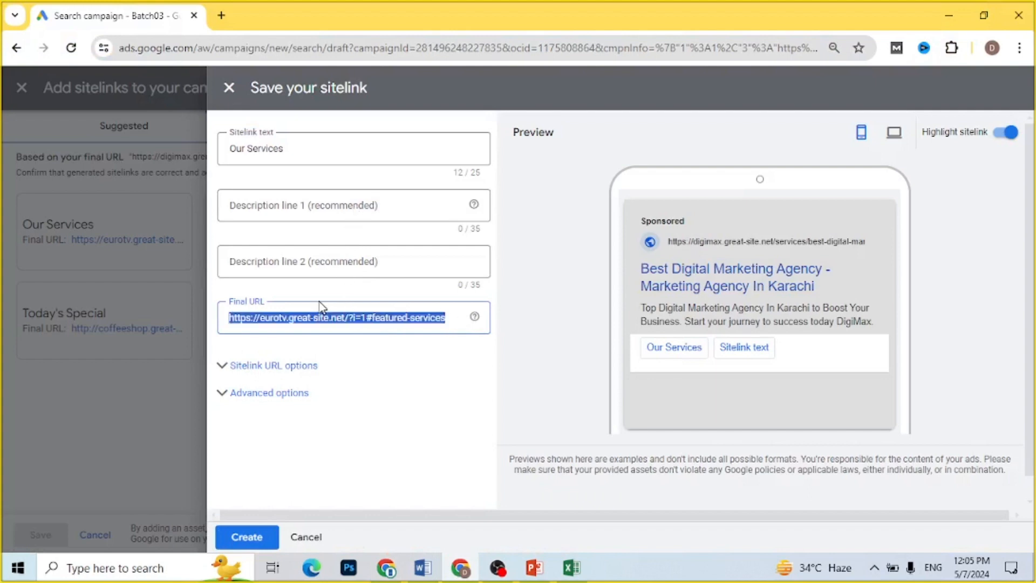
key("ctrl+v")
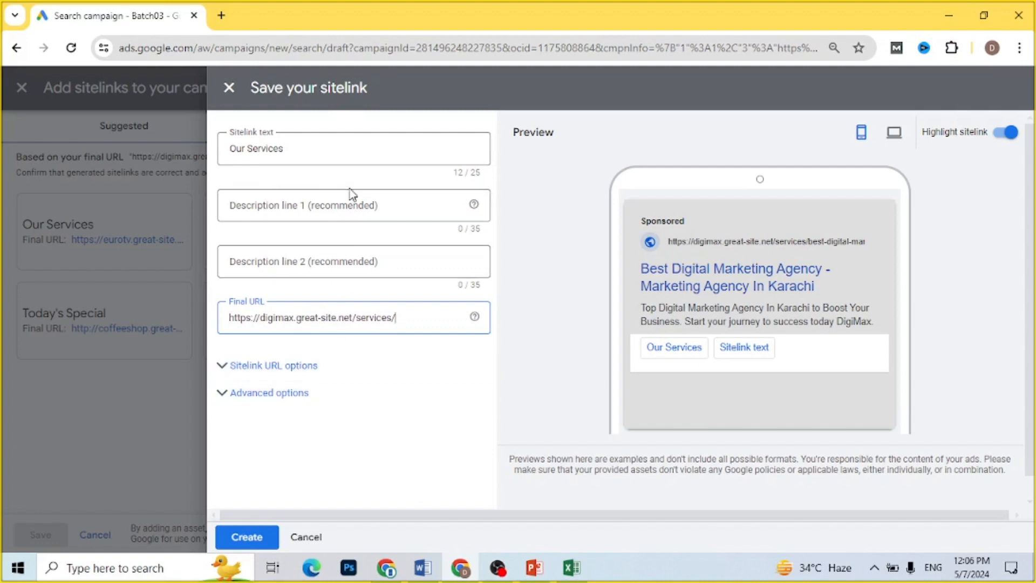
Step: Enter "Digital Marketing Service" as the first description line of the "Our Services" sitelink
left_click(342, 204)
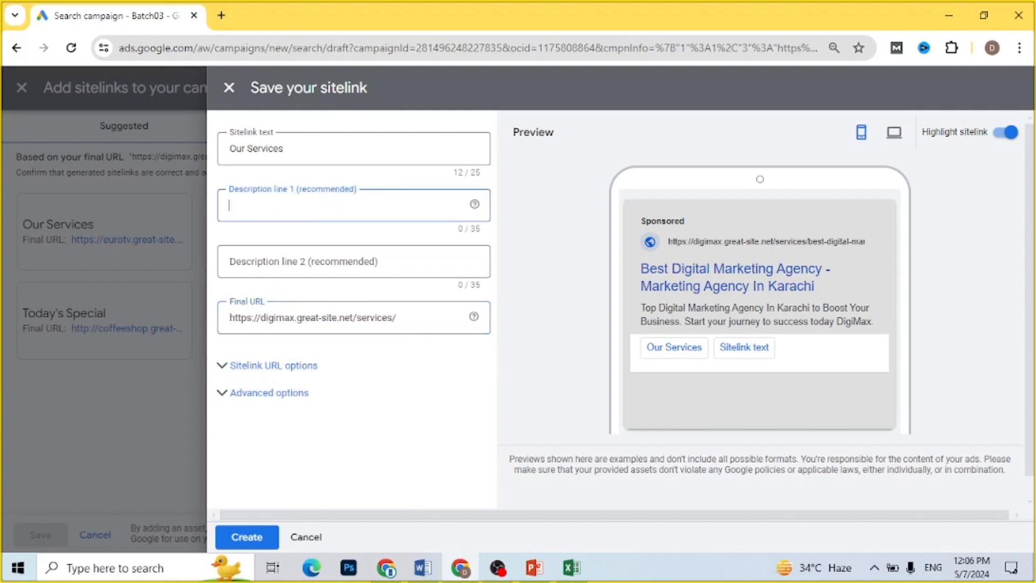
type("Digit")
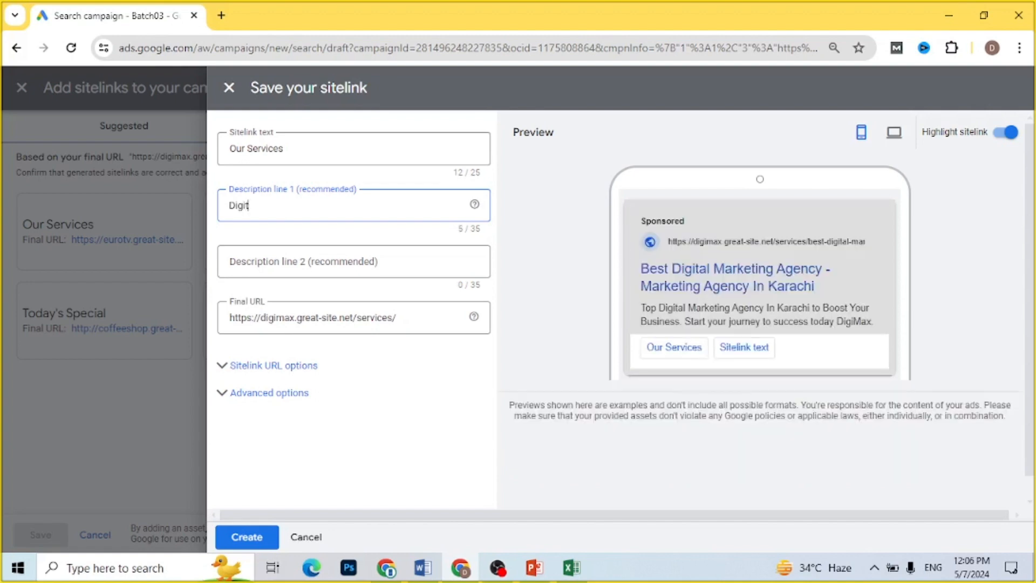
type("al")
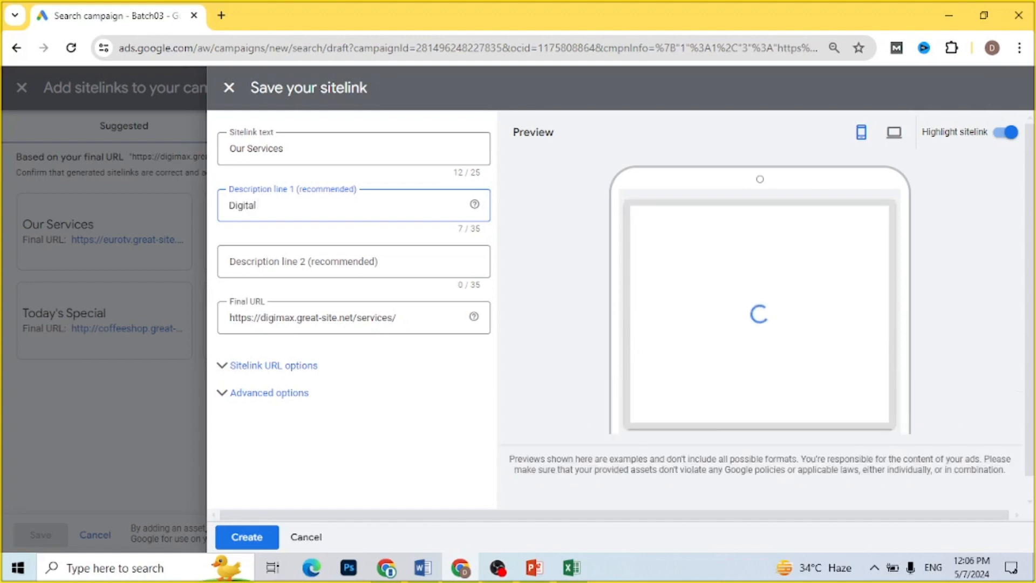
type(" Marketin")
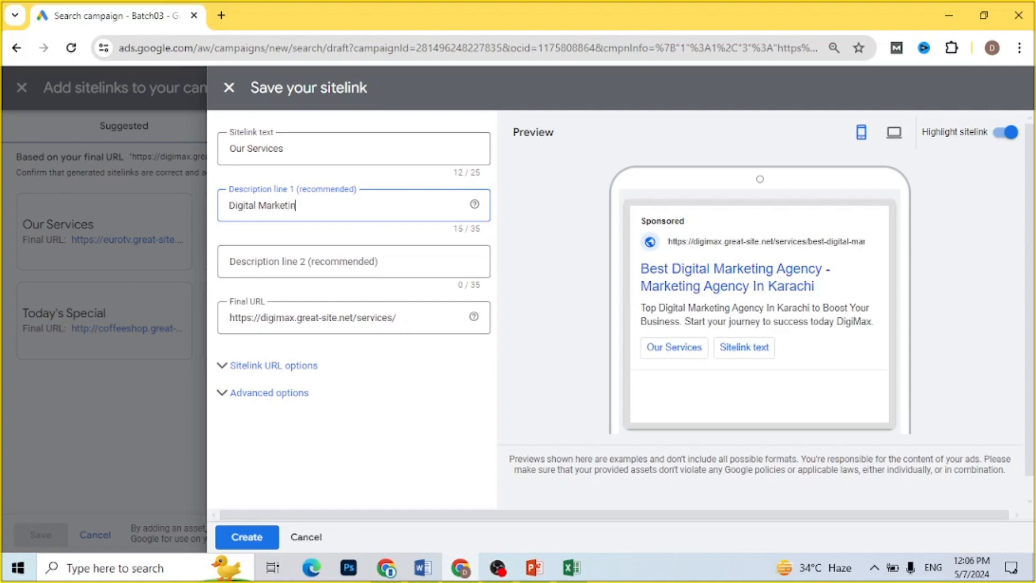
type("g Ser")
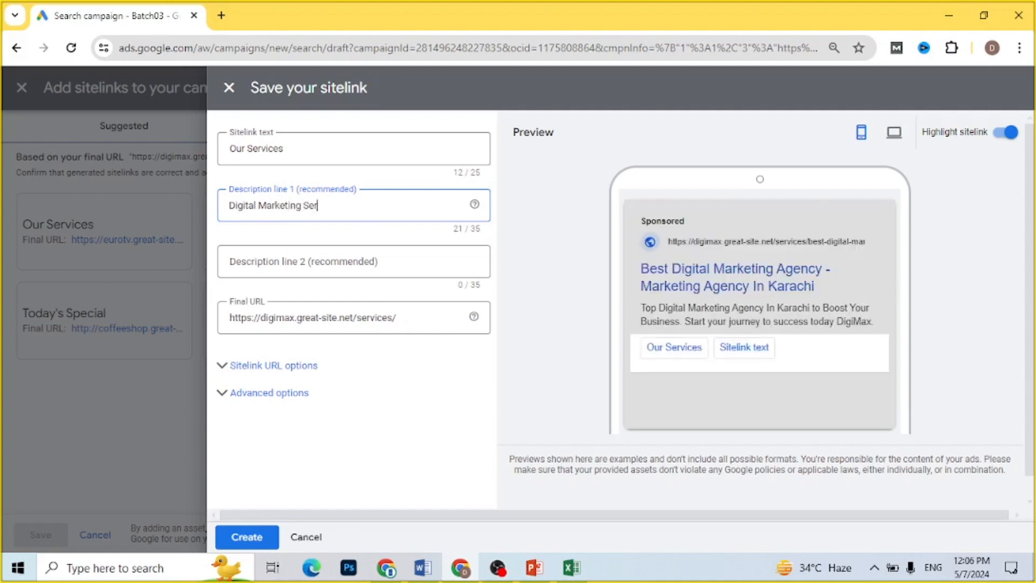
type("vice")
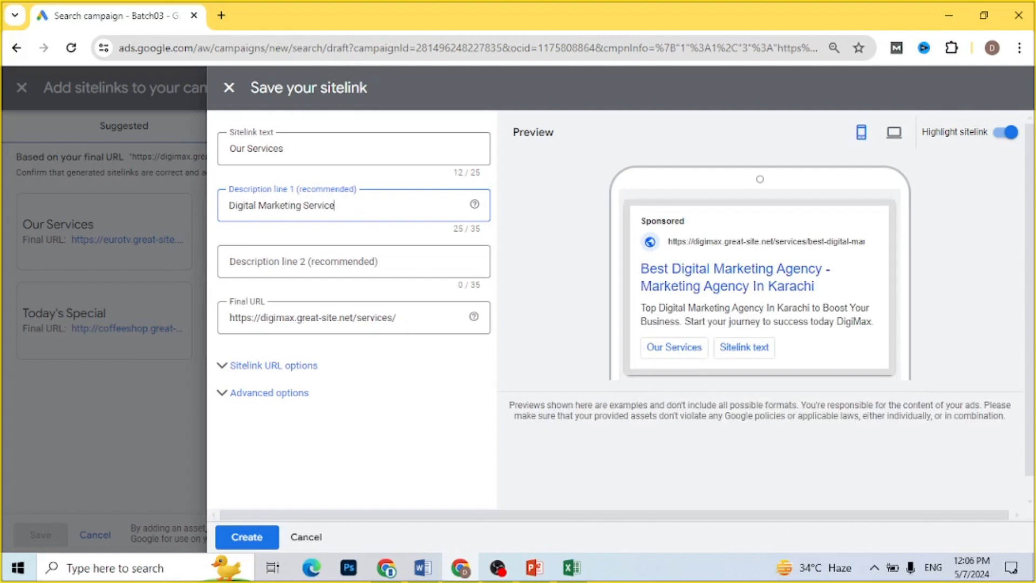
Step: Enter "Graphic Designing Service" as the second description line of the "Our Services" sitelink
left_click(315, 260)
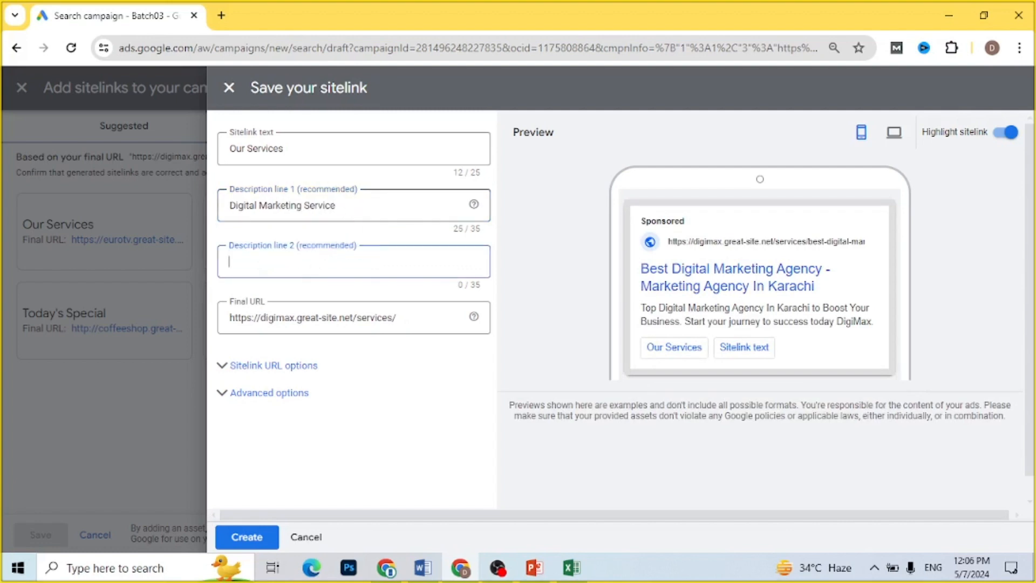
left_click(337, 206)
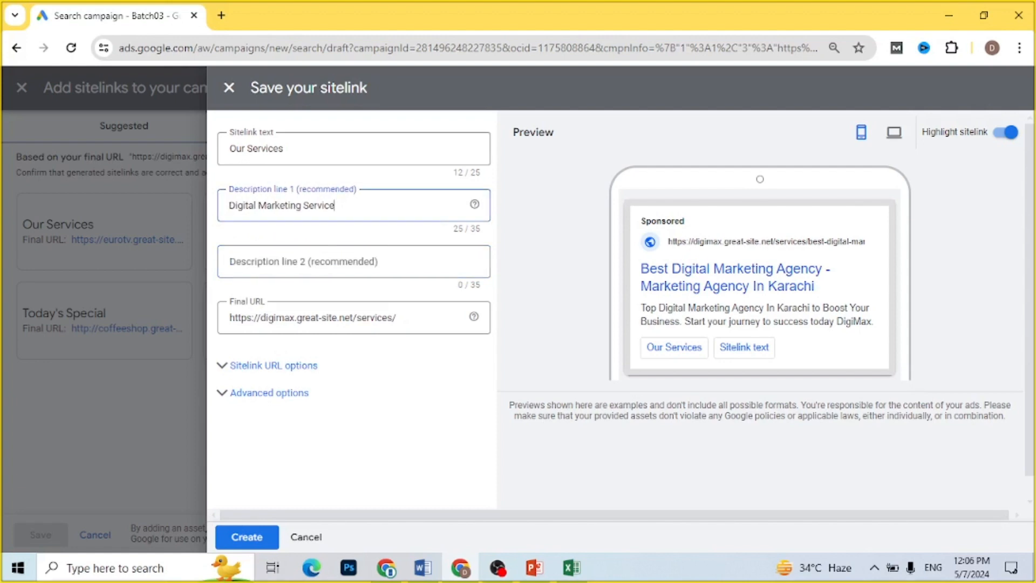
left_click(316, 260)
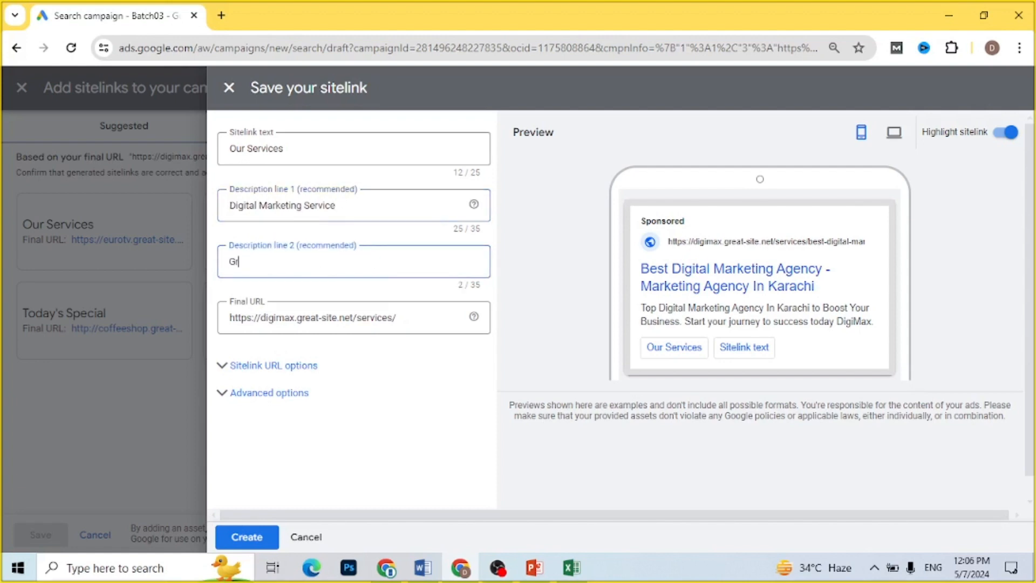
type("Graphic D")
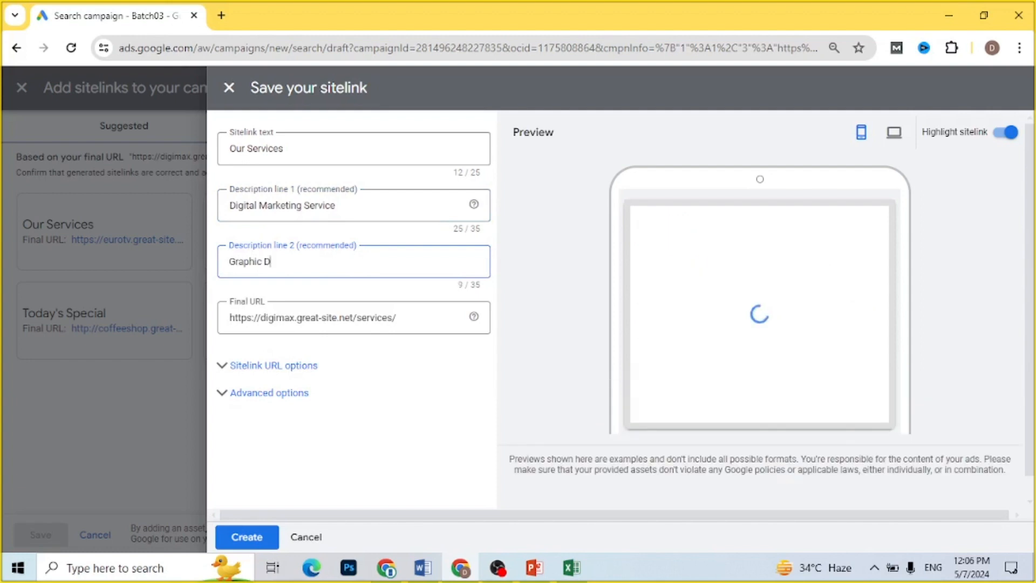
type("esigning")
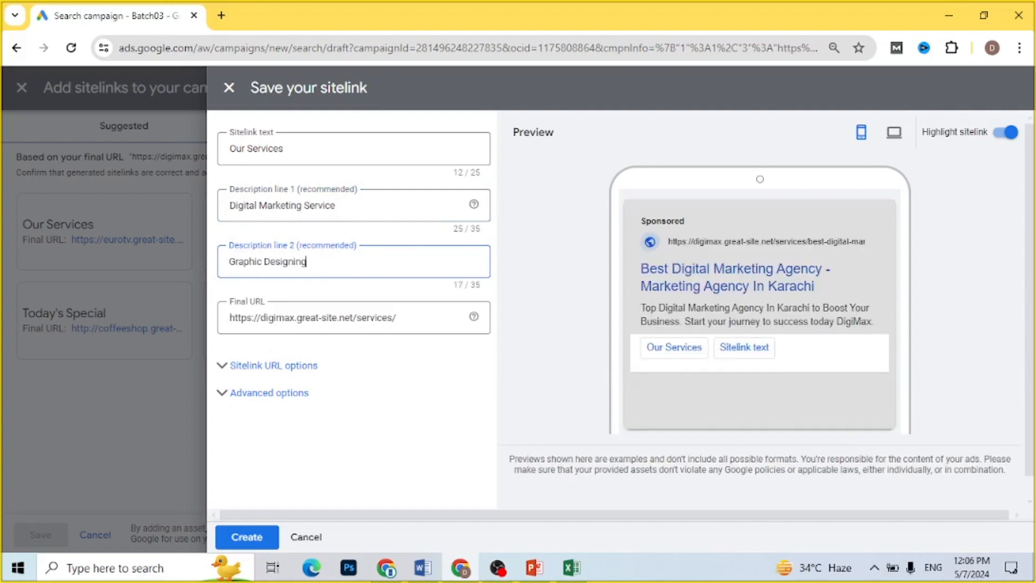
type(" Serv")
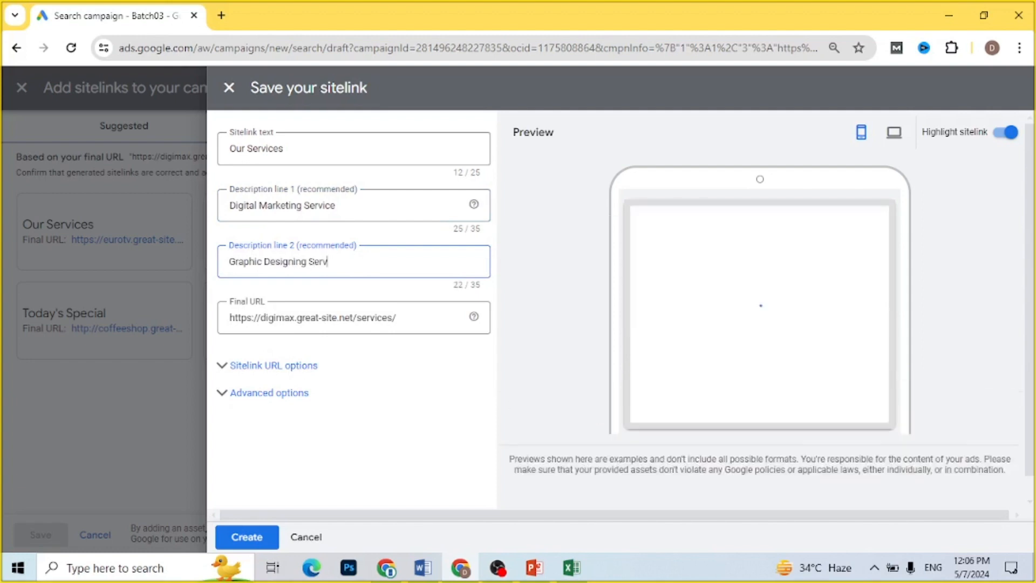
type("ice")
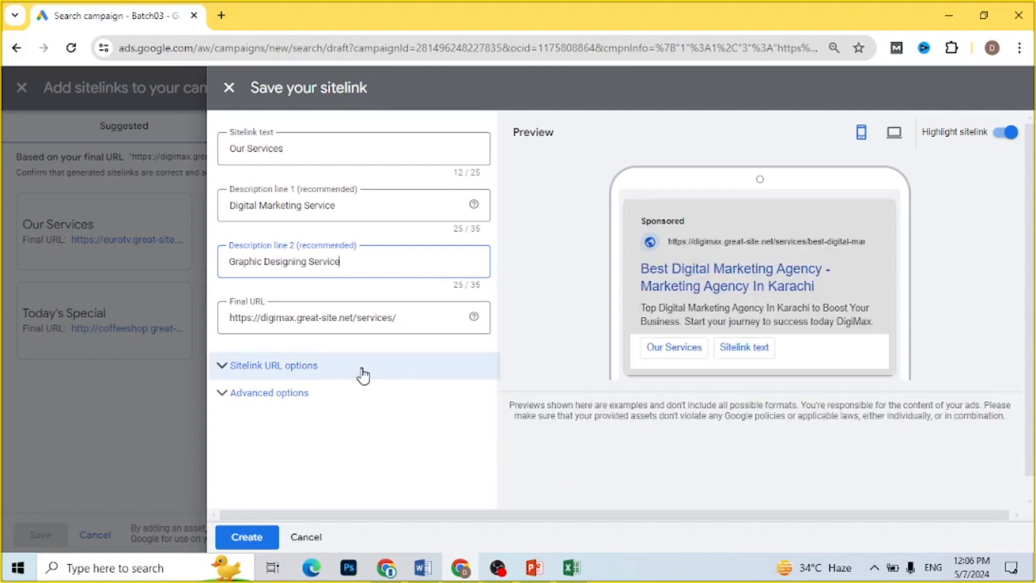
Step: Copy the address digimax.great-site.net/services/best-digital-marketing-agency/ from the DigiMax website into the "Our Services" sitelink's final URL suffix and create the sitelink
left_click(276, 366)
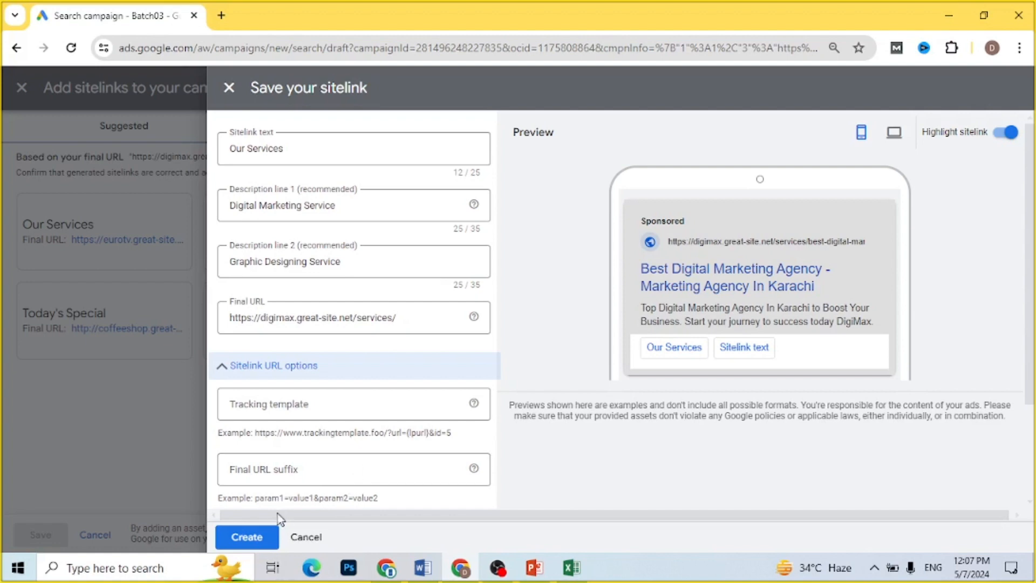
left_click(392, 571)
mouse_move(370, 220)
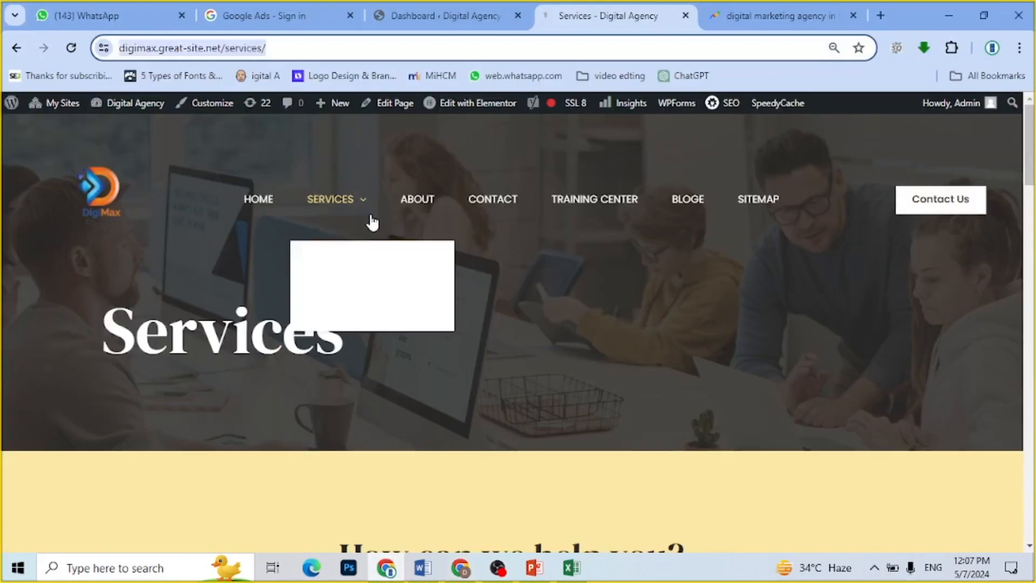
left_click(348, 261)
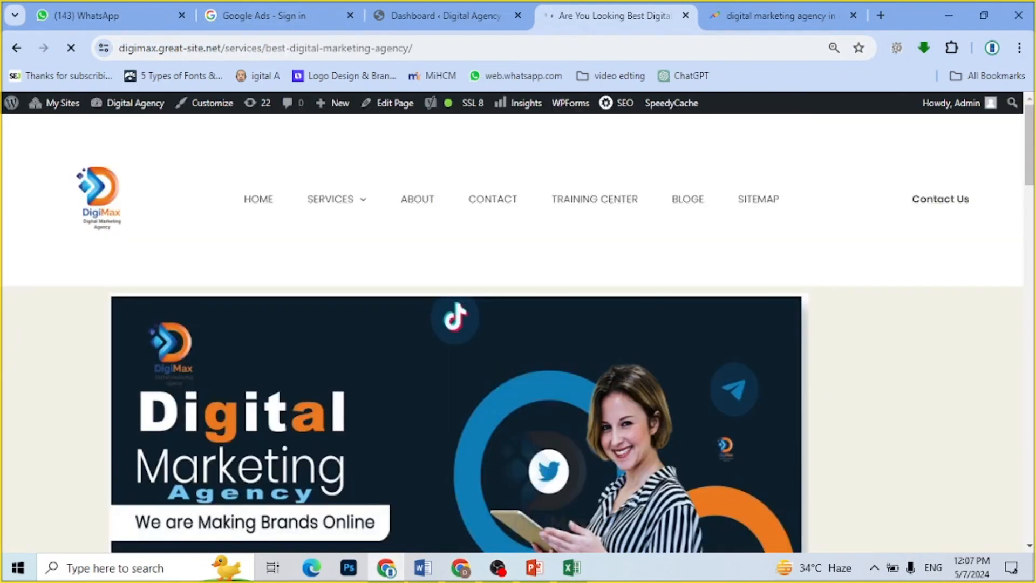
left_click(414, 43)
key("ctrl+c")
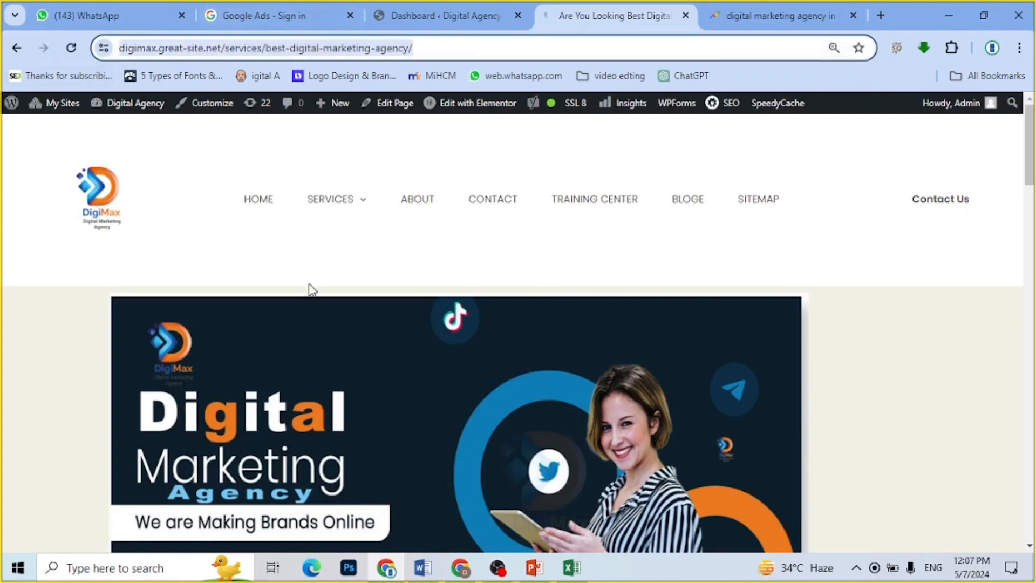
left_click(460, 567)
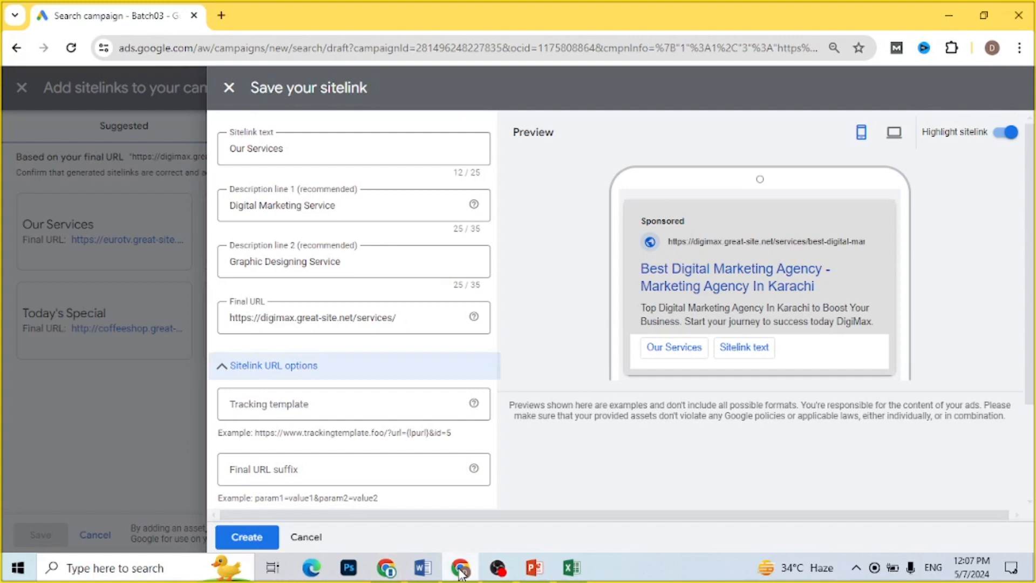
left_click(284, 466)
key("ctrl+v")
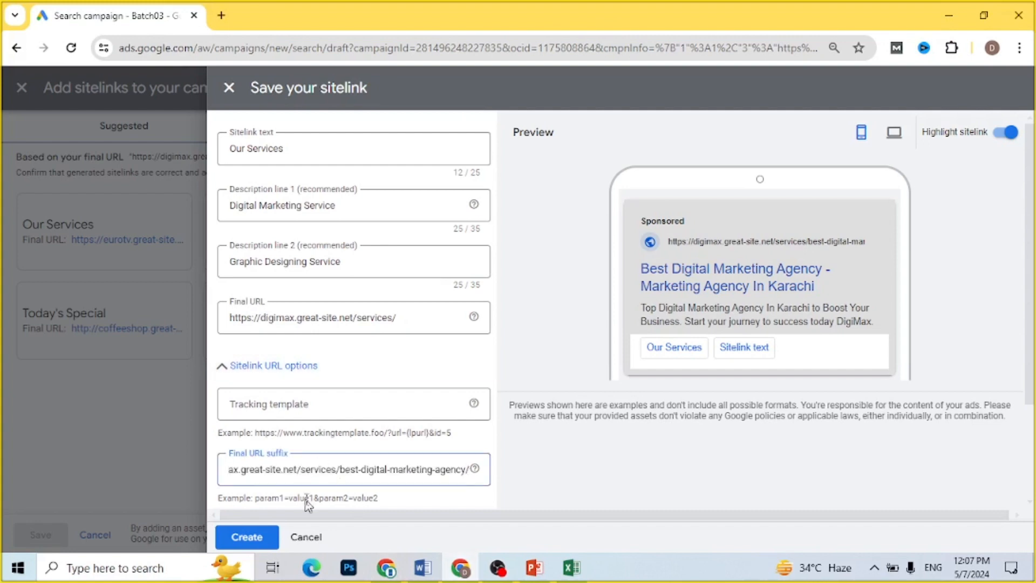
left_click(251, 537)
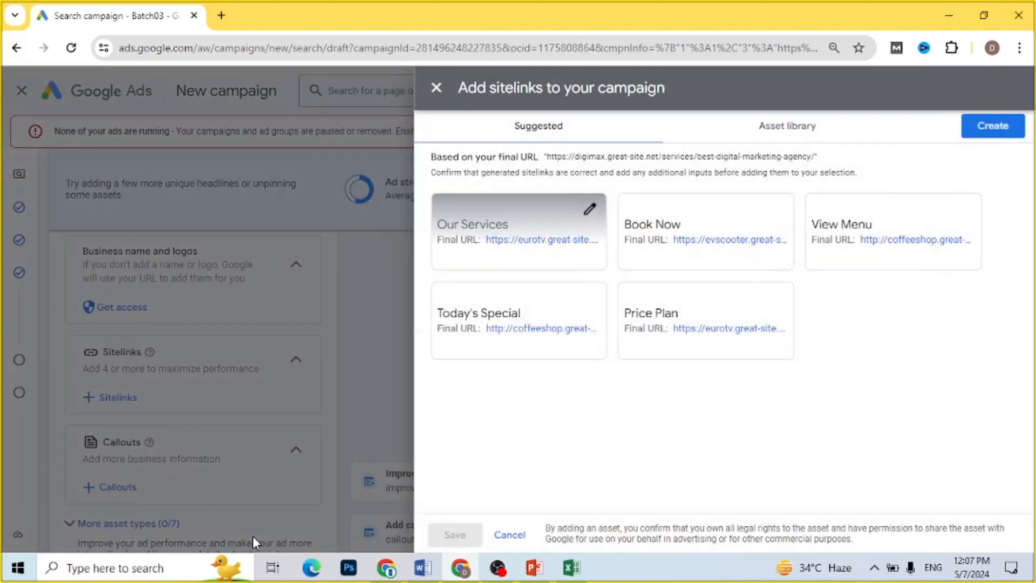
left_click(720, 221)
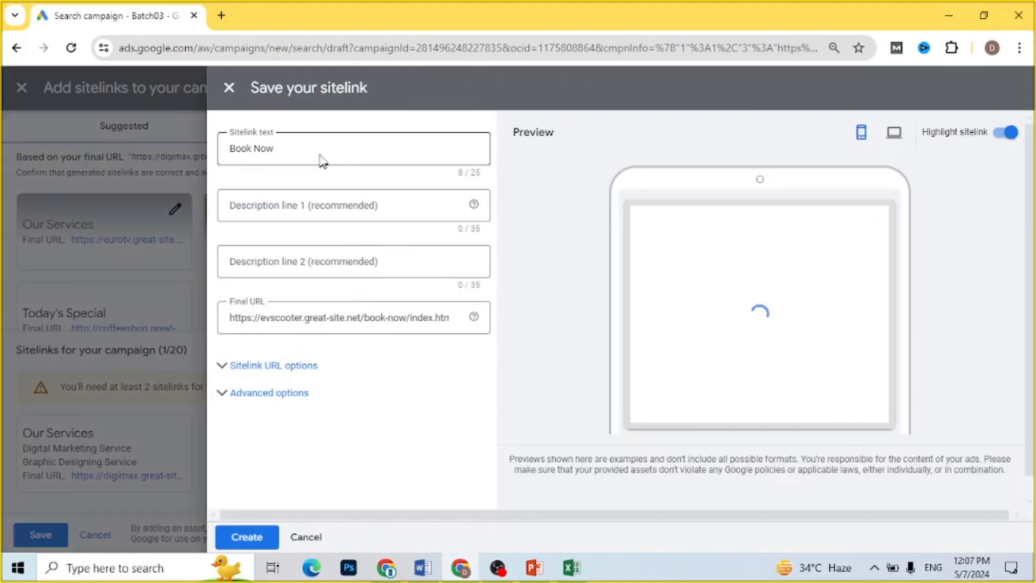
left_click_drag(316, 150, 181, 154)
left_click(182, 154)
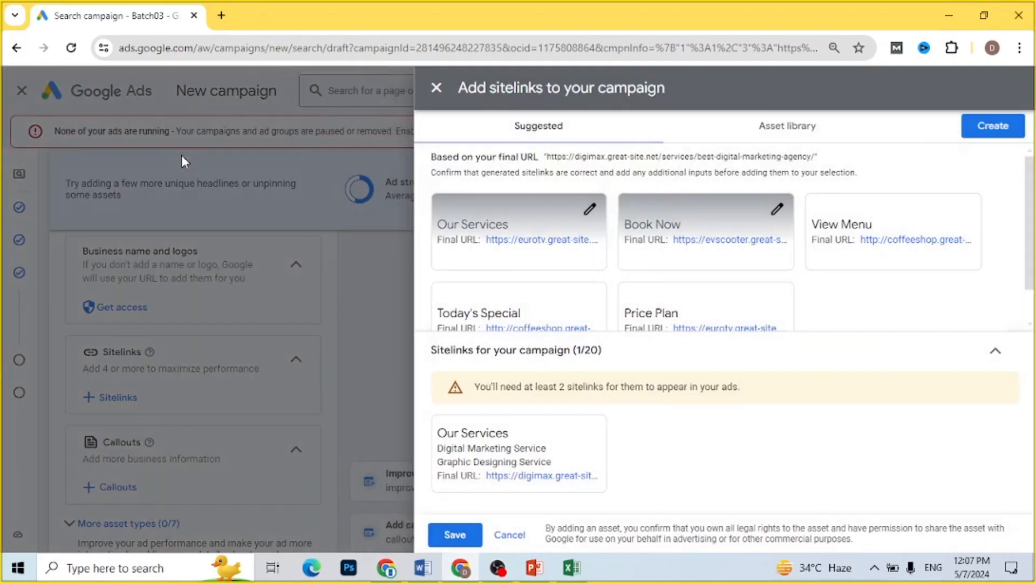
Step: Open the suggested "Book Now" sitelink for editing and replace its sitelink text with "Graphic Designing"
left_click(661, 238)
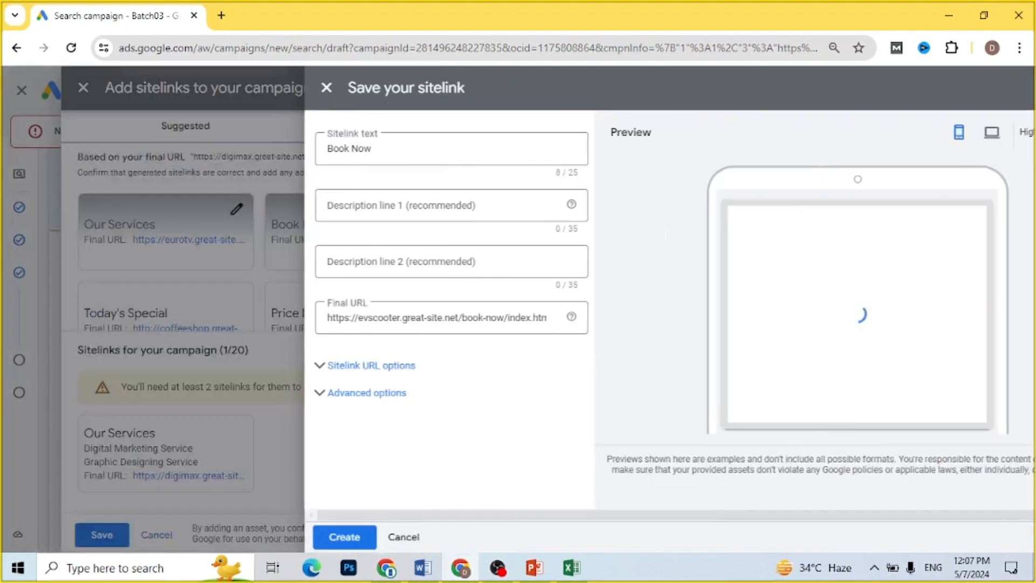
left_click(339, 160)
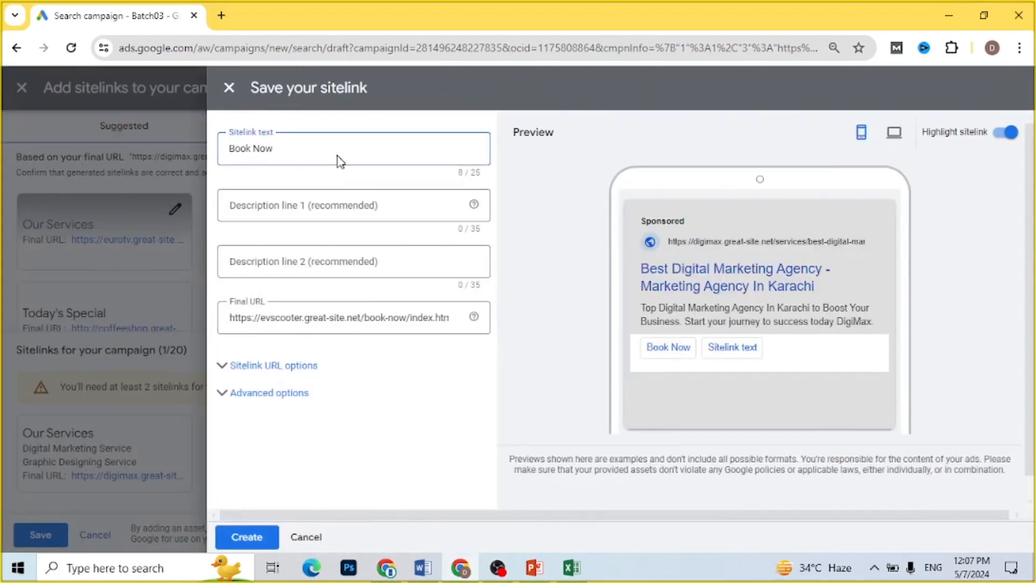
key("BackSpace")
key("BackSpace")
key("BackSpace")
key("BackSpace")
key("BackSpace")
key("BackSpace")
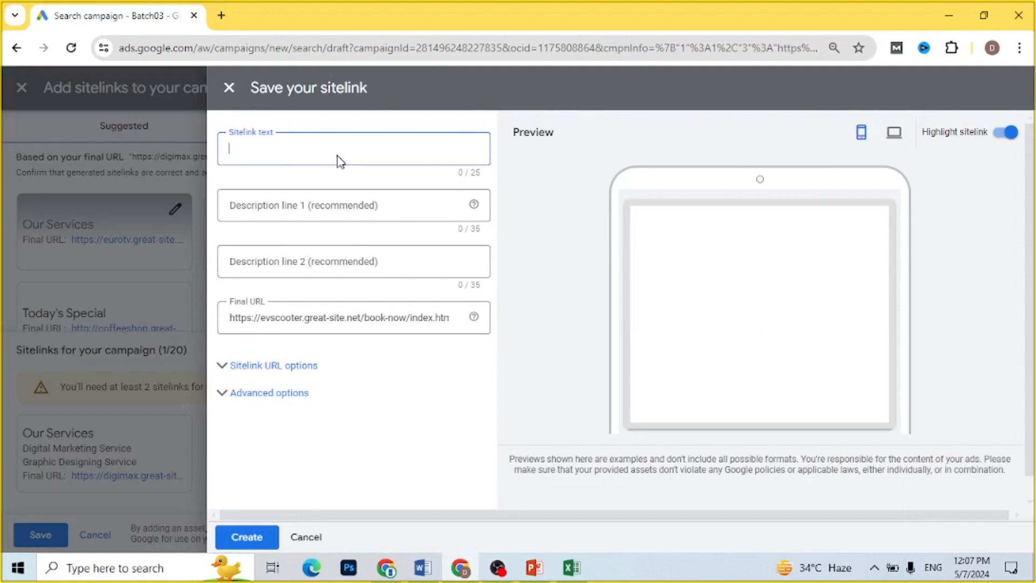
type("Graphic Designing")
Step: Enter "Logo Designing" as the first description line of the "Graphic Designing" sitelink
key("Tab")
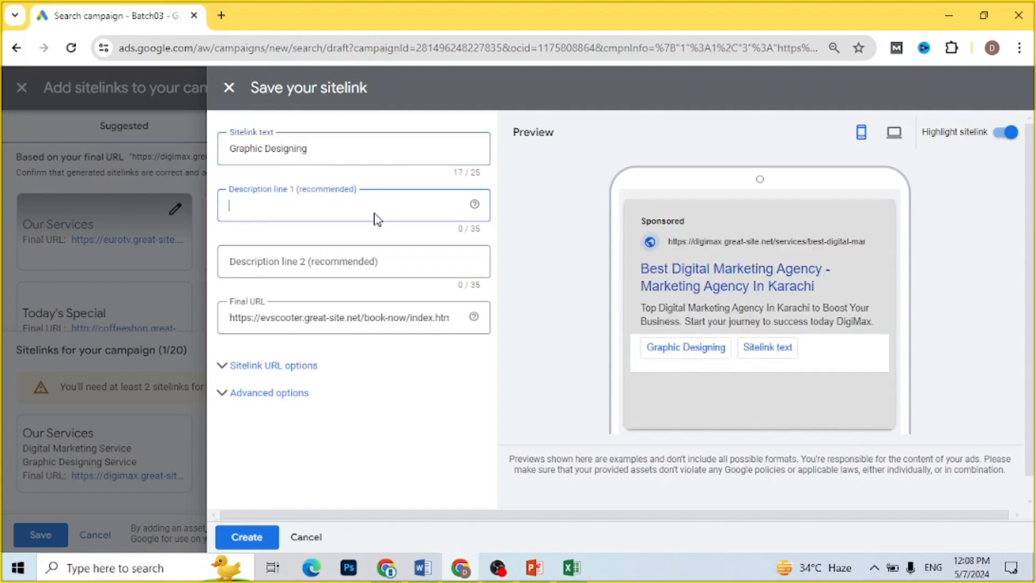
type("Logo Design")
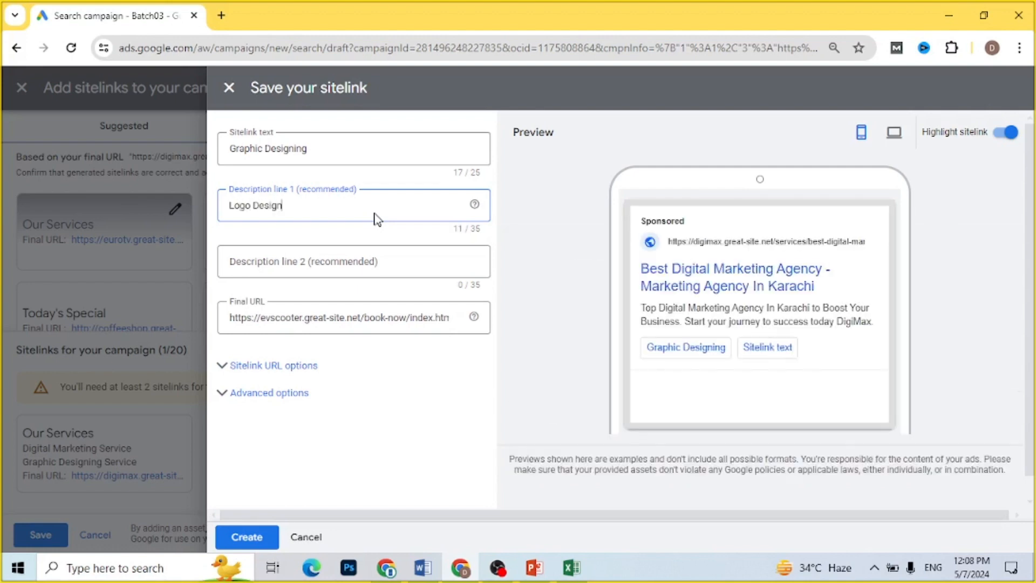
type("ing")
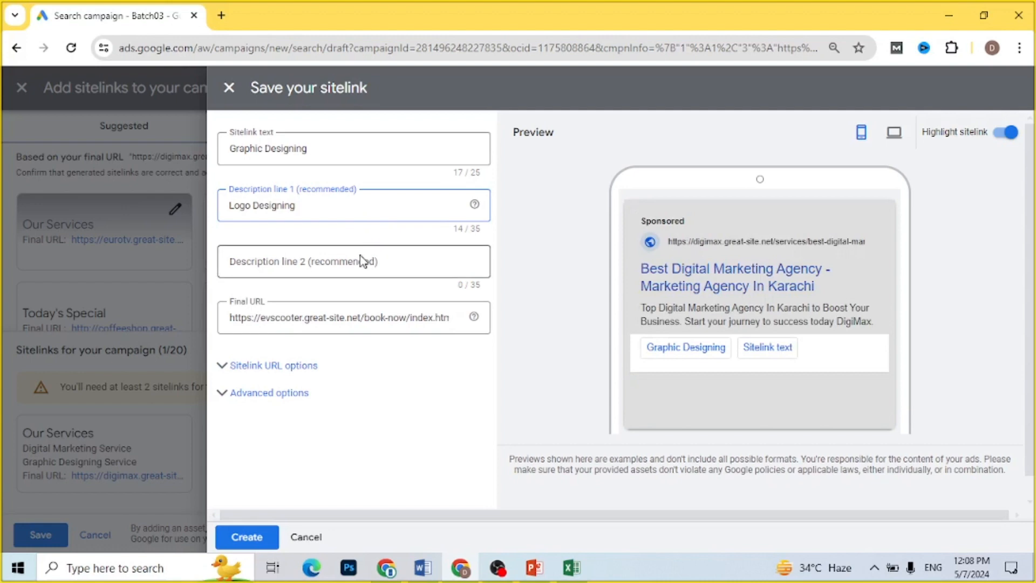
Step: Replace the "Graphic Designing" sitelink's final URL with digimax.great-site.net/graphic-designer/, copied from the DigiMax website's graphic designer page
left_click(339, 313)
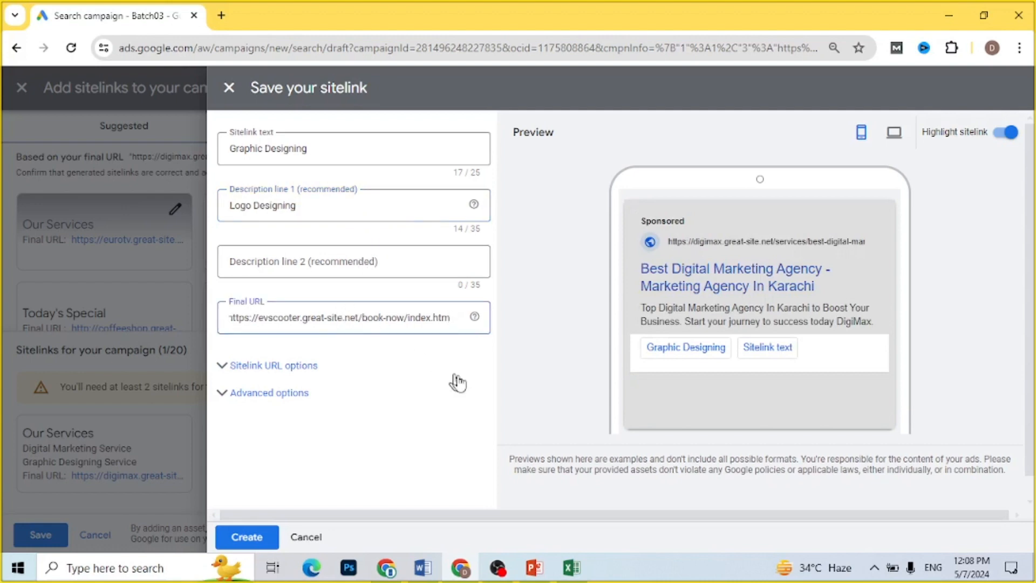
key("BackSpace")
key("BackSpace")
key("BackSpace")
key("BackSpace")
key("BackSpace")
key("BackSpace")
key("BackSpace")
key("BackSpace")
key("BackSpace")
key("BackSpace")
key("BackSpace")
key("BackSpace")
key("BackSpace")
key("BackSpace")
key("BackSpace")
key("BackSpace")
key("BackSpace")
key("BackSpace")
key("BackSpace")
key("BackSpace")
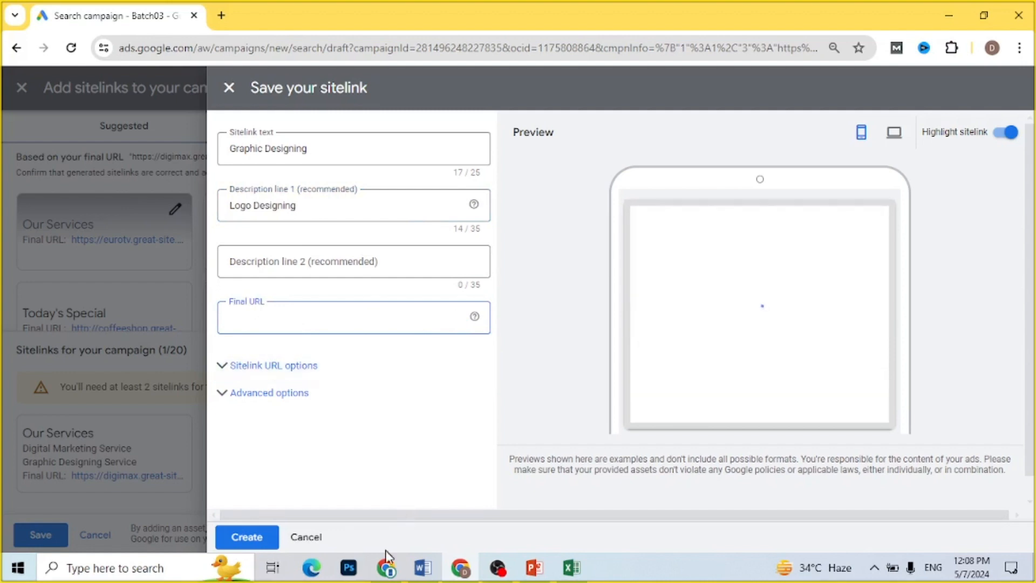
left_click(385, 565)
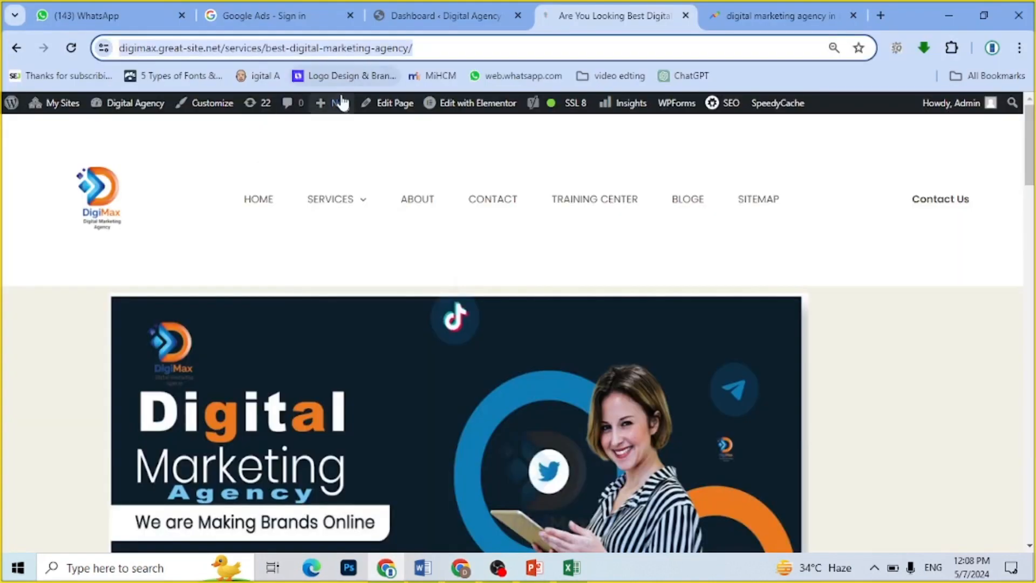
mouse_move(364, 211)
left_click(335, 286)
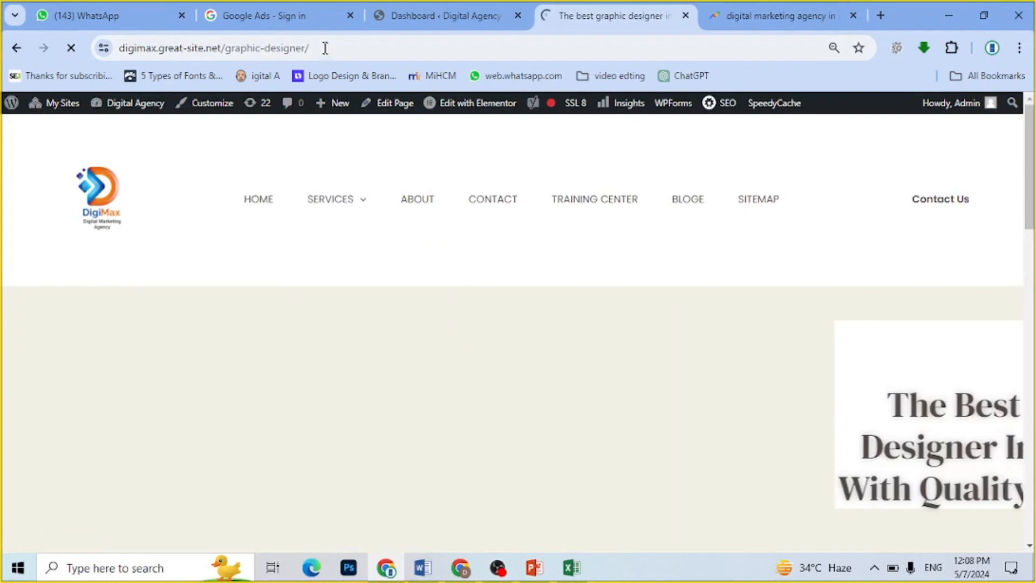
left_click(325, 48)
key("ctrl+c")
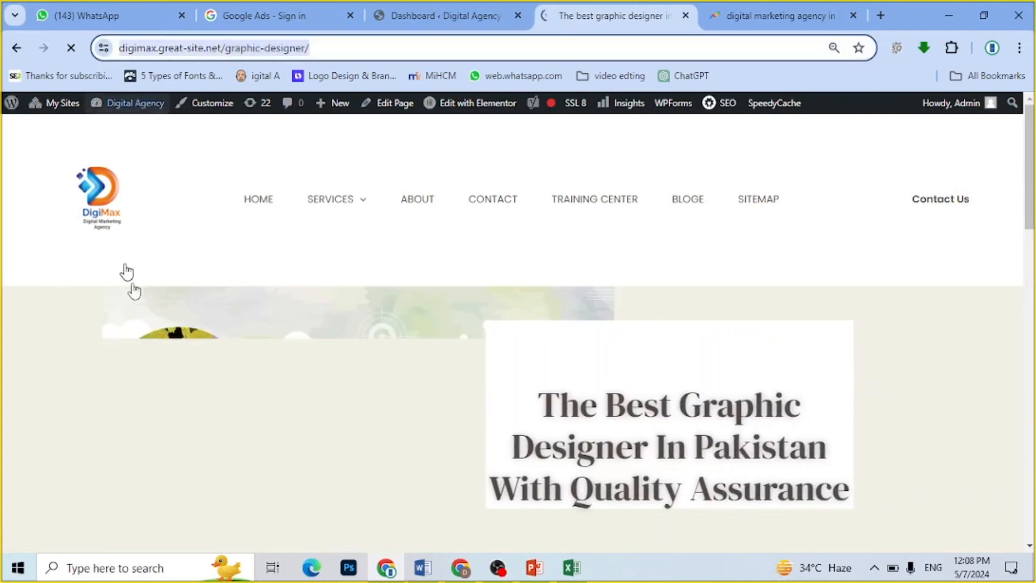
left_click(459, 566)
left_click(359, 329)
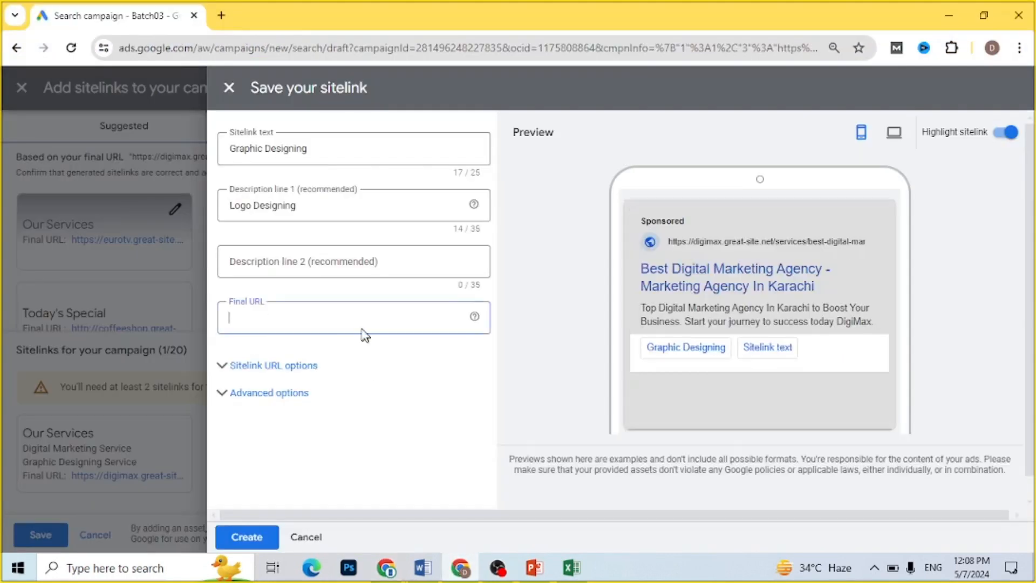
key("ctrl+v")
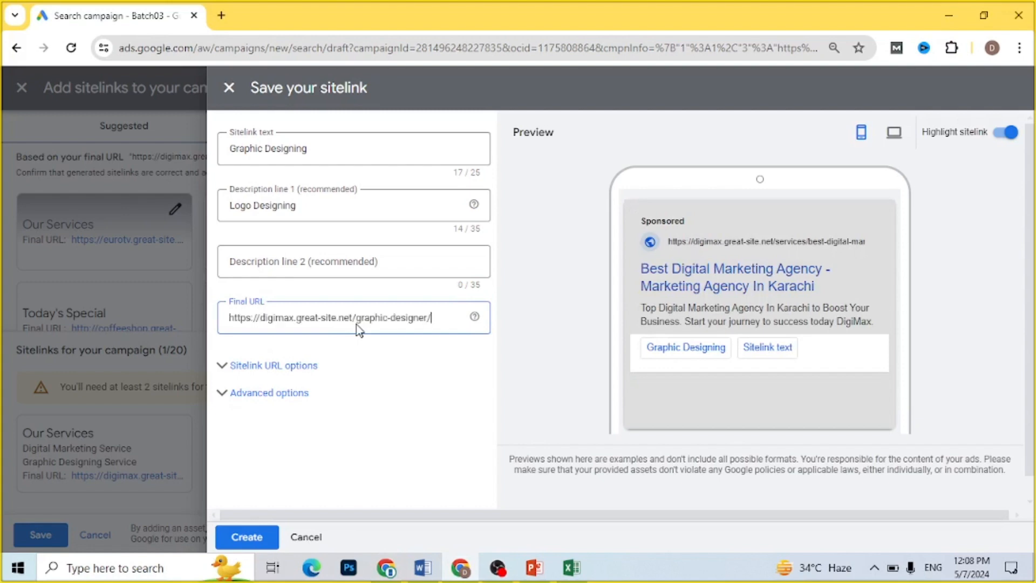
Step: Copy the DigiMax website's logos page address, digimax.great-site.net/graphic-designer/logos/, into the "Graphic Designing" sitelink's final URL suffix and try to create the sitelink
left_click(302, 367)
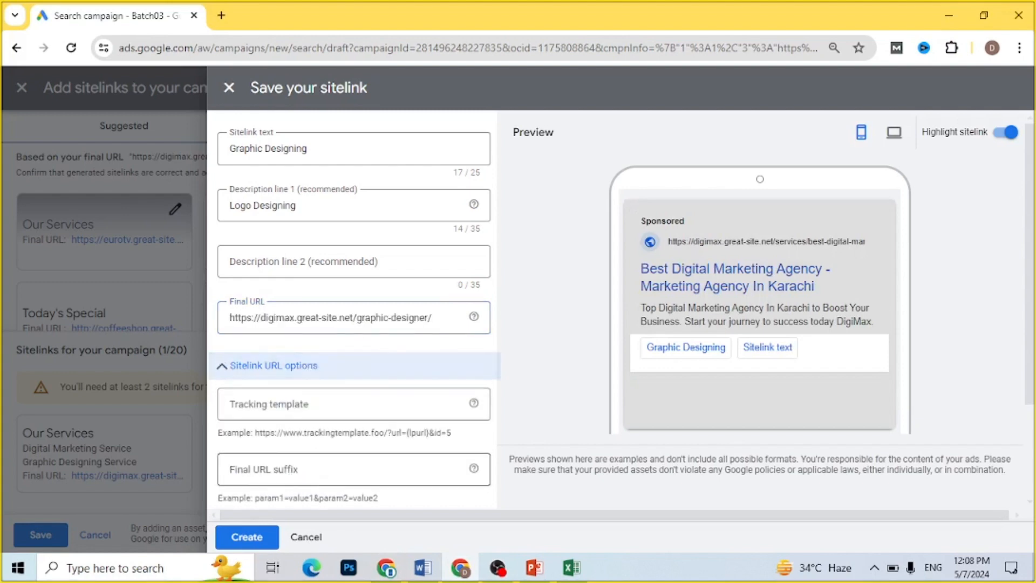
left_click(228, 480)
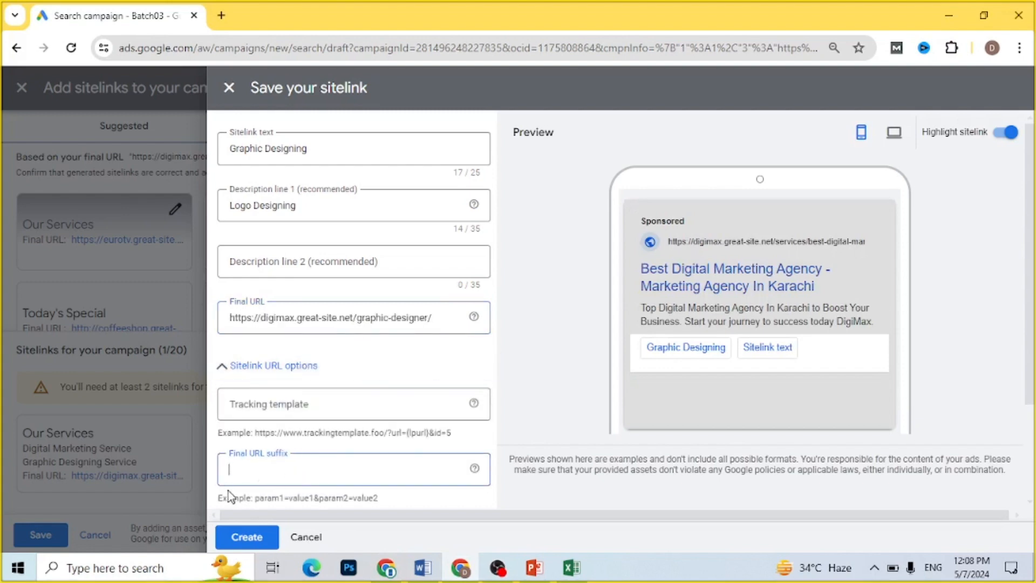
left_click(385, 573)
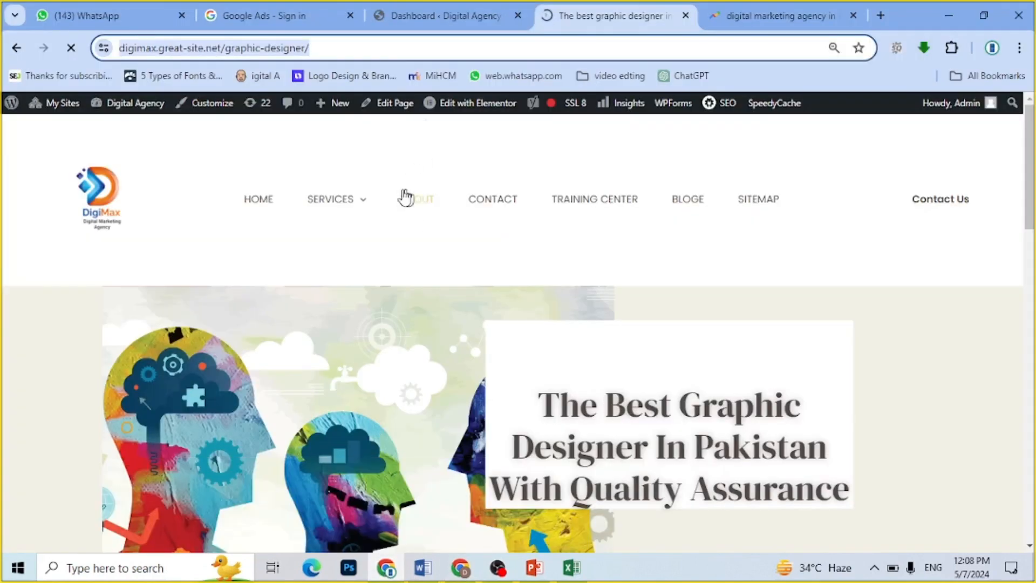
mouse_move(342, 212)
mouse_move(347, 294)
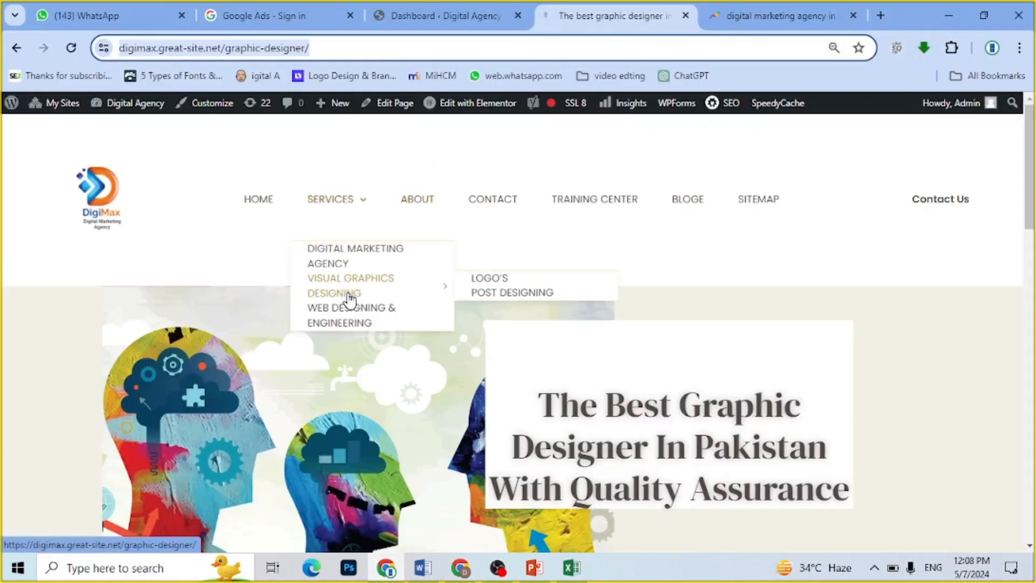
left_click(511, 280)
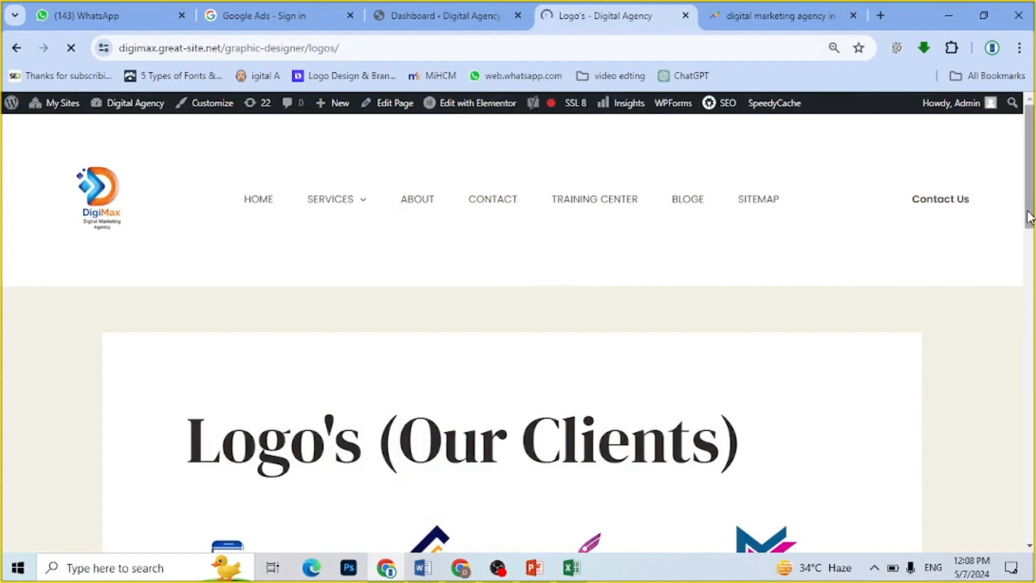
left_click_drag(1029, 214, 1034, 165)
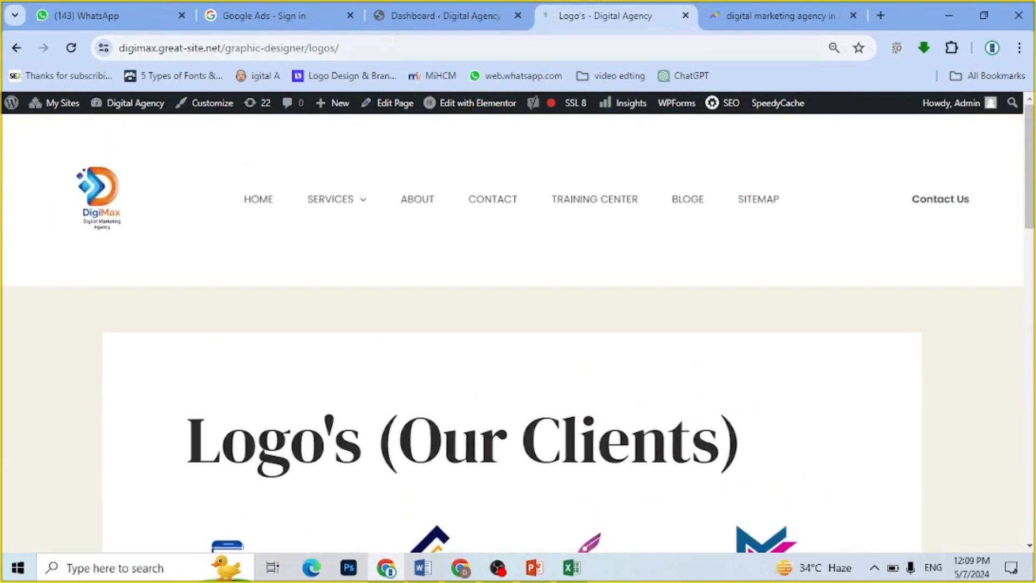
left_click_drag(356, 48, 121, 61)
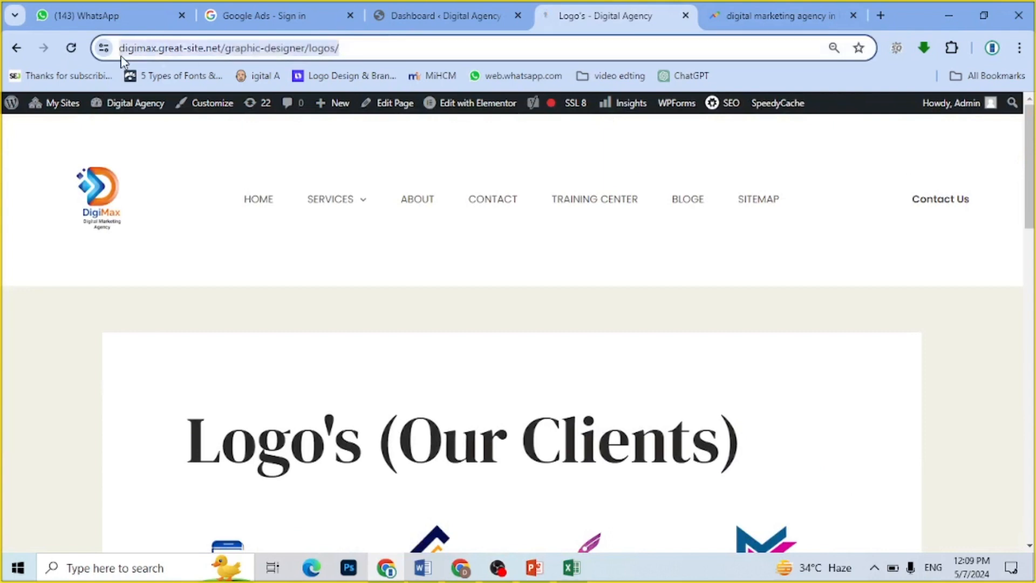
left_click(457, 573)
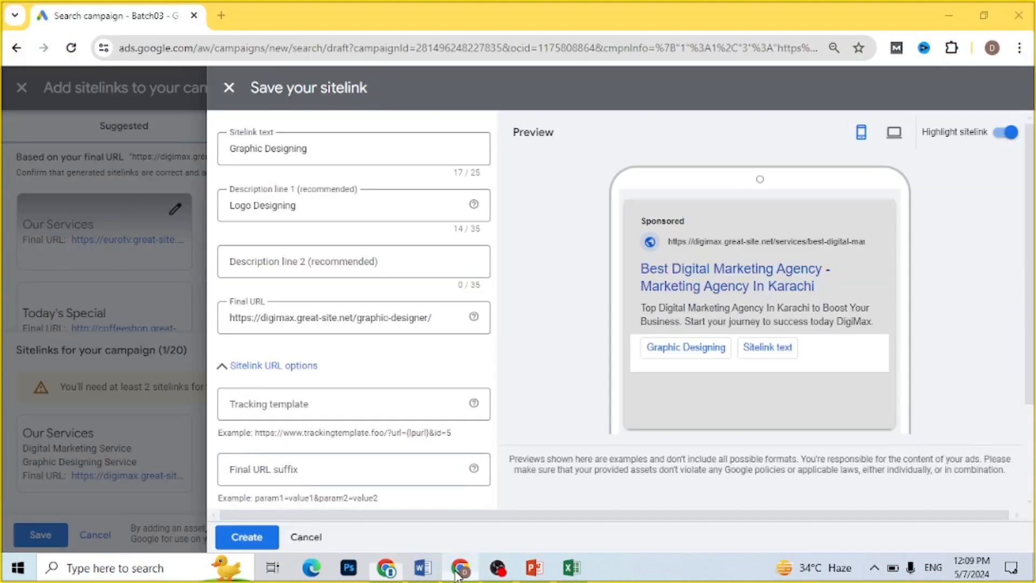
type("https://digimax.great-site.net/graphic-designer/logos/")
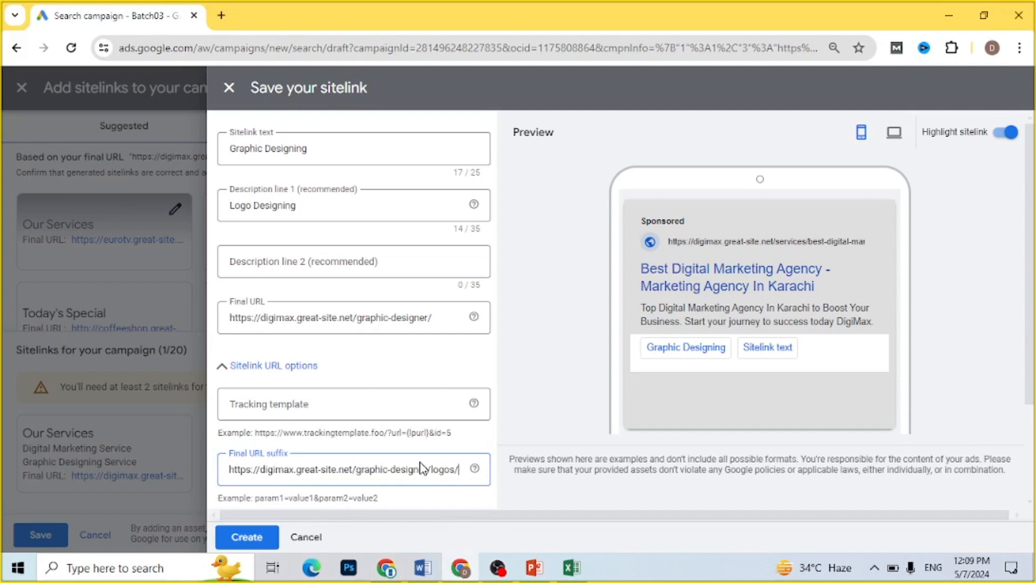
left_click(245, 541)
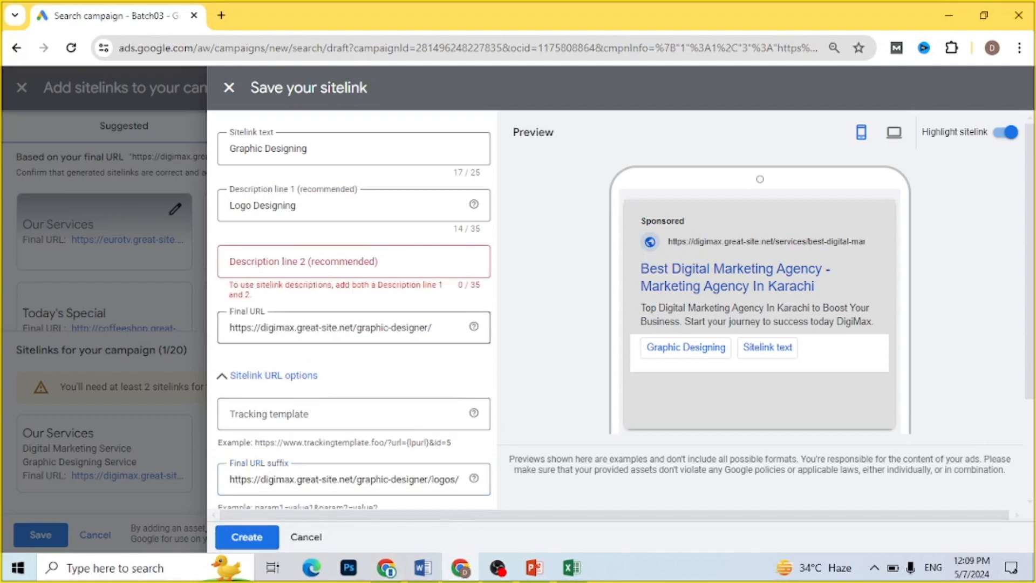
Step: Enter "Best Graphic Designer" as the sitelink's second description line, submit the sitelink and save the campaign's sitelinks
left_click(303, 262)
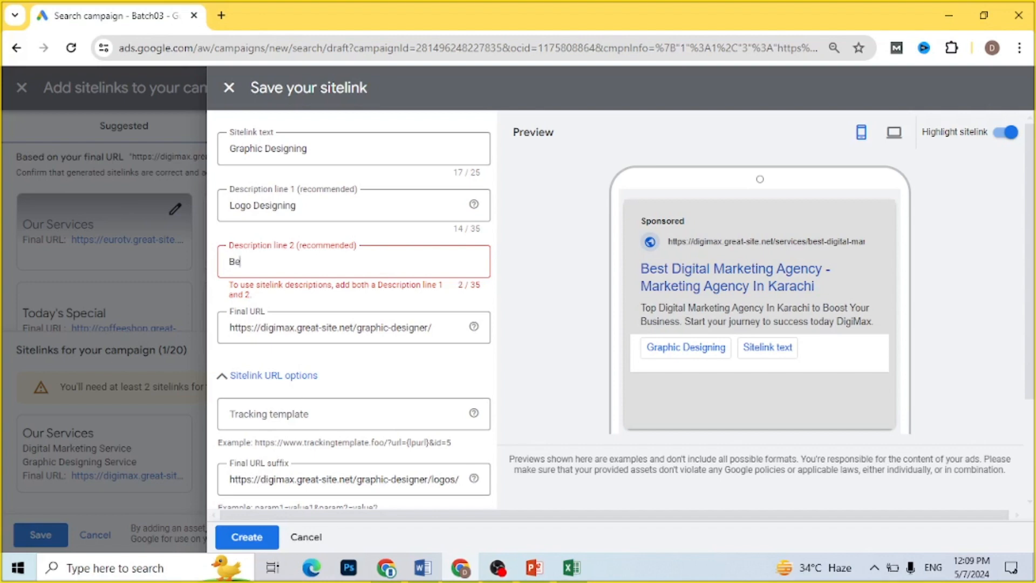
type("st Gra")
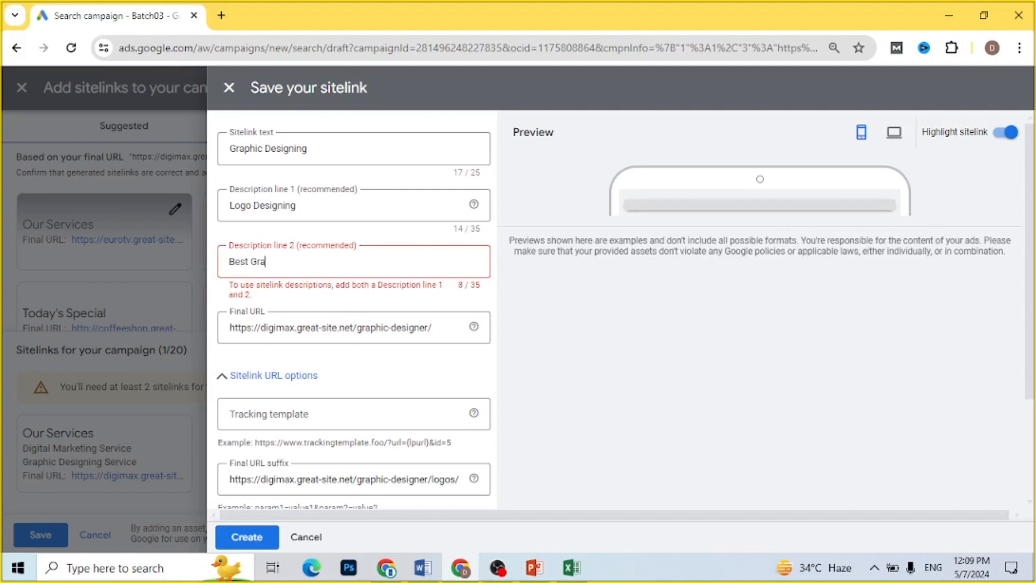
type("phic Des")
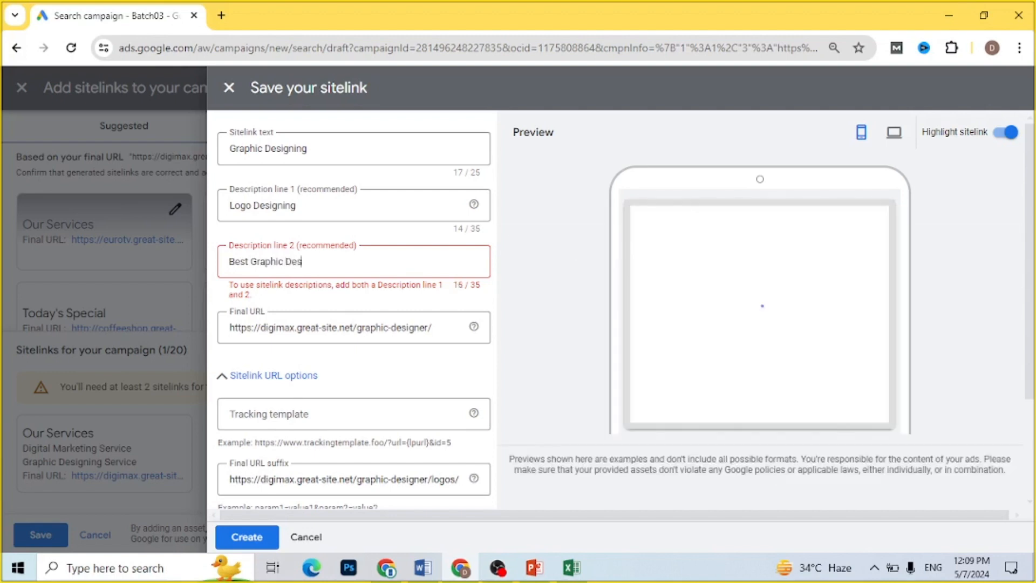
type("igner")
left_click(247, 538)
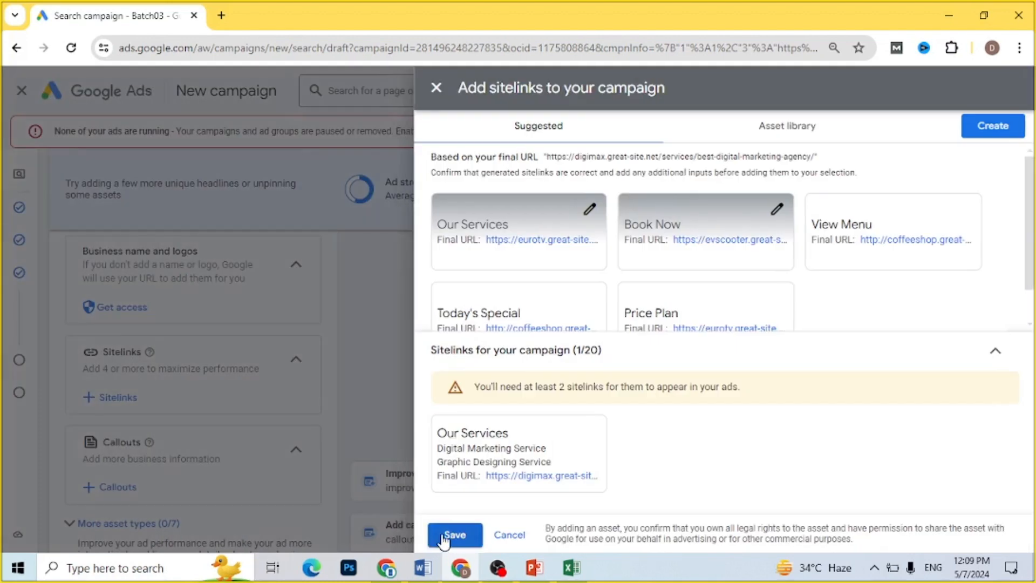
left_click(448, 535)
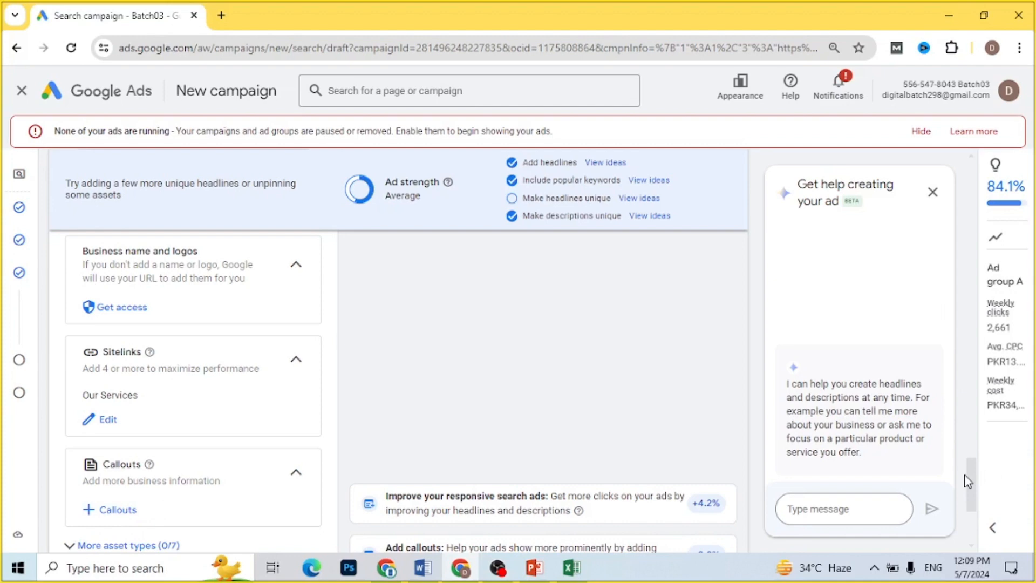
left_click_drag(971, 474, 963, 323)
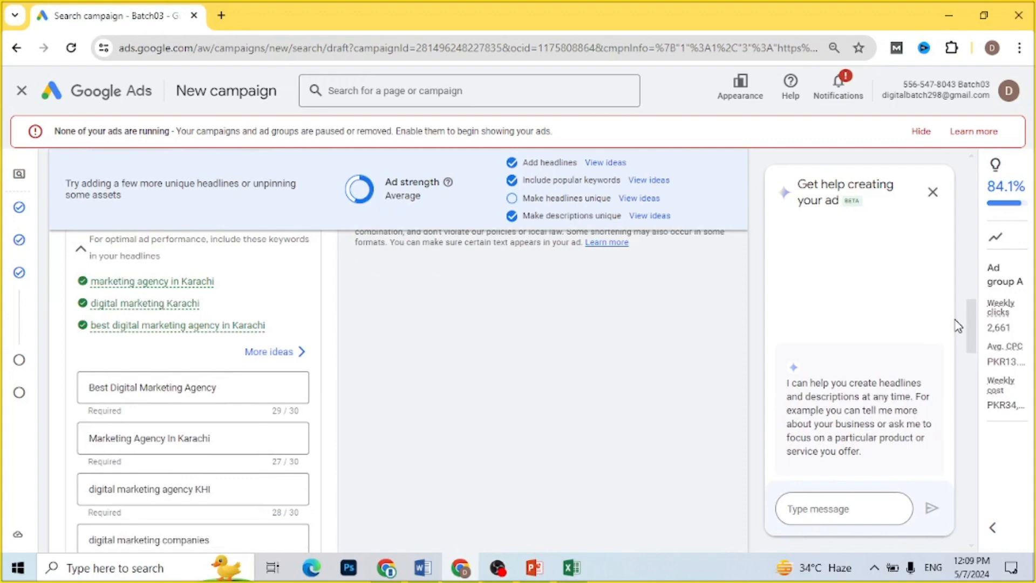
left_click(91, 386)
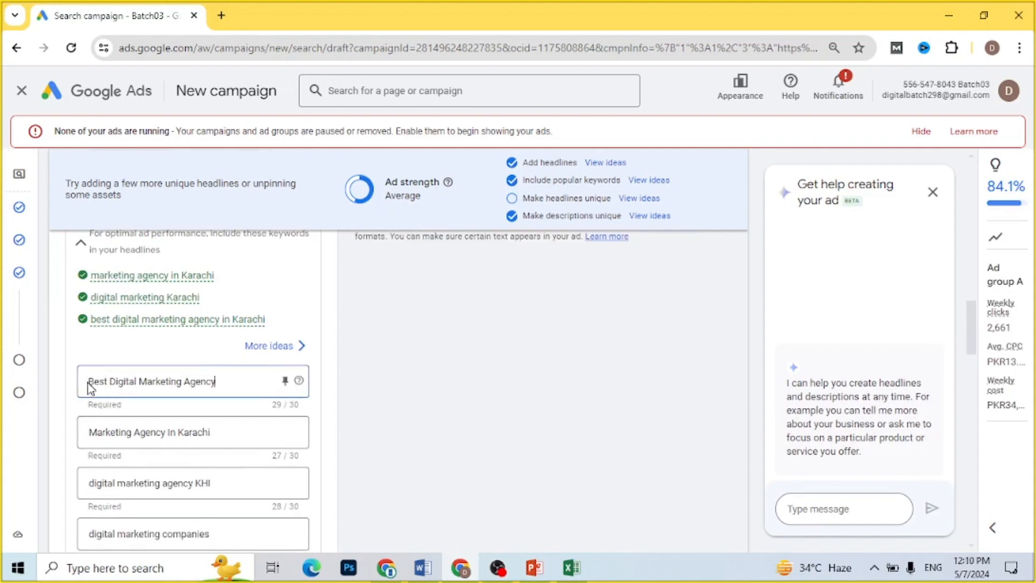
key("ctrl+a")
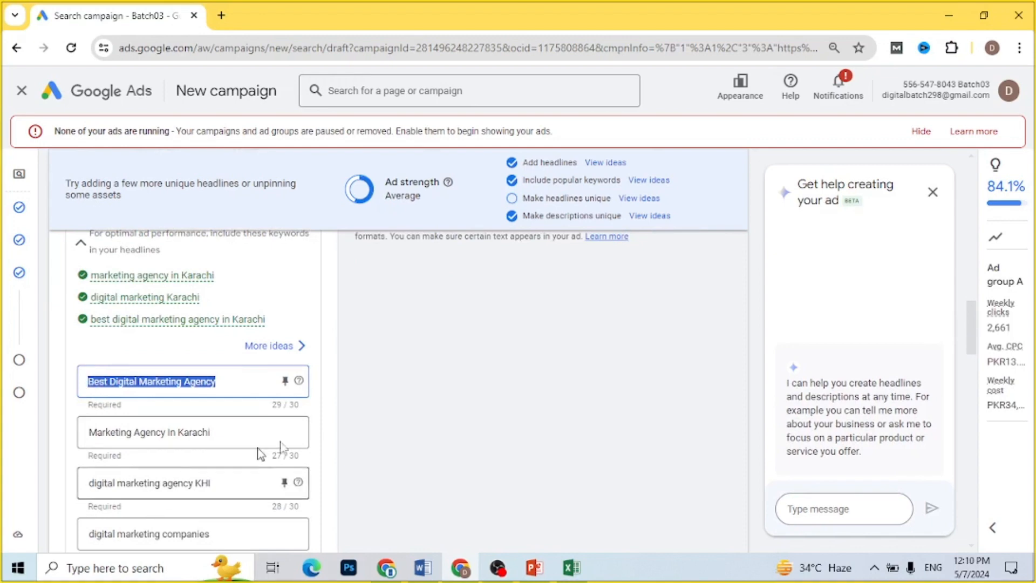
left_click(425, 528)
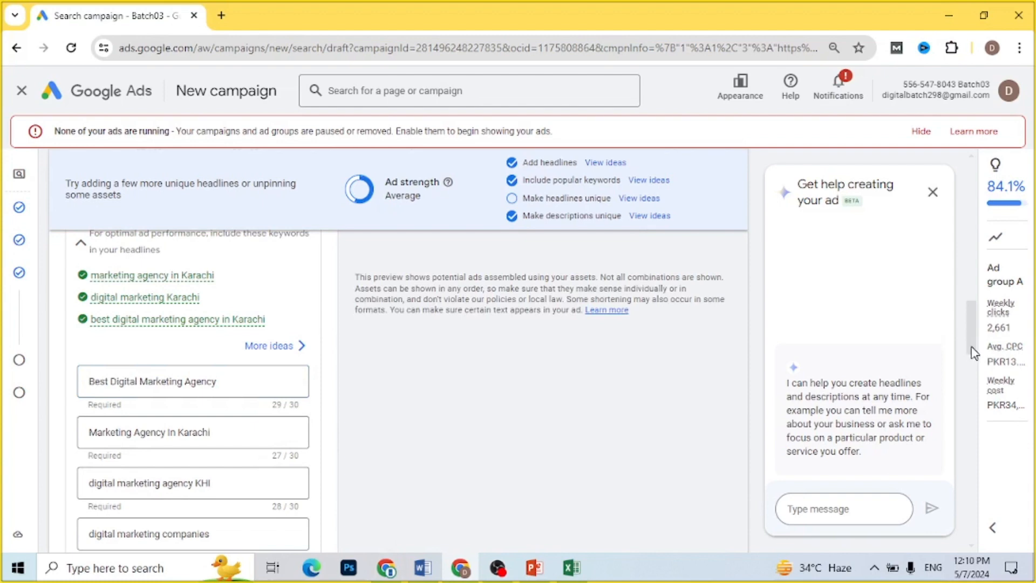
Step: Add the existing "Contact Us" callout and the first phone number callout to the campaign and collapse the callouts section
left_click_drag(974, 353, 994, 508)
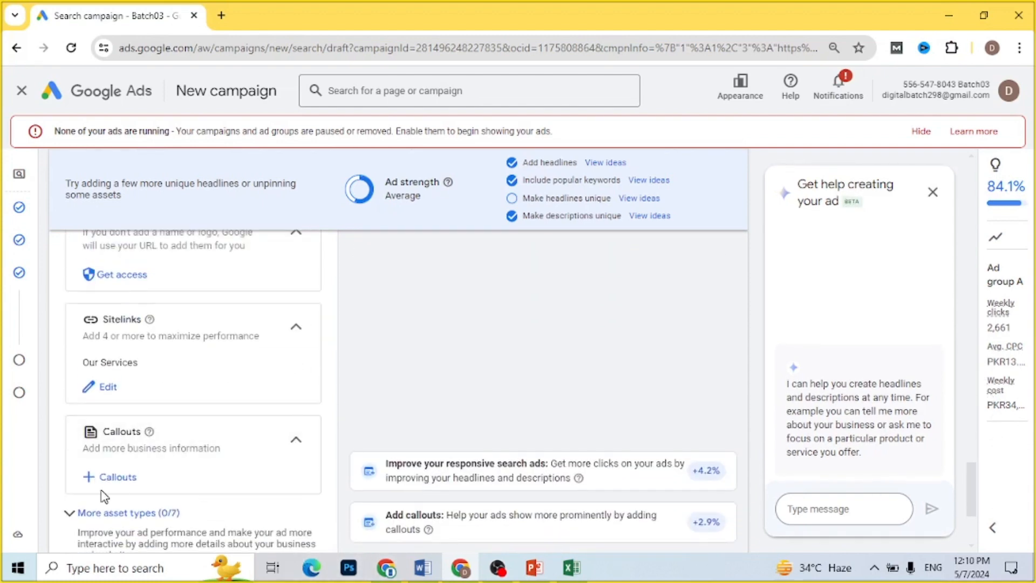
left_click(116, 476)
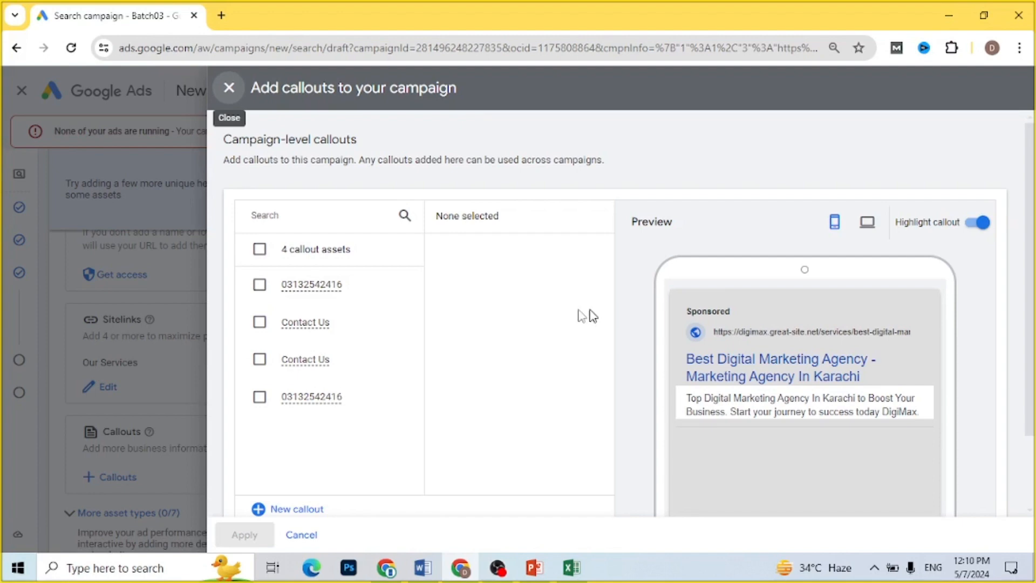
left_click(259, 323)
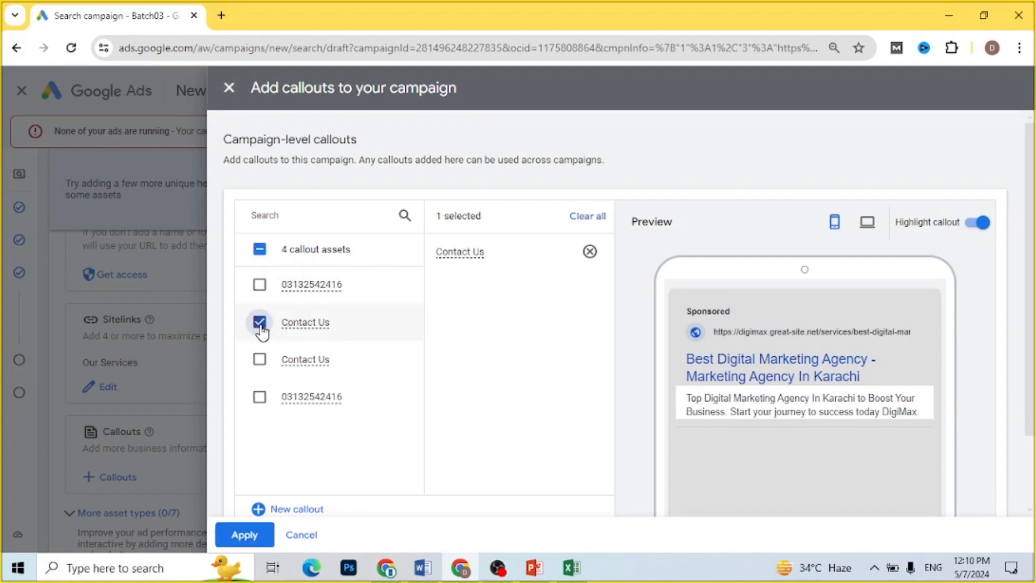
left_click(259, 284)
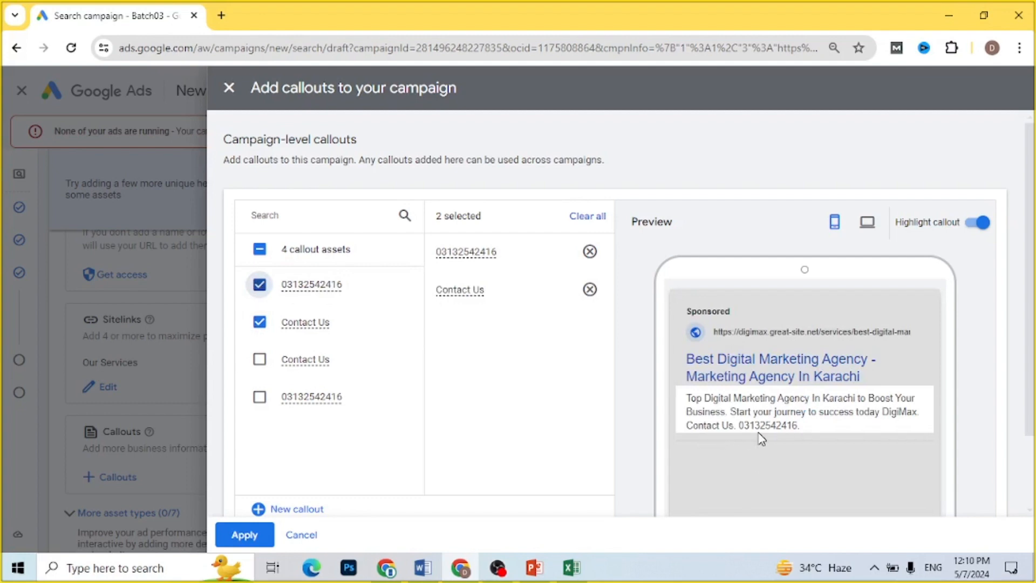
left_click(245, 535)
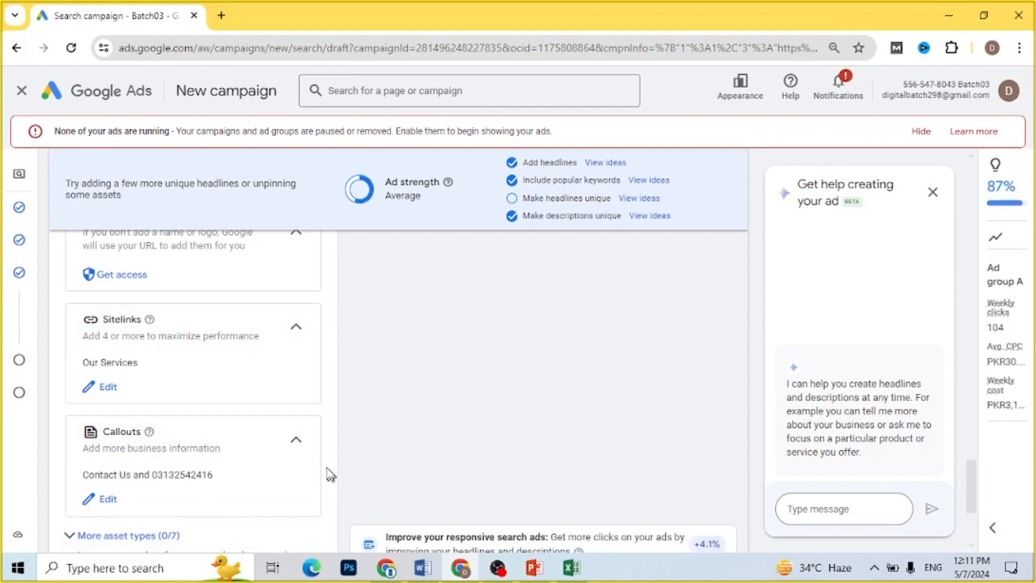
left_click(302, 446)
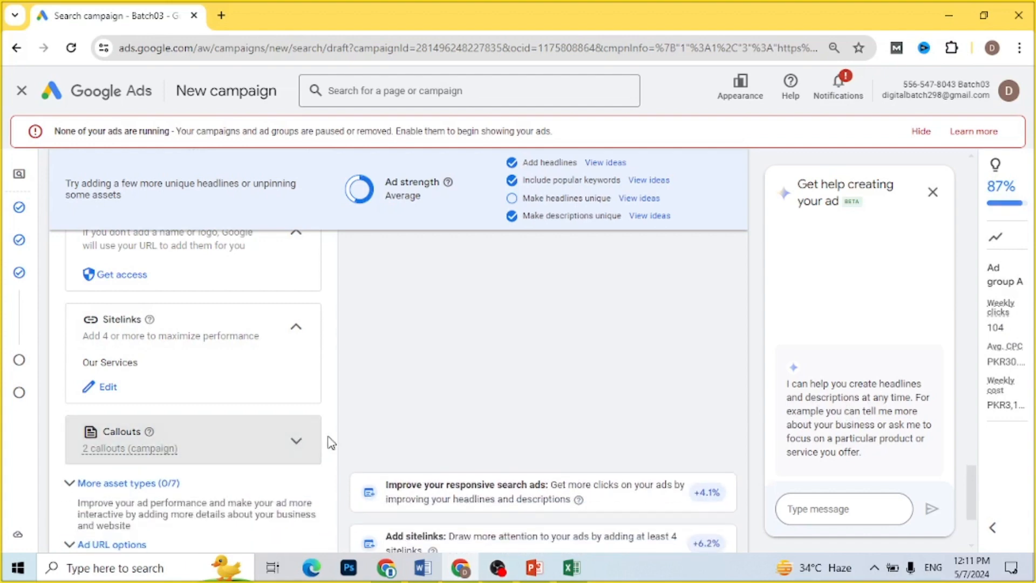
Step: Look through the additional asset types without adding any, and finish editing the ad
left_click(79, 488)
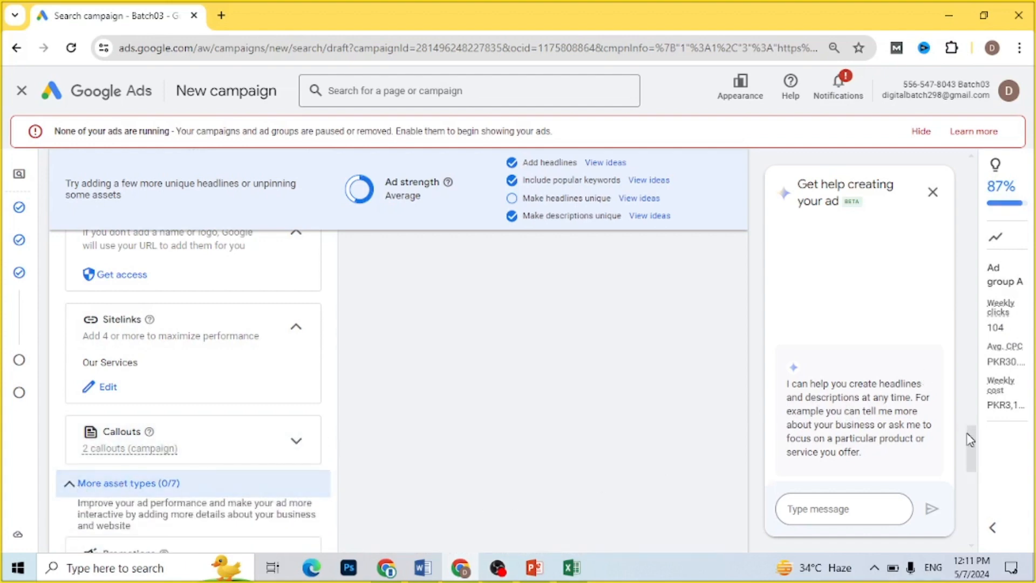
left_click_drag(973, 443, 973, 469)
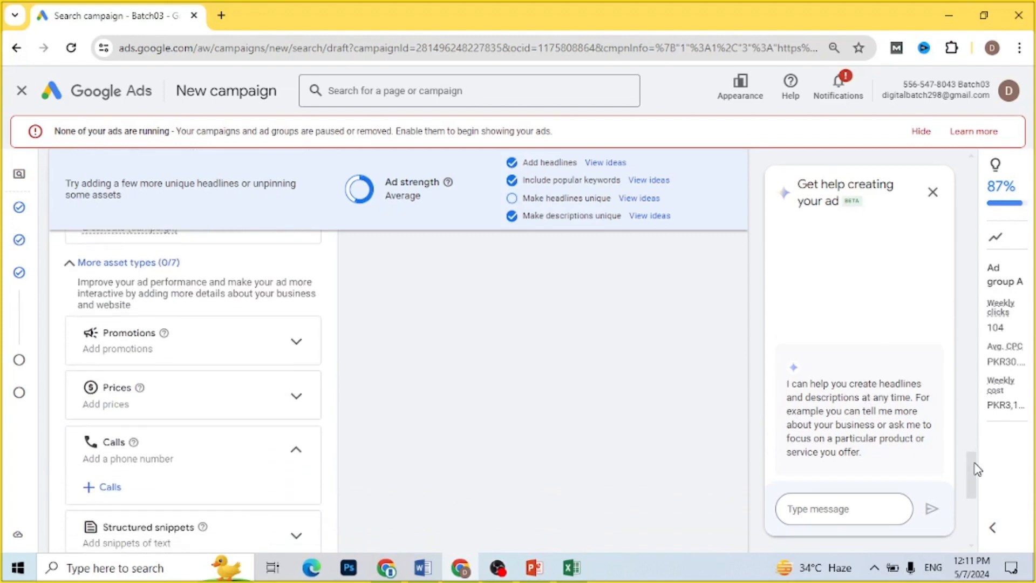
left_click(98, 456)
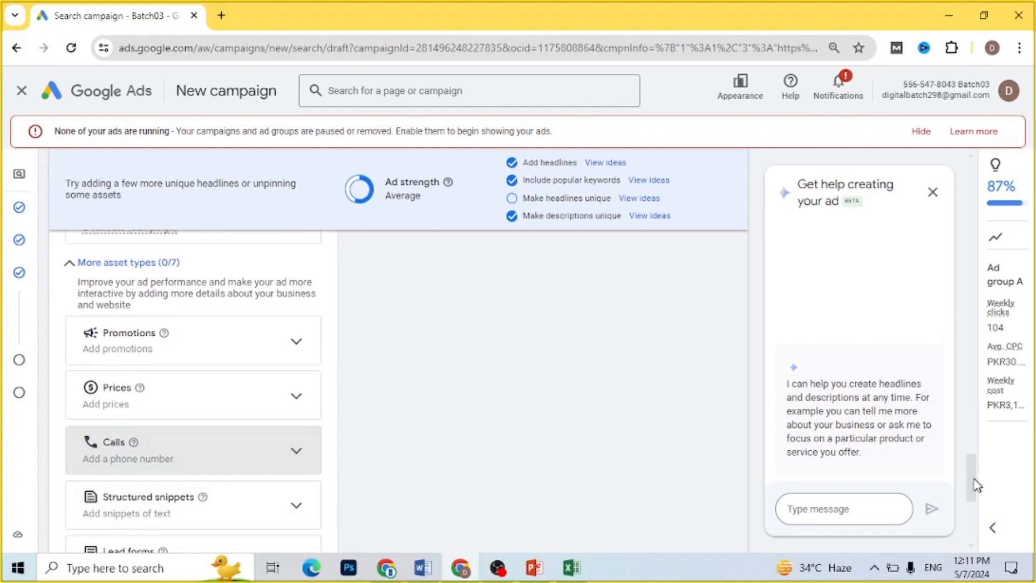
left_click_drag(974, 486, 974, 511)
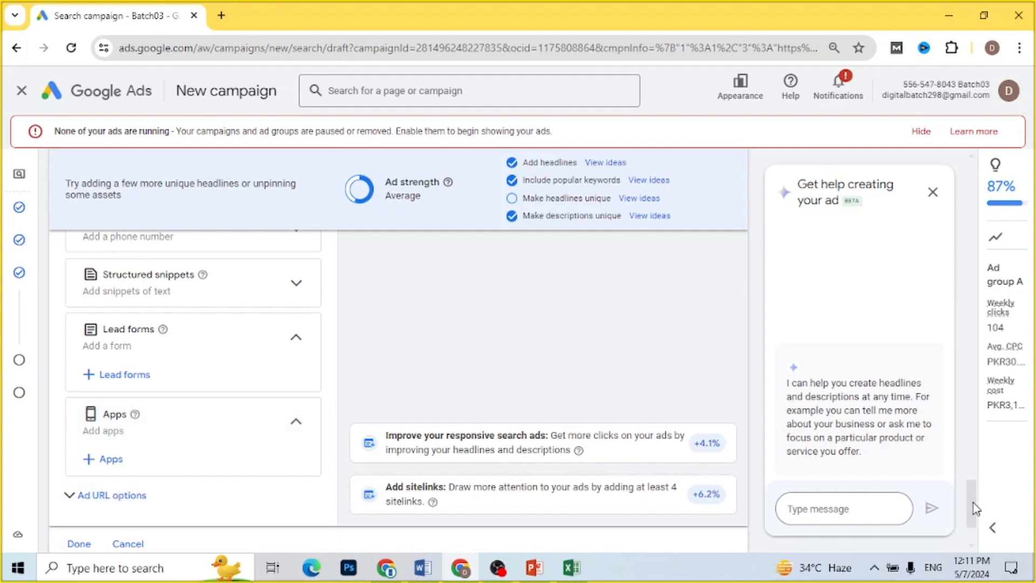
scroll(976, 509, "down", 2)
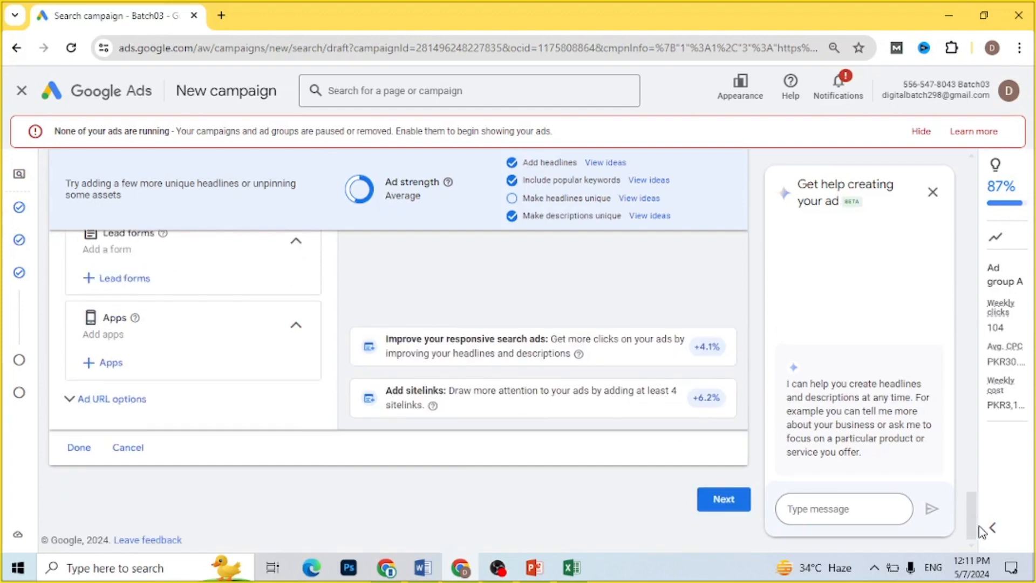
left_click(75, 451)
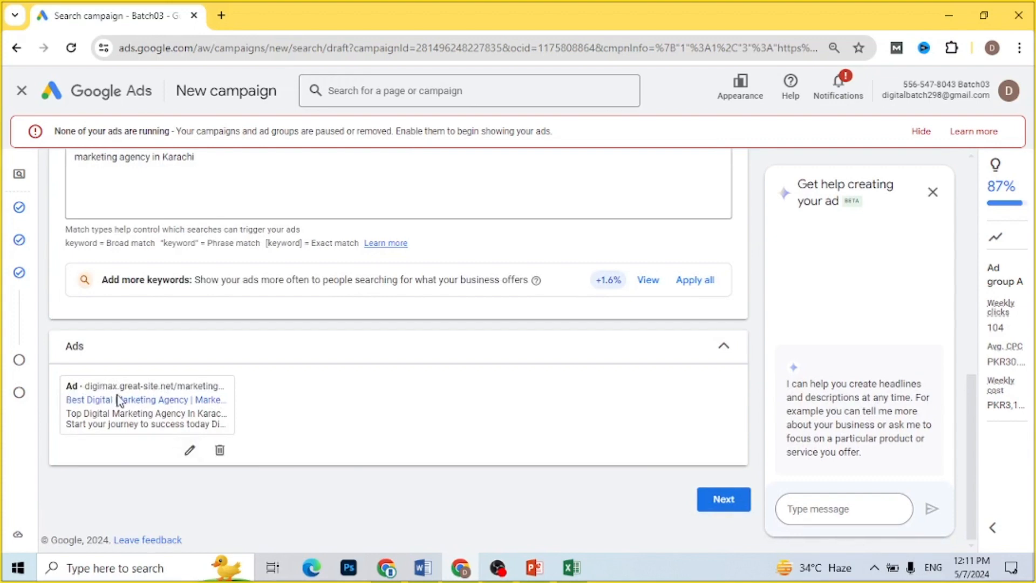
Step: Reopen the ad for editing and view the ideas for making its headlines unique
left_click(188, 452)
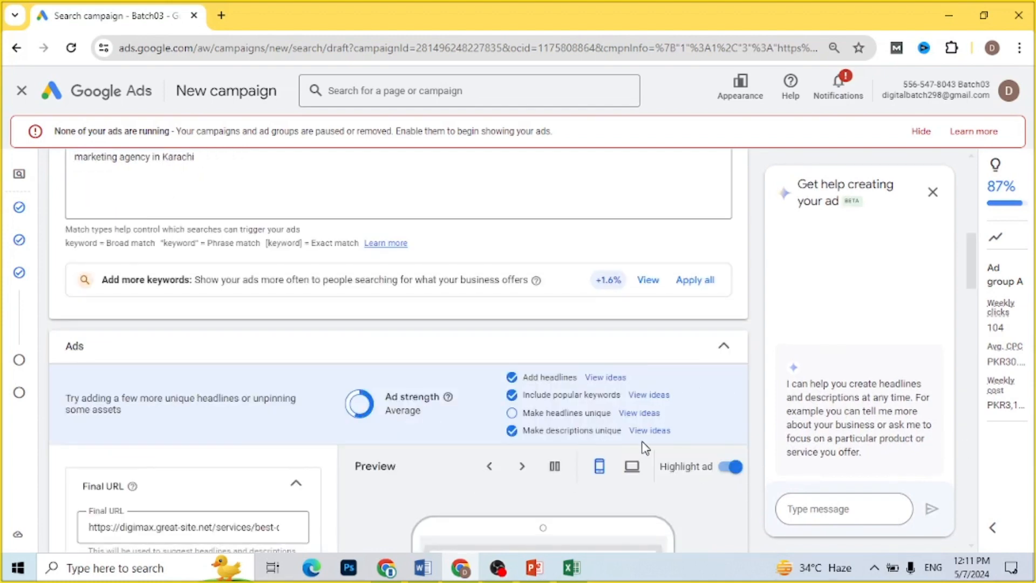
left_click(642, 414)
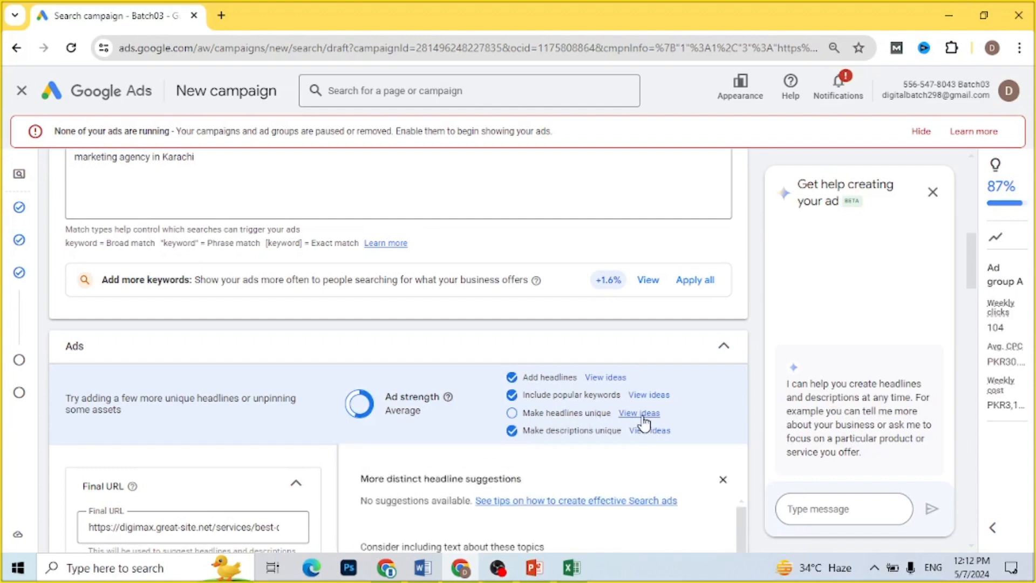
left_click_drag(971, 266, 977, 294)
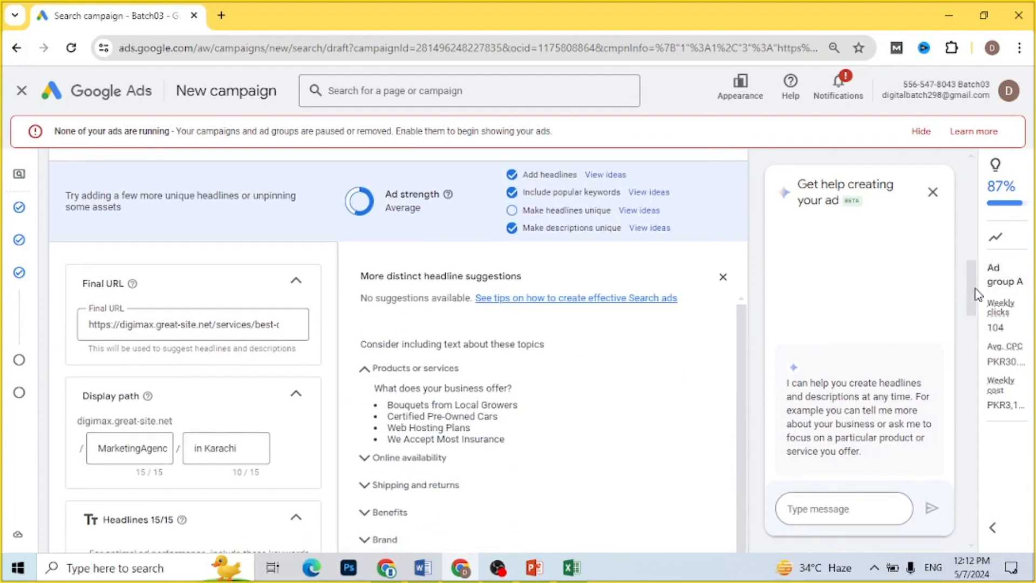
left_click_drag(978, 294, 978, 308)
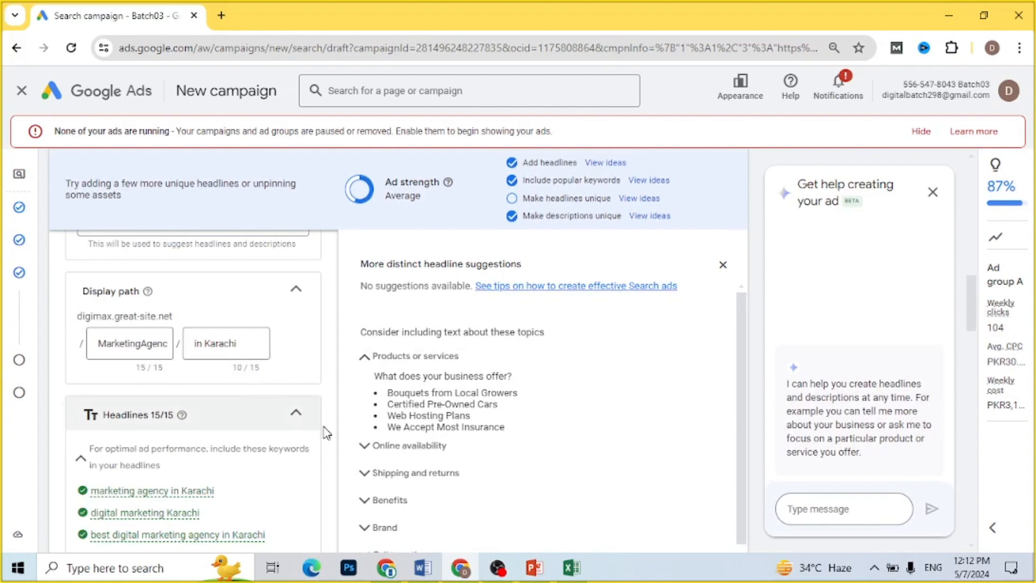
Step: View the tips on creating effective Search ads, and close the headline suggestions and the help article
left_click(622, 292)
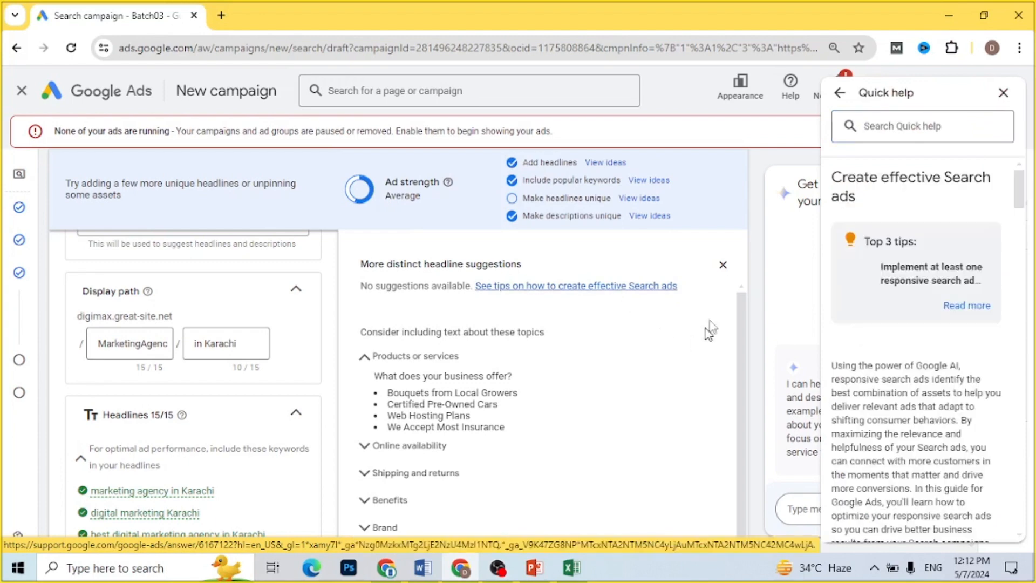
left_click(723, 267)
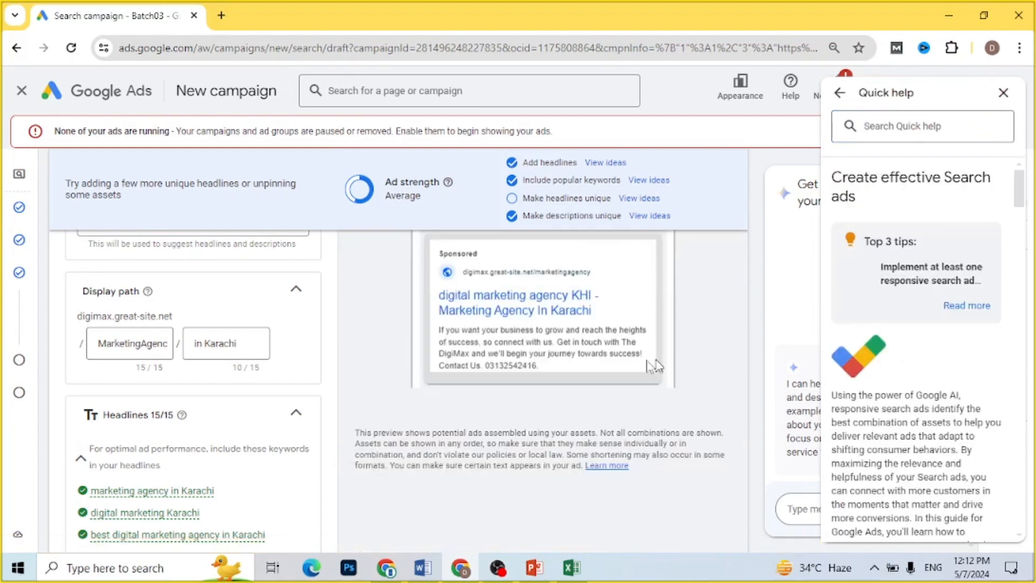
left_click(1002, 92)
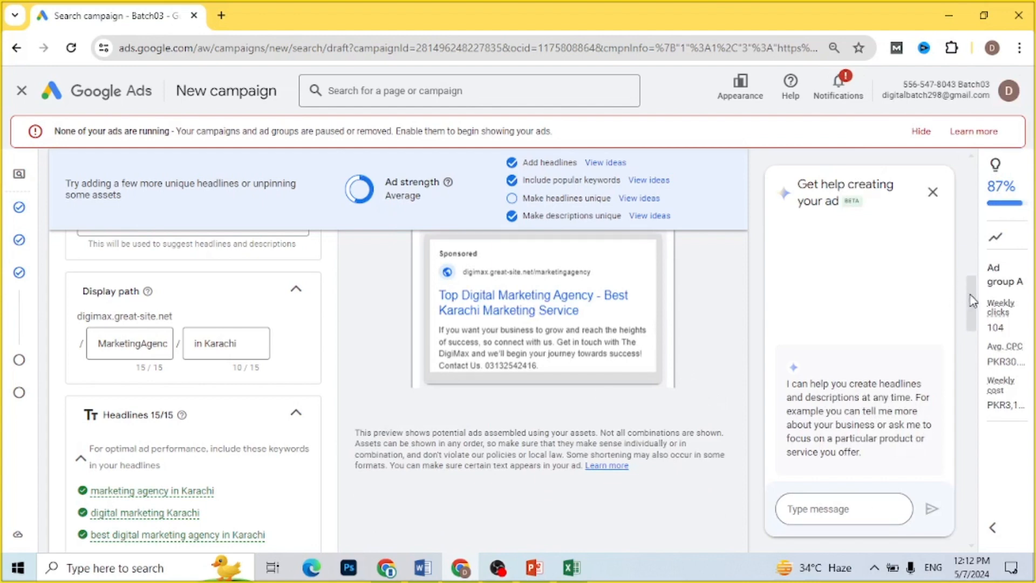
Step: Preview the ad in its desktop format and return to the mobile preview
scroll(971, 300, "up", 3)
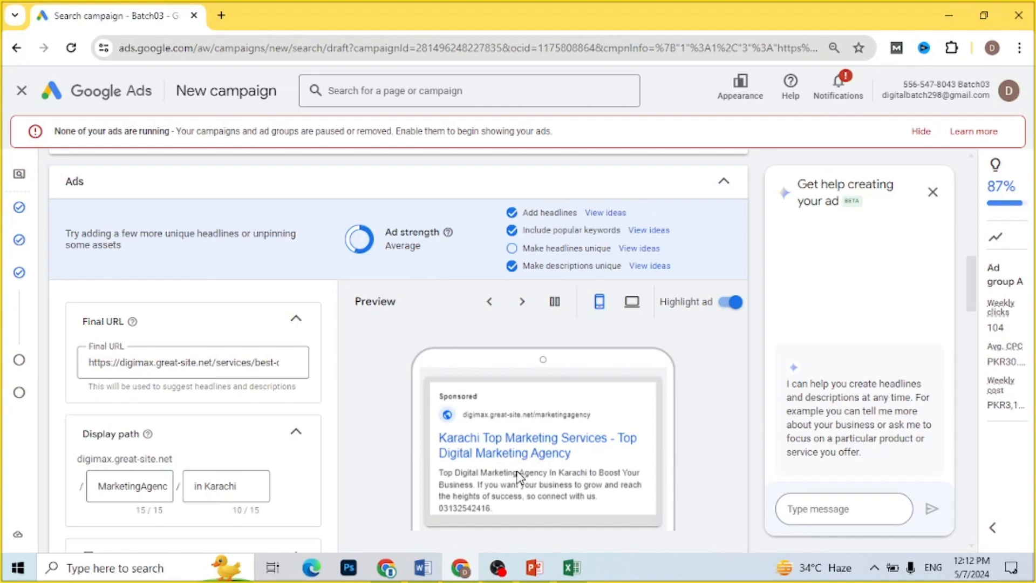
left_click(634, 310)
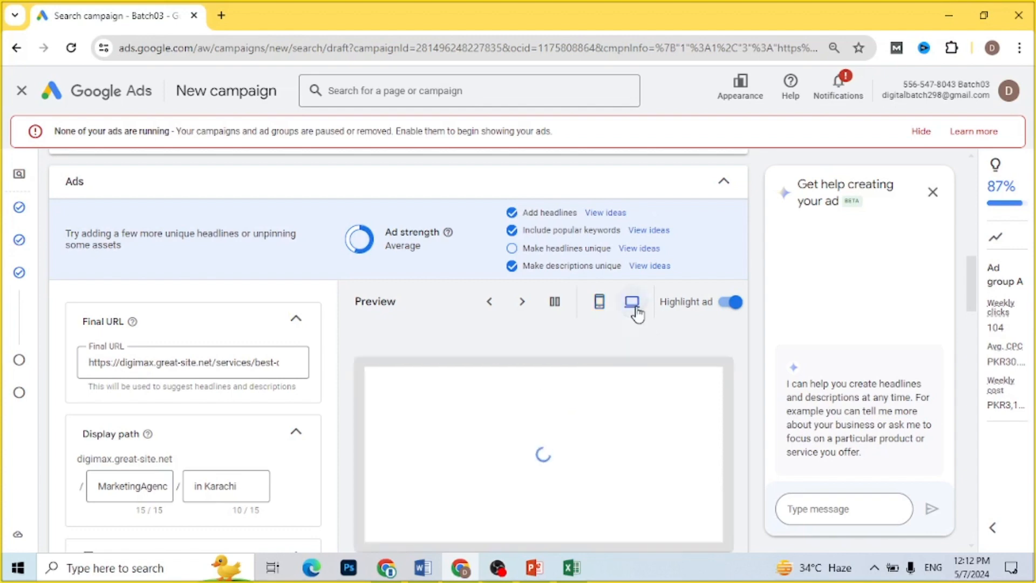
scroll(971, 309, "down", 1)
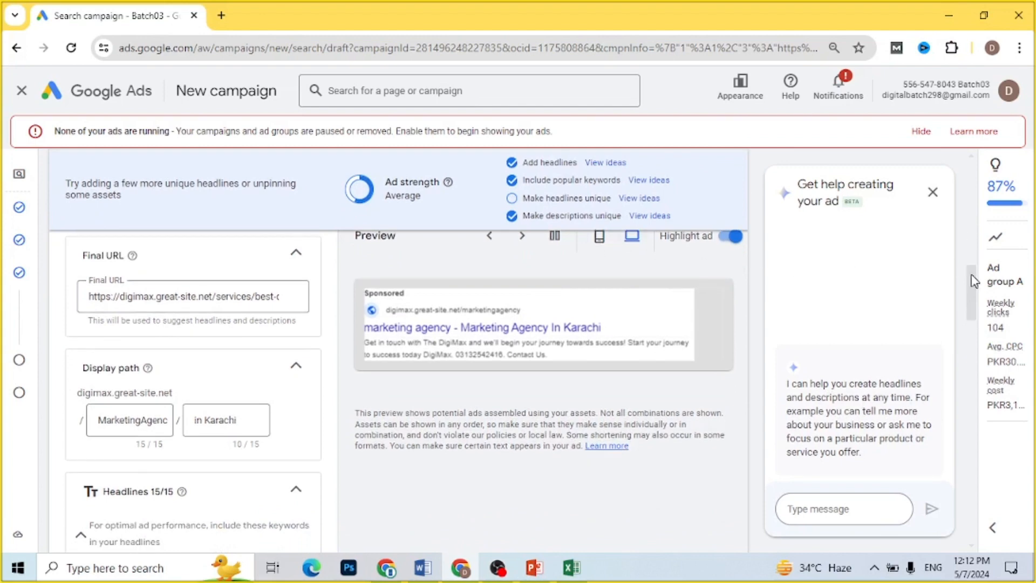
scroll(973, 280, "up", 1)
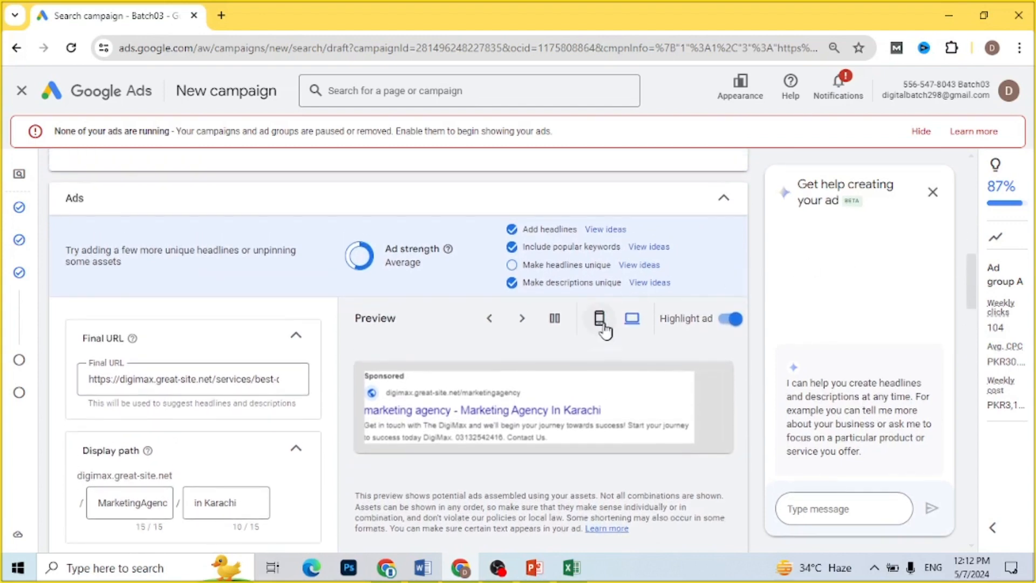
left_click(599, 319)
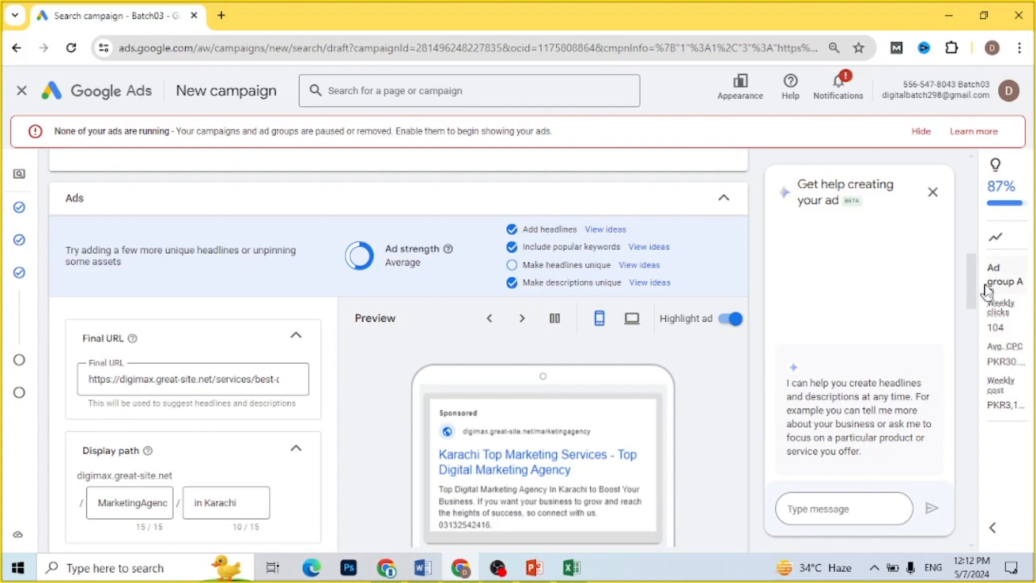
scroll(974, 294, "down", 1)
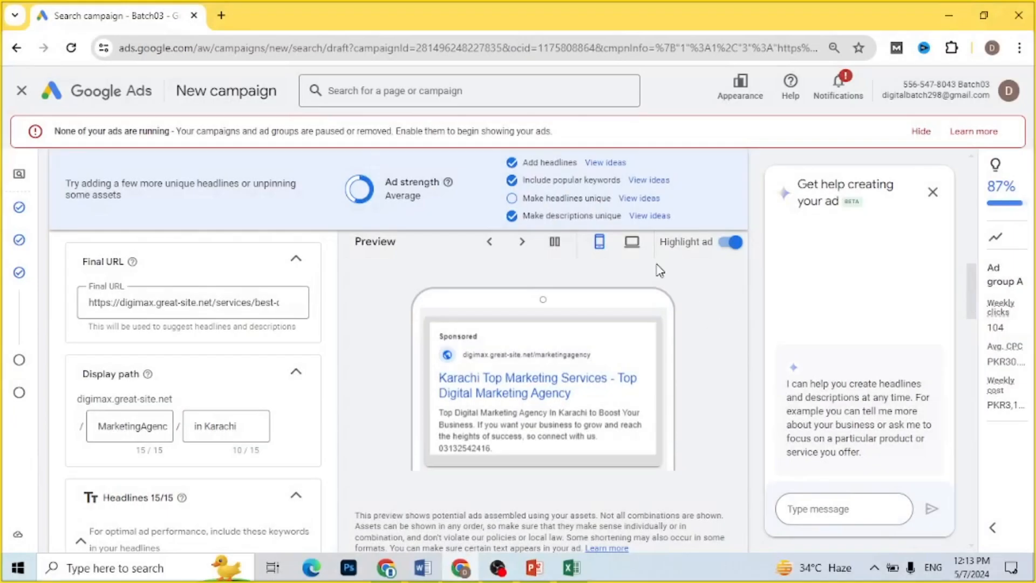
Step: Step through several ad combinations in the mobile preview, and check another combination in the desktop preview
left_click(522, 242)
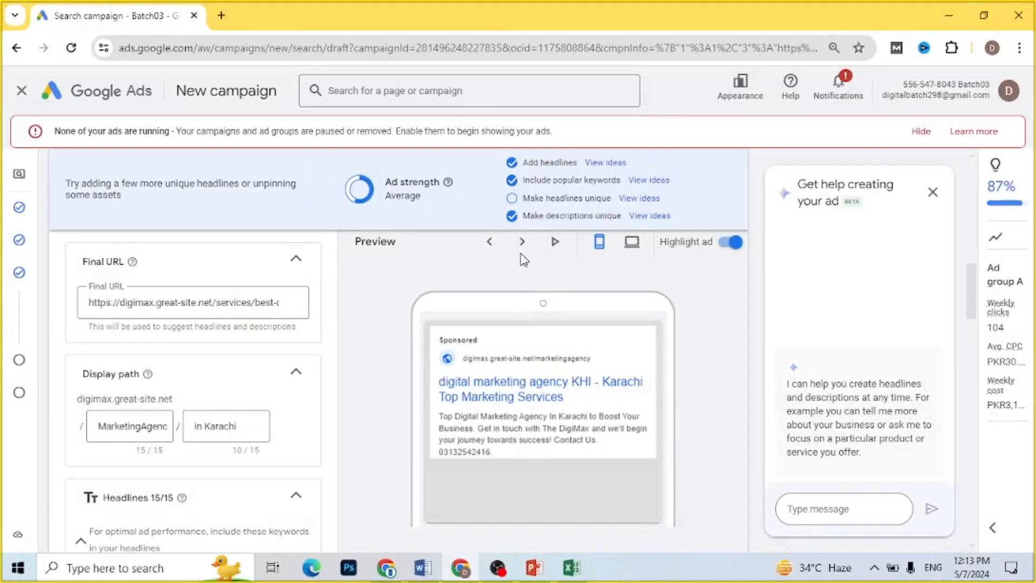
left_click(522, 246)
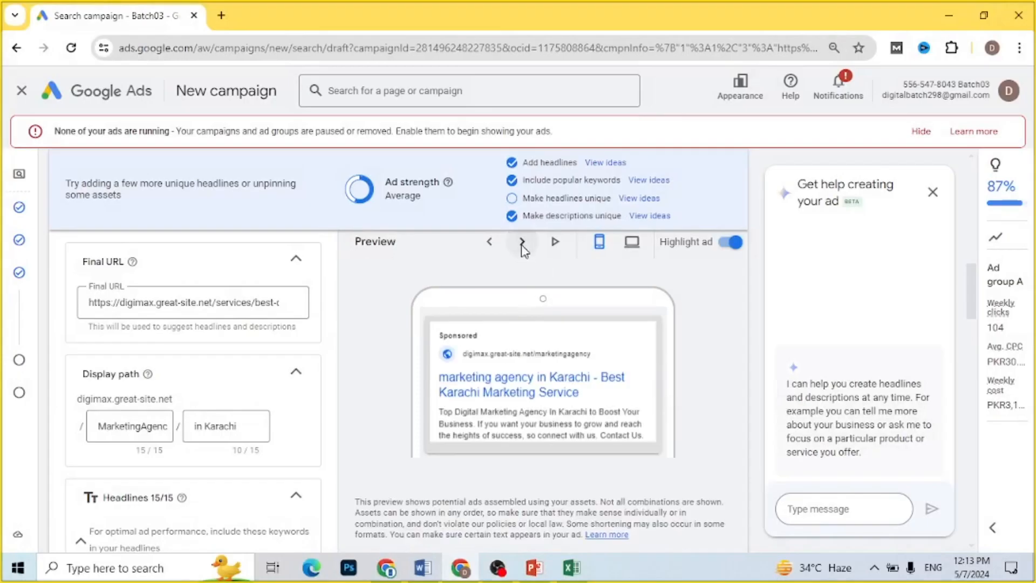
left_click(521, 247)
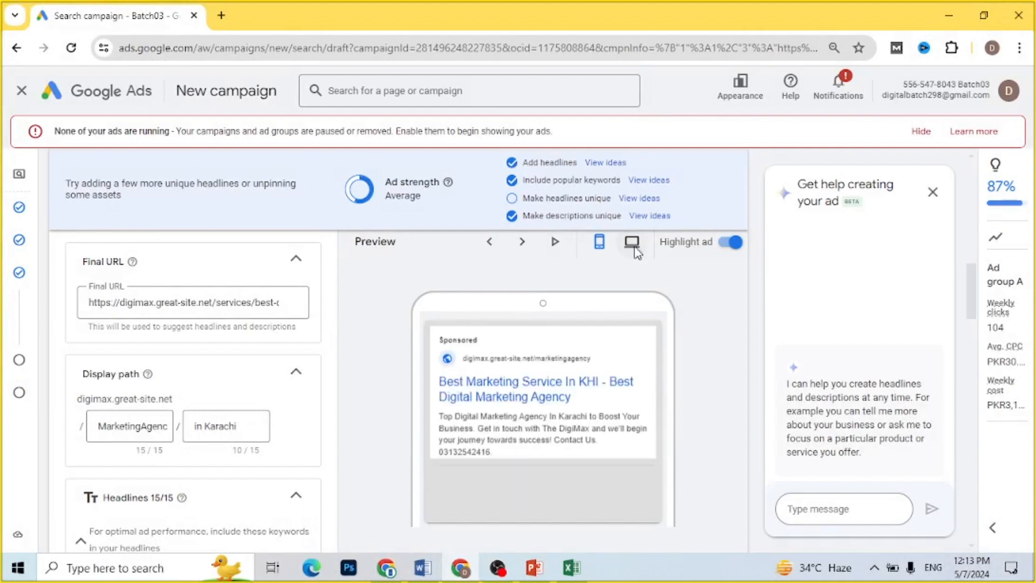
left_click(633, 249)
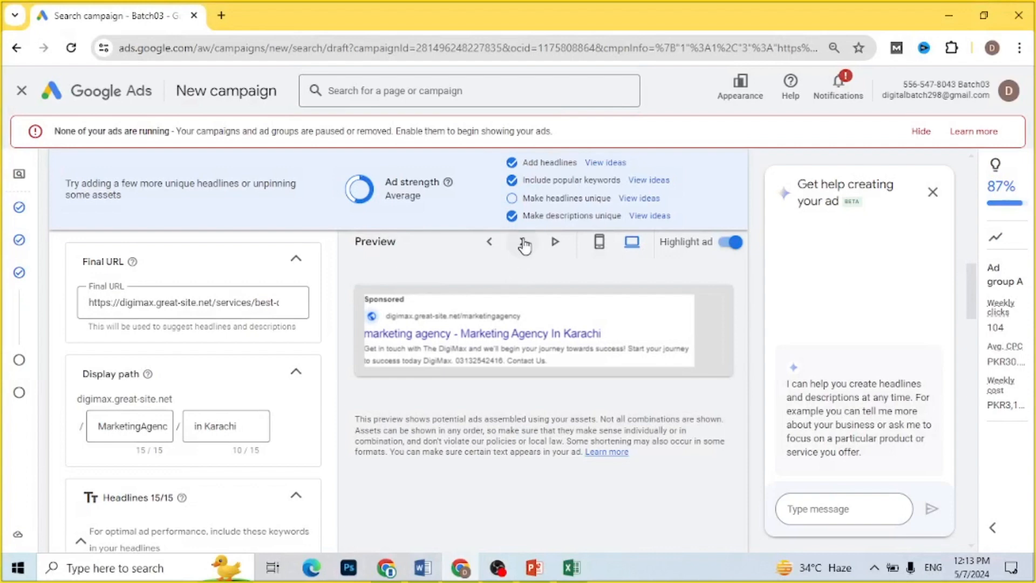
left_click(523, 243)
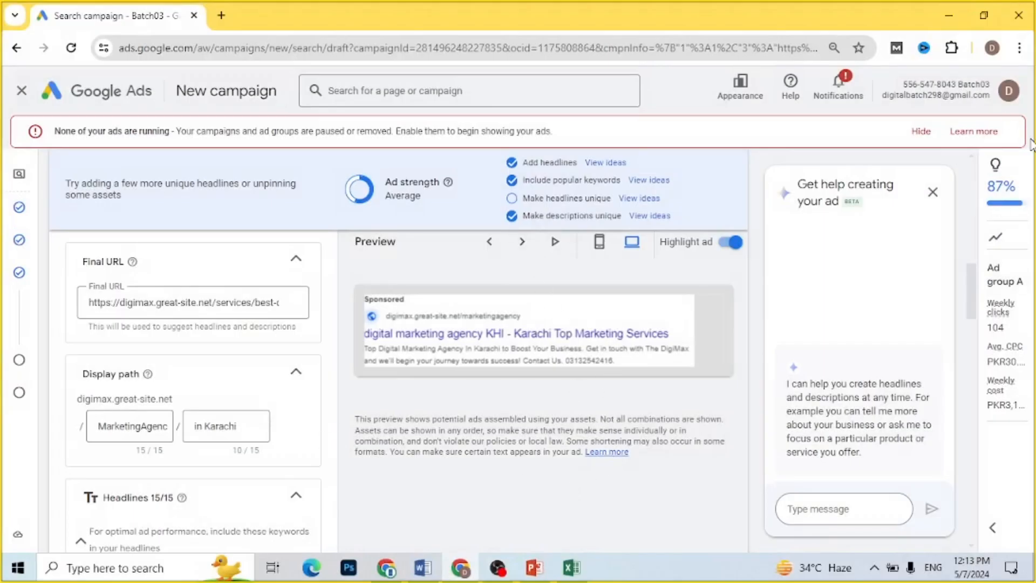
Step: Finish editing the ad and continue to the campaign's budget settings
left_click_drag(973, 277, 999, 506)
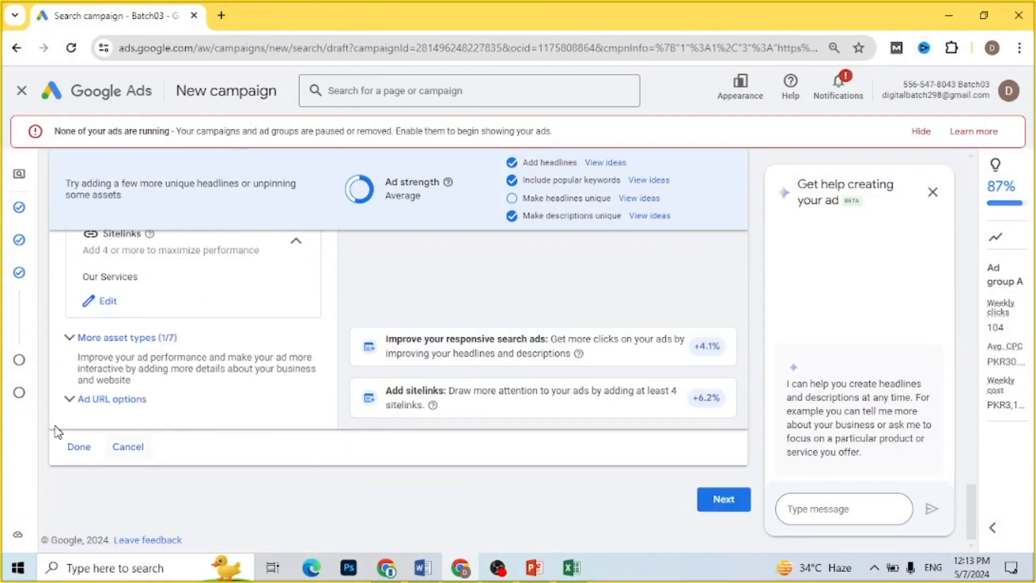
left_click(80, 448)
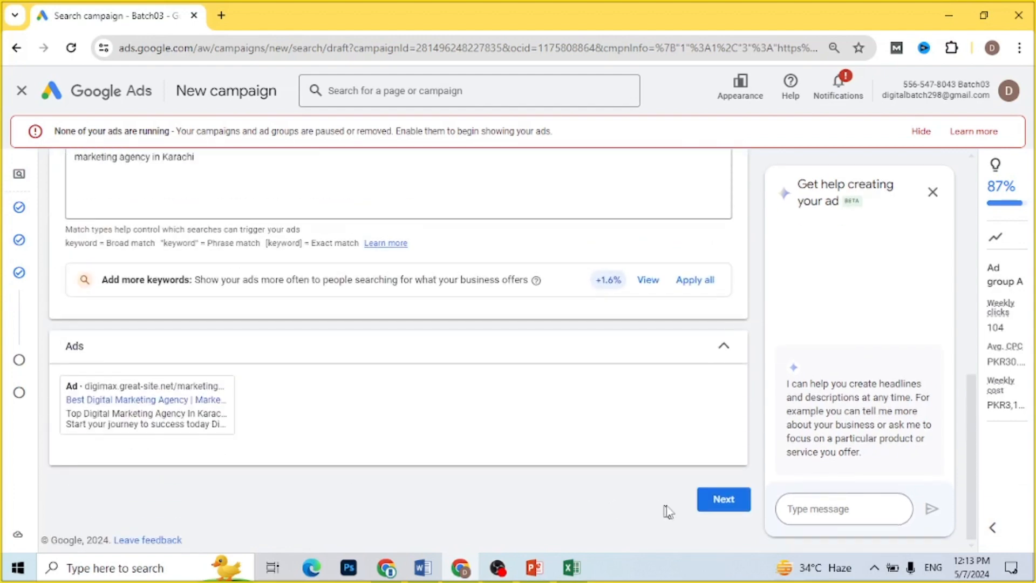
left_click(725, 506)
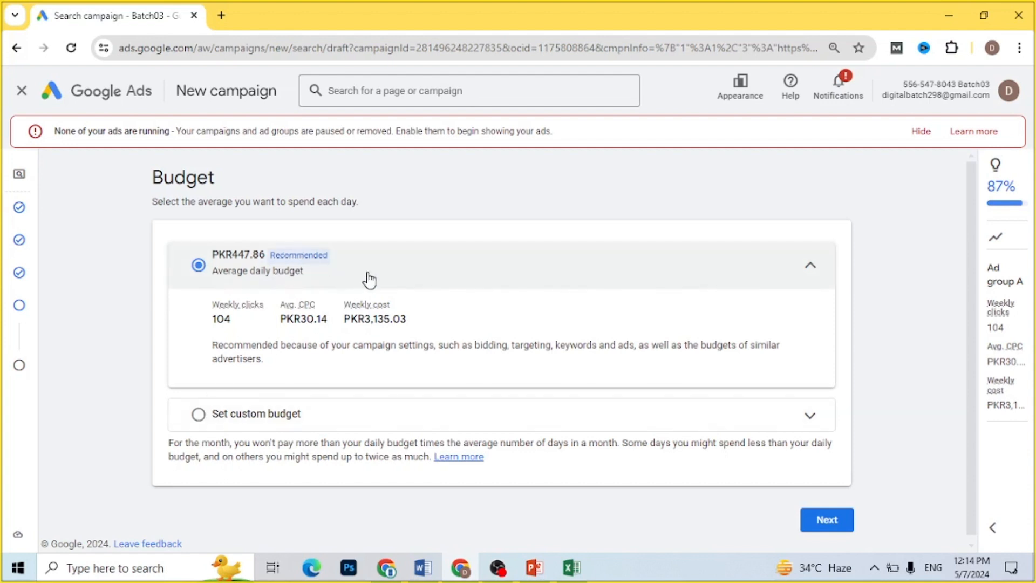
Step: Set a custom average daily budget of PKR 1,500 for the campaign and continue to the campaign review
left_click(204, 423)
left_click_drag(276, 354, 198, 358)
type("1")
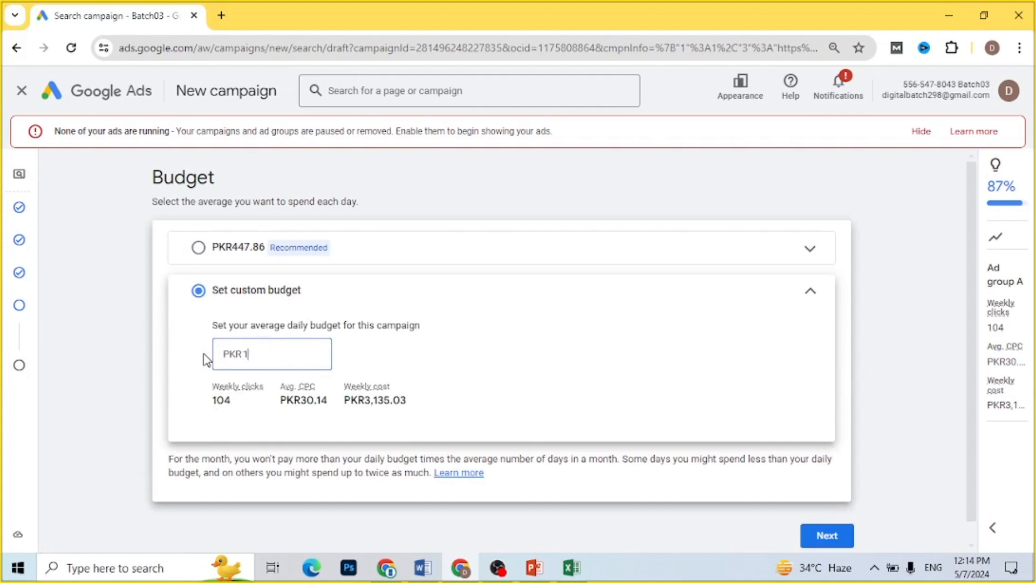
type(",500")
left_click(377, 369)
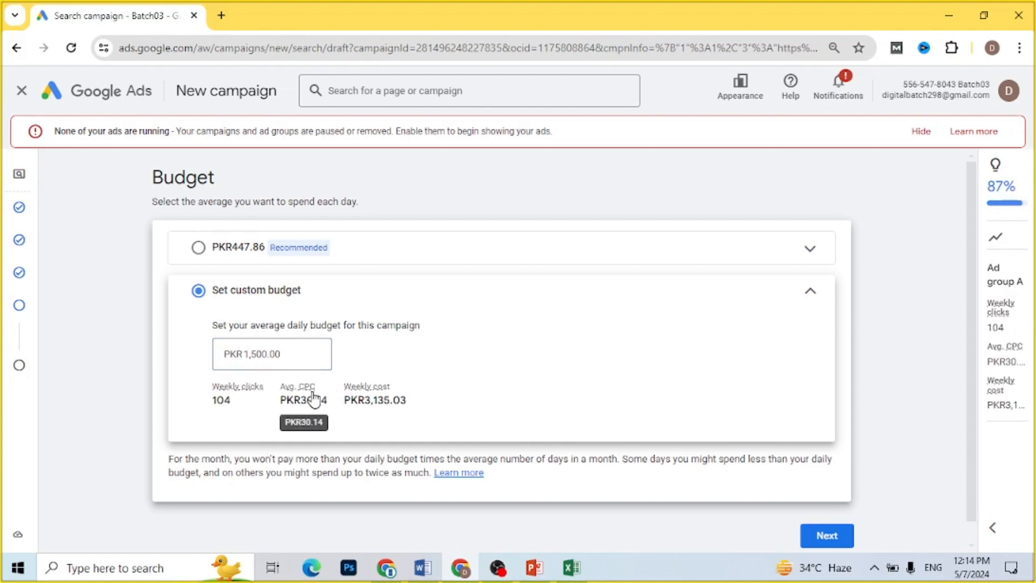
mouse_move(304, 403)
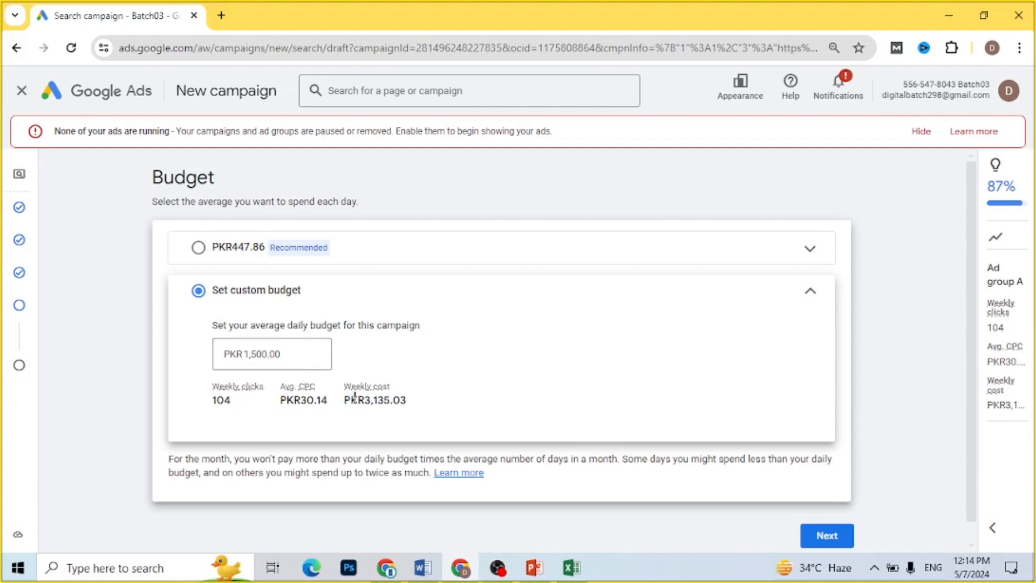
left_click(820, 541)
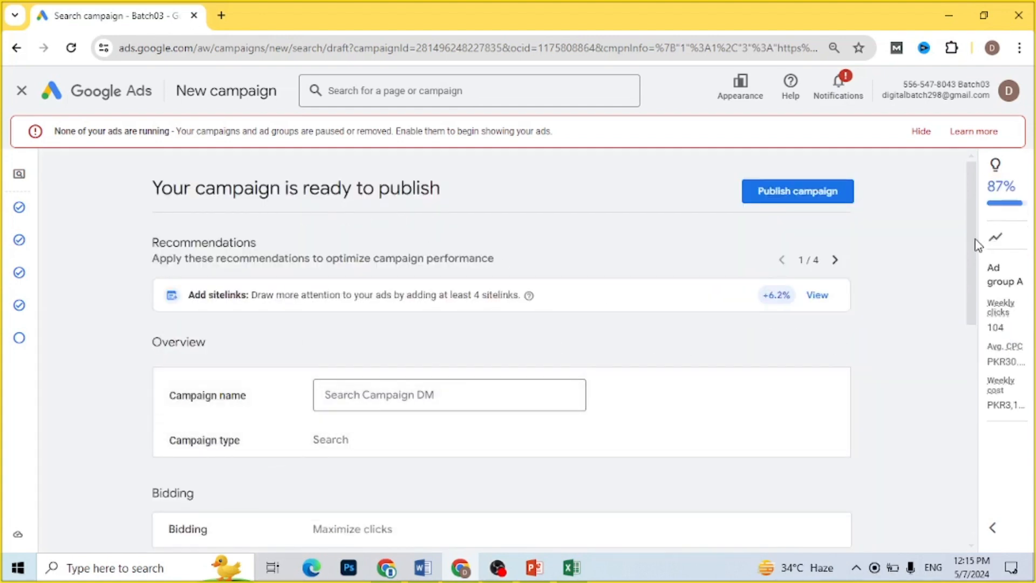
Step: Review the campaign summary, covering bidding, campaign settings, keywords and ads, and budget
scroll(982, 259, "down", 2)
scroll(983, 276, "down", 8)
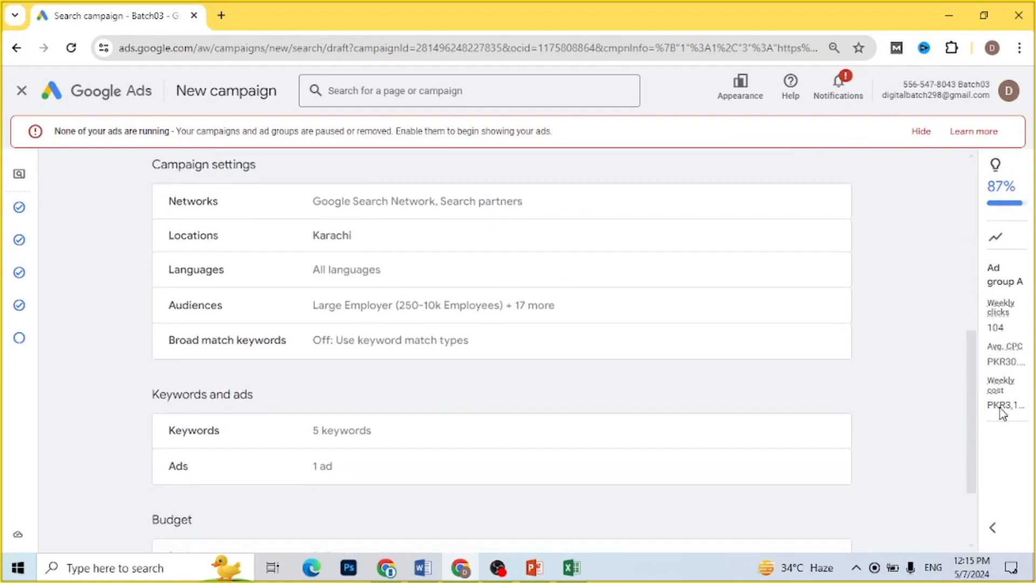
scroll(987, 253, "up", 10)
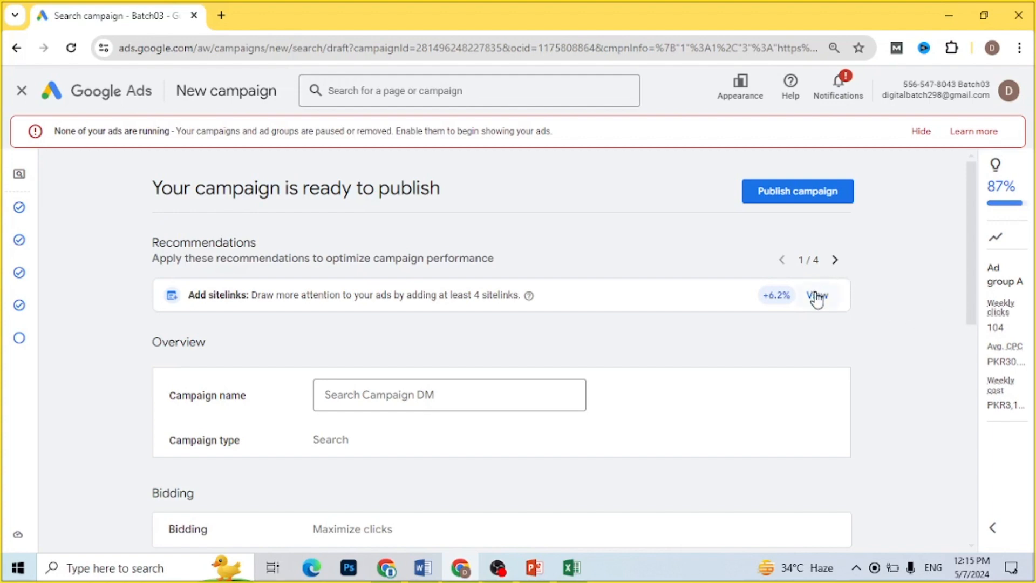
Step: Open the recommendation to add at least 4 sitelinks and go to Ad group A's ad assets
left_click(815, 295)
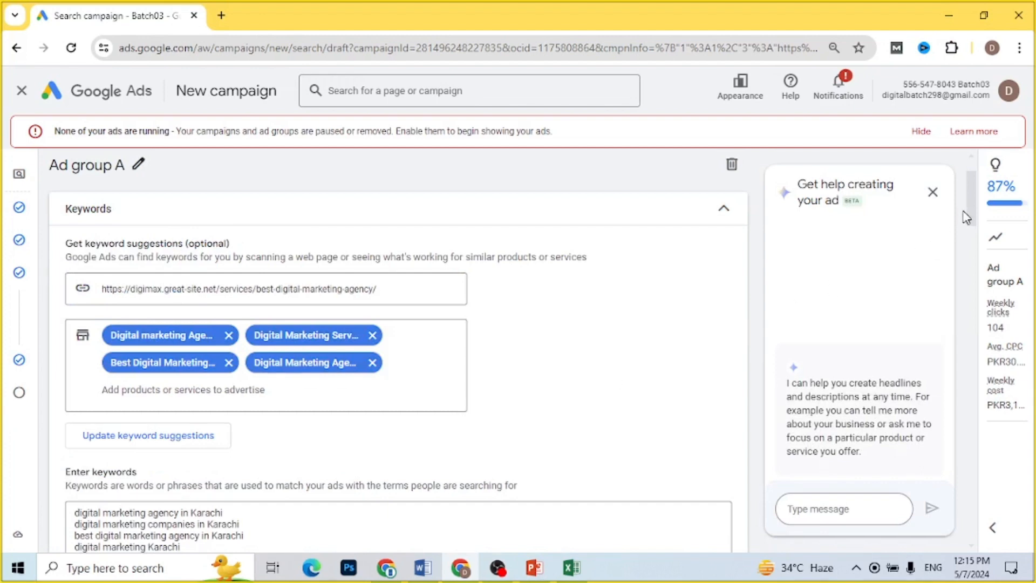
left_click_drag(973, 216, 975, 311)
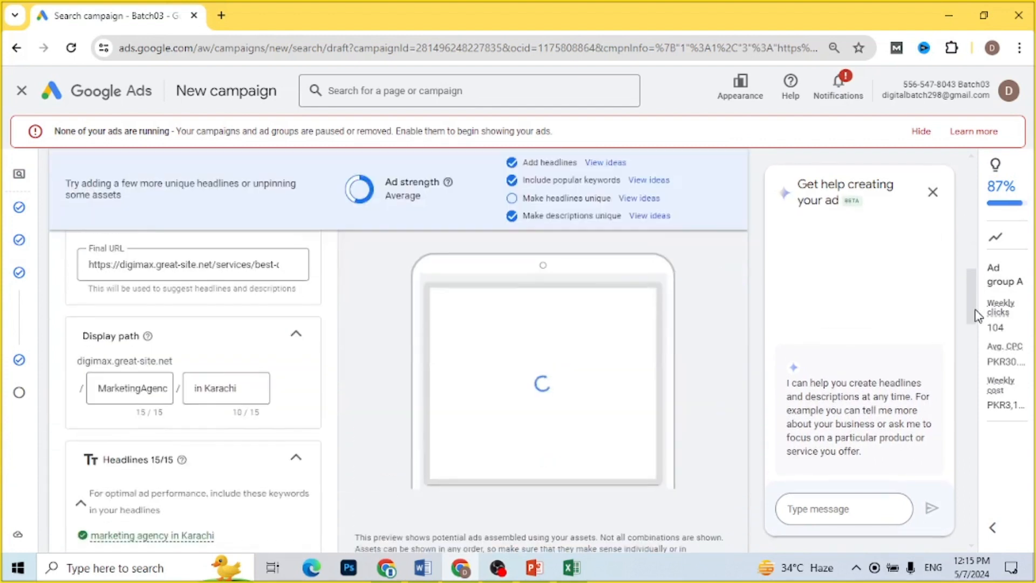